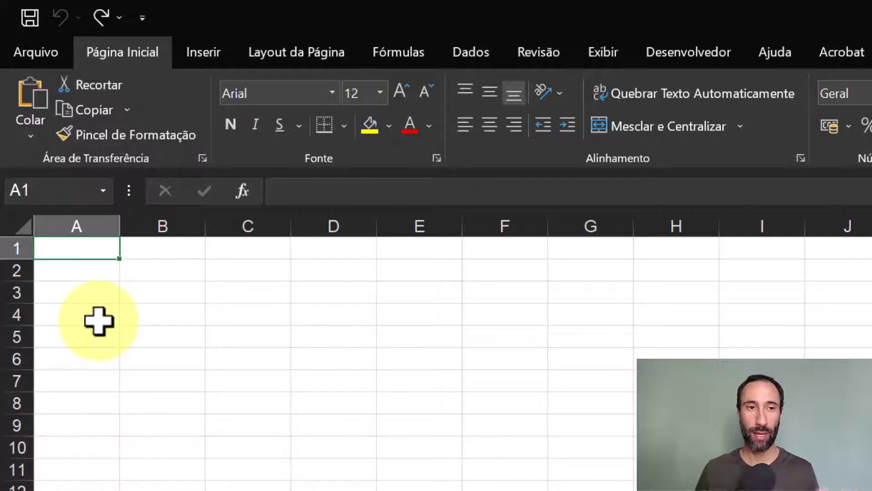
Enter the title "Planilha de Vendas" in cell B3
{"action": "left_click", "coordinate": [145, 292]}
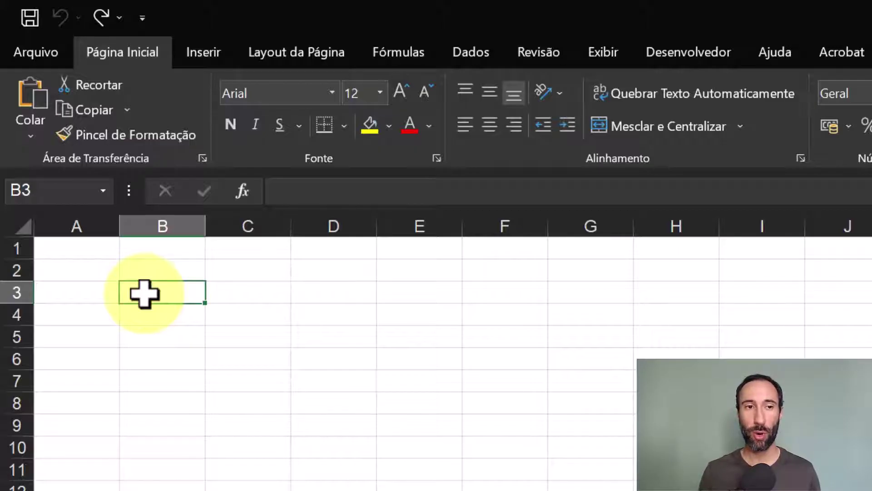
{"action": "type", "text": "Planilha d"}
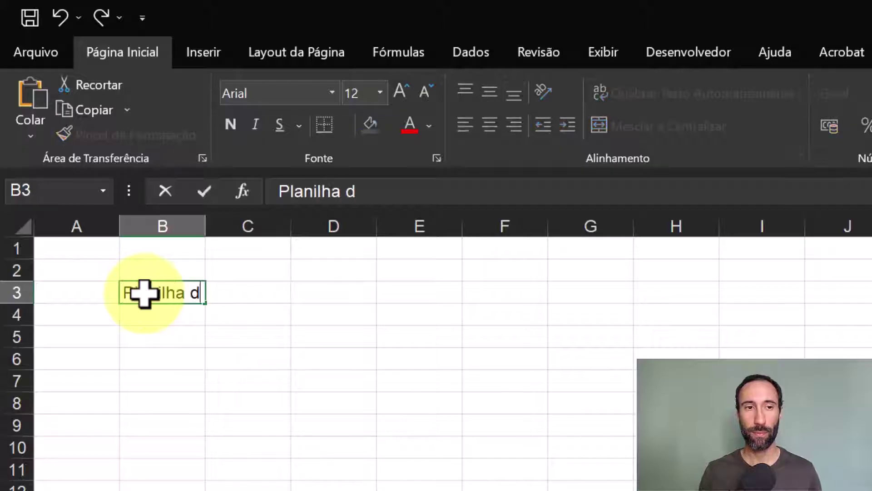
{"action": "type", "text": "e Vendas"}
{"action": "key", "text": "Return"}
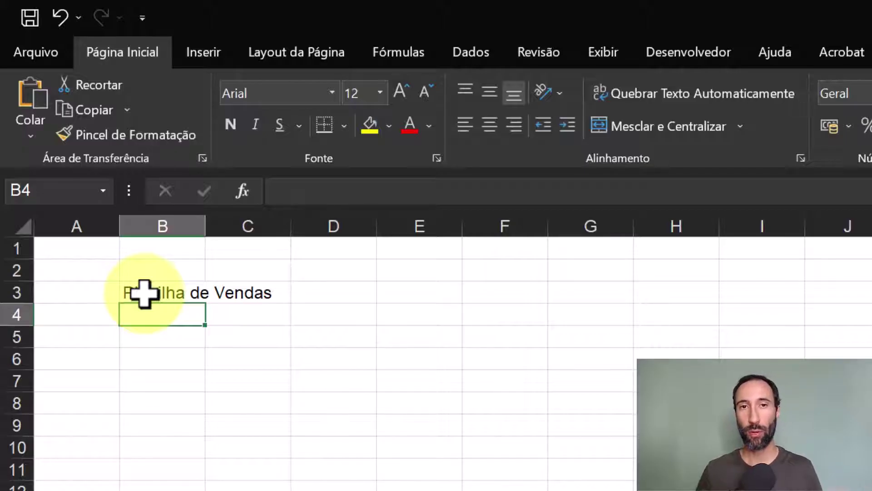
Enter the column headers "Data" in B5 and "Produto" in C5
{"action": "key", "text": "Return"}
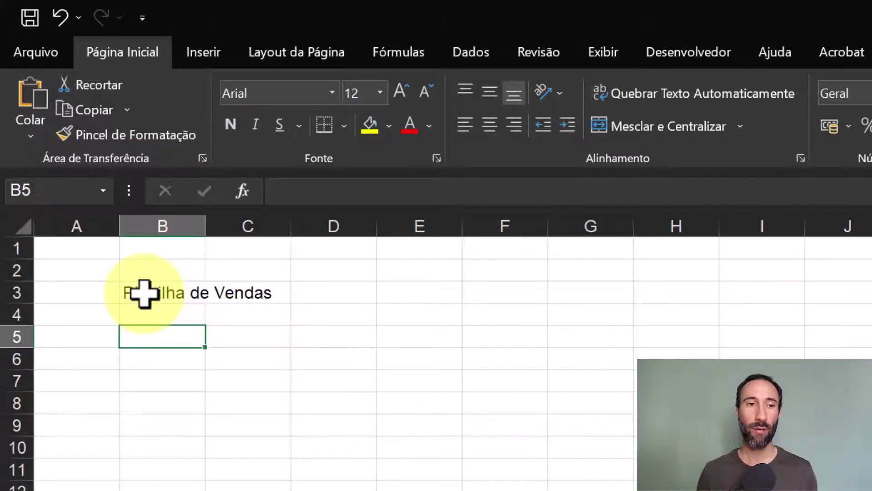
{"action": "type", "text": "Data"}
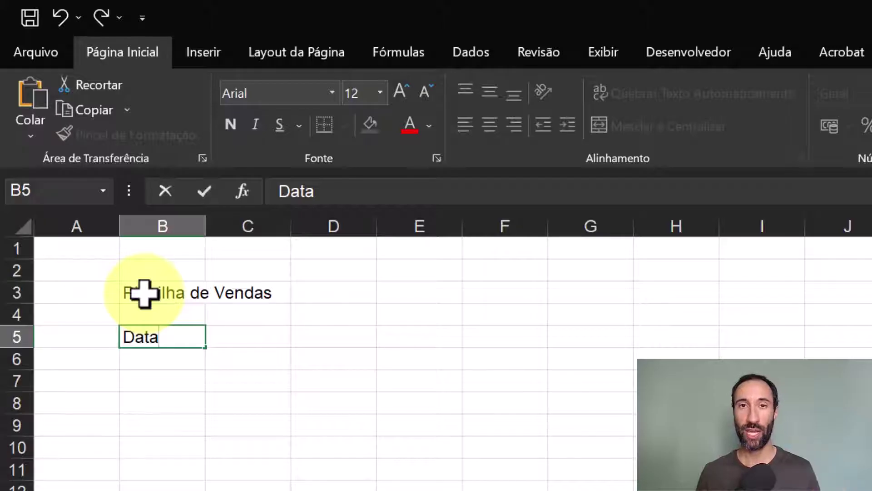
{"action": "key", "text": "Tab"}
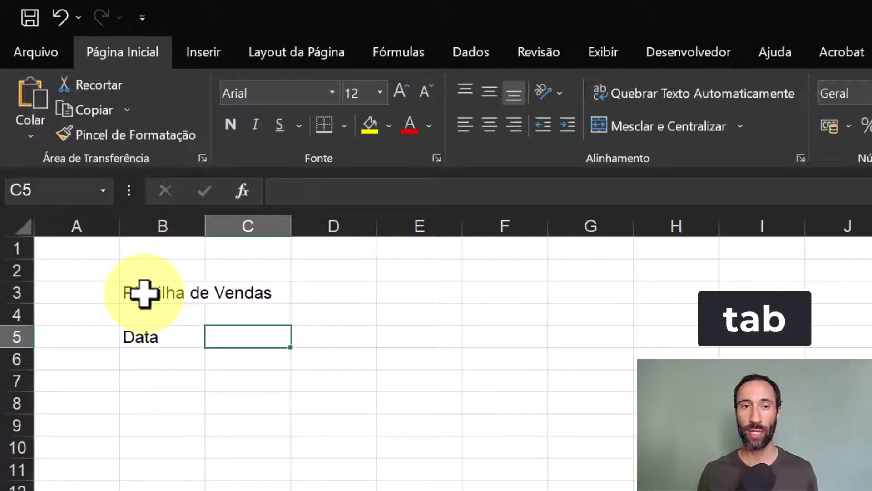
{"action": "type", "text": "Pr"}
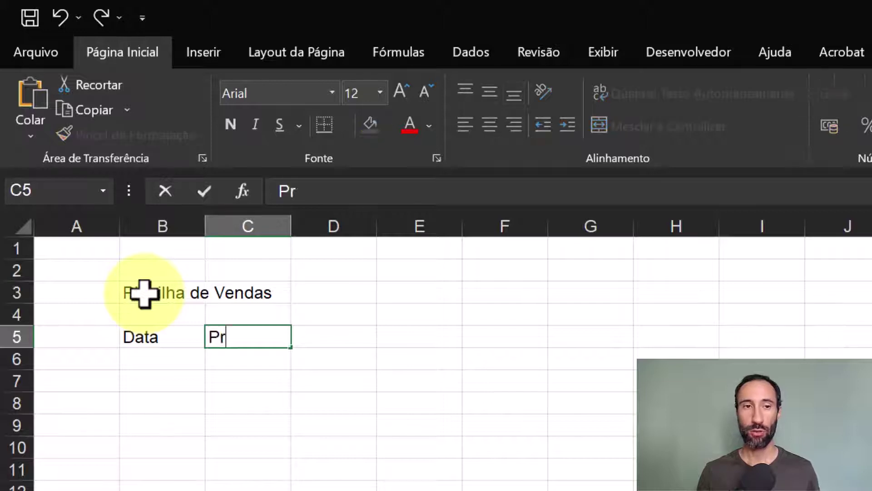
{"action": "type", "text": "oduto"}
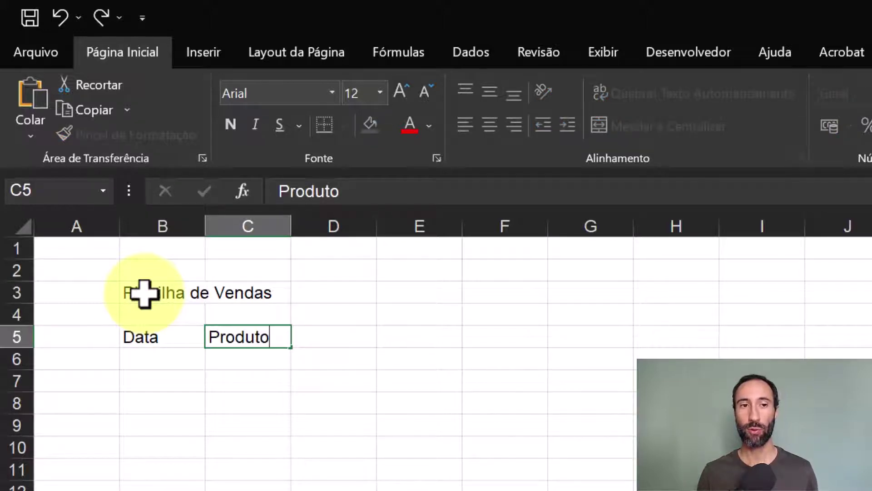
{"action": "key", "text": "Tab"}
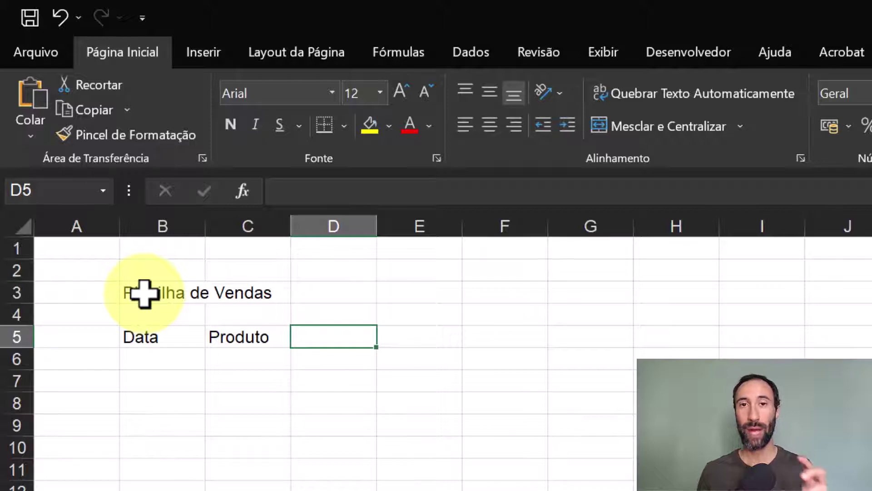
Enter the abbreviated quantity header "Qnt." in cell D5
{"action": "type", "text": "Quant"}
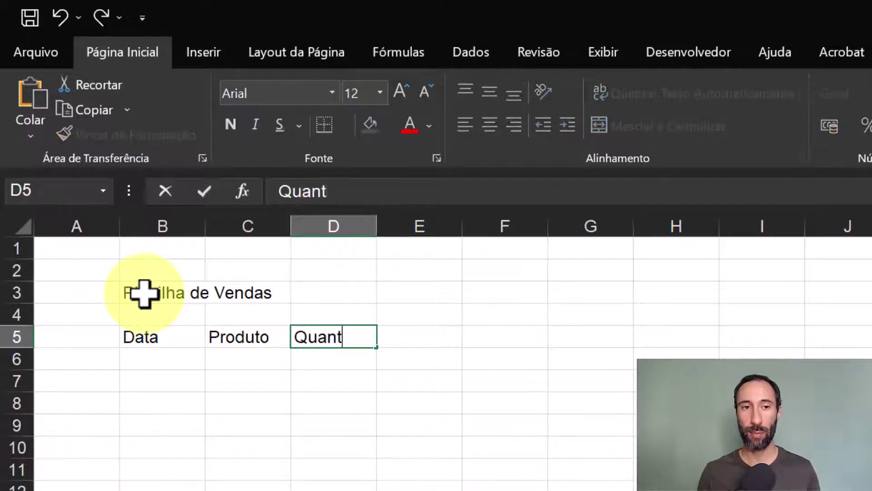
{"action": "type", "text": "idade"}
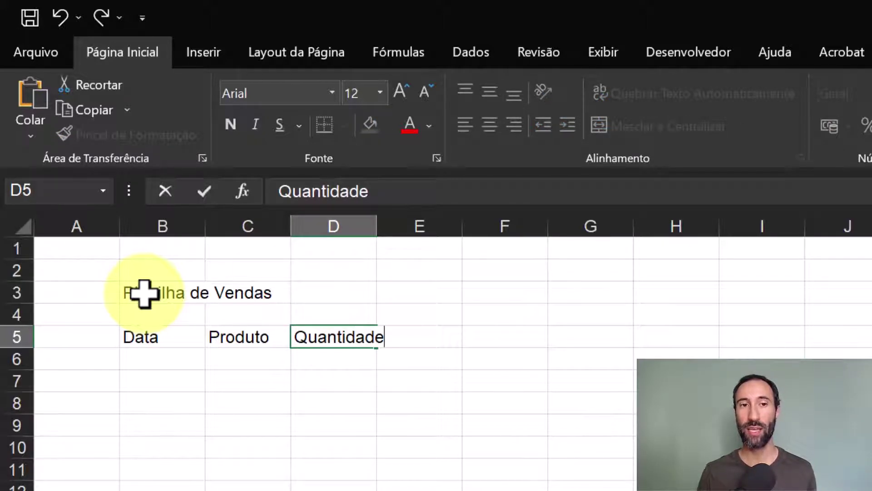
{"action": "key", "text": "BackSpace"}
{"action": "key", "text": "BackSpace"}
{"action": "key", "text": "BackSpace"}
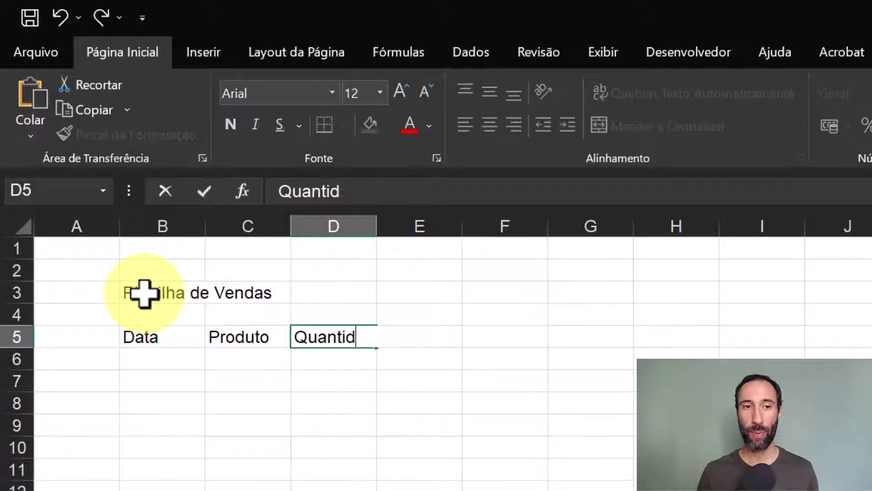
{"action": "key", "text": "BackSpace"}
{"action": "key", "text": "BackSpace"}
{"action": "key", "text": "BackSpace"}
{"action": "key", "text": "BackSpace"}
{"action": "key", "text": "BackSpace"}
{"action": "key", "text": "BackSpace"}
{"action": "type", "text": "nt."}
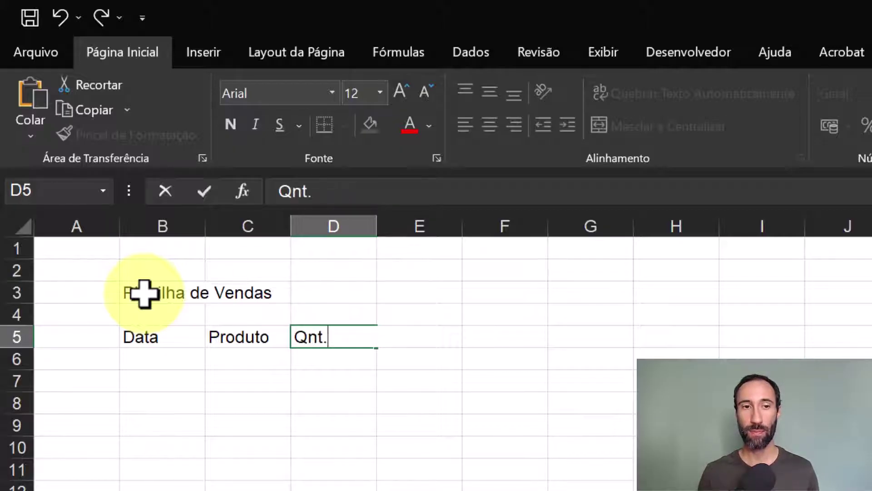
{"action": "key", "text": "Tab"}
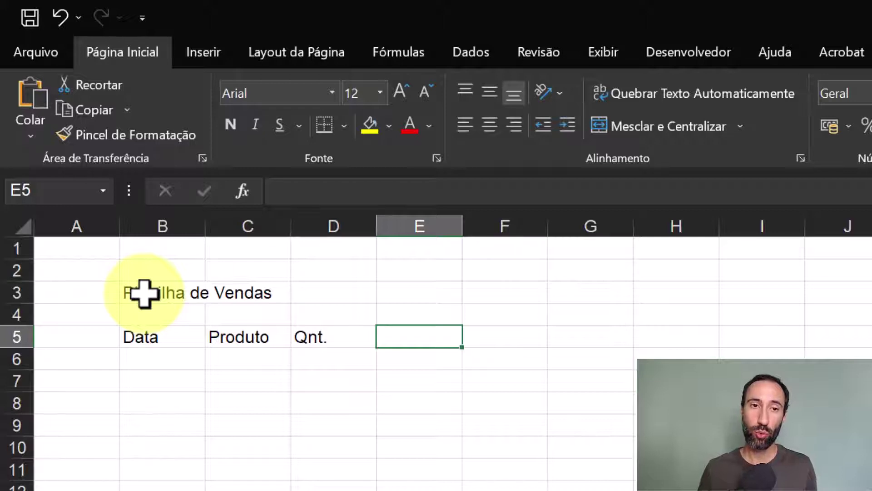
Enter the abbreviated unit value header "Valor Um." in cell E5
{"action": "type", "text": "V"}
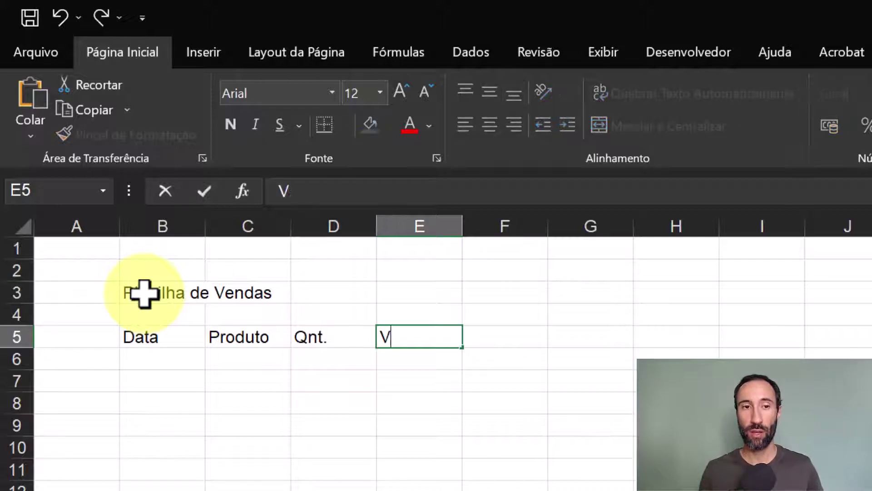
{"action": "type", "text": "alor Unitário"}
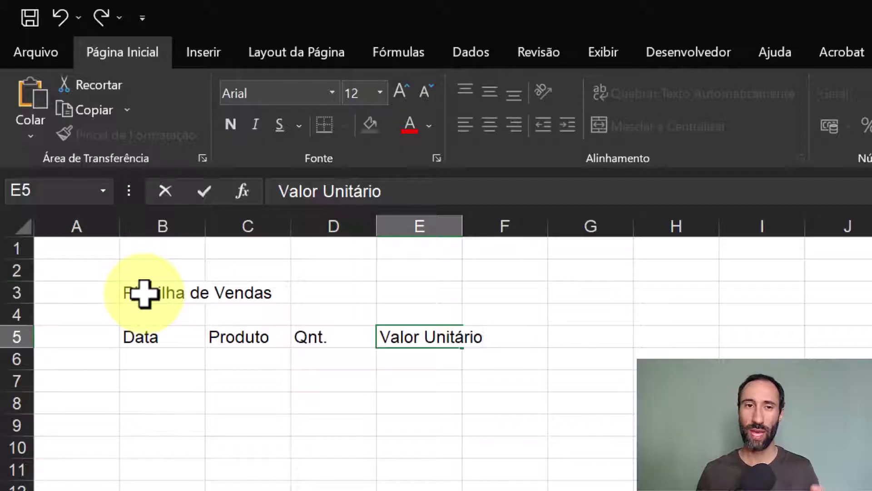
{"action": "key", "text": "BackSpace"}
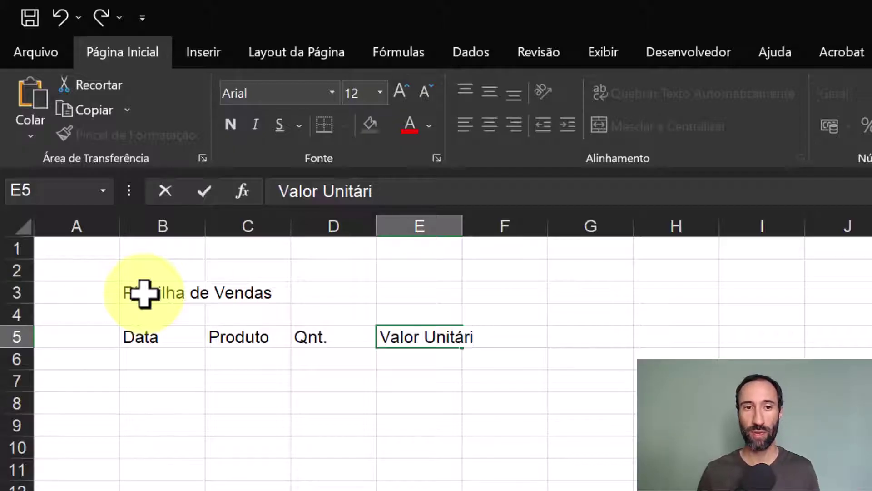
{"action": "key", "text": "BackSpace"}
{"action": "key", "text": "BackSpace"}
{"action": "key", "text": "BackSpace"}
{"action": "key", "text": "BackSpace"}
{"action": "key", "text": "BackSpace"}
{"action": "key", "text": "BackSpace"}
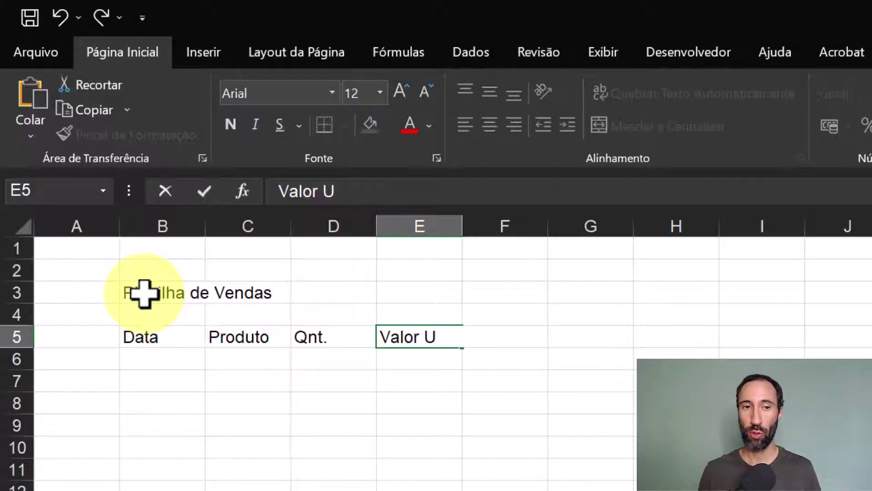
{"action": "type", "text": "n"}
{"action": "key", "text": "BackSpace"}
{"action": "type", "text": "m."}
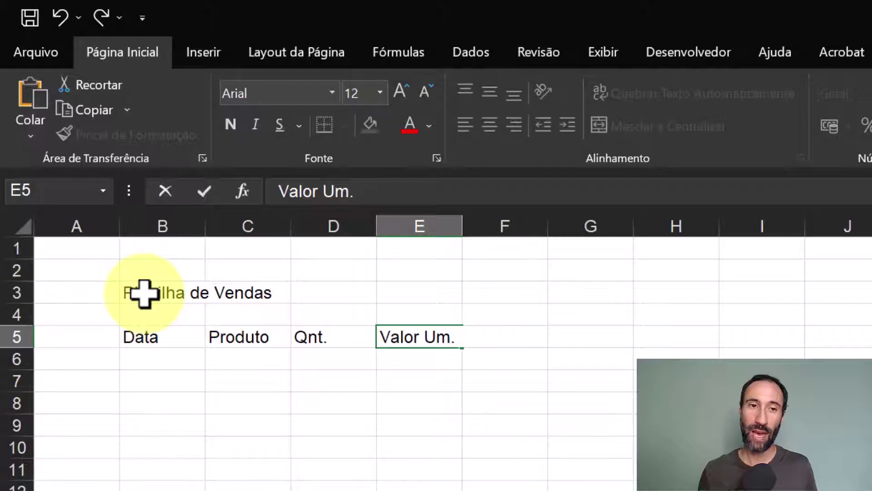
{"action": "key", "text": "Left"}
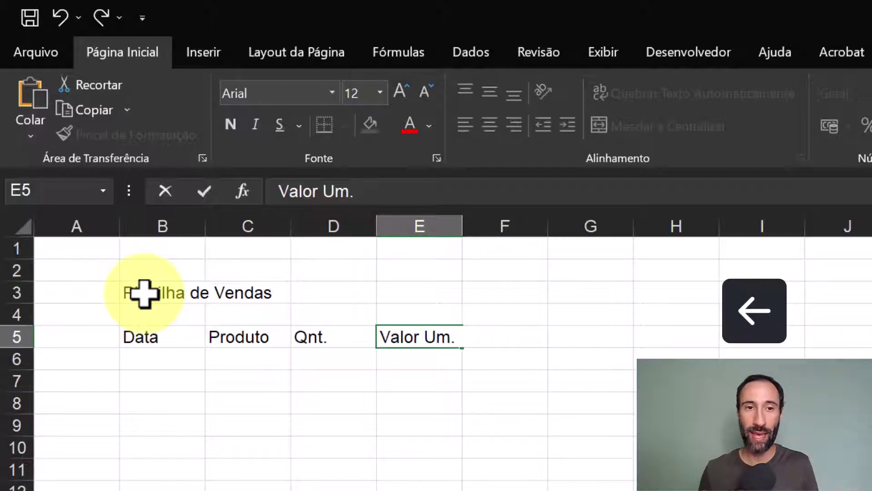
{"action": "key", "text": "Left"}
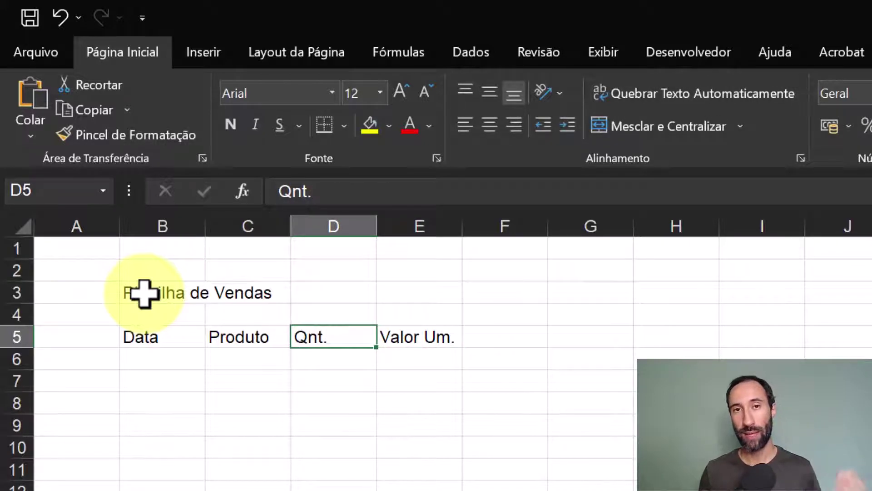
Correct the header in E5 to read "Valor Un."
{"action": "key", "text": "Right"}
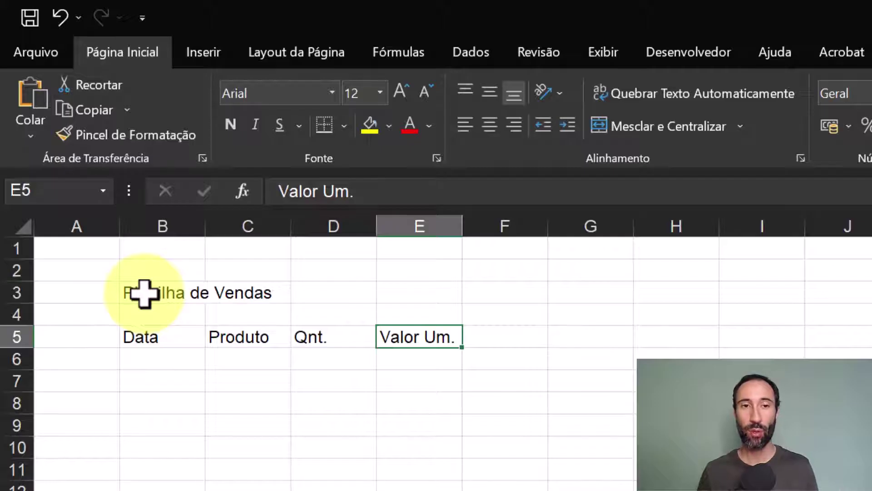
{"action": "key", "text": "F2"}
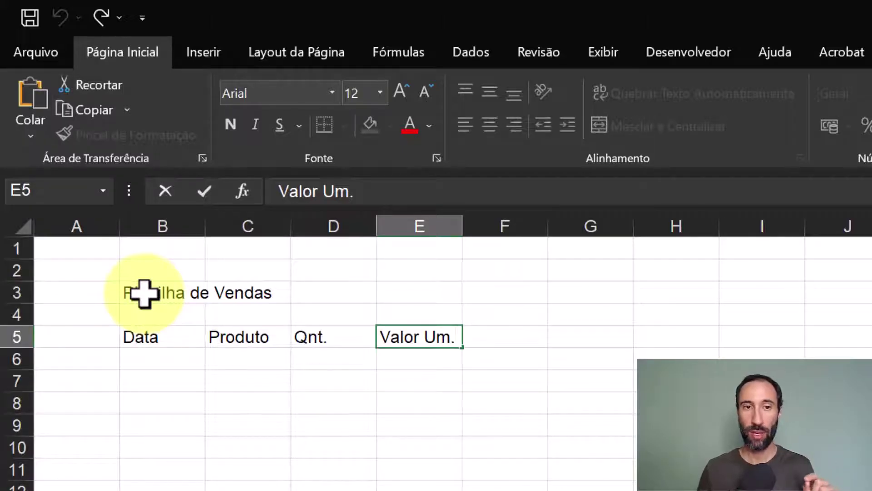
{"action": "key", "text": "Left"}
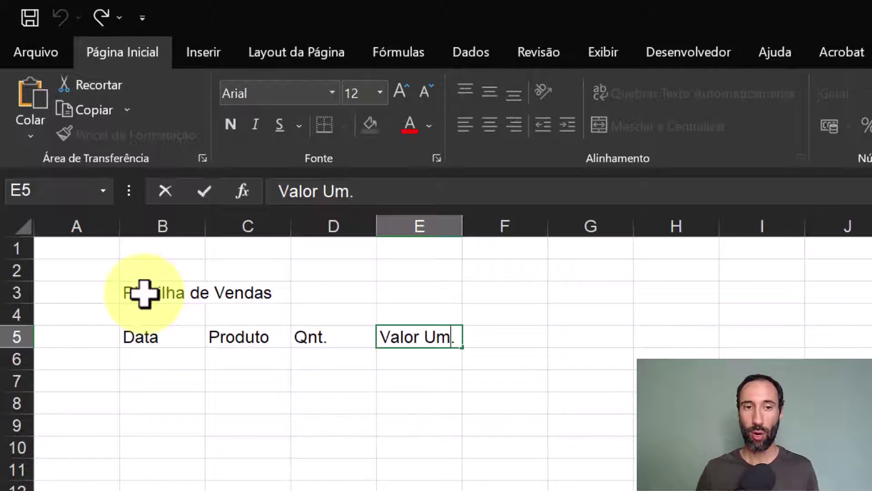
{"action": "key", "text": "BackSpace"}
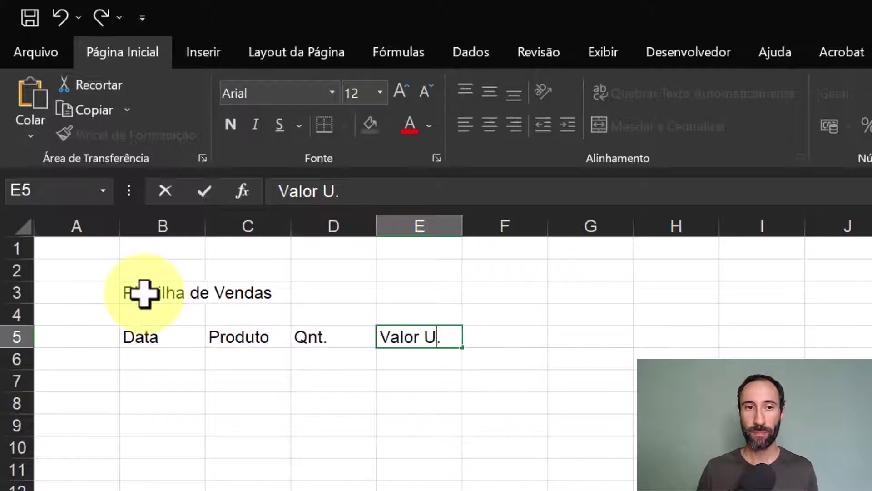
{"action": "type", "text": "n"}
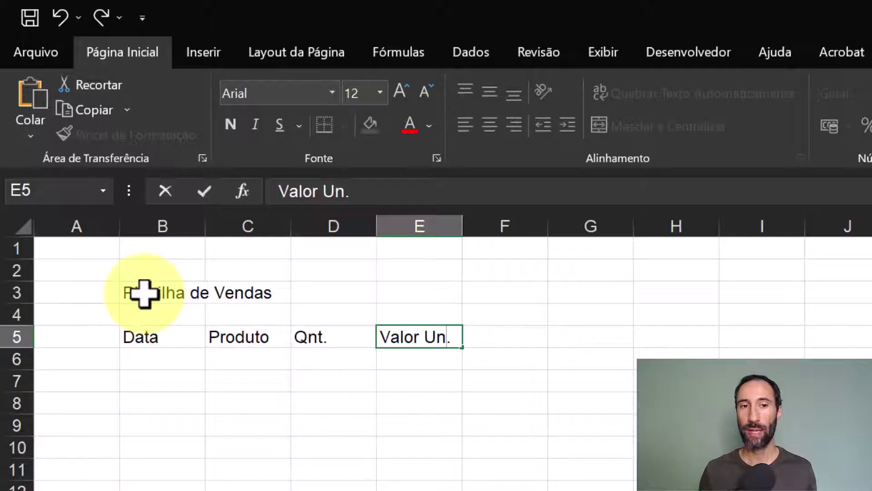
{"action": "key", "text": "Tab"}
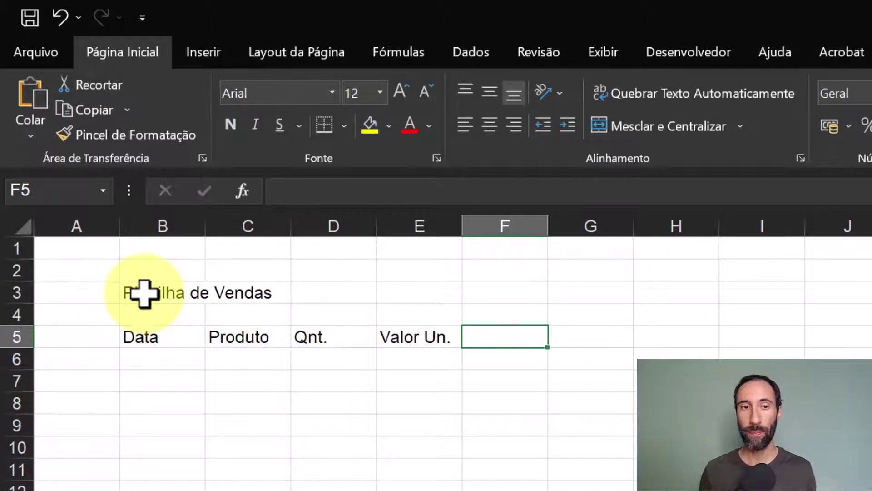
Extend the E5 header to "Valor Un. (R$)" and enter the header "Total" in F5
{"action": "key", "text": "Left"}
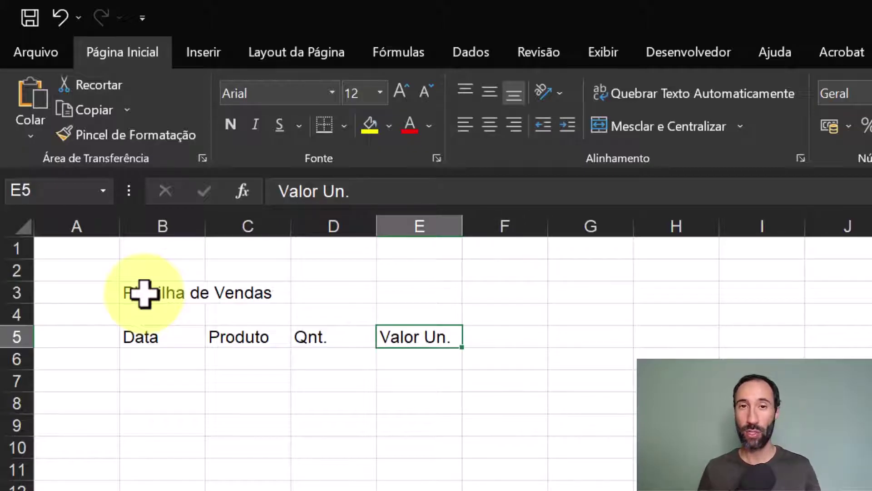
{"action": "key", "text": "F2"}
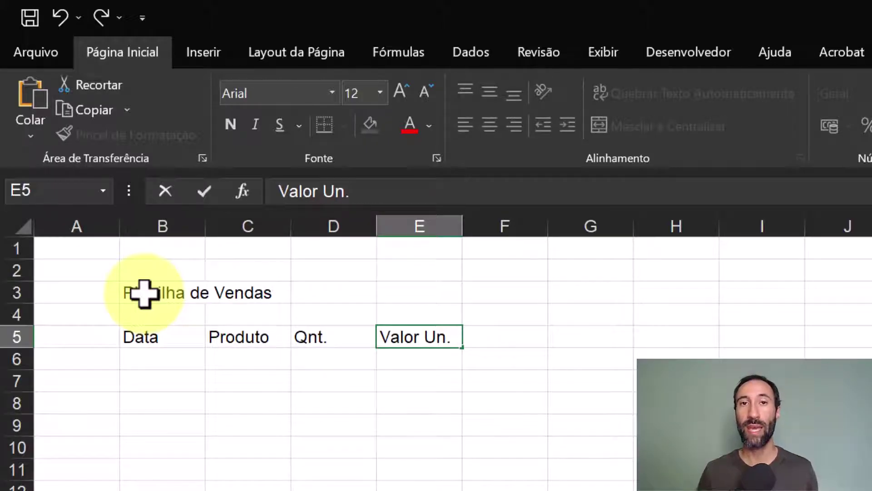
{"action": "type", "text": "("}
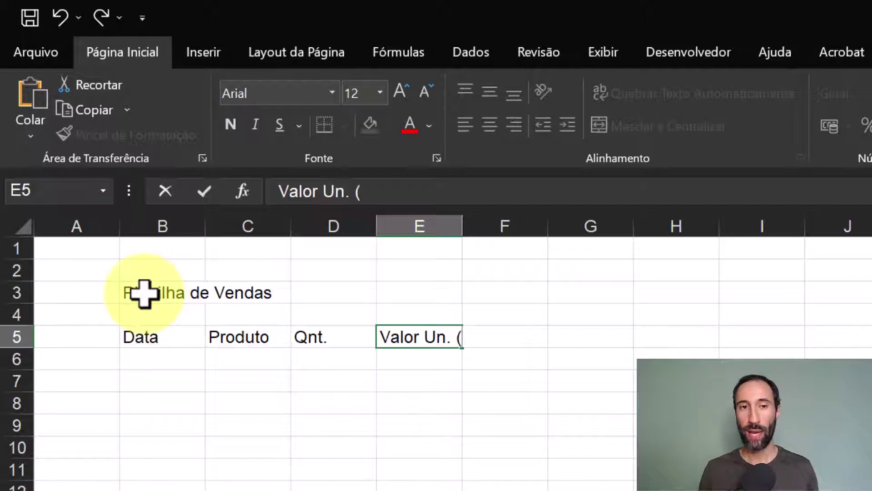
{"action": "type", "text": "R"}
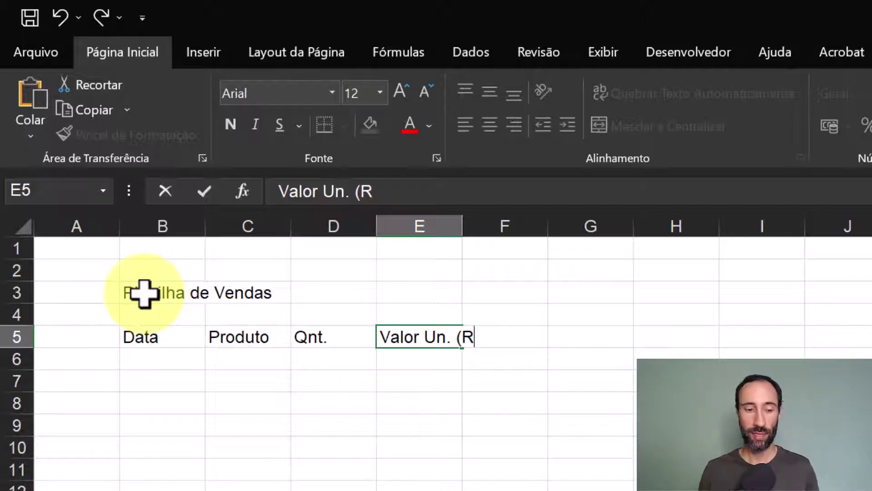
{"action": "type", "text": "$)"}
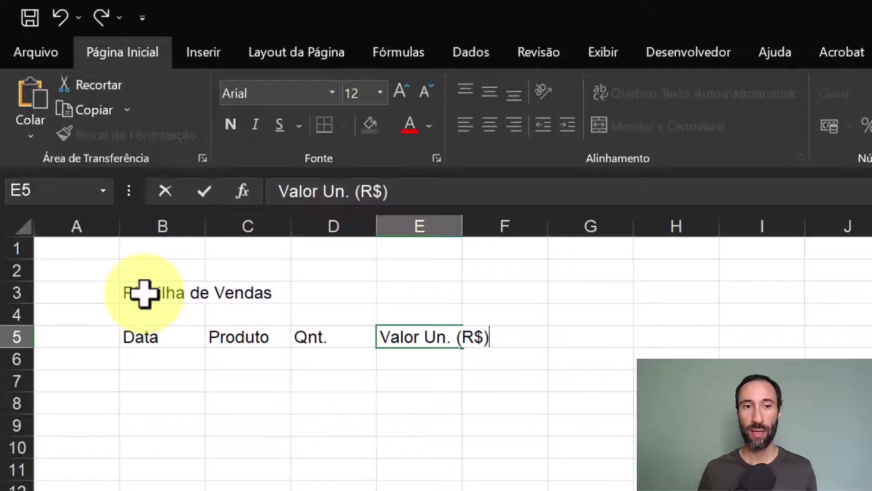
{"action": "key", "text": "Tab"}
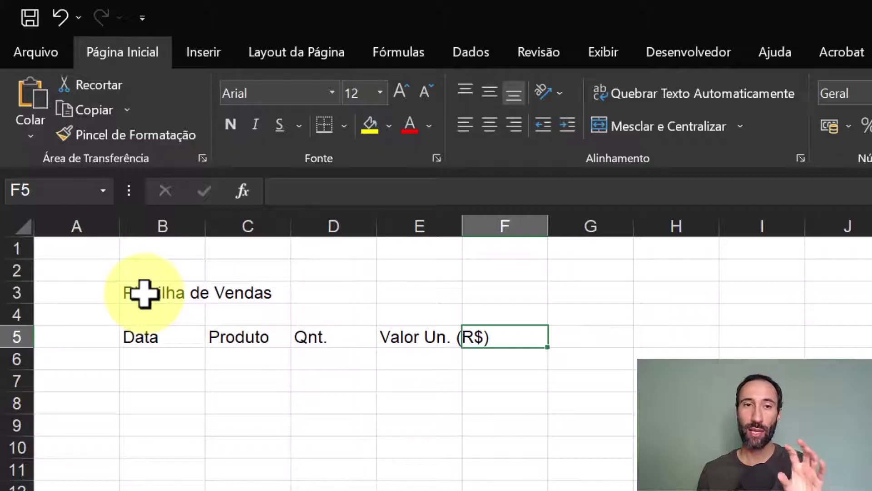
{"action": "type", "text": "Total"}
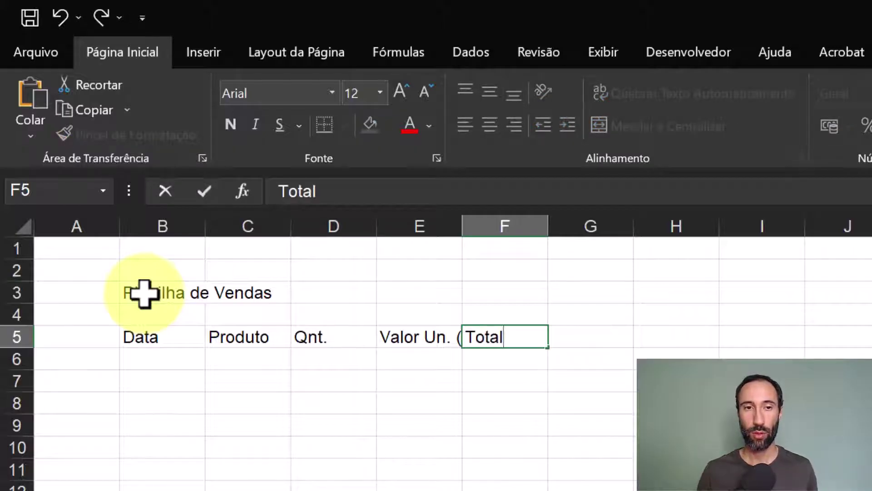
{"action": "key", "text": "Return"}
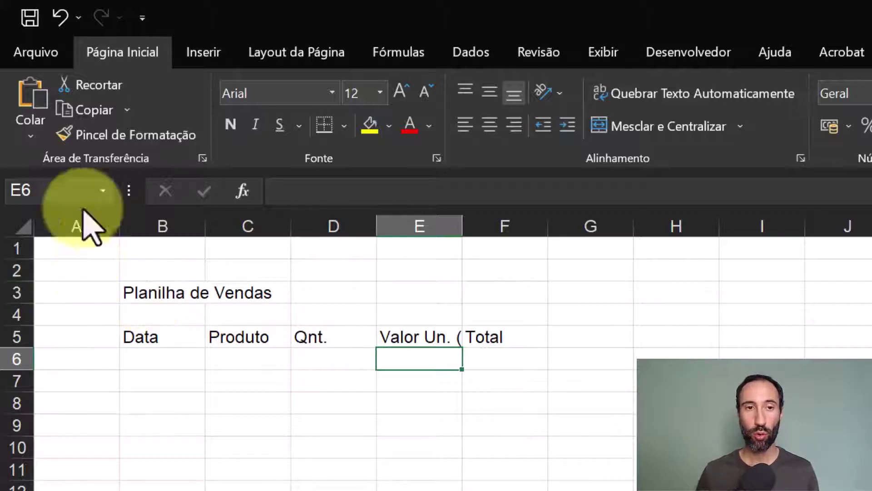
Increase the worksheet's zoom level above 100% by four increments
{"action": "left_click", "coordinate": [426, 337]}
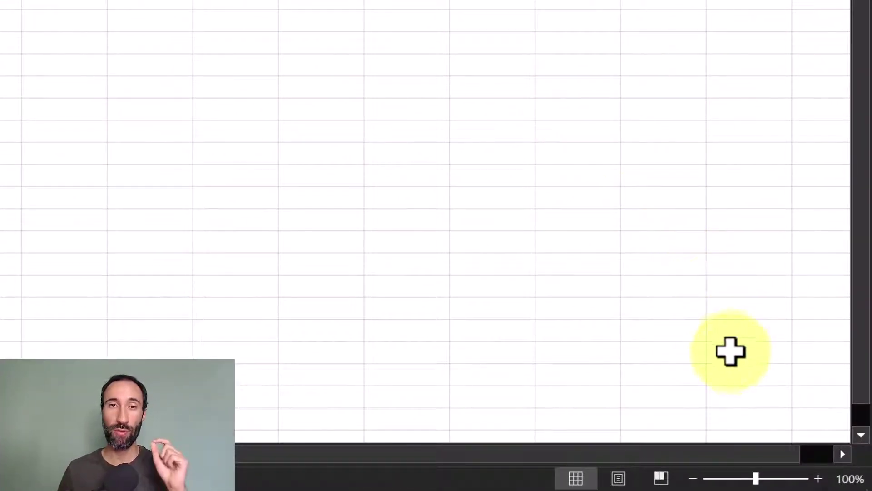
{"action": "left_click", "coordinate": [818, 478]}
{"action": "left_click", "coordinate": [818, 478]}
{"action": "left_click", "coordinate": [818, 479]}
{"action": "left_click", "coordinate": [818, 478]}
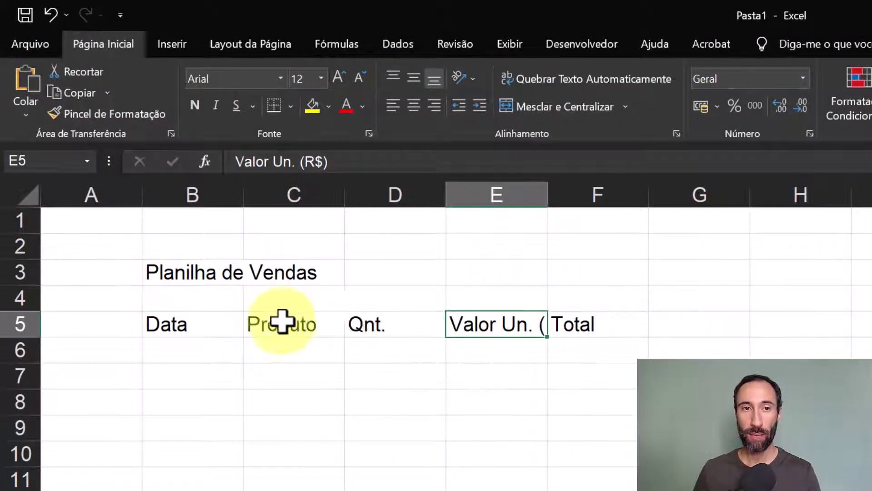
{"action": "left_click", "coordinate": [190, 325]}
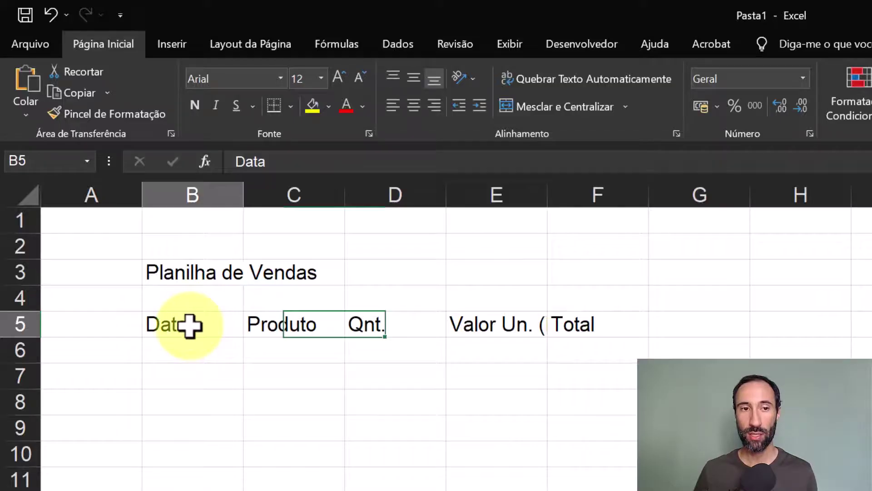
{"action": "left_click", "coordinate": [296, 331]}
{"action": "left_click", "coordinate": [393, 325]}
{"action": "left_click", "coordinate": [508, 325]}
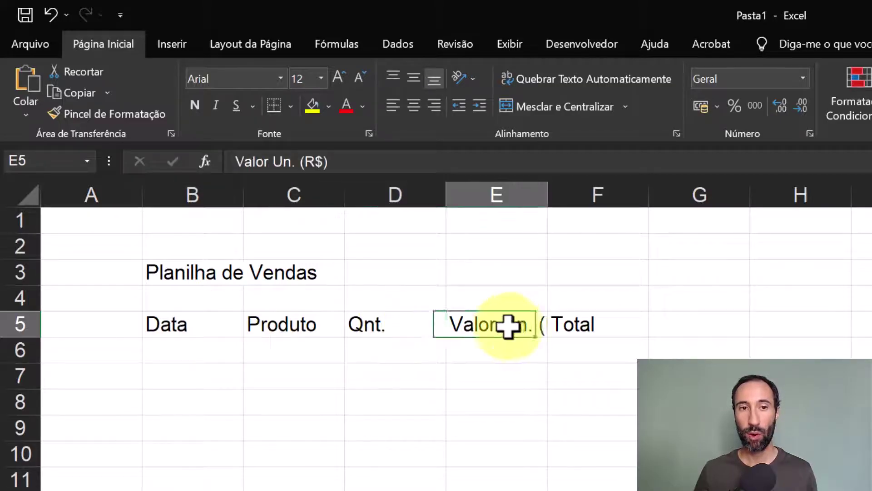
{"action": "left_click", "coordinate": [212, 323]}
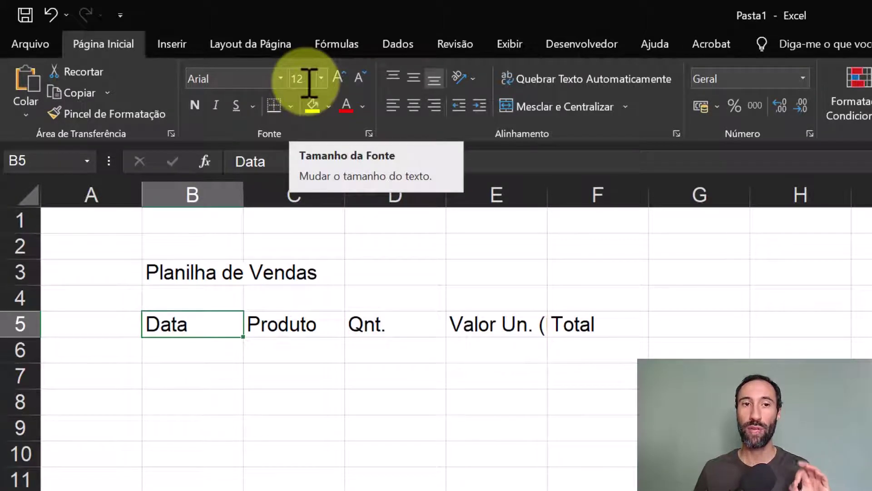
{"action": "left_click", "coordinate": [576, 325]}
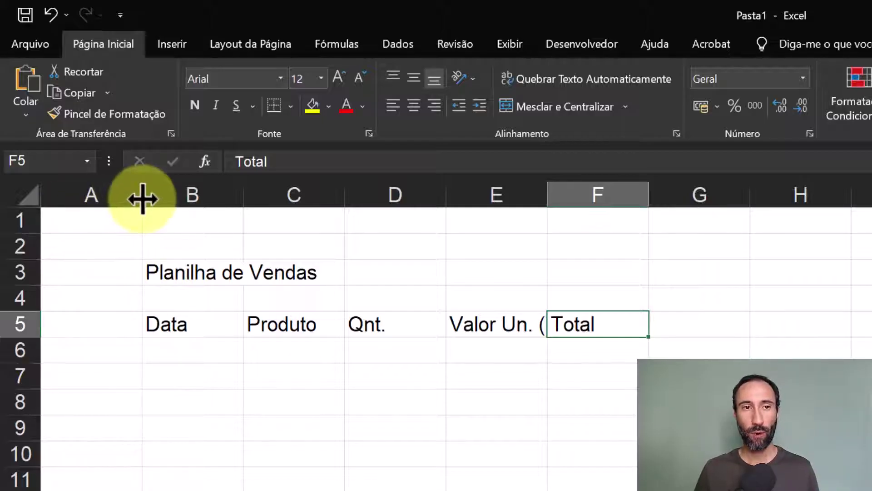
Narrow empty column A to a slim margin and centre the headers in B5:F5 horizontally
{"action": "left_click_drag", "start_coordinate": [142, 199], "coordinate": [68, 194]}
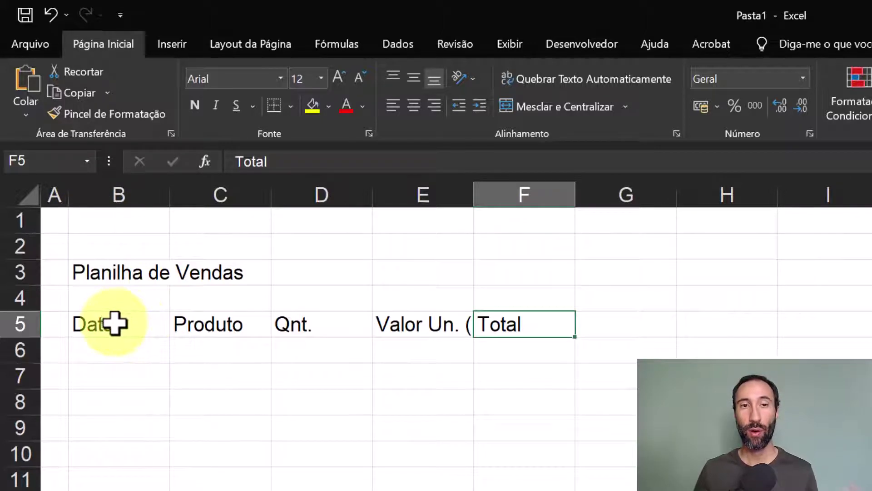
{"action": "left_click_drag", "start_coordinate": [116, 325], "coordinate": [511, 326]}
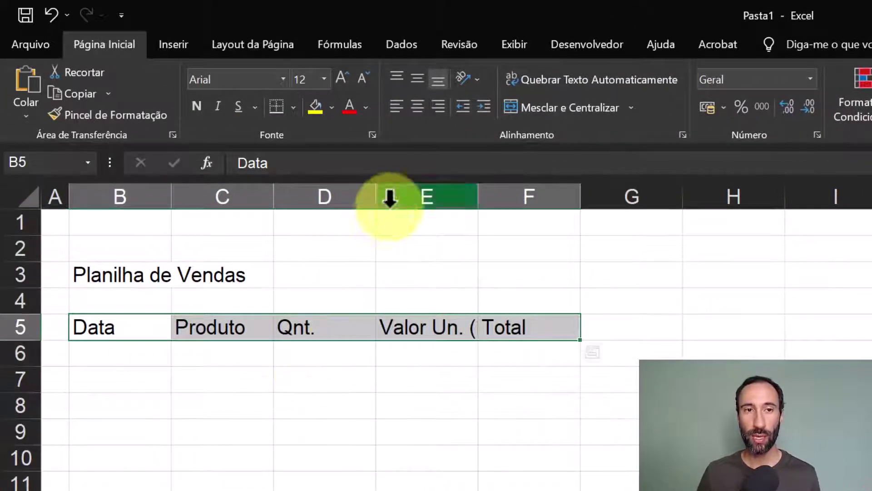
{"action": "left_click", "coordinate": [418, 107]}
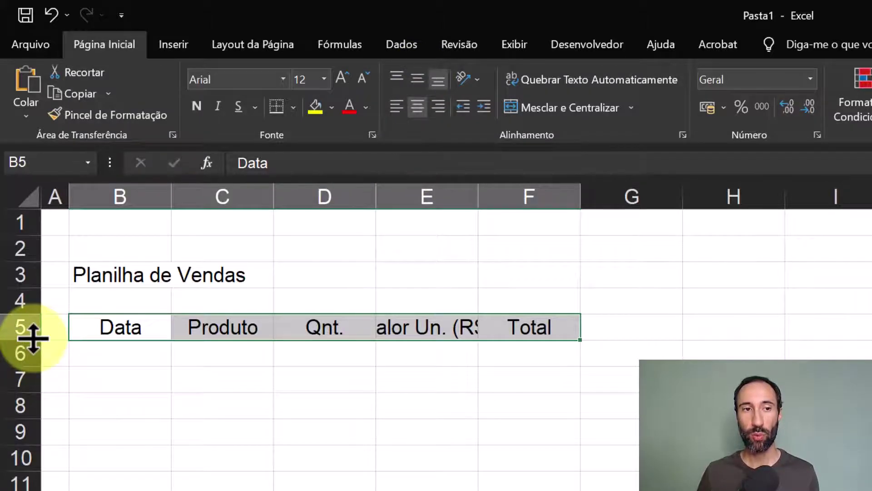
Increase the height of header row 5 to nearly three times a normal row and centre its headers vertically
{"action": "left_click_drag", "start_coordinate": [32, 339], "coordinate": [32, 386]}
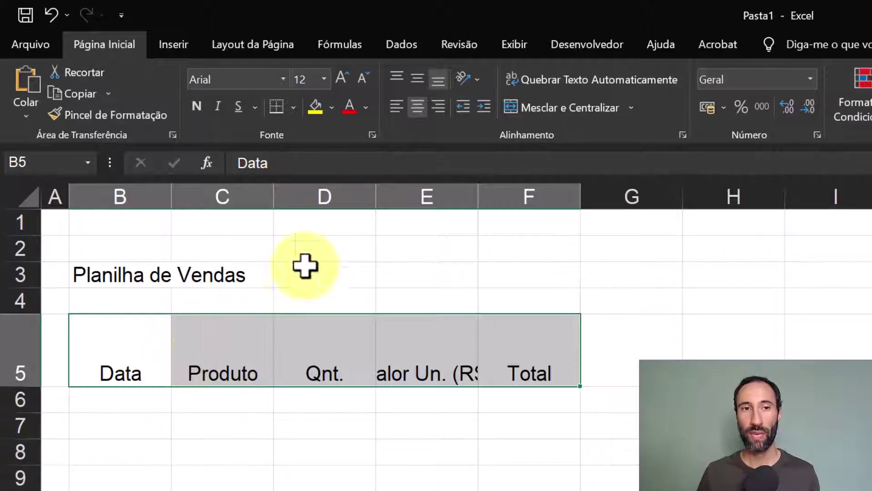
{"action": "left_click", "coordinate": [417, 78]}
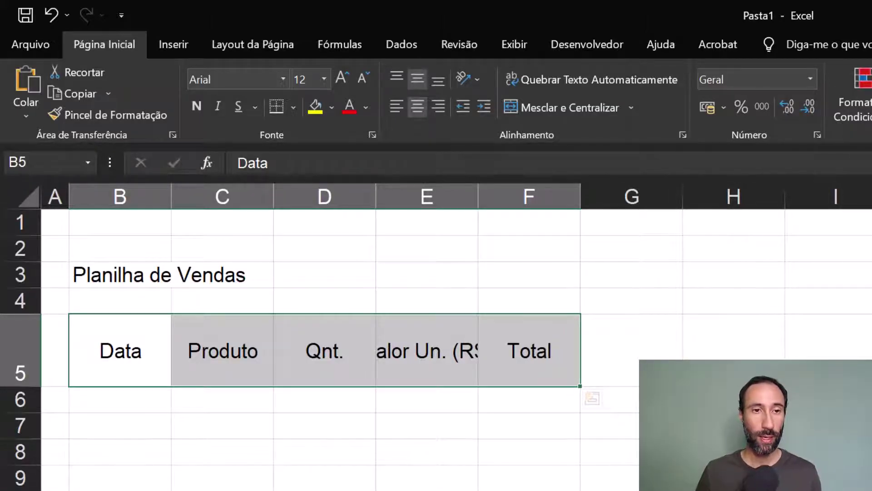
{"action": "left_click", "coordinate": [437, 353]}
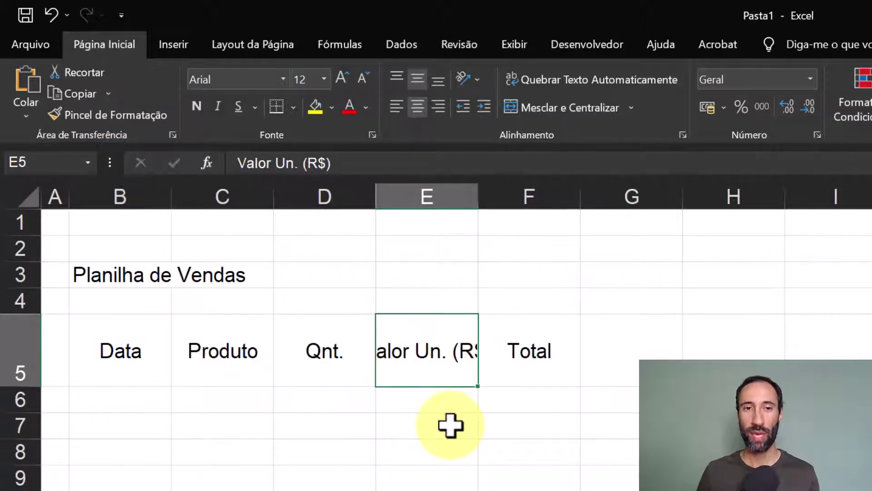
{"action": "left_click", "coordinate": [249, 353]}
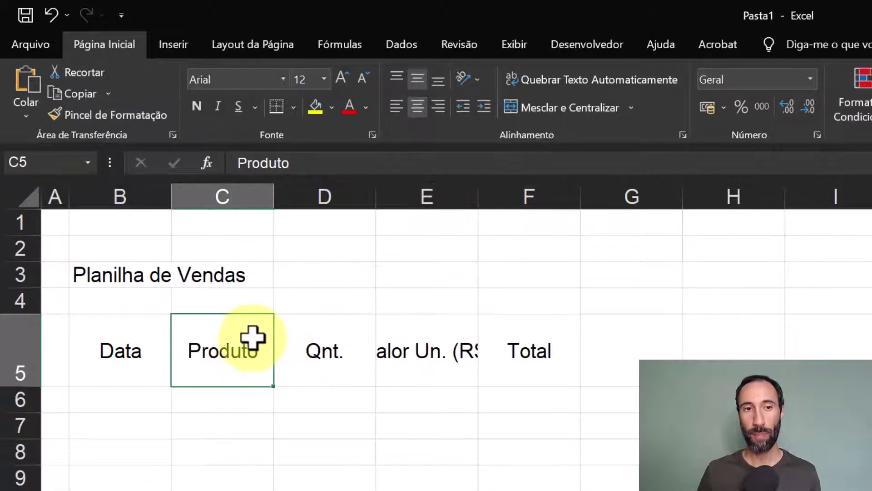
{"action": "left_click", "coordinate": [246, 400]}
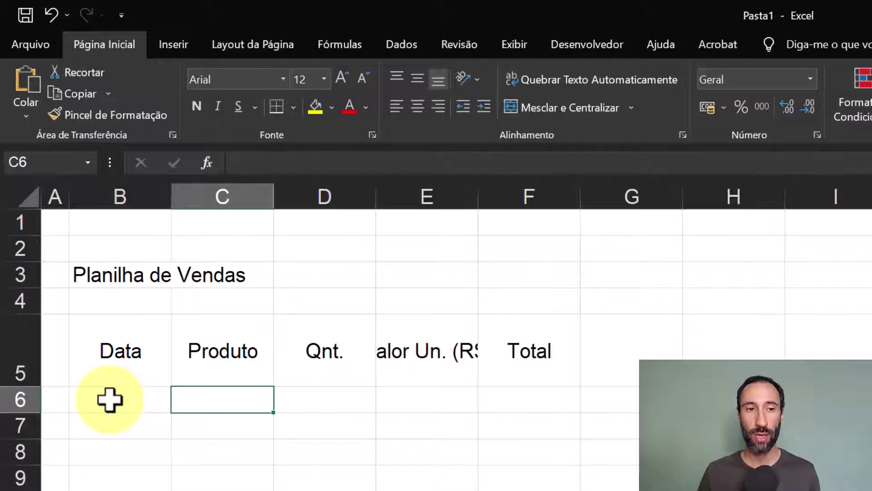
Enter the date 30/08/2023 in cell B6 under the "Data" header
{"action": "left_click", "coordinate": [109, 399]}
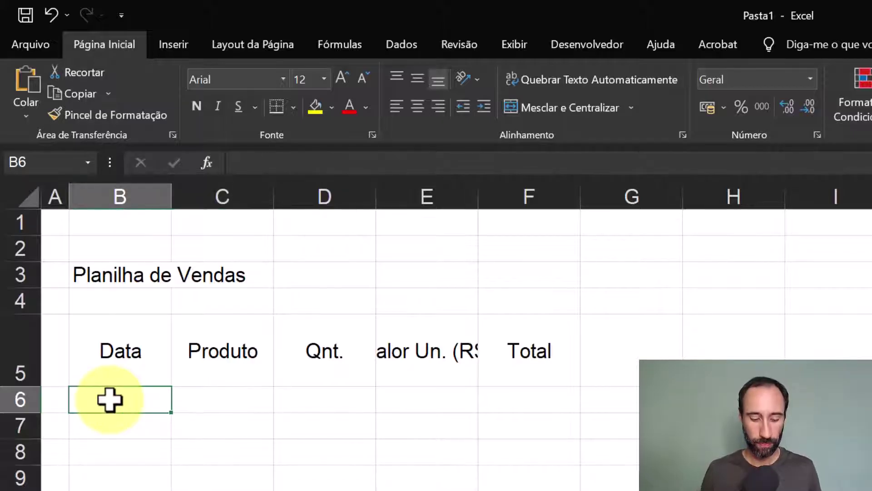
{"action": "type", "text": "30"}
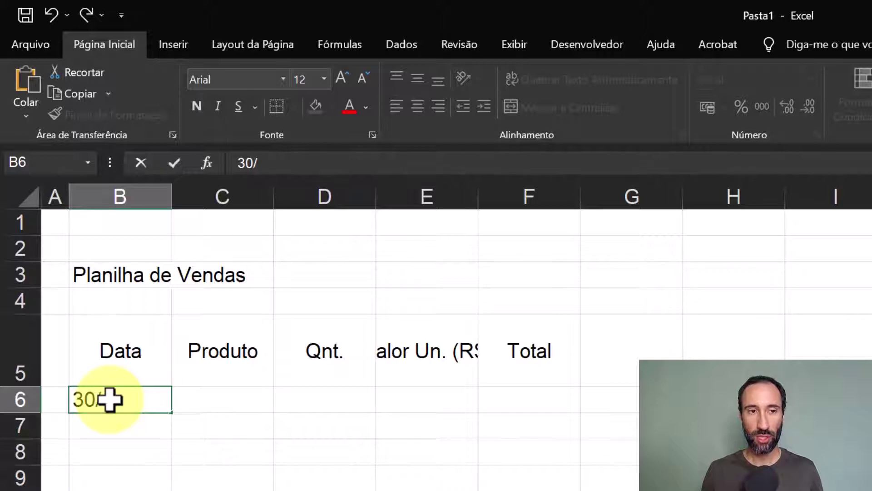
{"action": "type", "text": "/08/2023"}
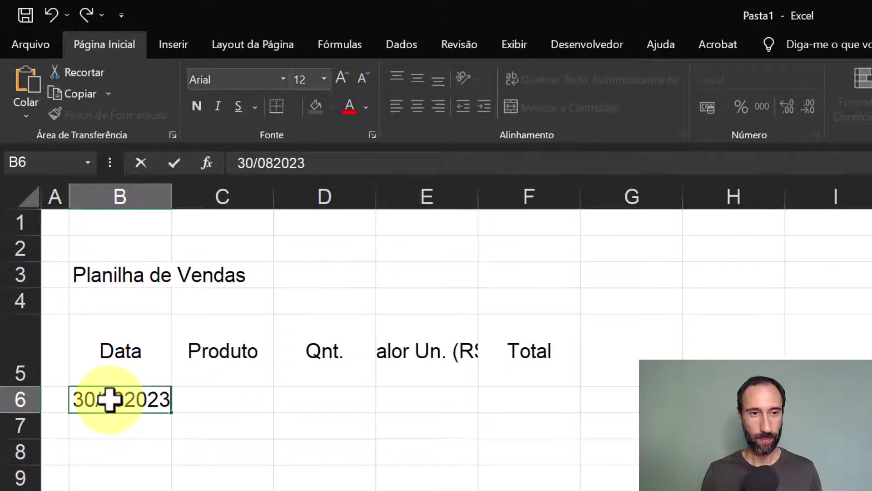
{"action": "key", "text": "Tab"}
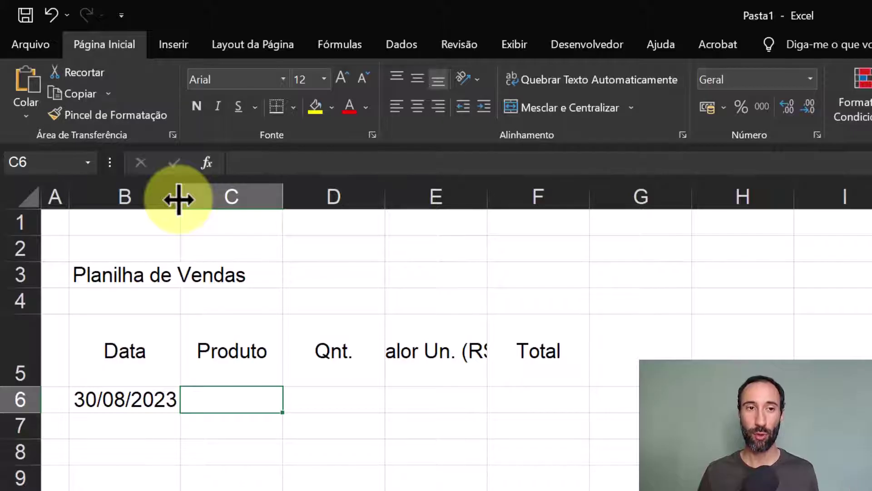
Narrow column B below the width of its date, and autofit the column to its contents
{"action": "left_click_drag", "start_coordinate": [179, 198], "coordinate": [162, 198]}
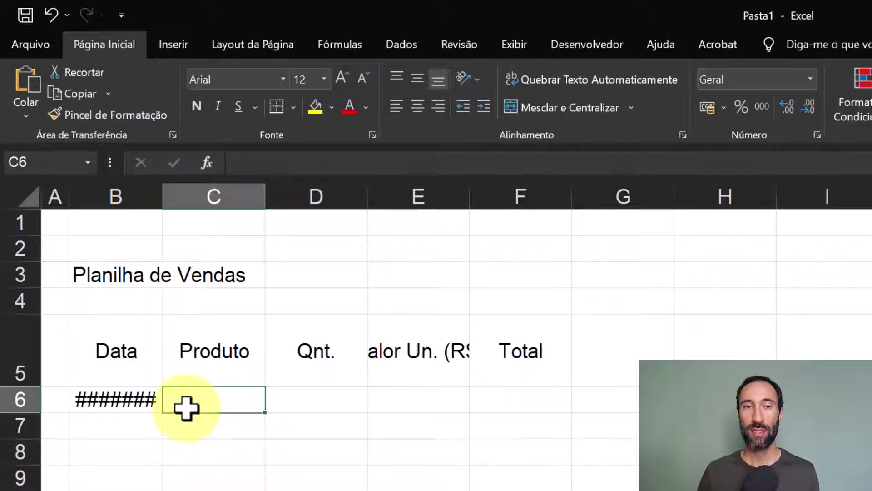
{"action": "double_click", "coordinate": [162, 198]}
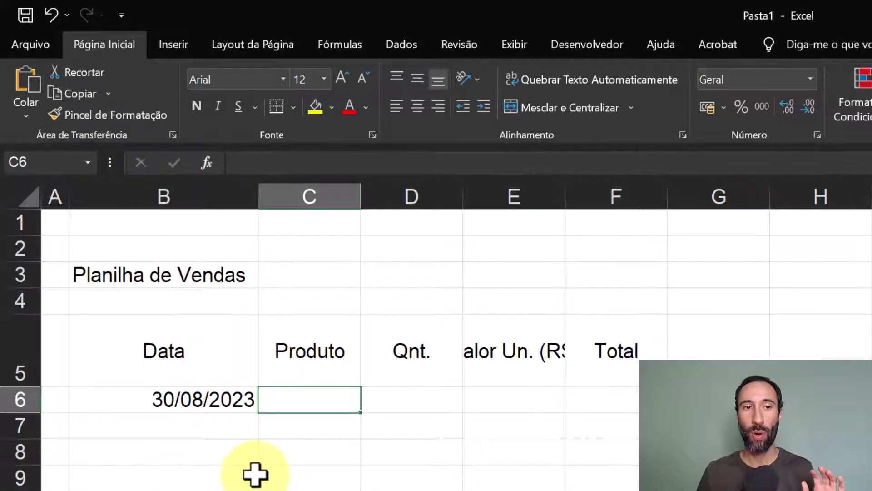
Narrow column B manually so that it is just wide enough for the date in B6
{"action": "left_click", "coordinate": [117, 274]}
{"action": "left_click_drag", "start_coordinate": [255, 277], "coordinate": [193, 285]}
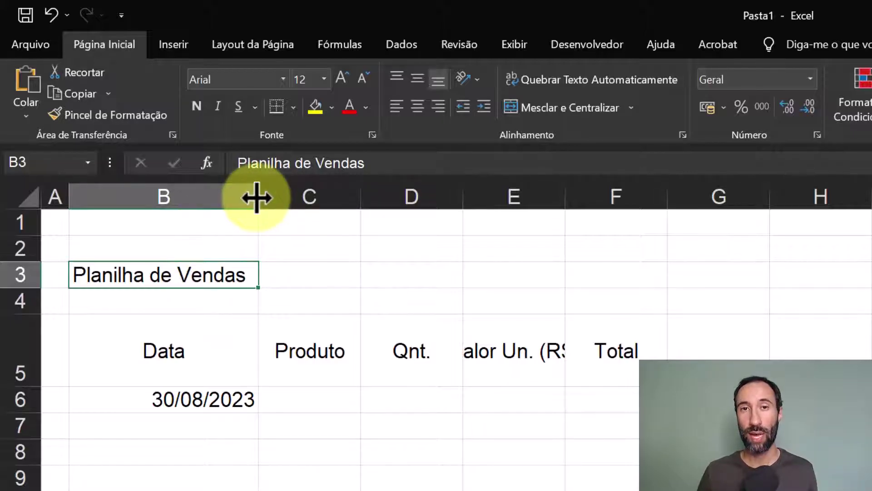
{"action": "left_click_drag", "start_coordinate": [257, 198], "coordinate": [183, 200]}
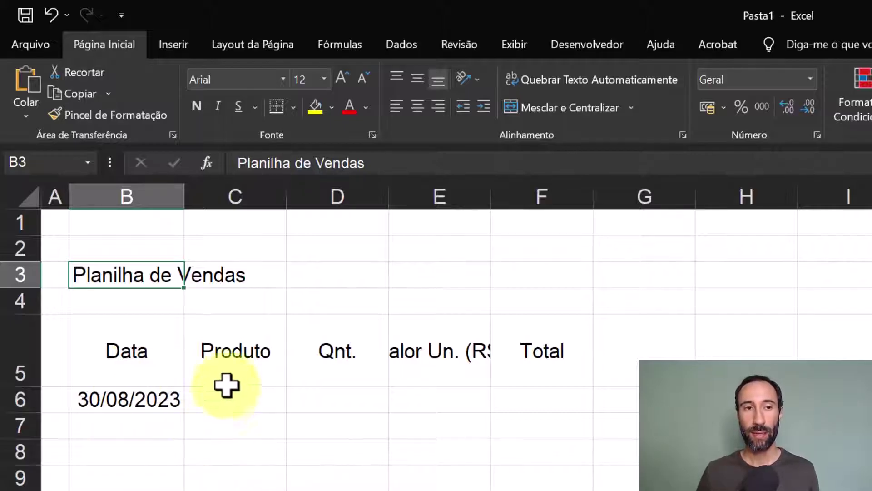
Enter the product "Monitor LG 42" Preto" in cell C6
{"action": "left_click", "coordinate": [244, 392]}
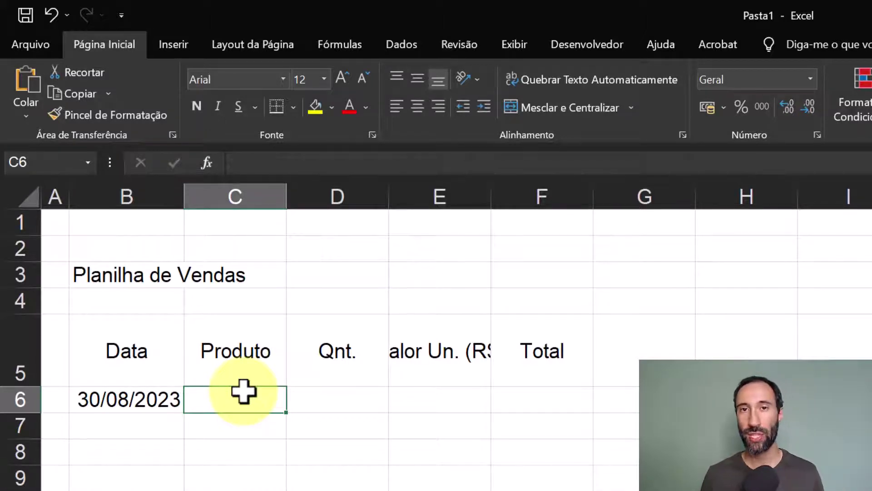
{"action": "type", "text": "Mo"}
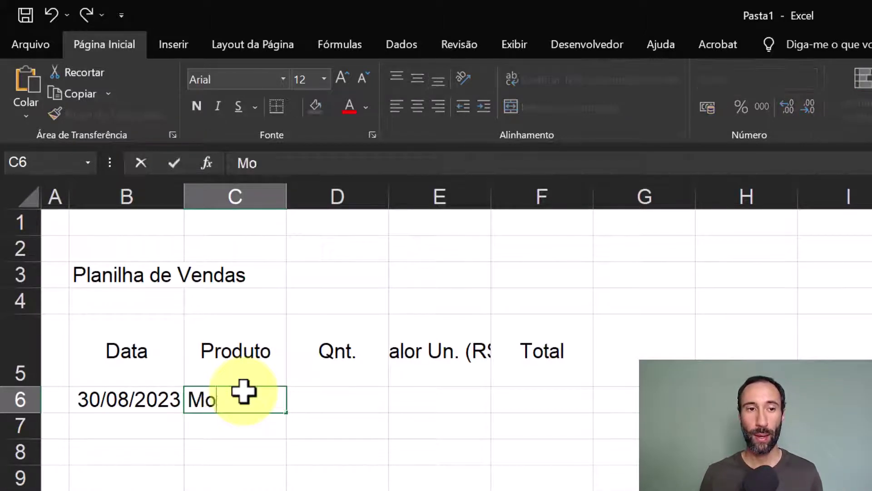
{"action": "type", "text": "nitor LG"}
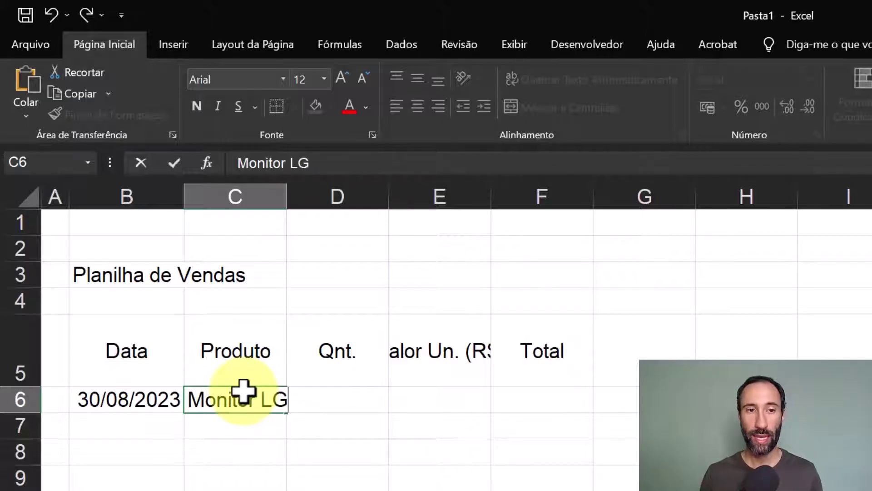
{"action": "type", "text": " 42"}
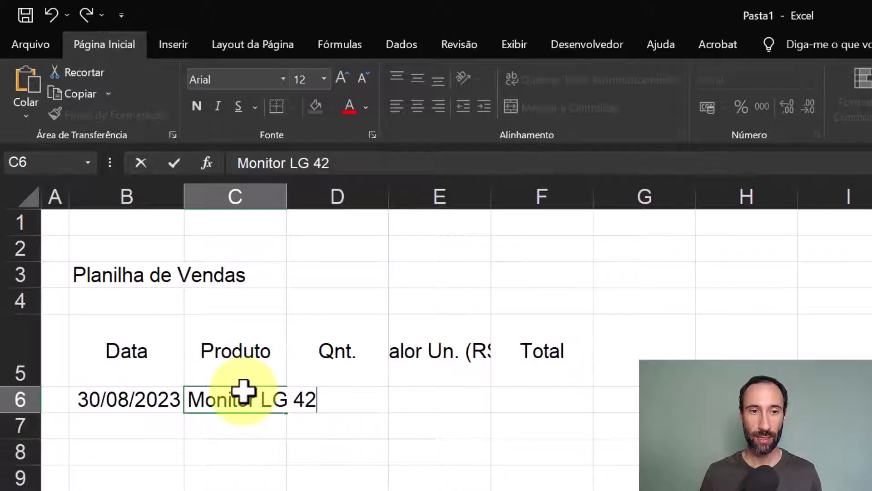
{"action": "type", "text": "\""}
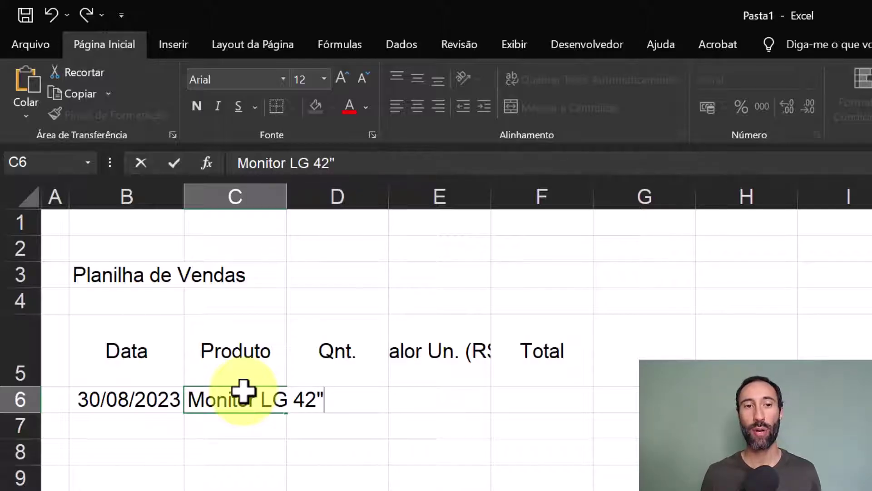
{"action": "type", "text": " Preto"}
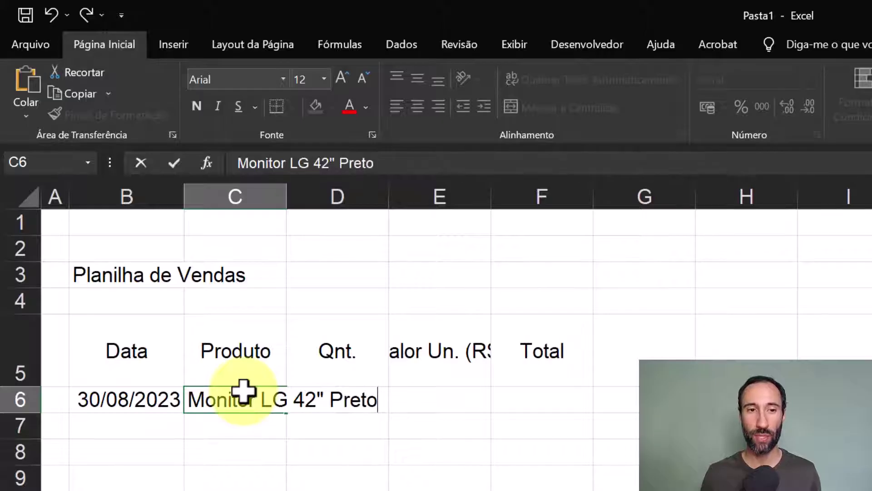
{"action": "key", "text": "Return"}
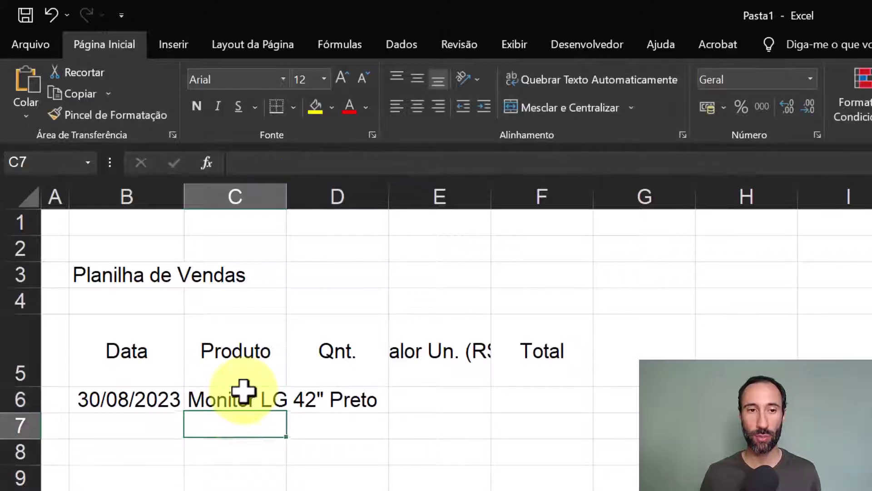
Enter the quantity 10 in cell D6 and the unit value 2900 in cell E6
{"action": "left_click", "coordinate": [375, 399]}
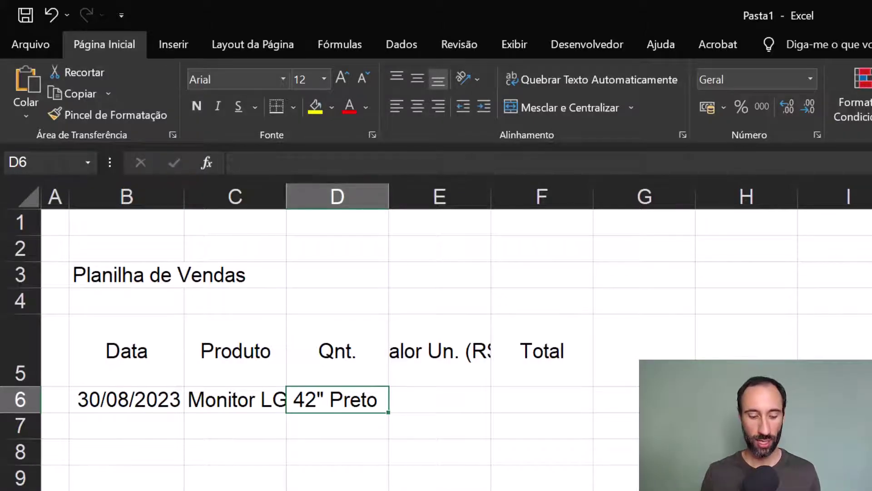
{"action": "type", "text": "10"}
{"action": "key", "text": "Return"}
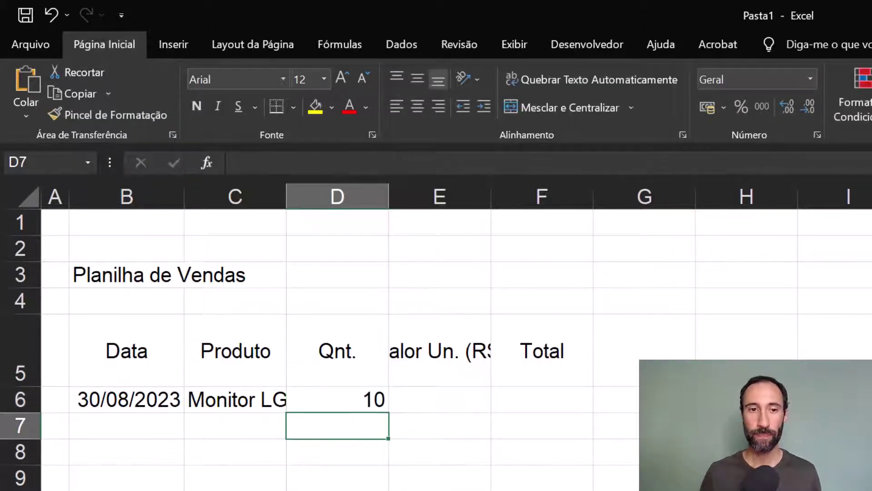
{"action": "left_click", "coordinate": [447, 401]}
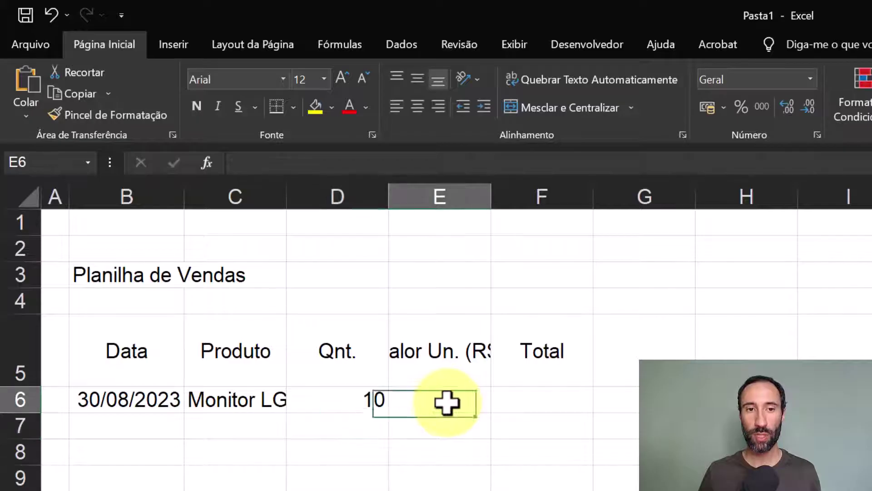
{"action": "type", "text": "2900"}
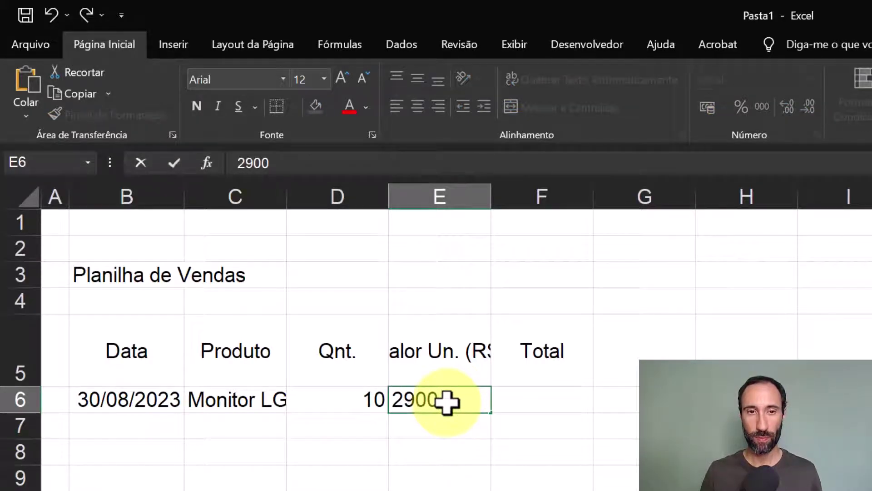
{"action": "key", "text": "Return"}
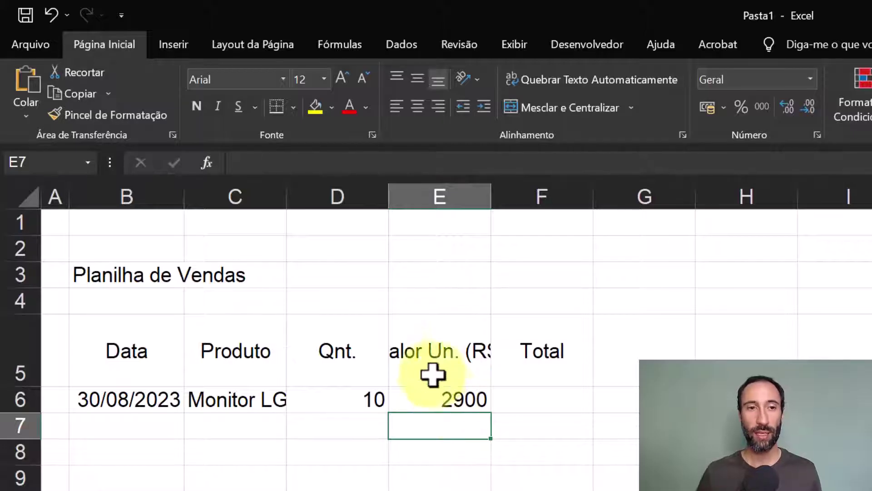
Autofit column C to the full product name
{"action": "double_click", "coordinate": [285, 195]}
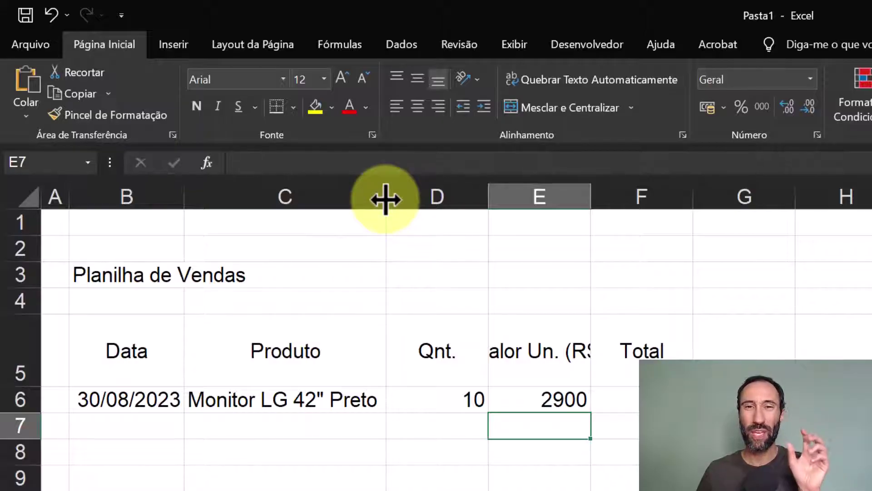
Widen column C generously beyond the full product name to leave room for longer products
{"action": "left_click_drag", "start_coordinate": [385, 198], "coordinate": [461, 192]}
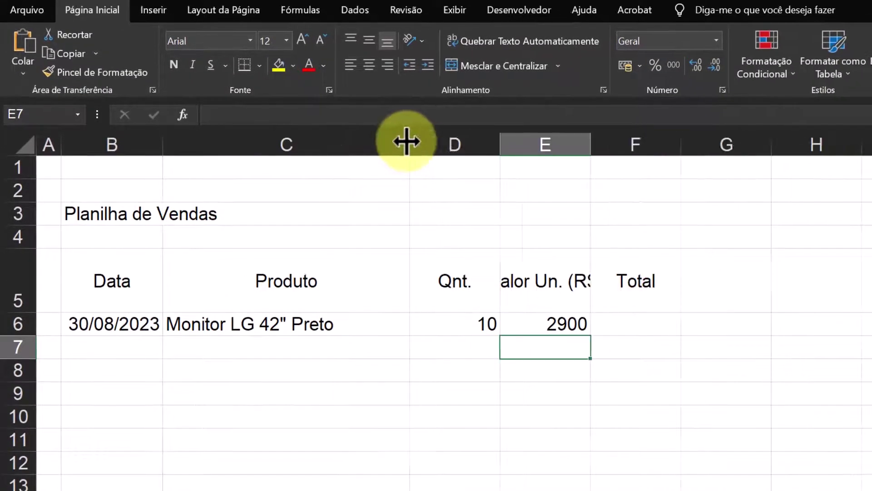
{"action": "left_click_drag", "start_coordinate": [413, 142], "coordinate": [482, 143]}
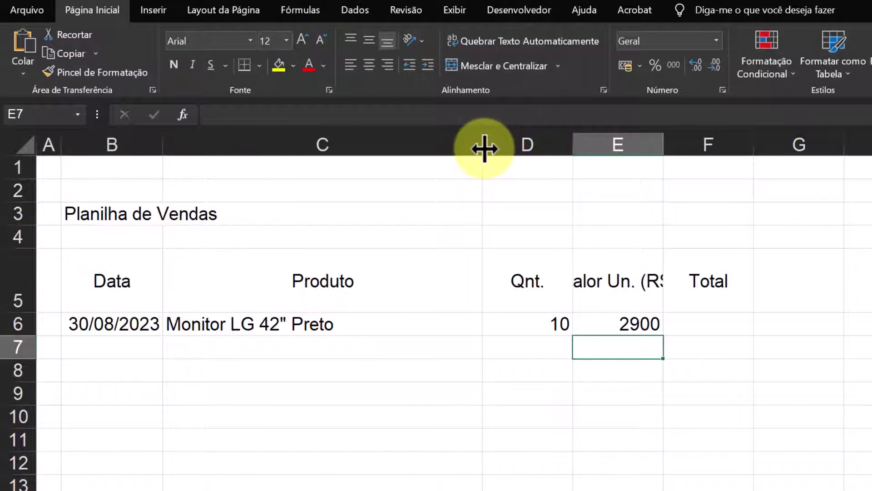
{"action": "left_click_drag", "start_coordinate": [484, 148], "coordinate": [532, 146]}
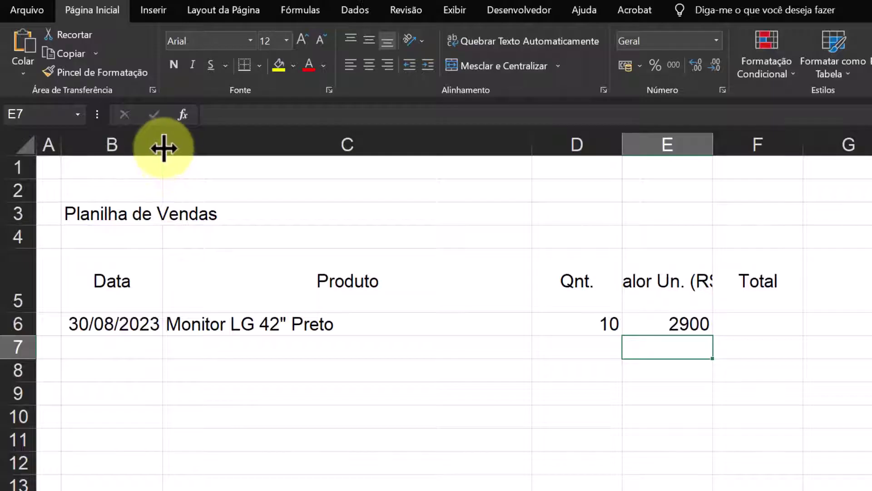
Widen column B slightly and center the date in cell B6
{"action": "left_click_drag", "start_coordinate": [165, 145], "coordinate": [171, 146]}
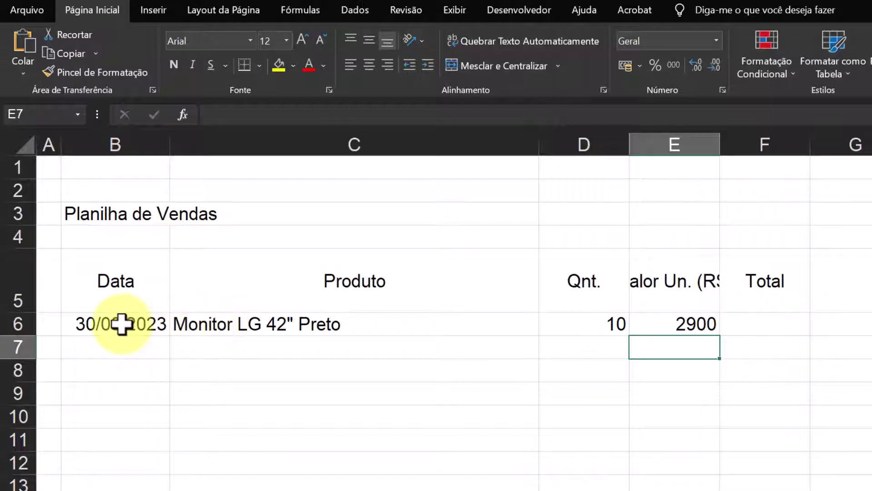
{"action": "left_click", "coordinate": [122, 323]}
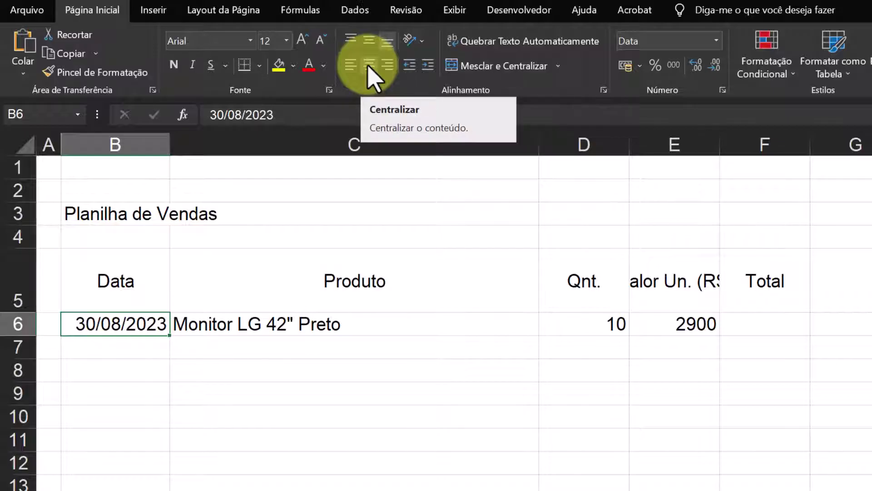
{"action": "left_click", "coordinate": [369, 67]}
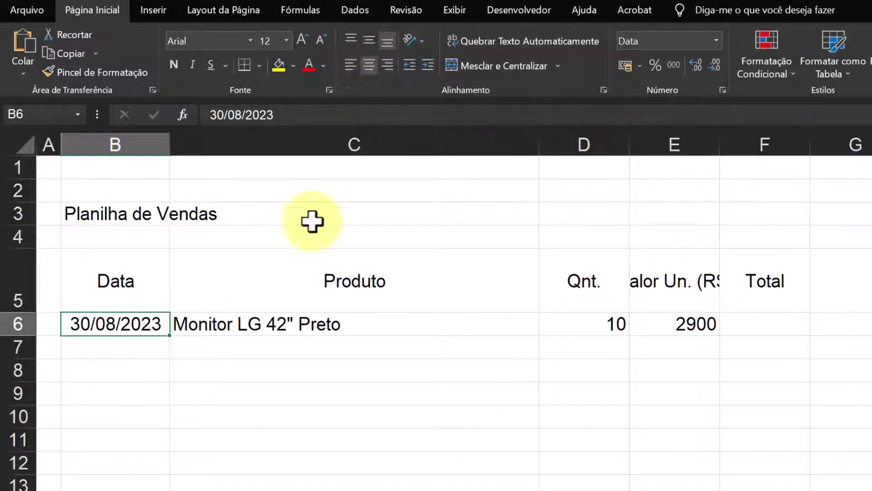
Enter the product "Mouse" in cell C7
{"action": "left_click", "coordinate": [215, 325]}
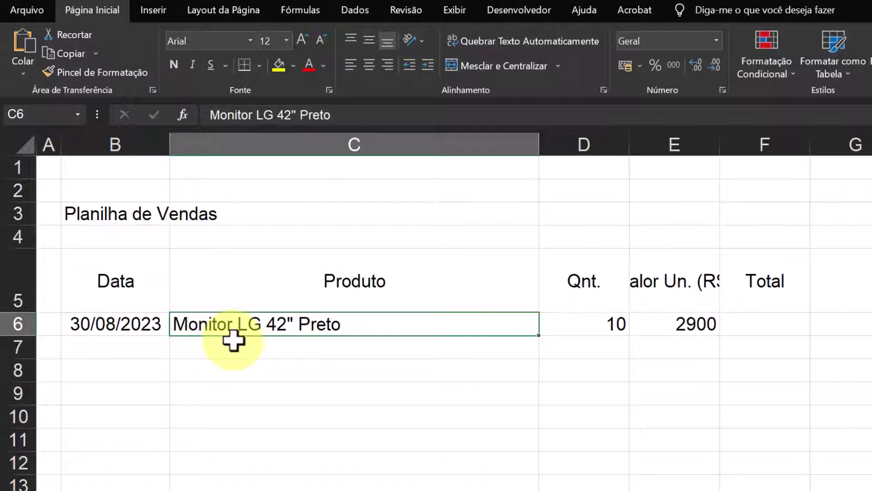
{"action": "left_click", "coordinate": [204, 352]}
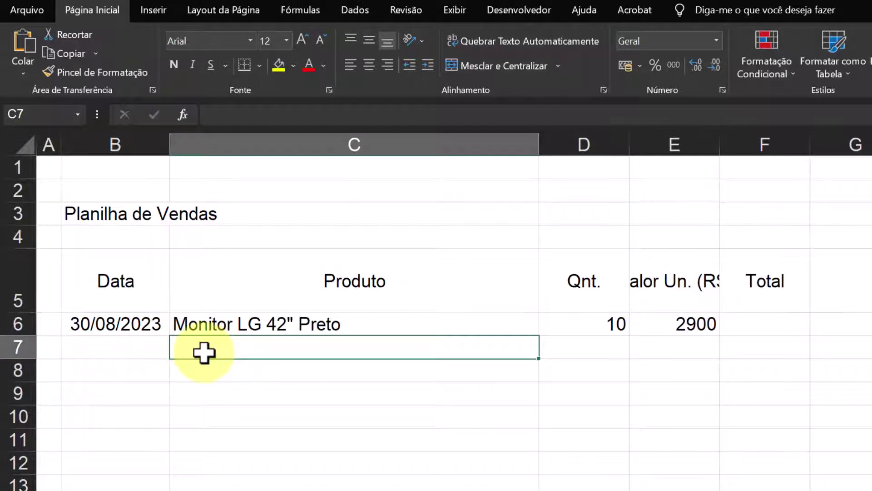
{"action": "type", "text": "Mouse"}
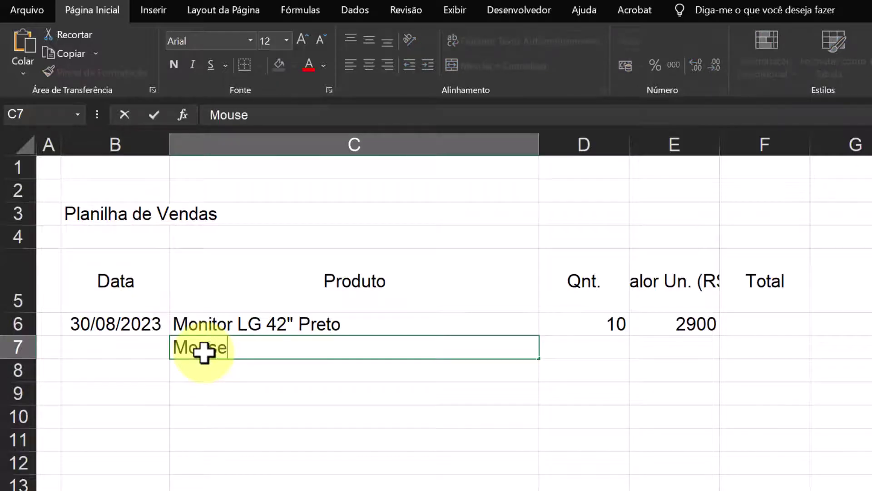
{"action": "key", "text": "Return"}
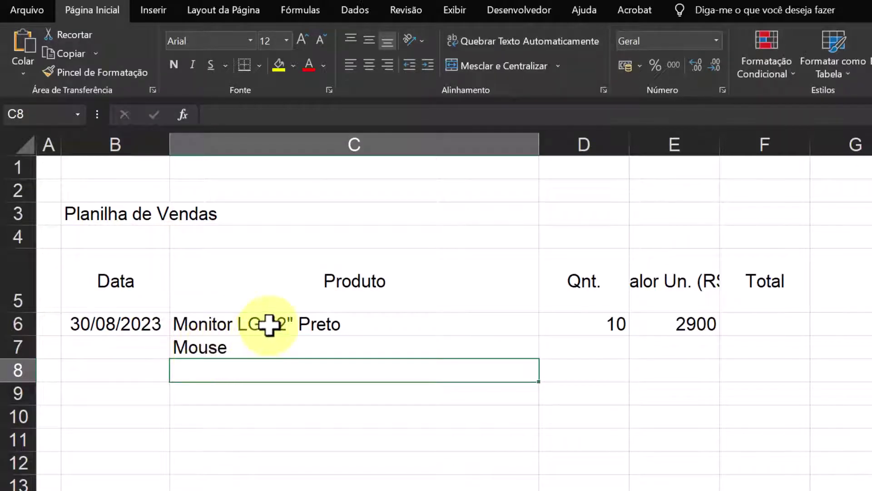
Center the product names in C6:C7 horizontally
{"action": "left_click_drag", "start_coordinate": [268, 323], "coordinate": [273, 347]}
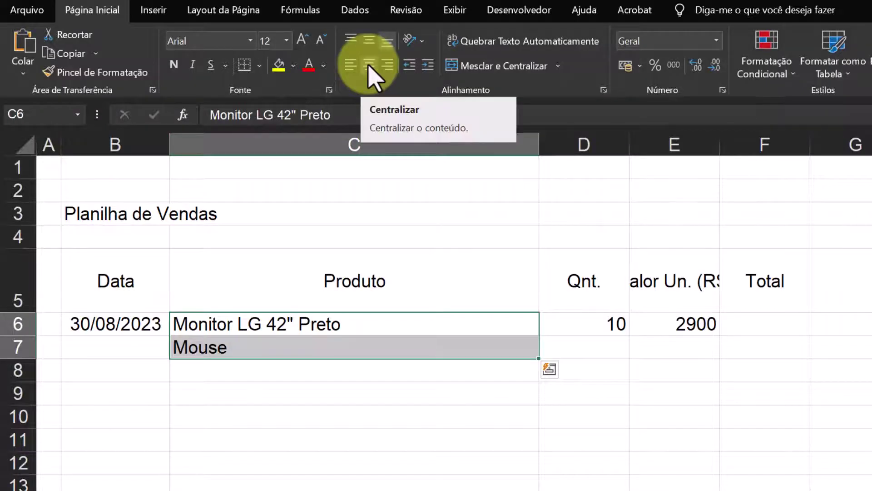
{"action": "left_click", "coordinate": [369, 65]}
{"action": "left_click", "coordinate": [348, 378]}
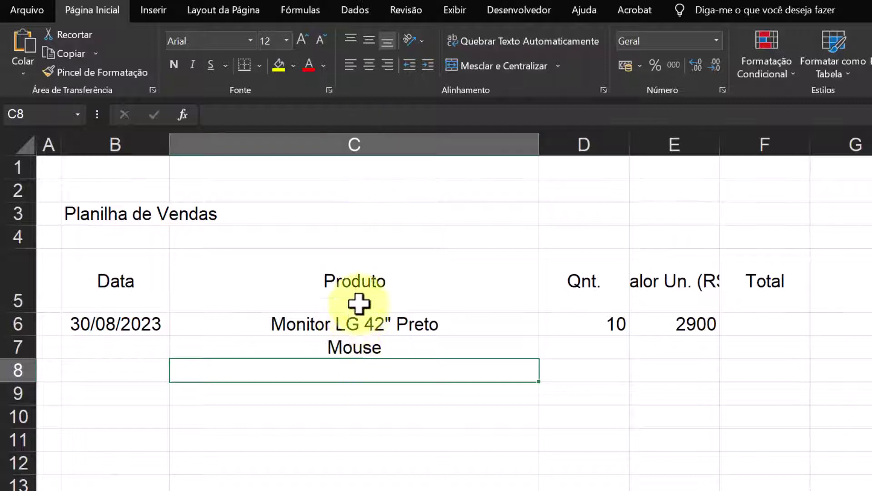
Left-align the product names in C6:C7 and indent them by one level
{"action": "left_click_drag", "start_coordinate": [358, 324], "coordinate": [356, 347]}
{"action": "left_click", "coordinate": [350, 65]}
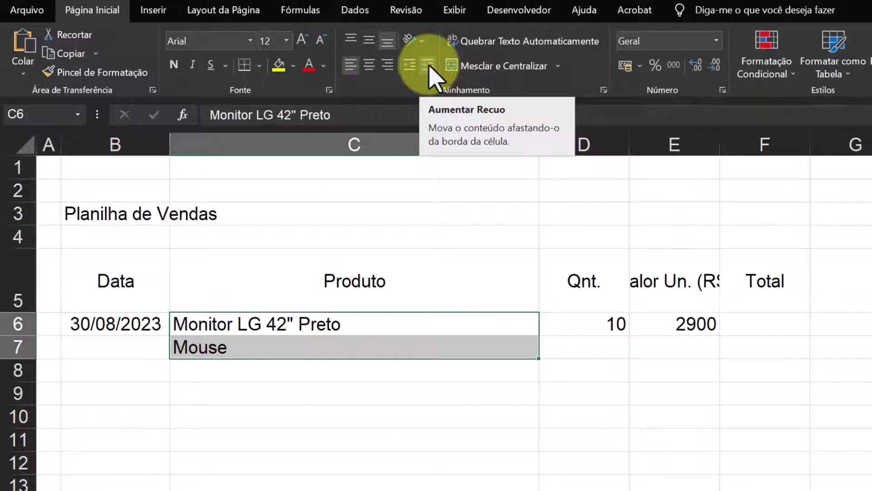
{"action": "left_click", "coordinate": [429, 65]}
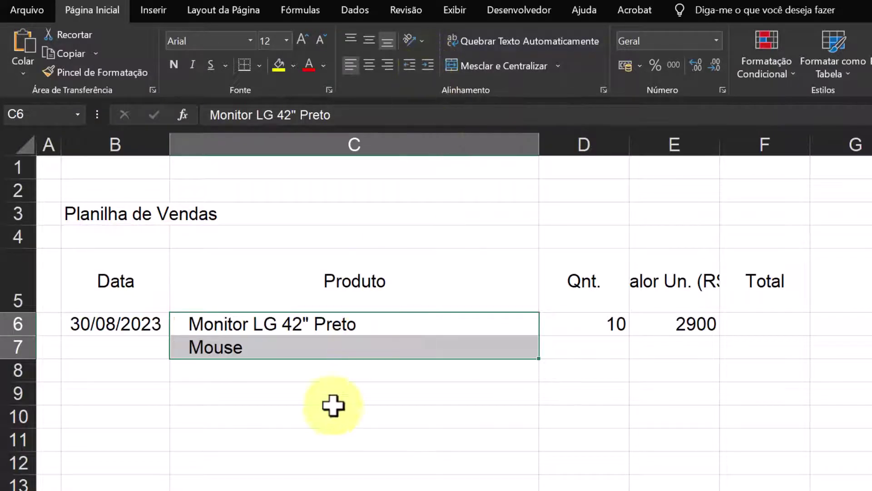
{"action": "left_click", "coordinate": [429, 67]}
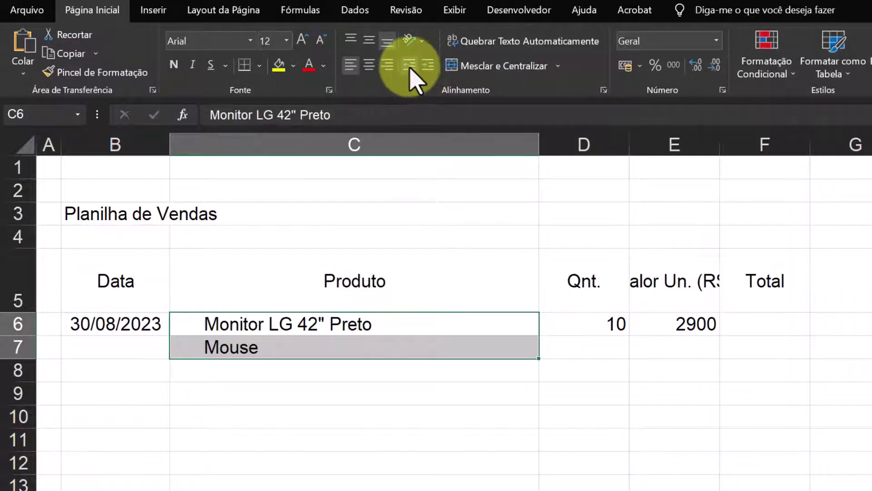
{"action": "left_click", "coordinate": [410, 66]}
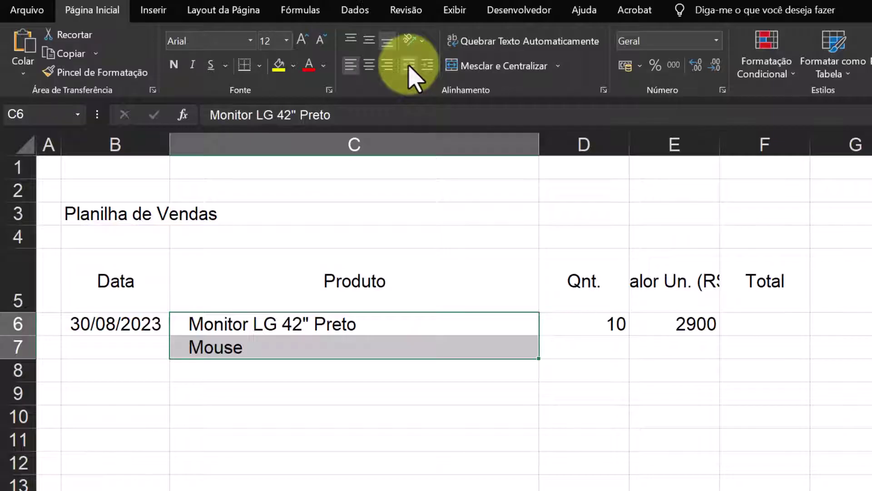
{"action": "left_click", "coordinate": [409, 66]}
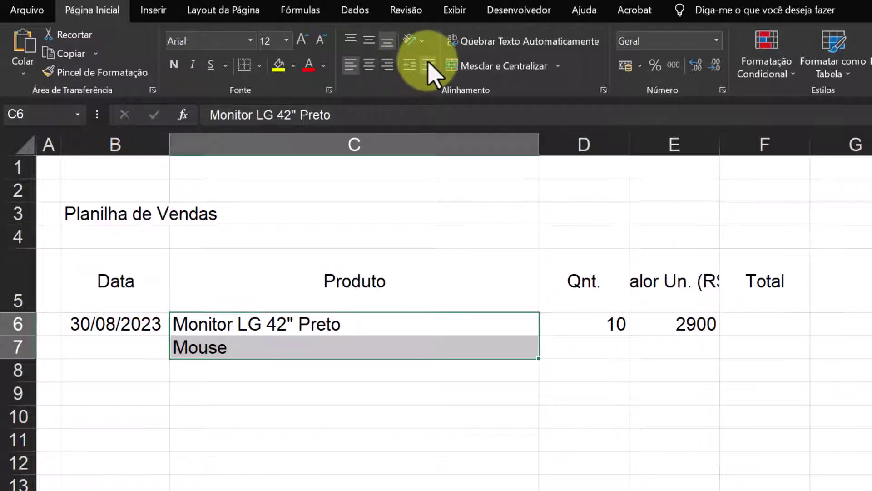
{"action": "left_click", "coordinate": [428, 66]}
{"action": "left_click", "coordinate": [493, 416]}
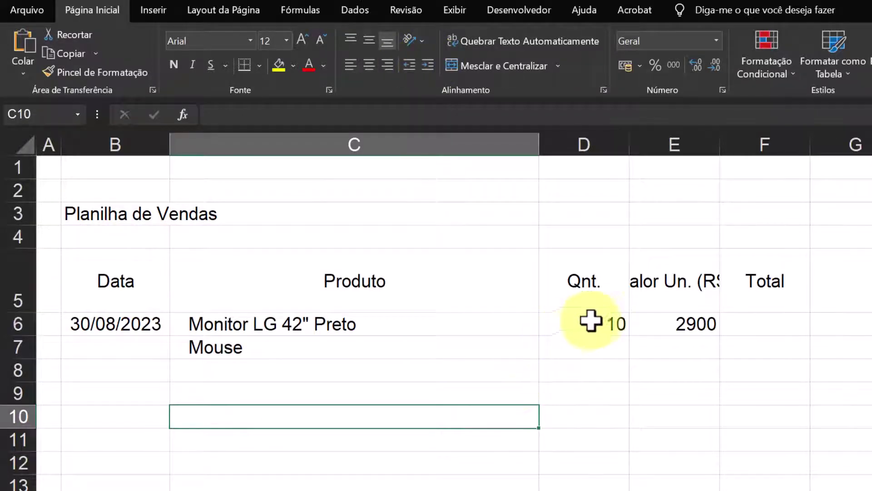
Center the quantity cells D6:D7 horizontally
{"action": "left_click", "coordinate": [606, 323]}
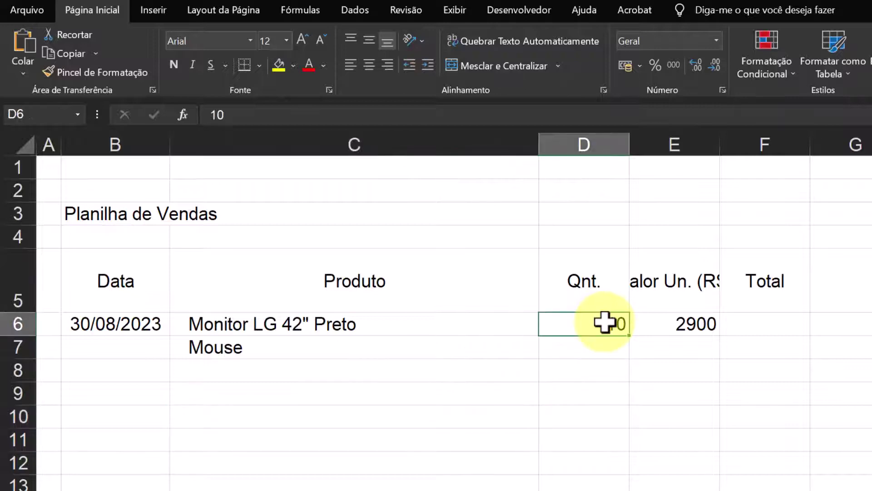
{"action": "left_click_drag", "start_coordinate": [606, 330], "coordinate": [608, 347]}
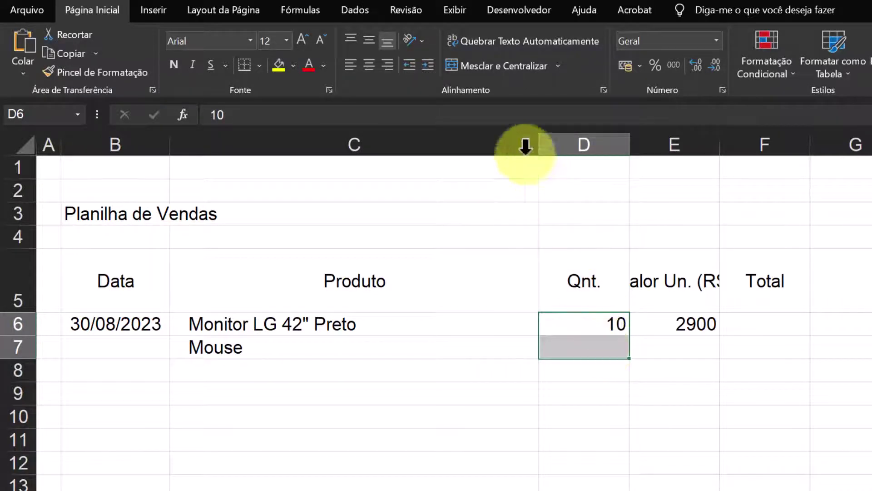
{"action": "left_click", "coordinate": [369, 66]}
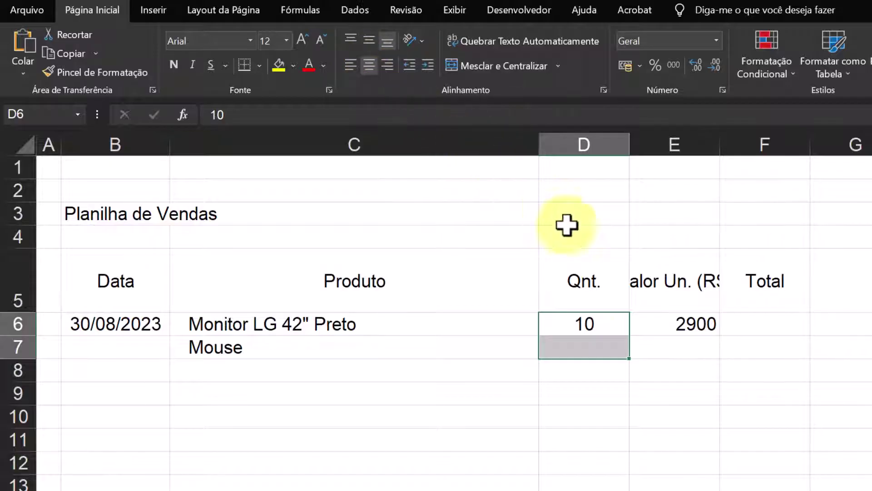
{"action": "left_click", "coordinate": [588, 347]}
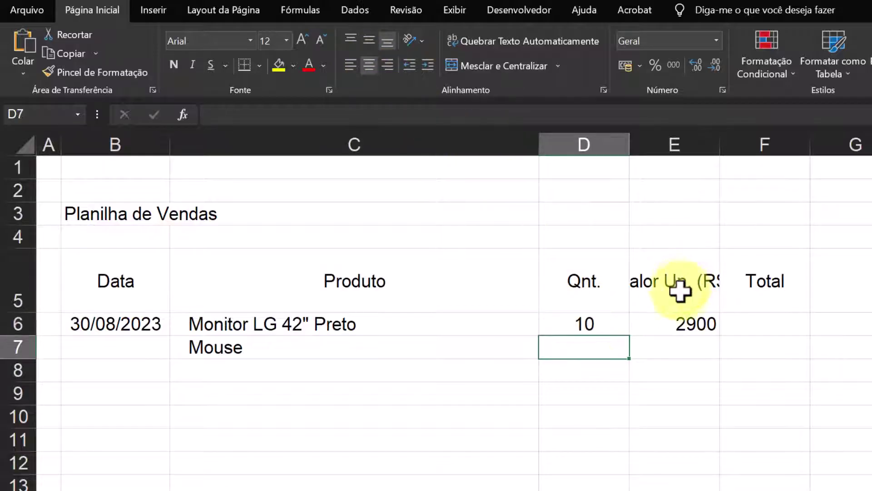
Wrap the "Valor Un. (R$)" header text within cell E5
{"action": "left_click", "coordinate": [696, 282]}
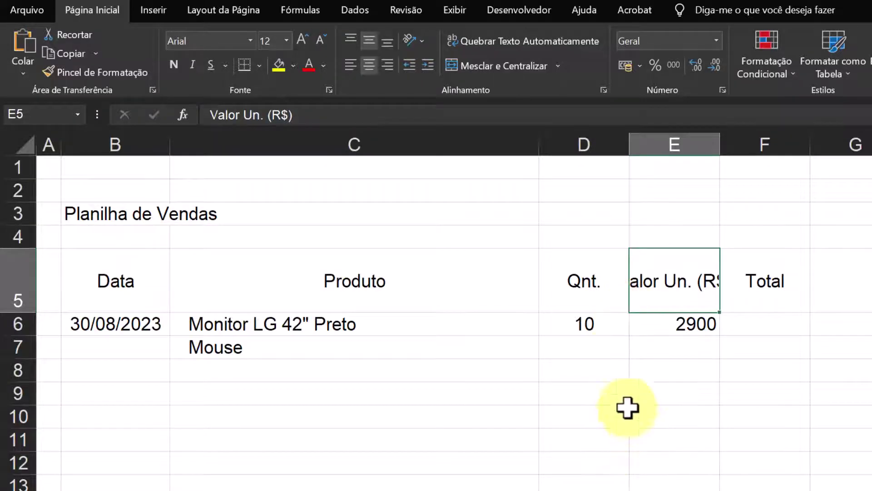
{"action": "left_click", "coordinate": [548, 42]}
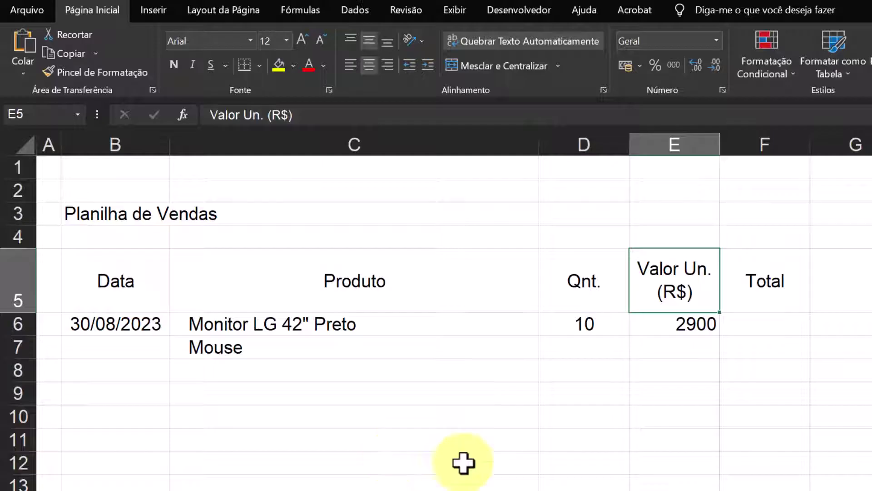
Enter the sample text "Texto de exemplo só pra você entender" in cell G10
{"action": "left_click", "coordinate": [863, 423]}
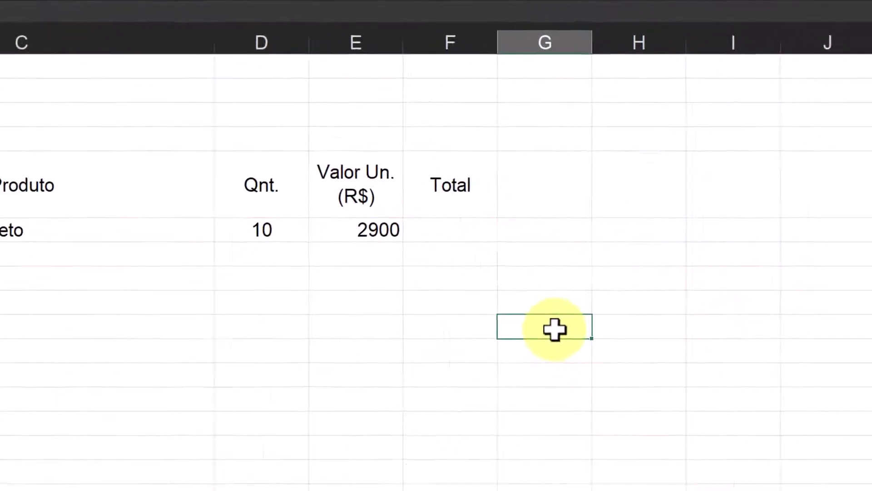
{"action": "type", "text": "Texto de exemplo só pra você entender"}
{"action": "left_click", "coordinate": [835, 458]}
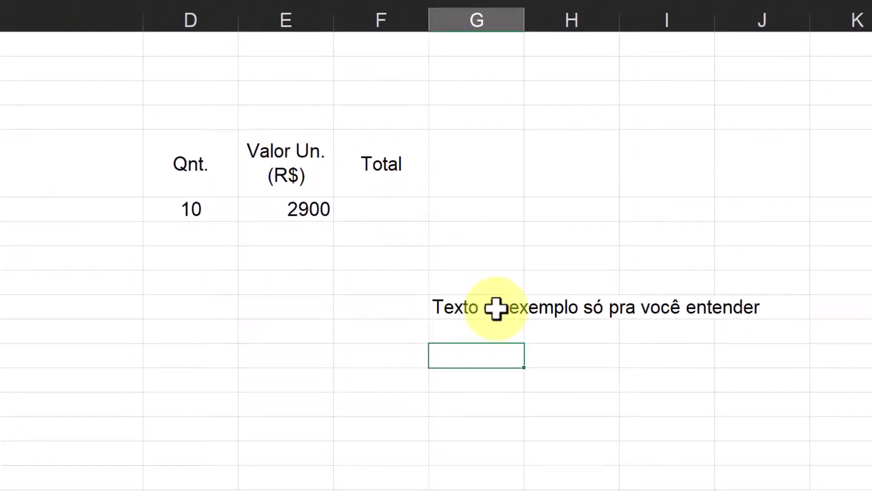
Enter 234 in cell H10, directly beside the sample text
{"action": "left_click", "coordinate": [496, 308]}
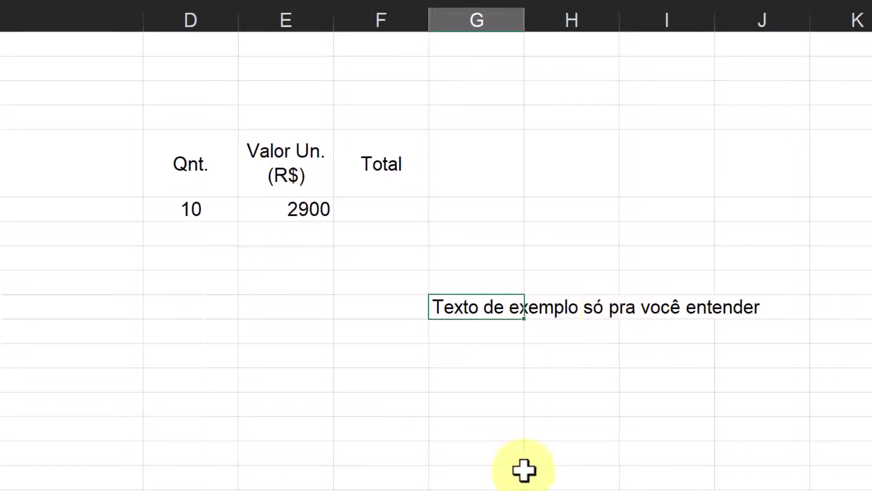
{"action": "left_click", "coordinate": [603, 305]}
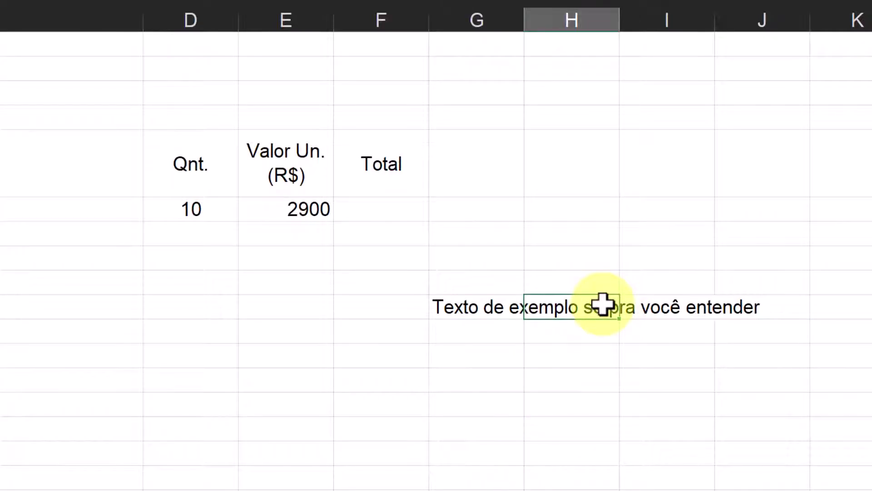
{"action": "type", "text": "234"}
{"action": "key", "text": "Return"}
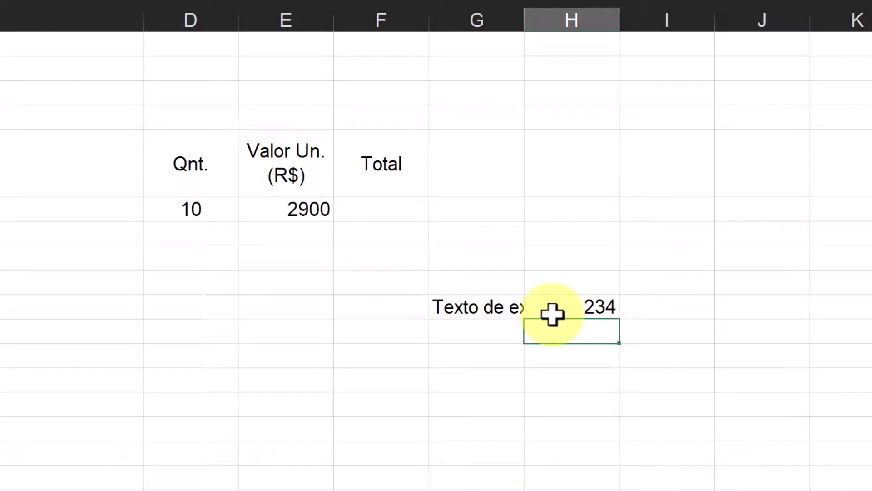
Try widening column G to fit the sample text in G10, and undo the width change
{"action": "left_click", "coordinate": [472, 312]}
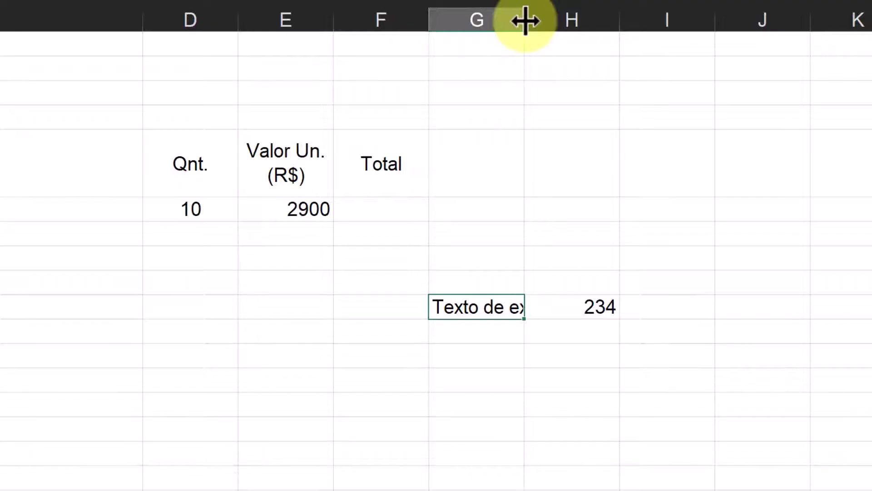
{"action": "left_click_drag", "start_coordinate": [524, 20], "coordinate": [713, 29]}
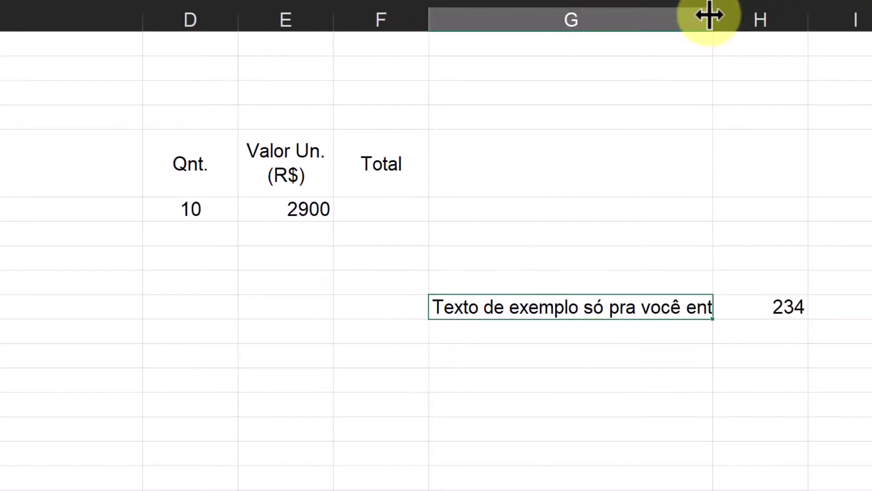
{"action": "key", "text": "ctrl+z"}
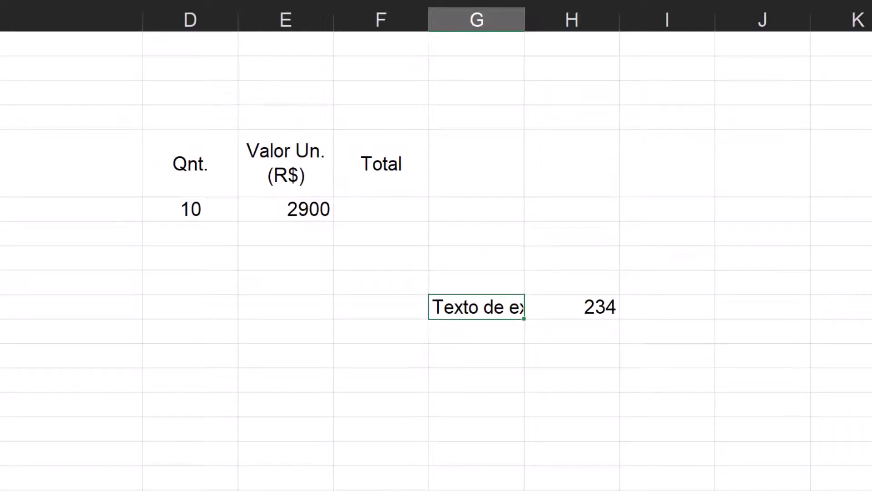
Wrap the sample text within G10, and undo the wrapping together with the sample entries in G10 and H10
{"action": "left_click", "coordinate": [154, 1]}
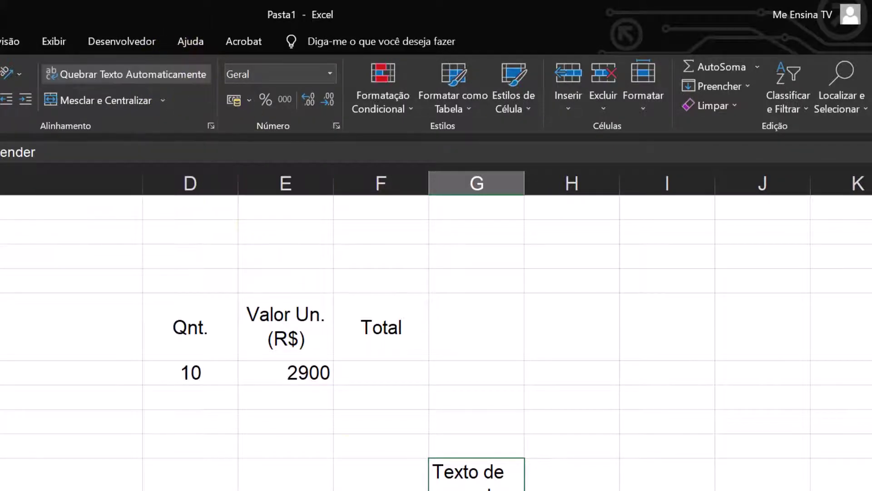
{"action": "key", "text": "ctrl+z"}
{"action": "key", "text": "ctrl+z"}
{"action": "key", "text": "ctrl+z"}
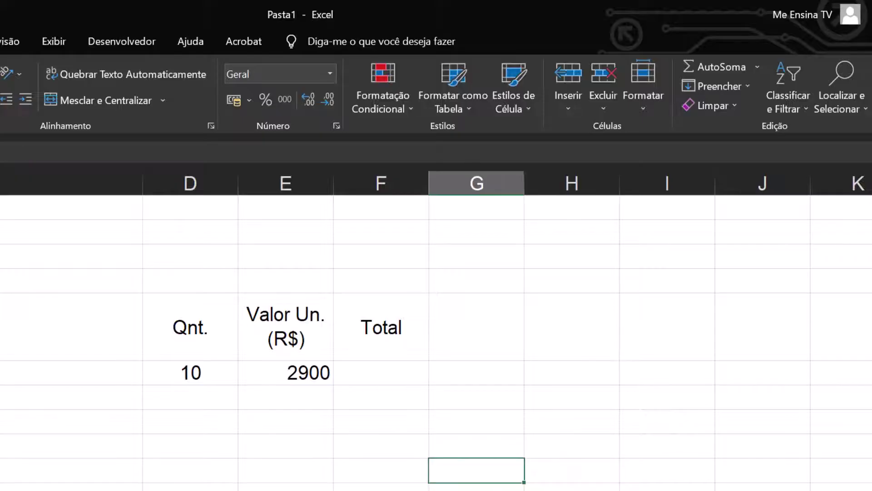
{"action": "left_click", "coordinate": [488, 489]}
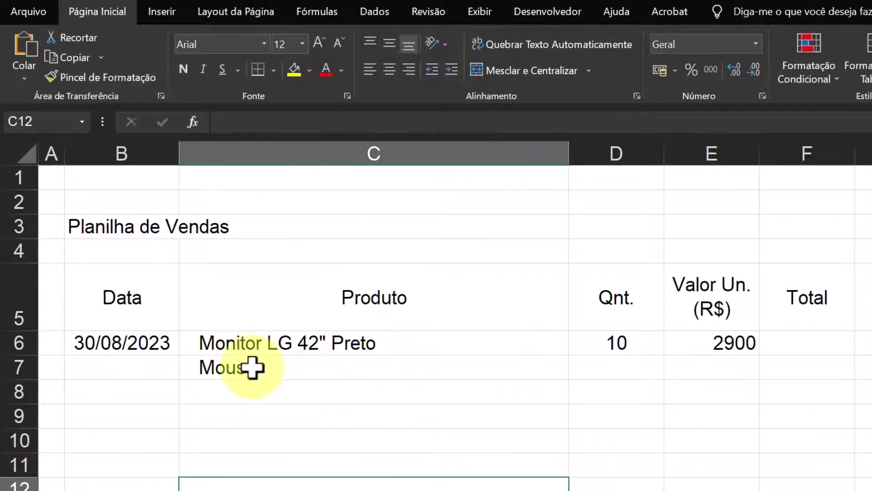
{"action": "left_click", "coordinate": [253, 366]}
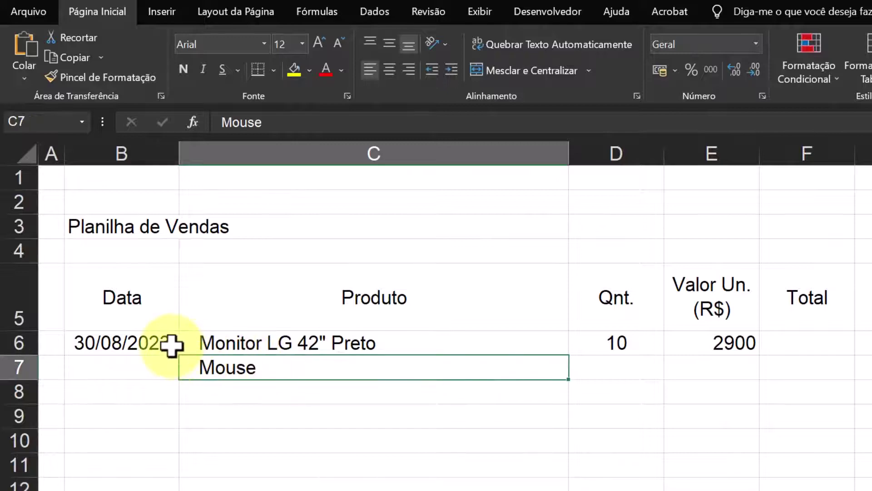
{"action": "left_click", "coordinate": [150, 341]}
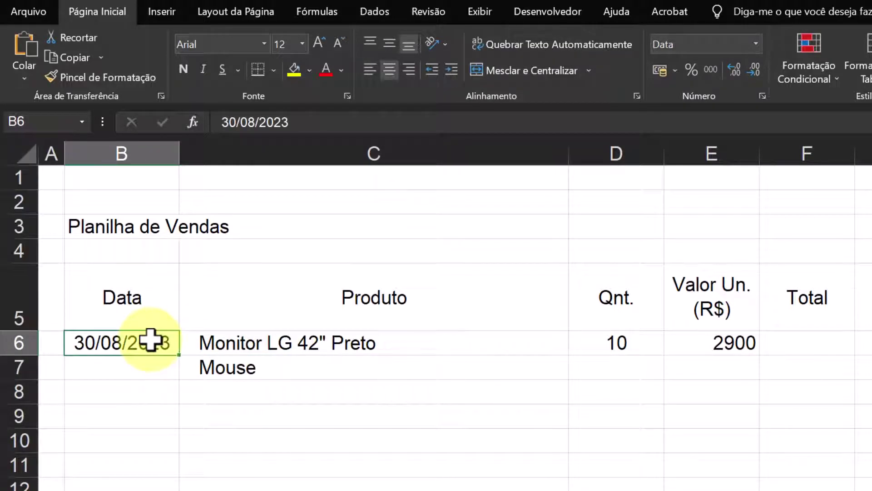
{"action": "left_click", "coordinate": [169, 370]}
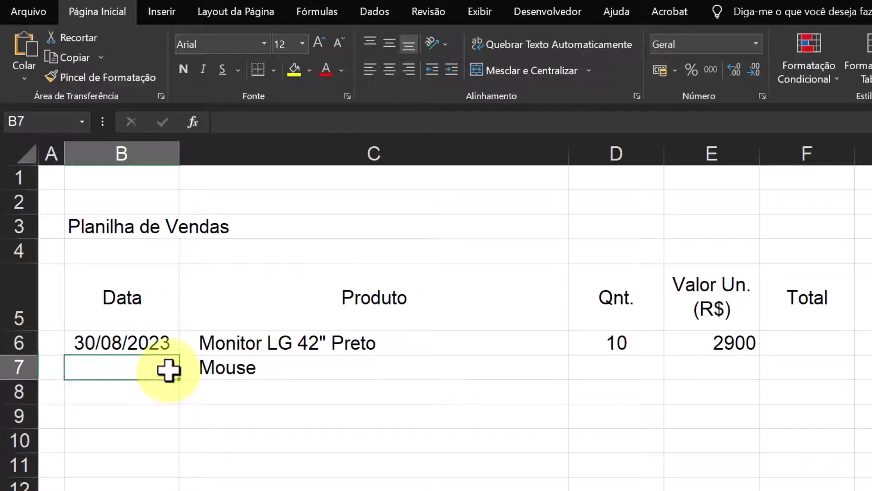
{"action": "left_click", "coordinate": [169, 347]}
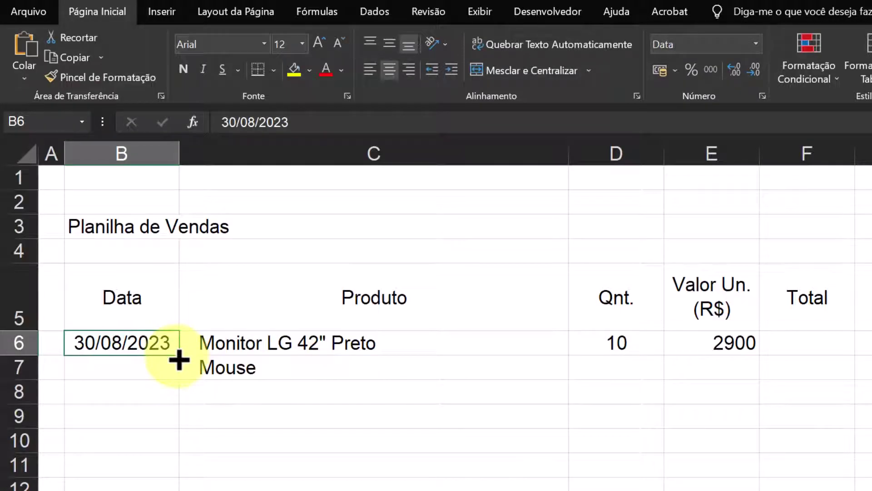
{"action": "left_click", "coordinate": [154, 365]}
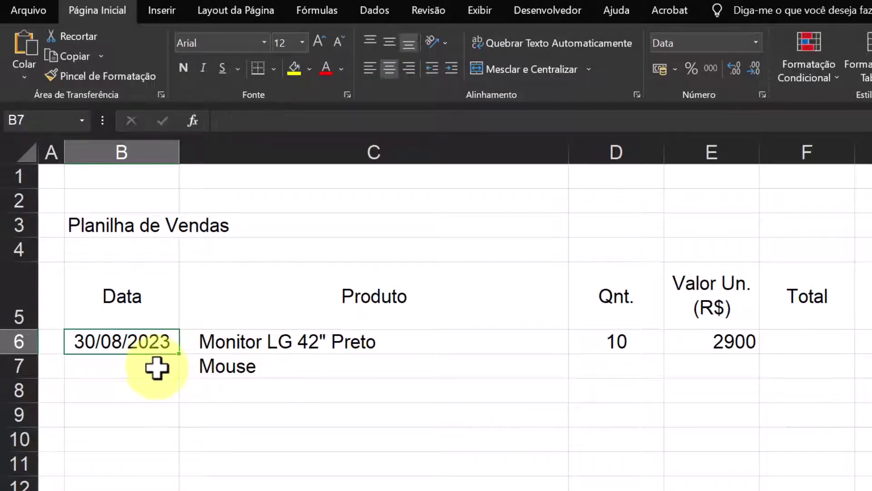
Try filling the date in B6 down the Data column as a daily series, and undo the fill
{"action": "left_click", "coordinate": [151, 340]}
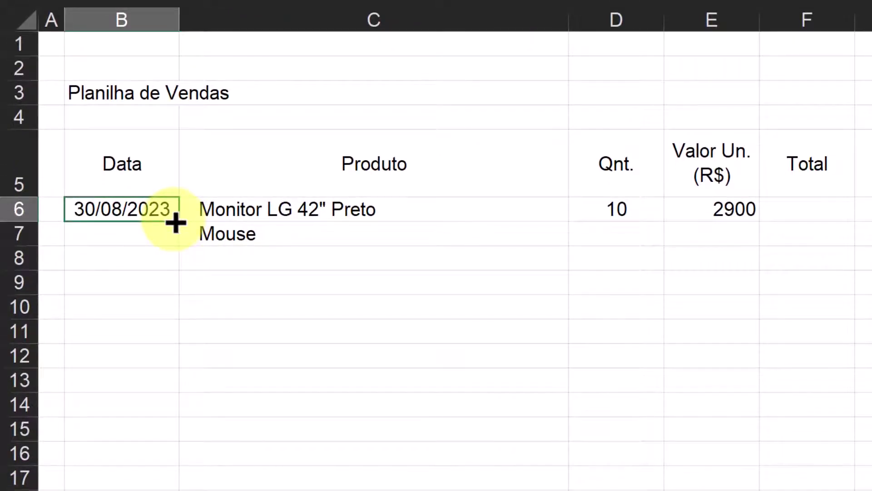
{"action": "left_click_drag", "start_coordinate": [175, 228], "coordinate": [177, 264]}
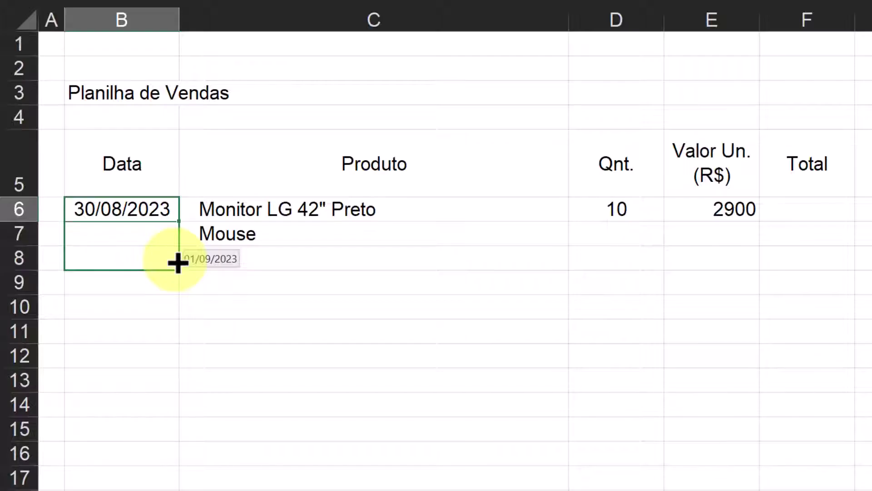
{"action": "left_click_drag", "start_coordinate": [177, 263], "coordinate": [172, 349]}
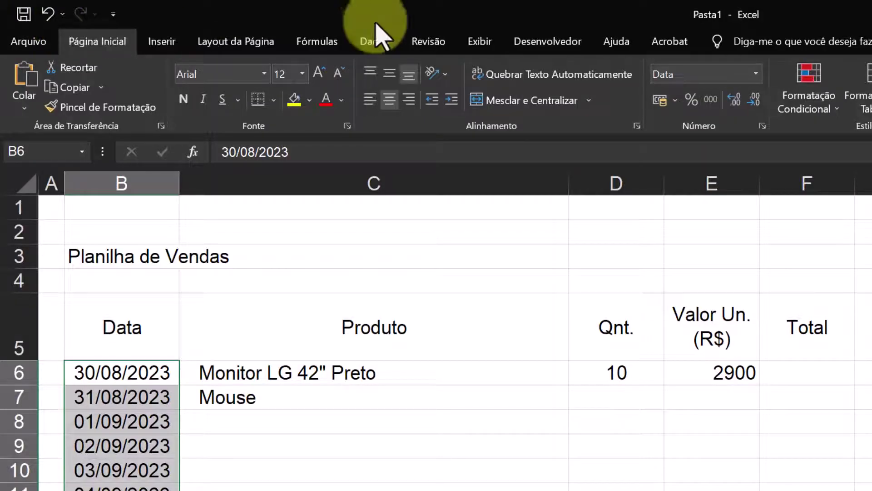
{"action": "key", "text": "ctrl+z"}
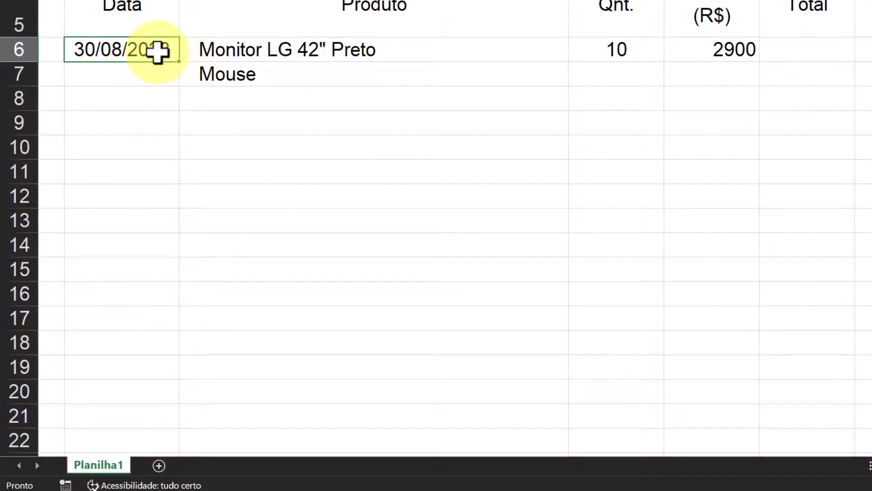
{"action": "right_click", "coordinate": [157, 51]}
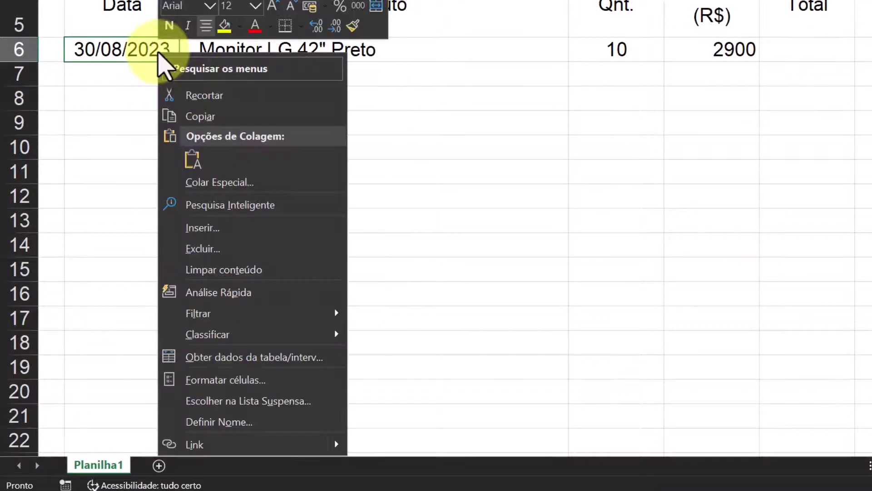
{"action": "left_click", "coordinate": [233, 386]}
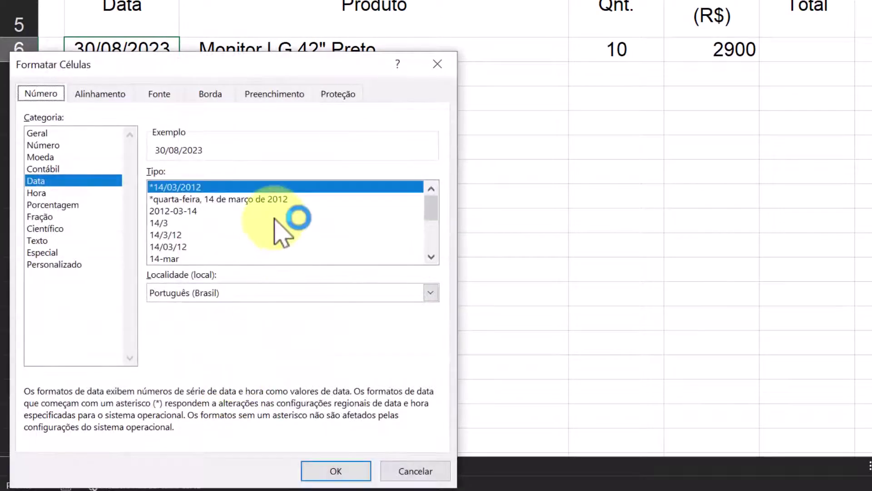
{"action": "left_click", "coordinate": [422, 473]}
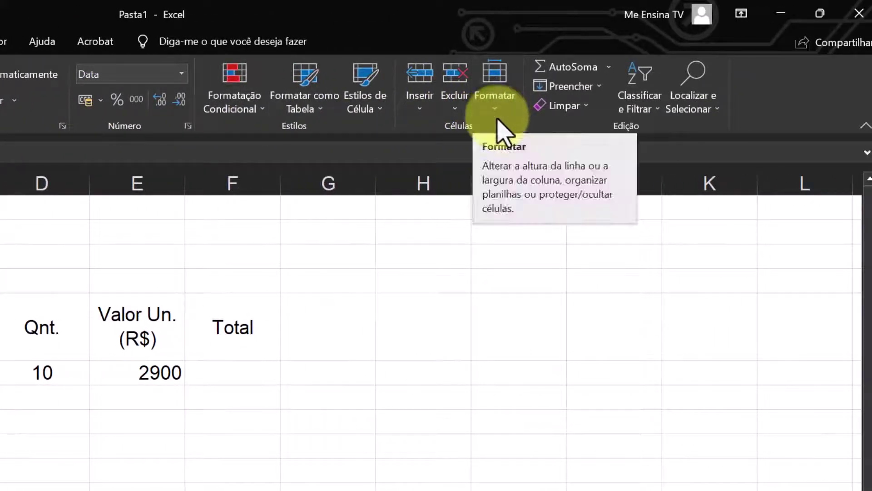
Format the date in B6 with the day/month date type 14/3
{"action": "left_click", "coordinate": [495, 100]}
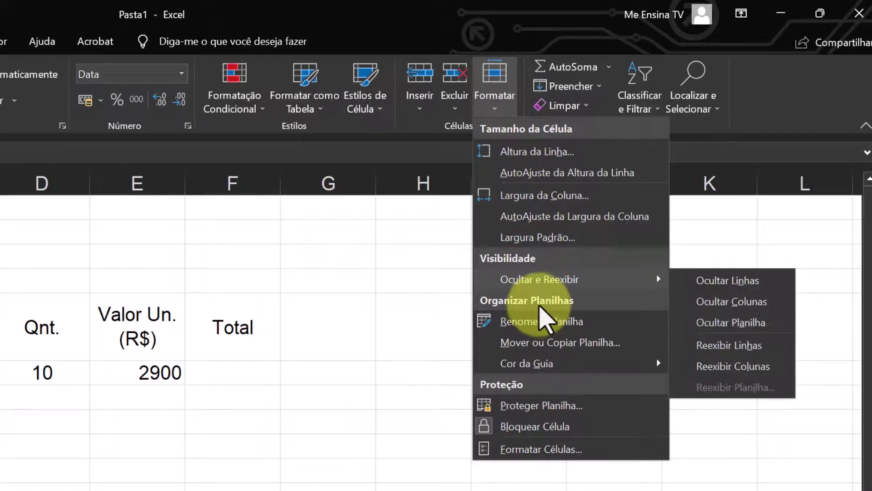
{"action": "left_click", "coordinate": [541, 451]}
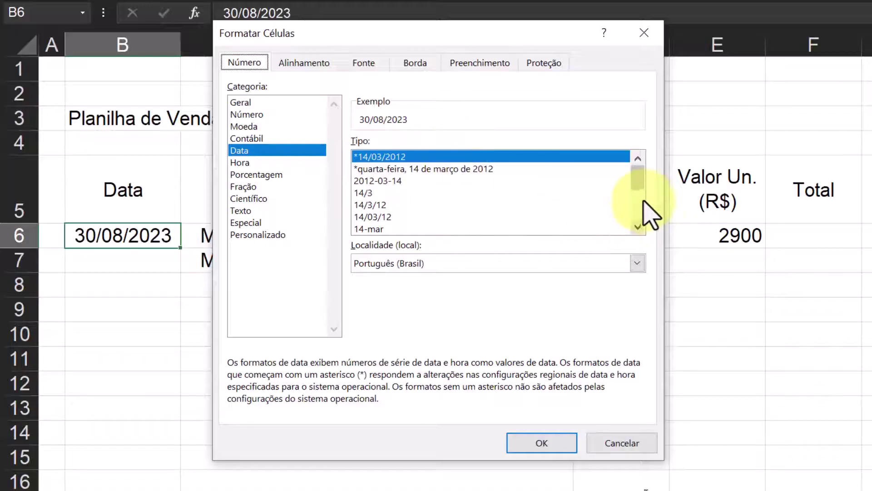
{"action": "mouse_move", "coordinate": [639, 180]}
{"action": "left_mouse_down"}
{"action": "mouse_move", "coordinate": [638, 203]}
{"action": "mouse_move", "coordinate": [637, 171]}
{"action": "left_mouse_up"}
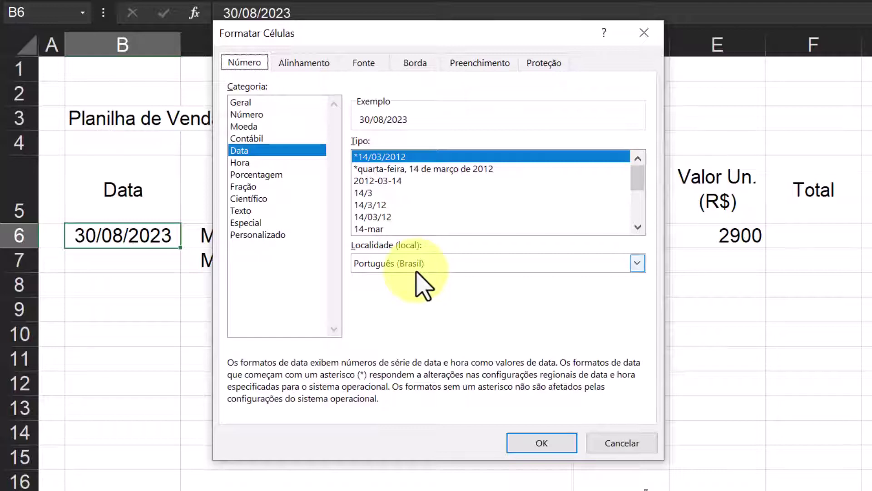
{"action": "left_click", "coordinate": [377, 194]}
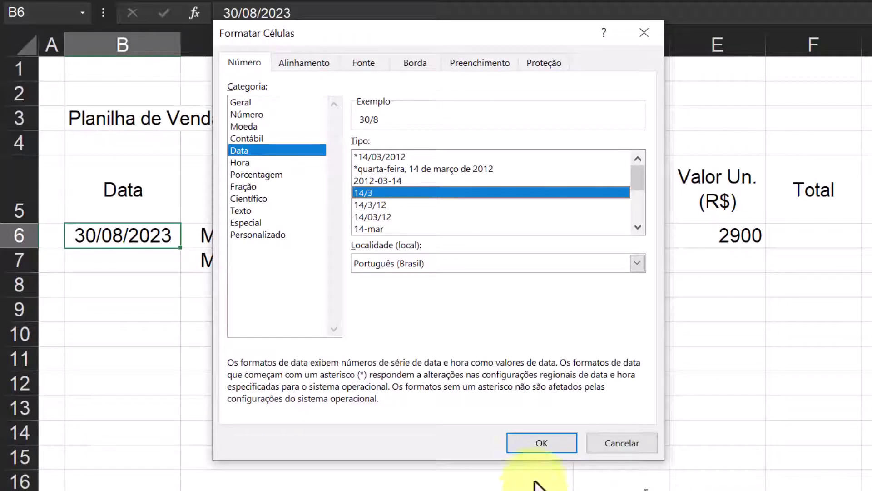
{"action": "left_click", "coordinate": [542, 443]}
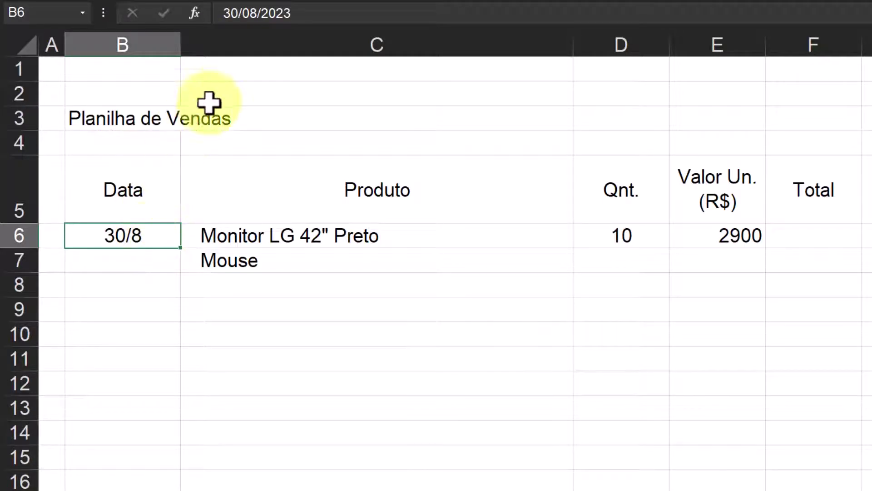
Fill the date in B6 down through B11 as a daily series
{"action": "left_click", "coordinate": [305, 12]}
{"action": "left_click_drag", "start_coordinate": [305, 13], "coordinate": [215, 15]}
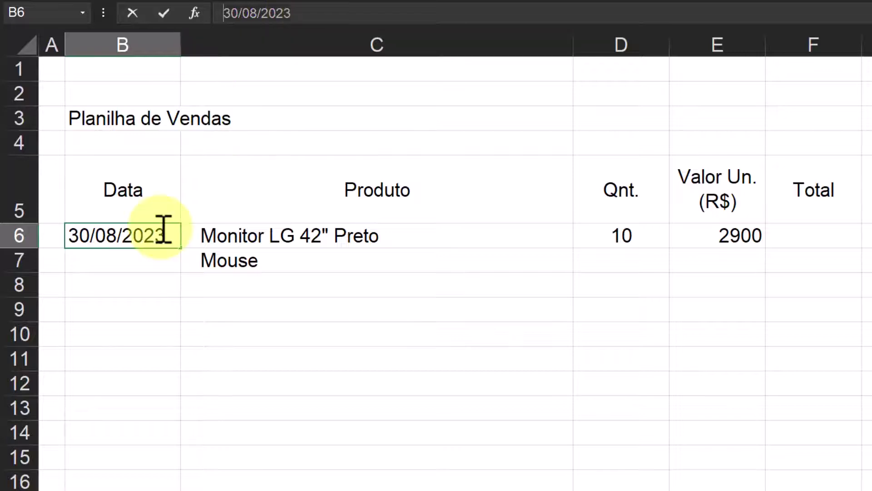
{"action": "left_click", "coordinate": [149, 254]}
{"action": "left_click", "coordinate": [156, 235]}
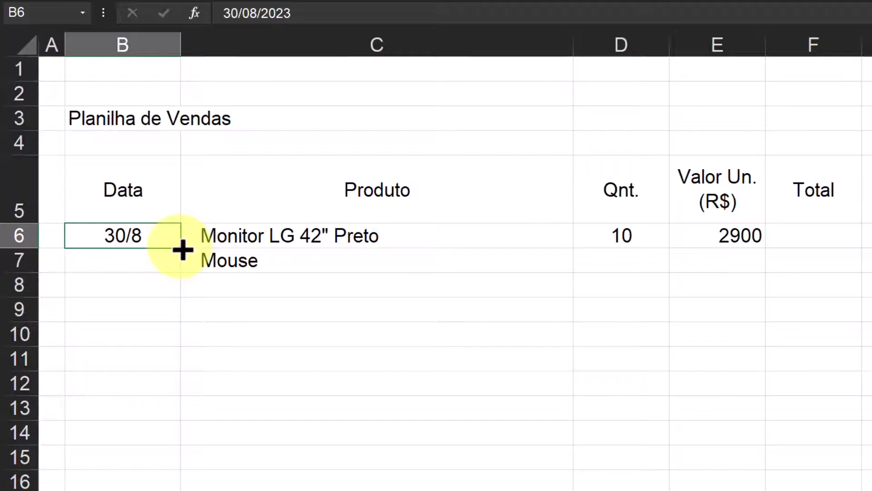
{"action": "left_click_drag", "start_coordinate": [183, 249], "coordinate": [177, 362]}
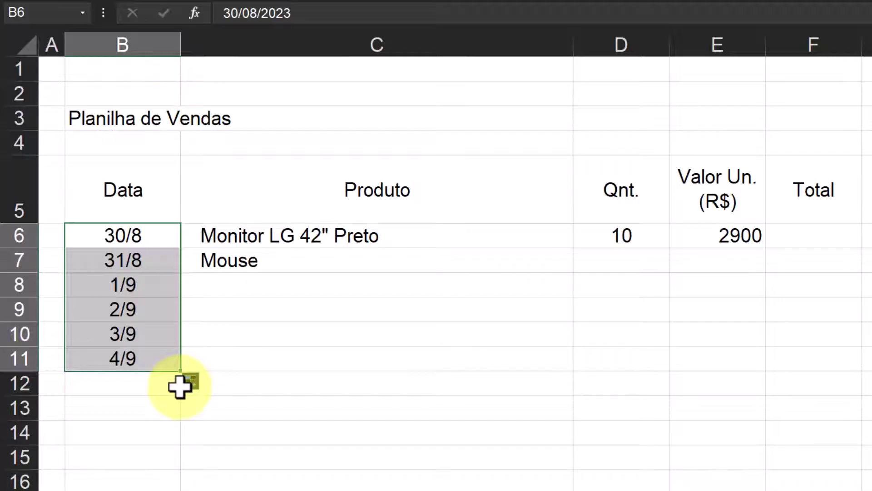
Format the dates in B6:B11 with the 14/3/12 date type
{"action": "right_click", "coordinate": [151, 361]}
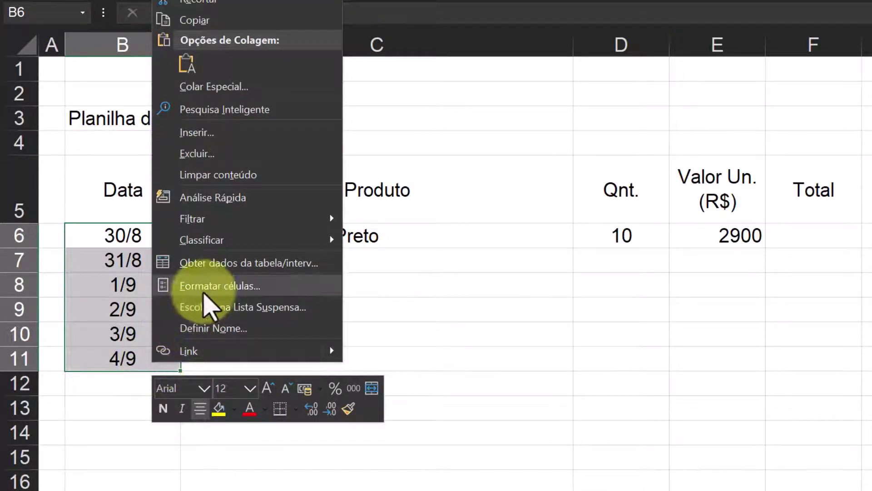
{"action": "left_click", "coordinate": [223, 287]}
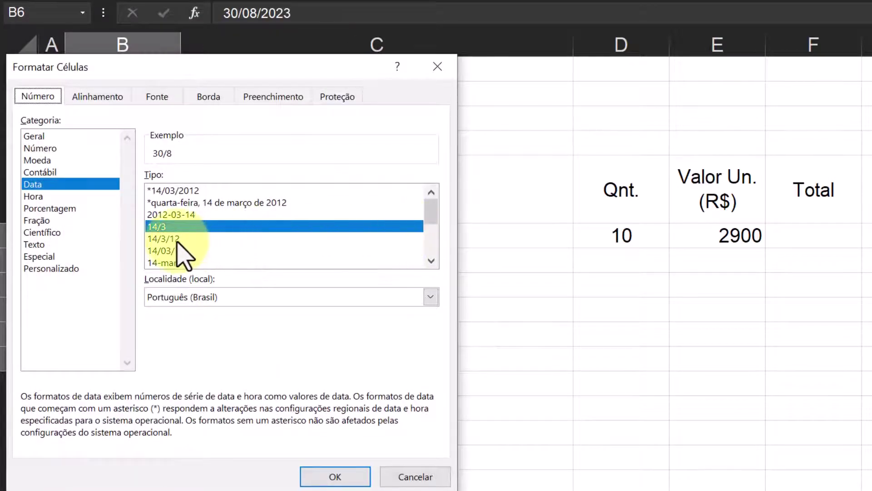
{"action": "left_click", "coordinate": [200, 239]}
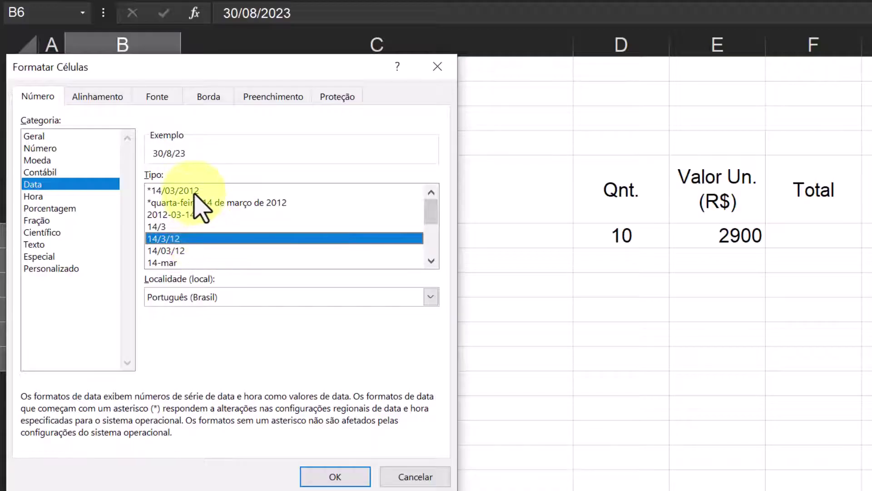
{"action": "left_click", "coordinate": [195, 191]}
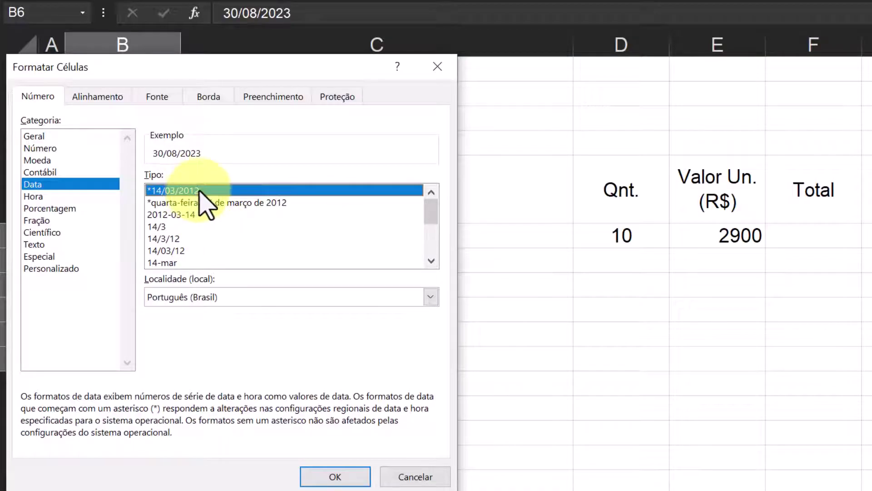
{"action": "left_click", "coordinate": [188, 238]}
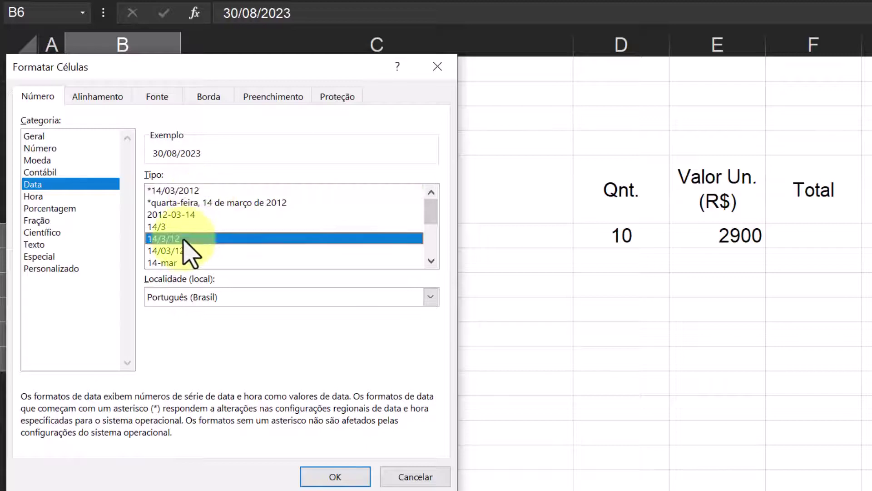
{"action": "left_click", "coordinate": [335, 476]}
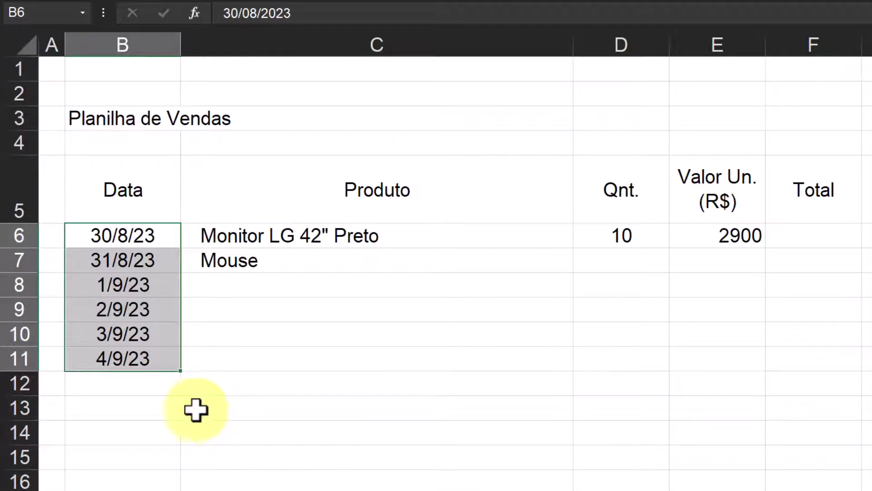
{"action": "left_click", "coordinate": [172, 385]}
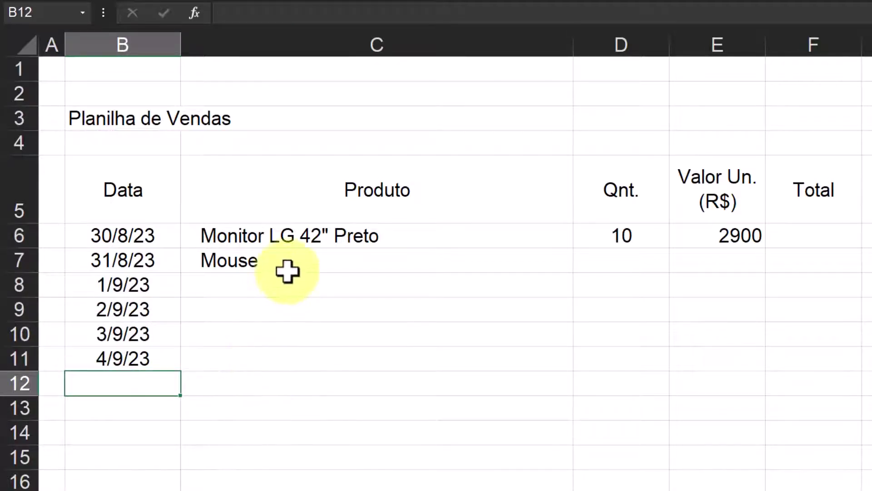
Complete C7 as "Mouse óptico preto" and enter "Teclado mecânico para gamers", "Cadeira gamer azul", "Notebook Dell 15"" and "HD externo Seagate" in C8:C11
{"action": "left_click", "coordinate": [259, 284]}
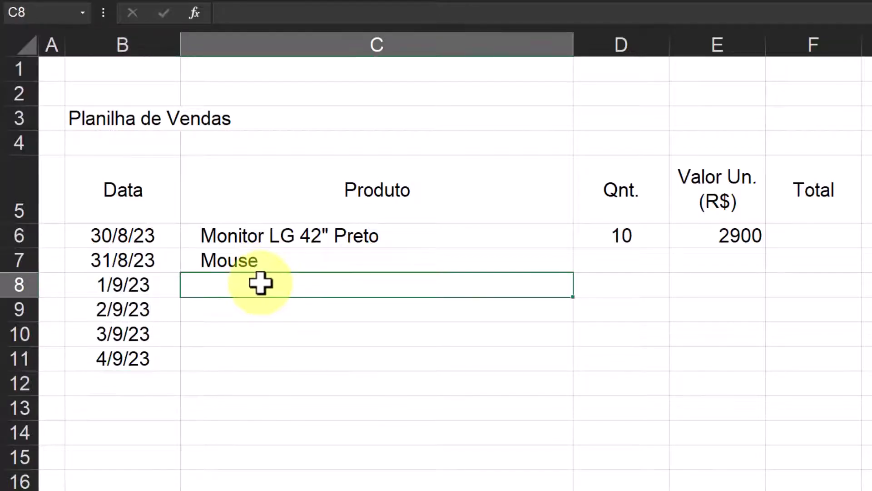
{"action": "double_click", "coordinate": [318, 264]}
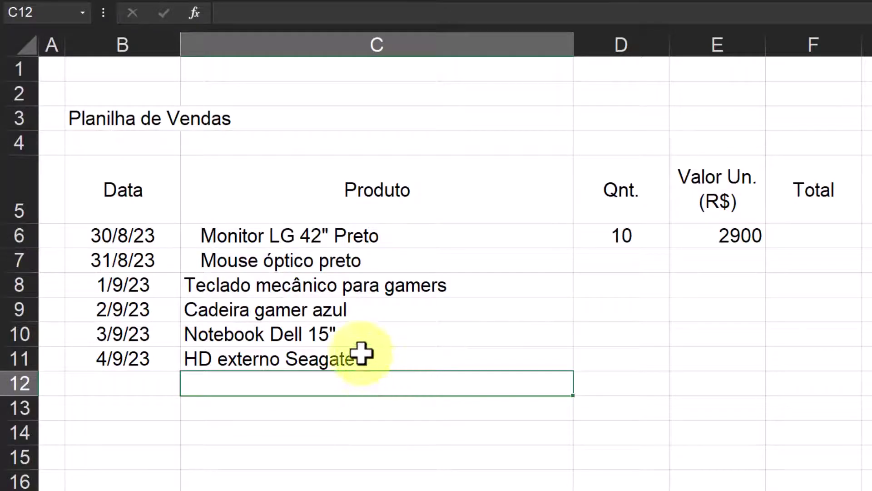
Increase the left indent of the product names in C8:C11 to match the entries above
{"action": "left_click", "coordinate": [246, 277]}
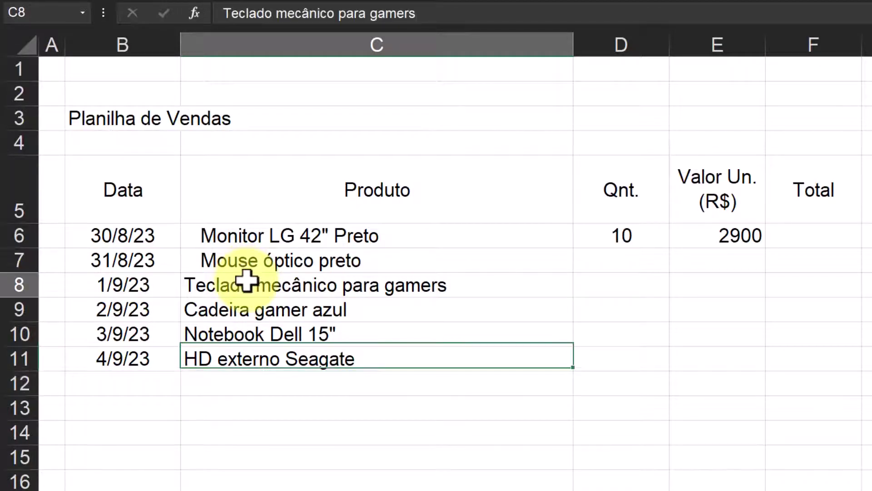
{"action": "left_click_drag", "start_coordinate": [246, 296], "coordinate": [253, 359]}
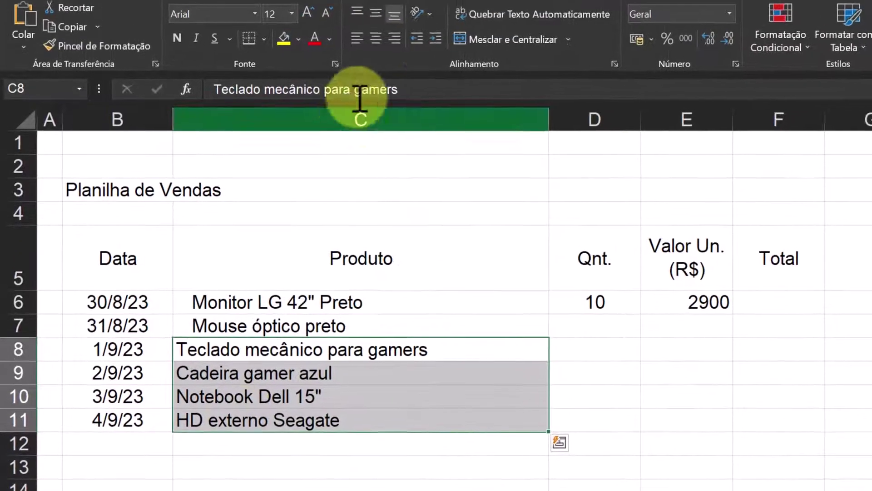
{"action": "left_click", "coordinate": [382, 475]}
{"action": "left_click", "coordinate": [508, 403]}
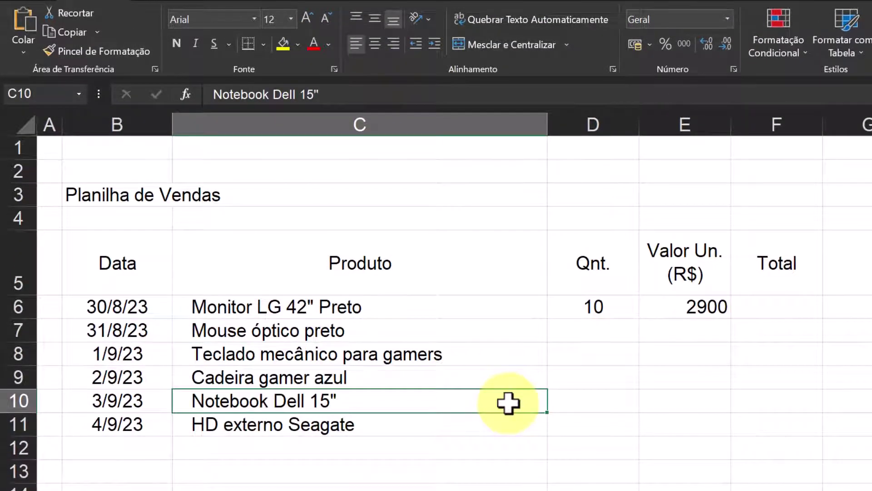
Enter the quantities 50, 20, 7, 5 and 10 in D7:D11, and center the values in D8:D11
{"action": "left_click", "coordinate": [598, 329]}
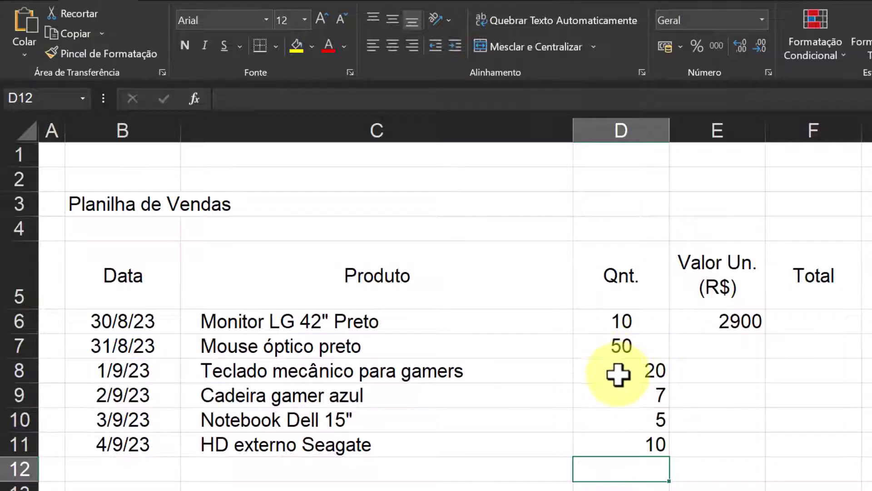
{"action": "left_click_drag", "start_coordinate": [617, 375], "coordinate": [633, 447]}
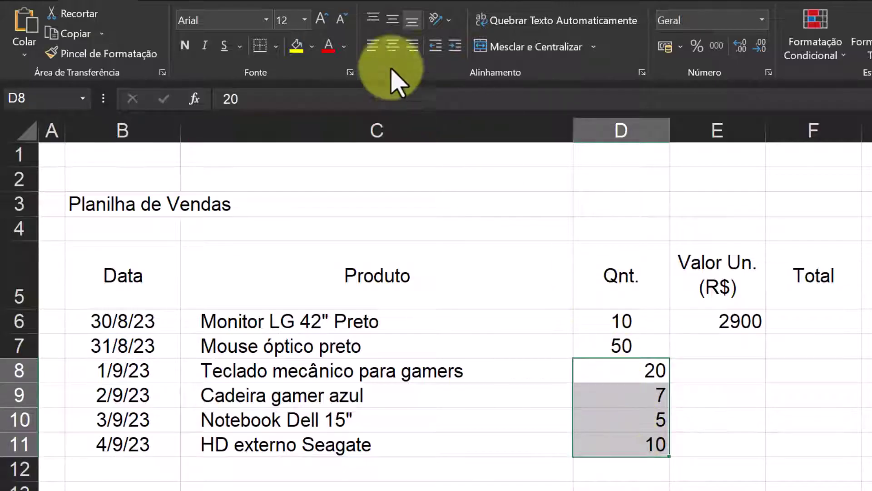
{"action": "left_click", "coordinate": [394, 47]}
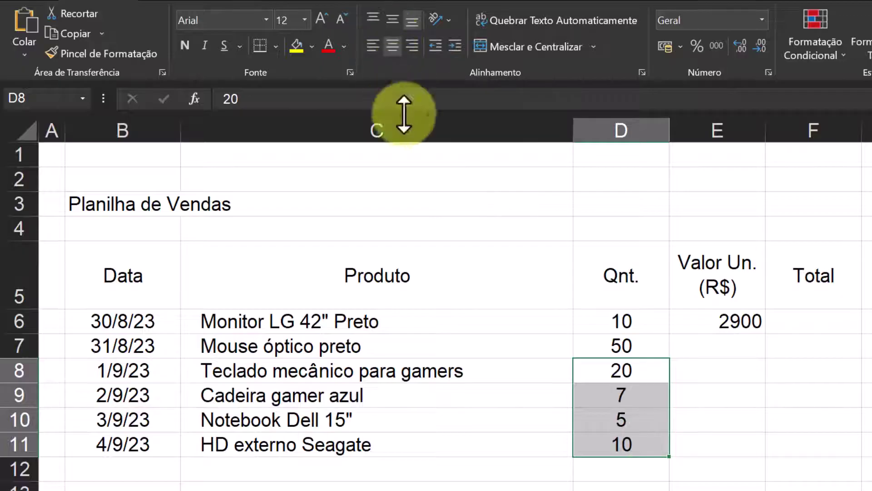
Enter the unit values 99, 250, 1700, 6700 and 250 in E7:E11
{"action": "left_click", "coordinate": [731, 348]}
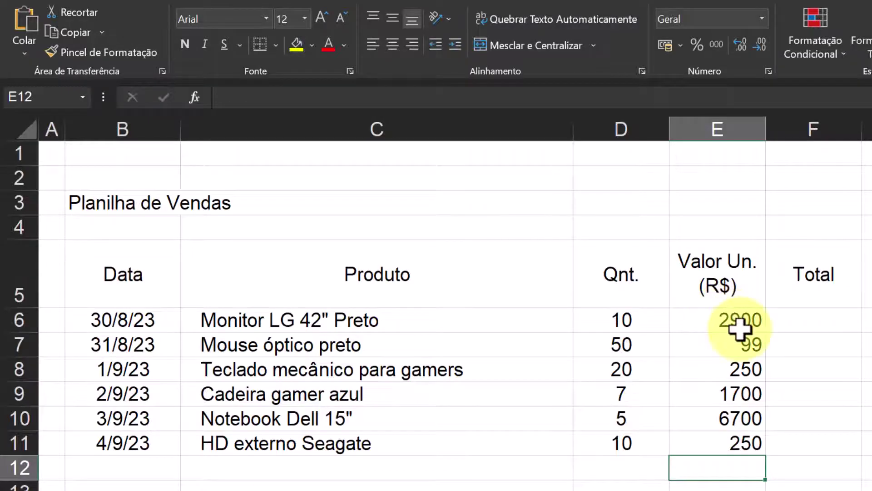
Apply the Número format to the unit values in E6:E11 and widen column E so its header fits on one line
{"action": "left_click_drag", "start_coordinate": [733, 315], "coordinate": [732, 443]}
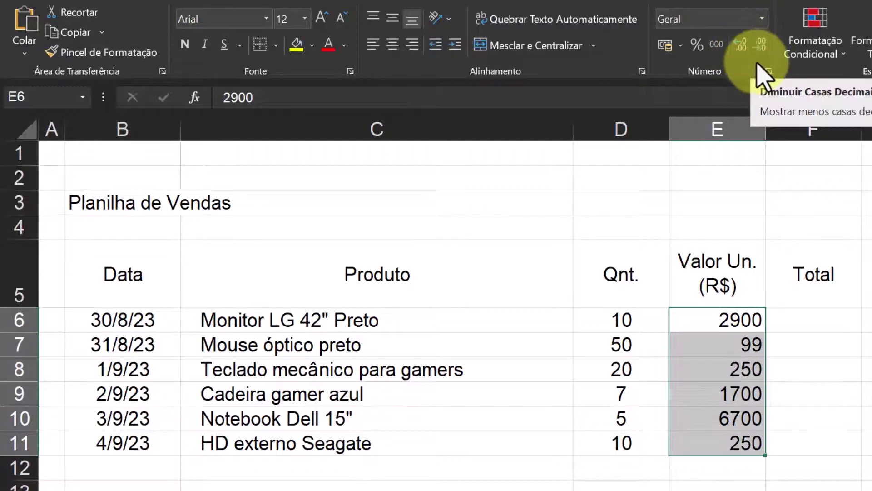
{"action": "left_click", "coordinate": [764, 19]}
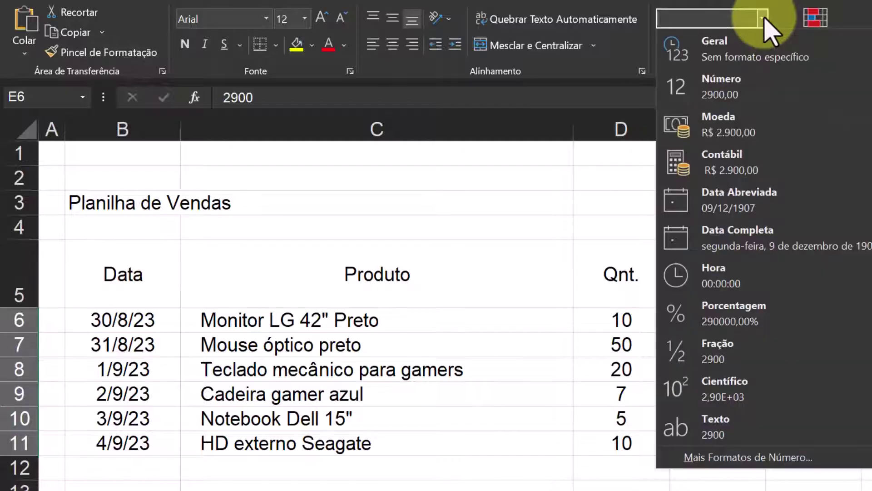
{"action": "left_click", "coordinate": [748, 94]}
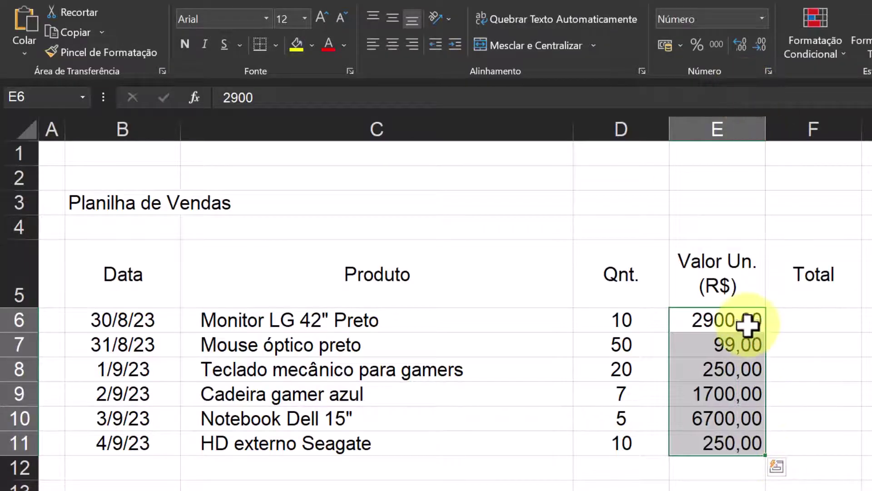
{"action": "left_click_drag", "start_coordinate": [766, 129], "coordinate": [814, 126]}
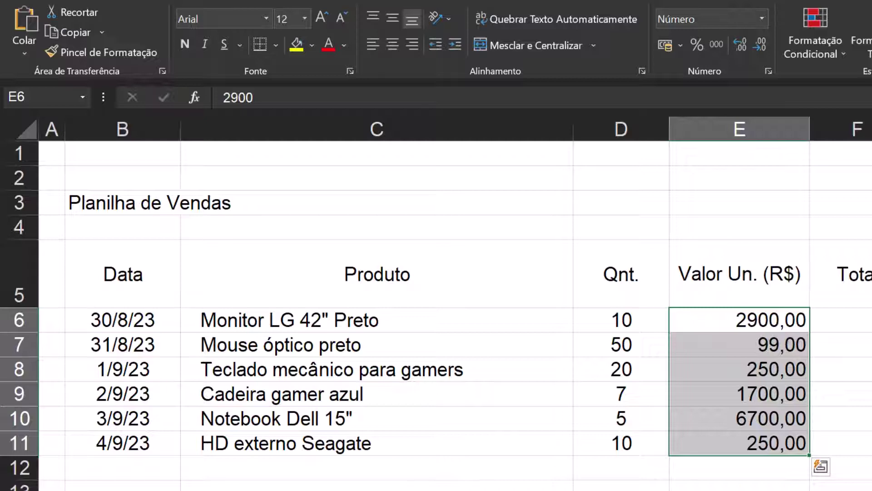
Try the Moeda and Contábil formats on the unit values in E6:E11, and restore the Número format
{"action": "left_click", "coordinate": [762, 19]}
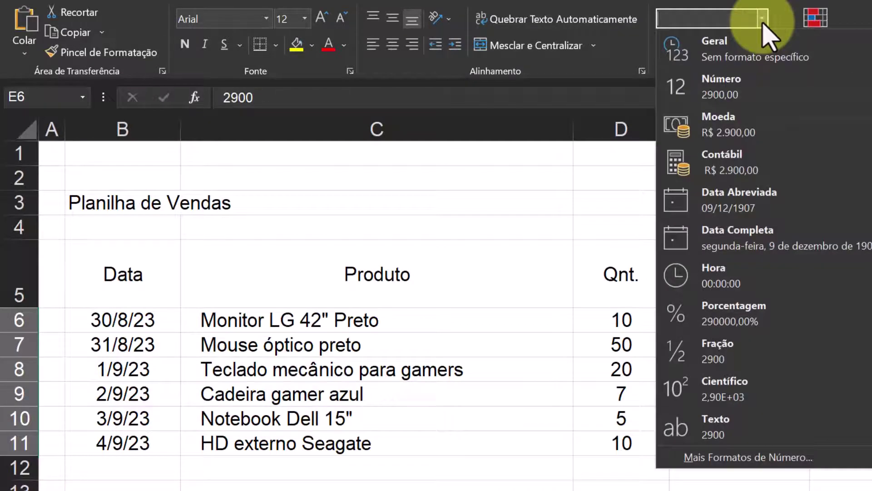
{"action": "left_click", "coordinate": [763, 133]}
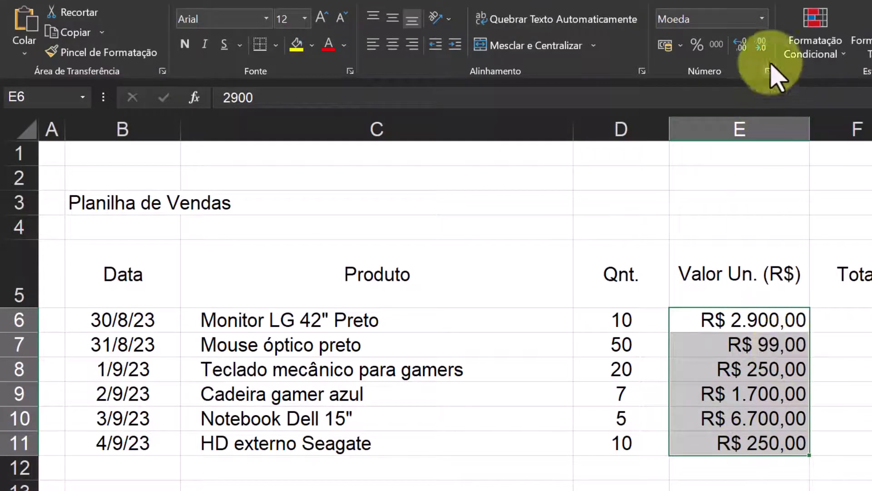
{"action": "left_click", "coordinate": [763, 20]}
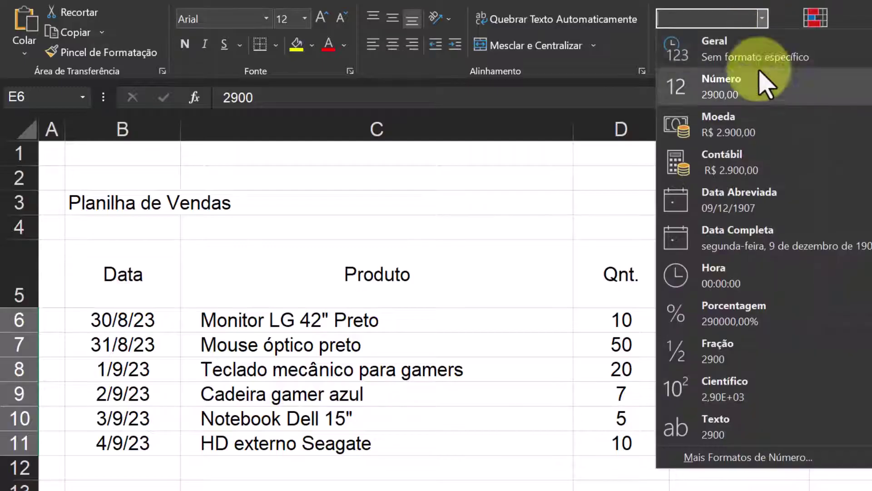
{"action": "left_click", "coordinate": [764, 157]}
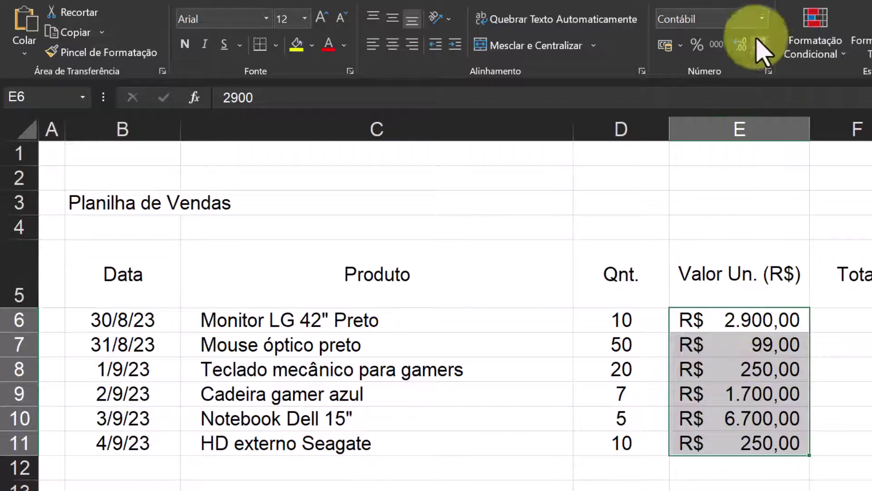
{"action": "left_click", "coordinate": [762, 20]}
{"action": "left_click", "coordinate": [754, 91]}
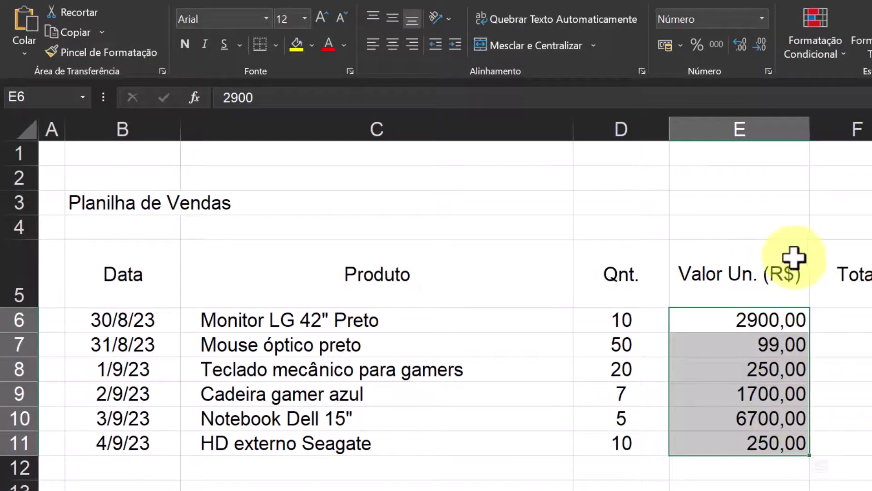
{"action": "left_click", "coordinate": [782, 275]}
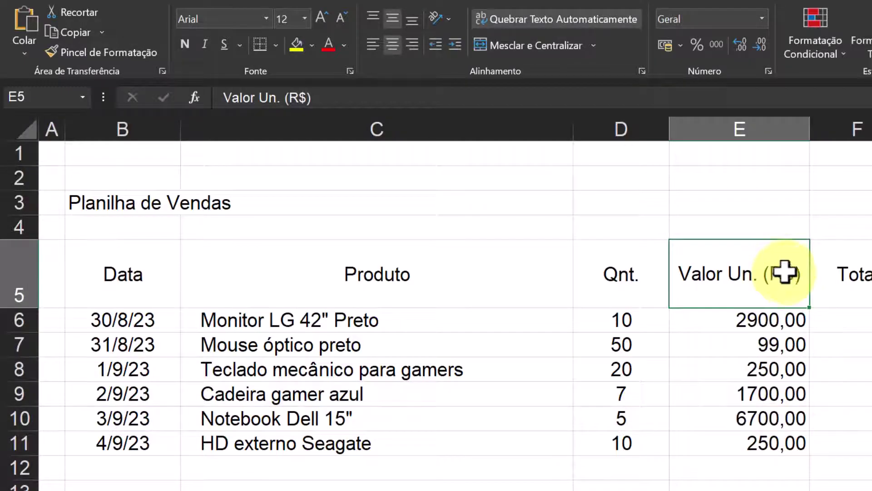
{"action": "left_click_drag", "start_coordinate": [771, 321], "coordinate": [776, 438]}
{"action": "left_click", "coordinate": [776, 272]}
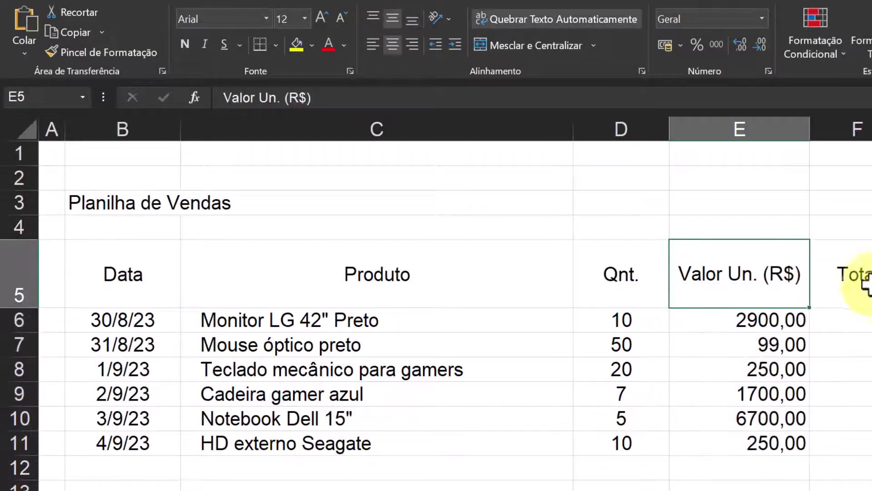
Widen column F and enter the formula =D6*E6 in F6 to multiply the quantity by the unit value
{"action": "left_click_drag", "start_coordinate": [869, 129], "coordinate": [871, 129]}
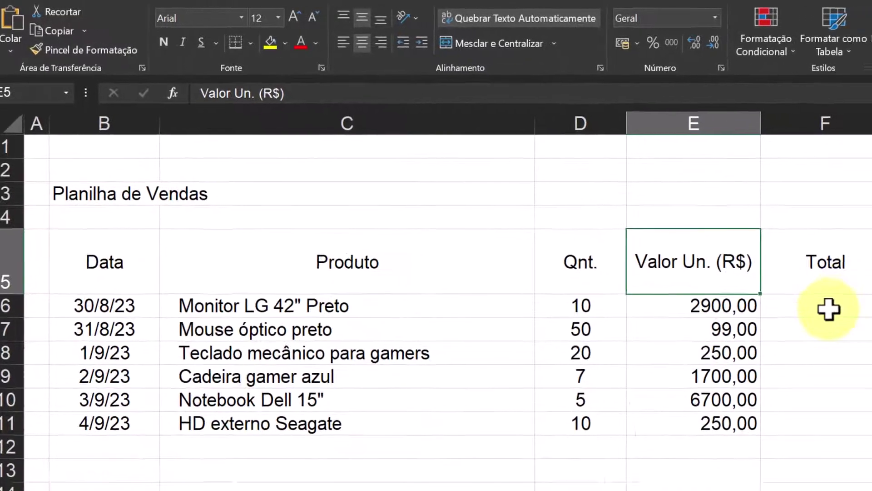
{"action": "left_click", "coordinate": [863, 321]}
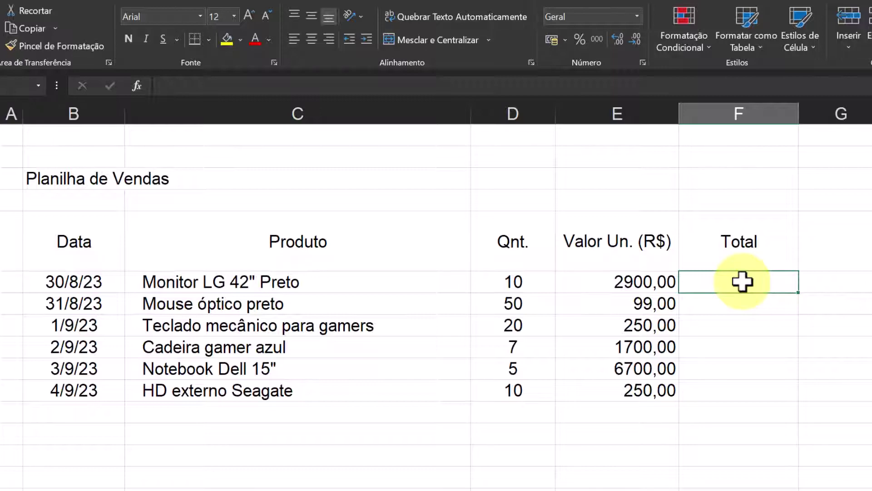
{"action": "type", "text": "="}
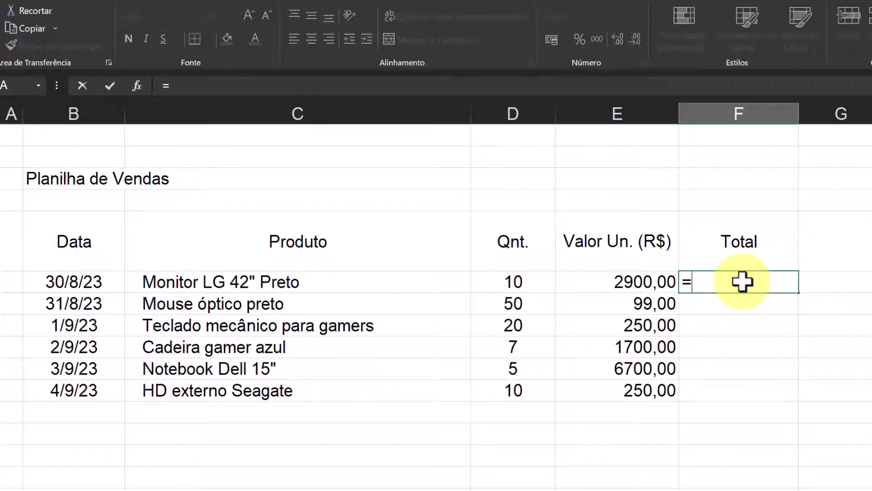
{"action": "left_click", "coordinate": [523, 283]}
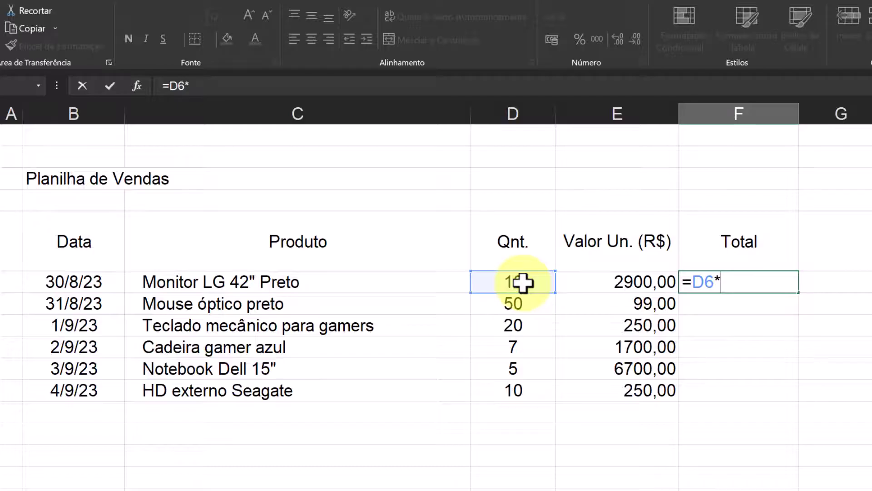
{"action": "left_click", "coordinate": [652, 282]}
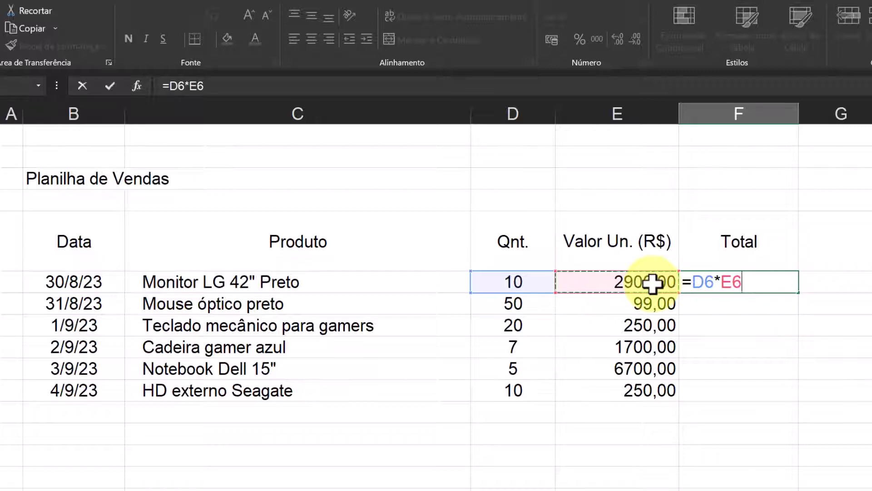
{"action": "key", "text": "ctrl+Return"}
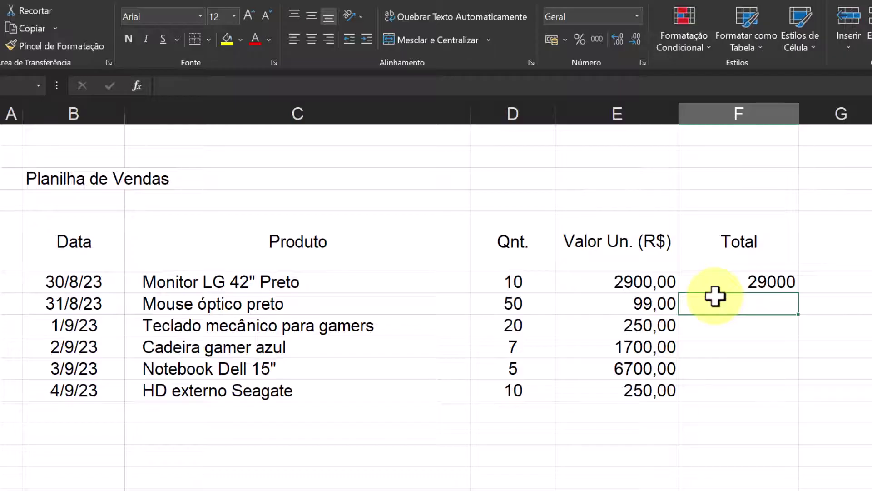
Apply the Contábil number format to the total in F6
{"action": "left_click", "coordinate": [761, 282]}
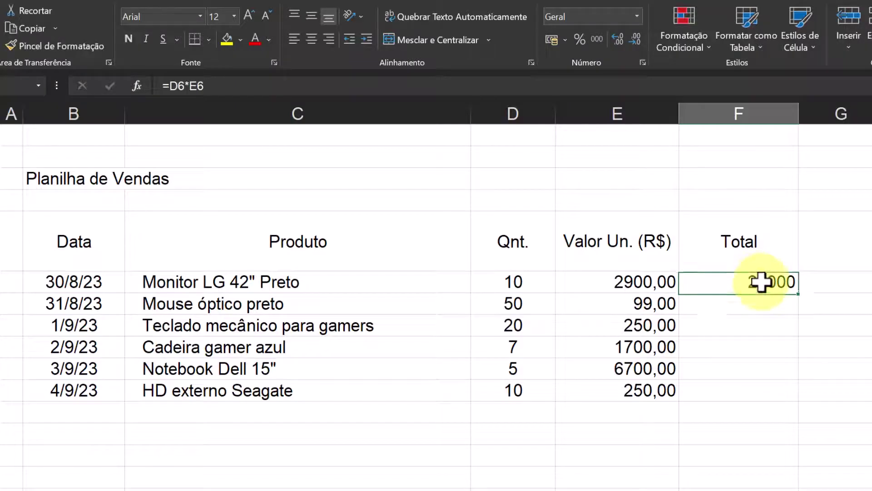
{"action": "left_click", "coordinate": [637, 17]}
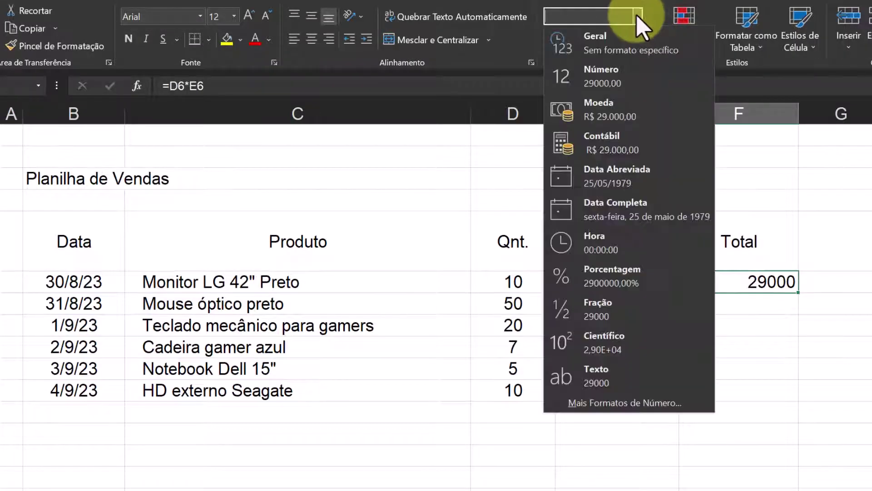
{"action": "left_click", "coordinate": [651, 148]}
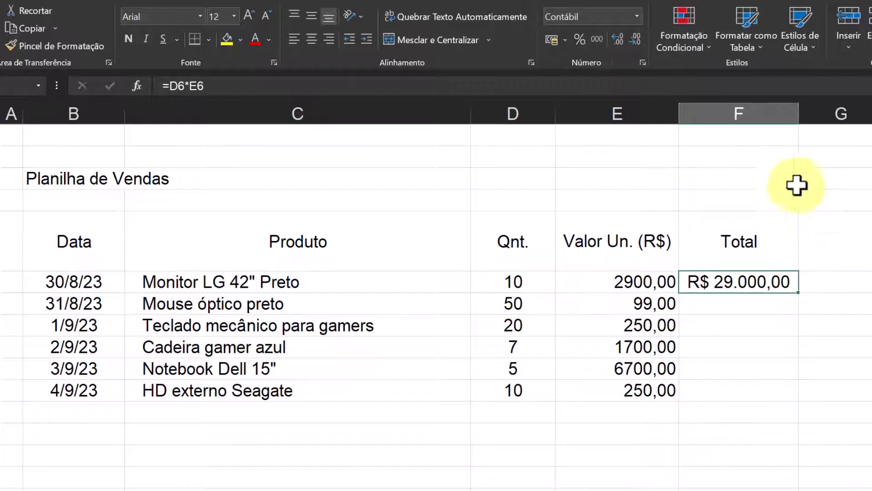
Widen column F further and fill the F6 formula down through F11
{"action": "left_click_drag", "start_coordinate": [802, 112], "coordinate": [834, 110]}
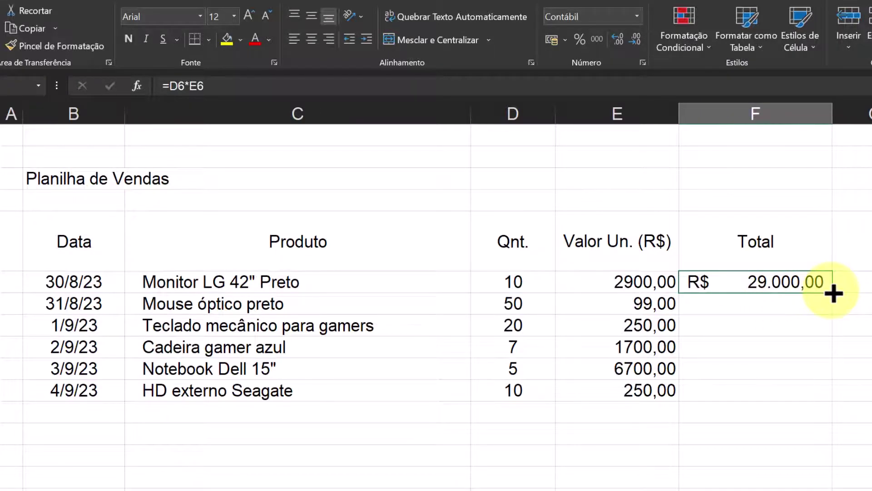
{"action": "left_click_drag", "start_coordinate": [834, 294], "coordinate": [821, 404]}
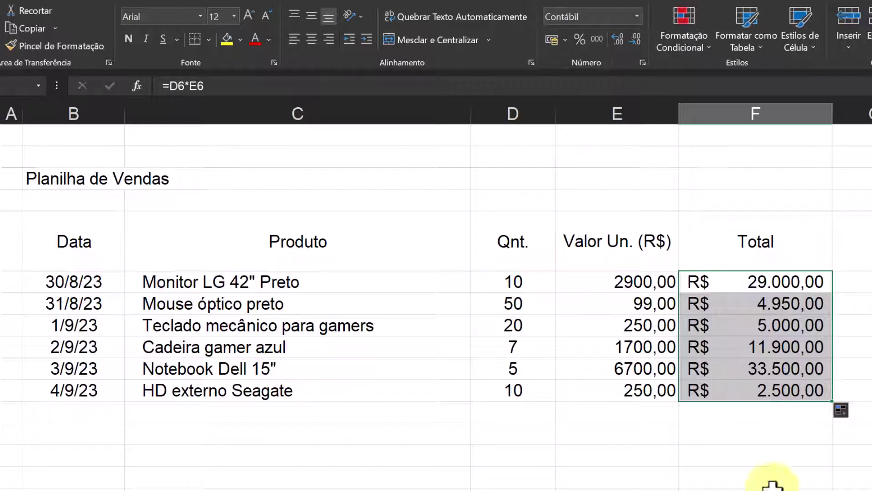
Examine the cell references in each Total formula from F6 to F11
{"action": "left_click", "coordinate": [776, 284]}
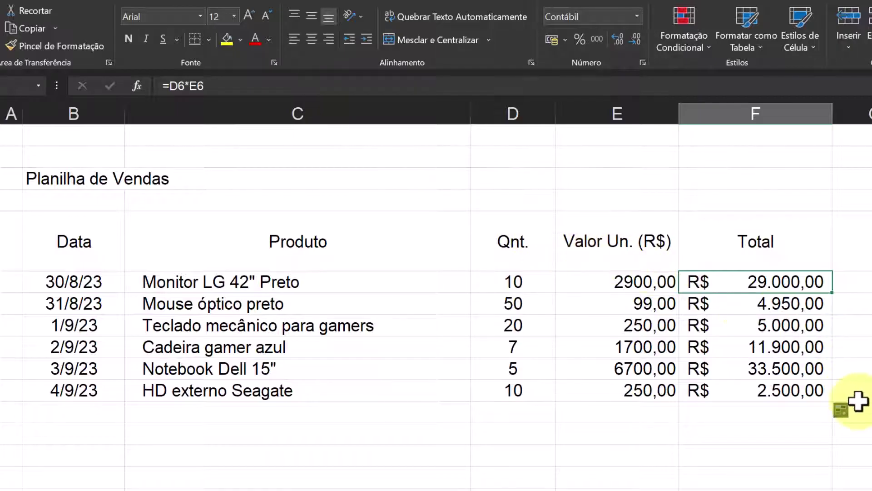
{"action": "key", "text": "F2"}
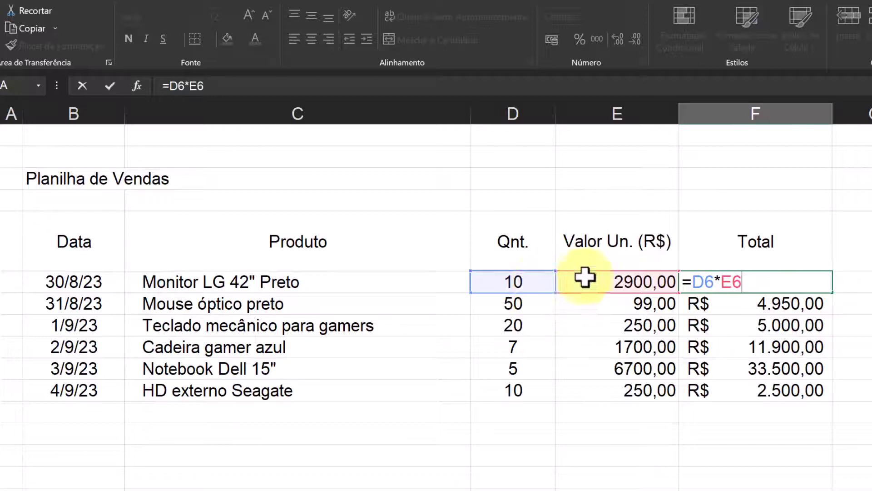
{"action": "left_click", "coordinate": [782, 306]}
{"action": "double_click", "coordinate": [782, 306]}
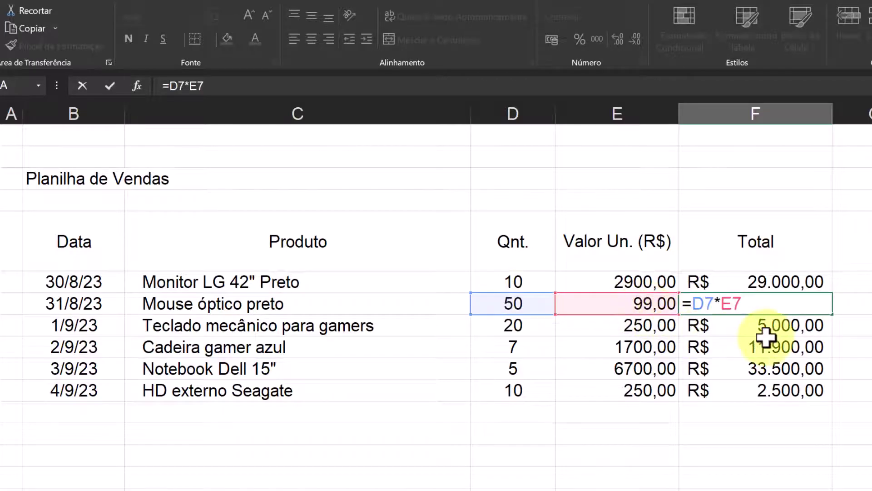
{"action": "left_click", "coordinate": [775, 327]}
{"action": "double_click", "coordinate": [776, 328]}
{"action": "double_click", "coordinate": [780, 347]}
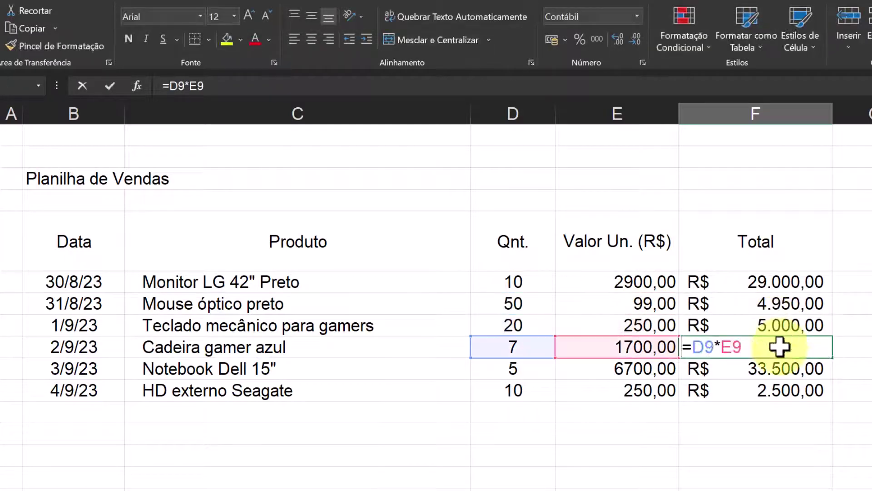
{"action": "double_click", "coordinate": [780, 370]}
{"action": "double_click", "coordinate": [781, 393]}
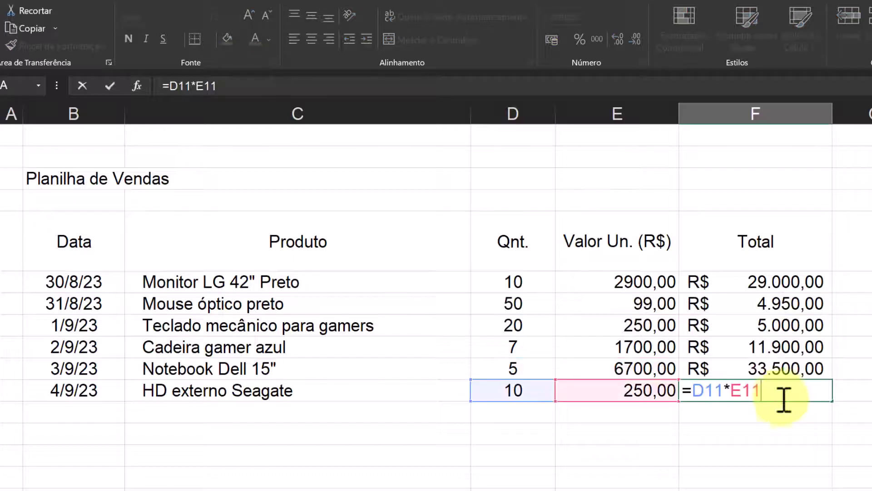
{"action": "left_click", "coordinate": [780, 414]}
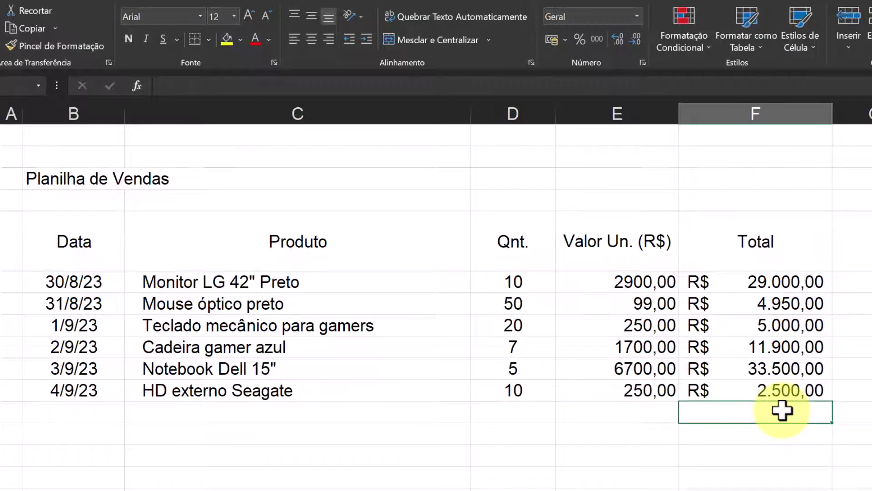
{"action": "left_click_drag", "start_coordinate": [775, 279], "coordinate": [775, 391]}
Enter the label "TOTAL" in E12, right-align it and make it bold
{"action": "left_click", "coordinate": [615, 414]}
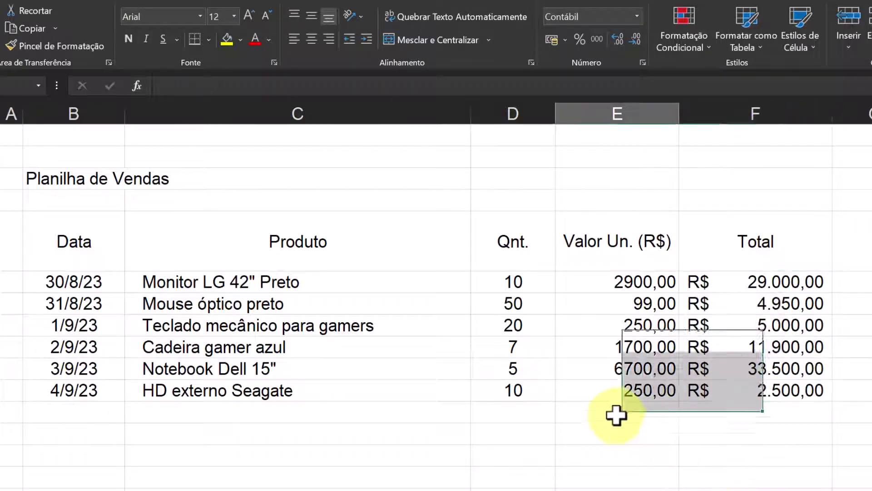
{"action": "type", "text": "TOTAL"}
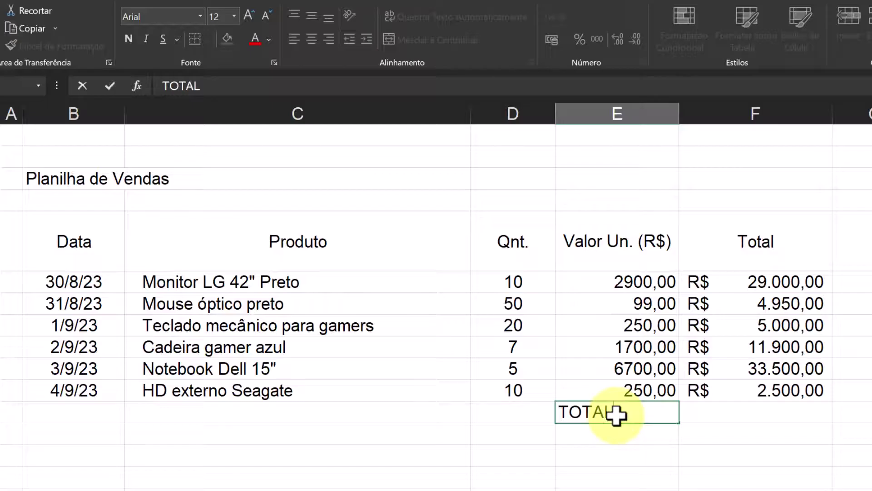
{"action": "key", "text": "Return"}
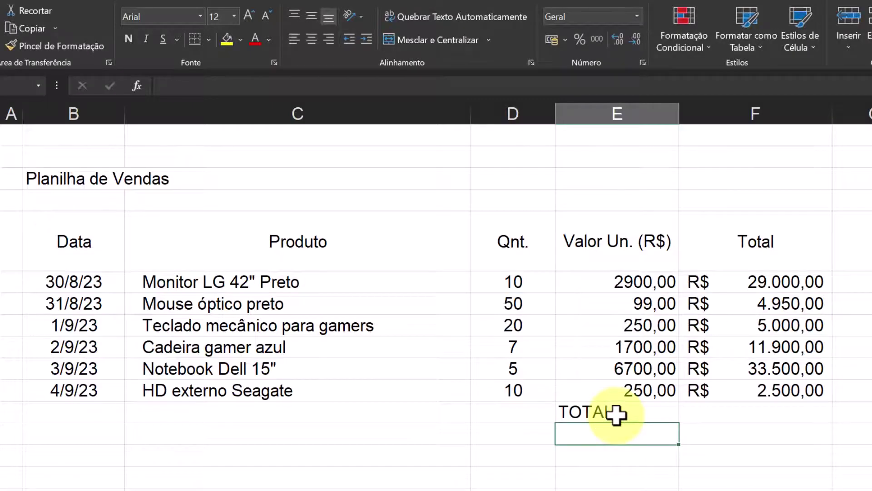
{"action": "left_click", "coordinate": [615, 414]}
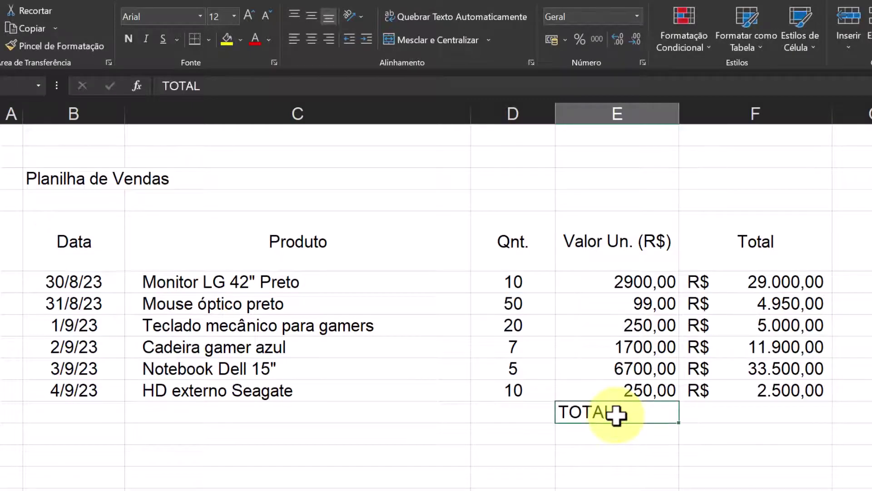
{"action": "left_click", "coordinate": [330, 42]}
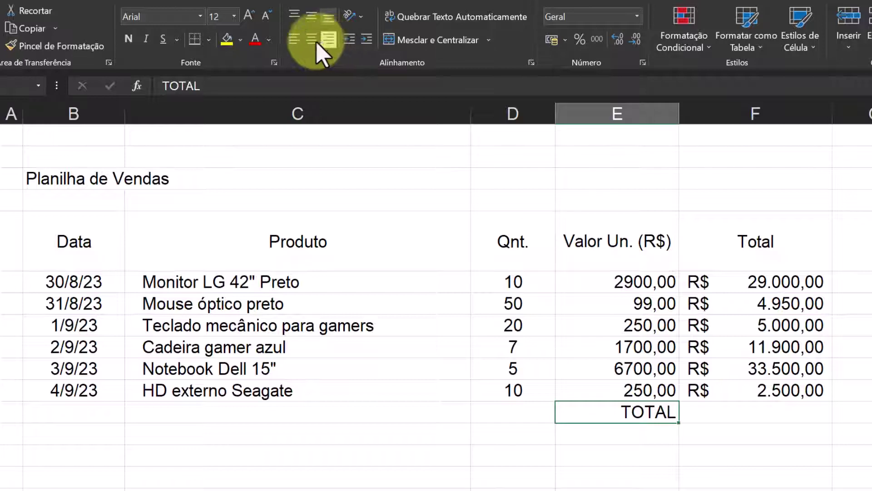
{"action": "left_click", "coordinate": [128, 39]}
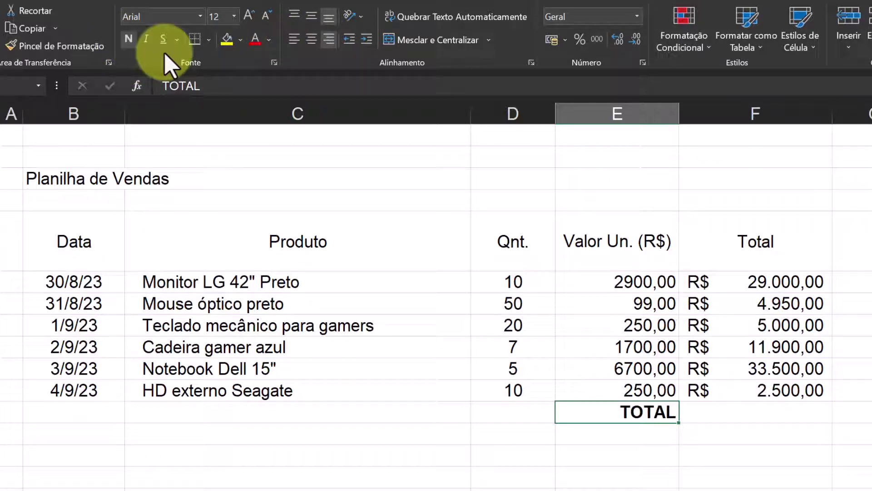
Change the font colour of the TOTAL label in E12 to red
{"action": "left_click", "coordinate": [255, 39]}
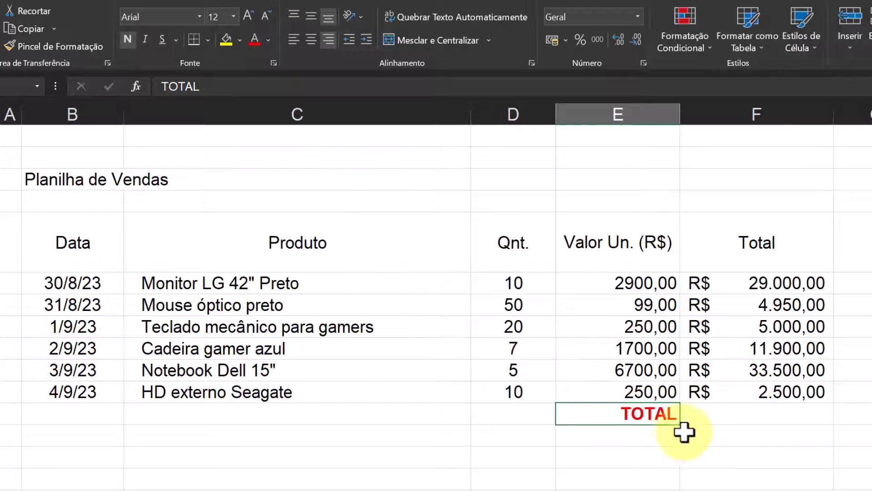
Try entering =soma in F12 without arguments while browsing the suggested functions, and undo the entry
{"action": "left_click", "coordinate": [767, 414]}
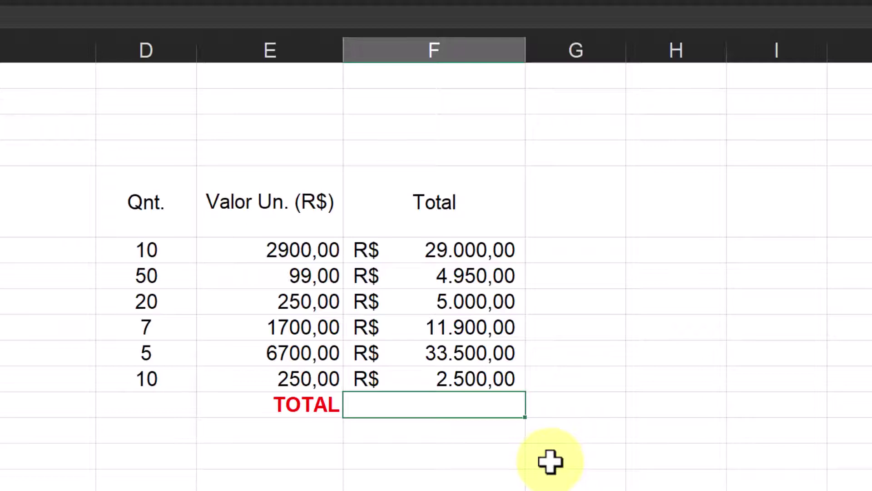
{"action": "type", "text": "="}
{"action": "type", "text": "som"}
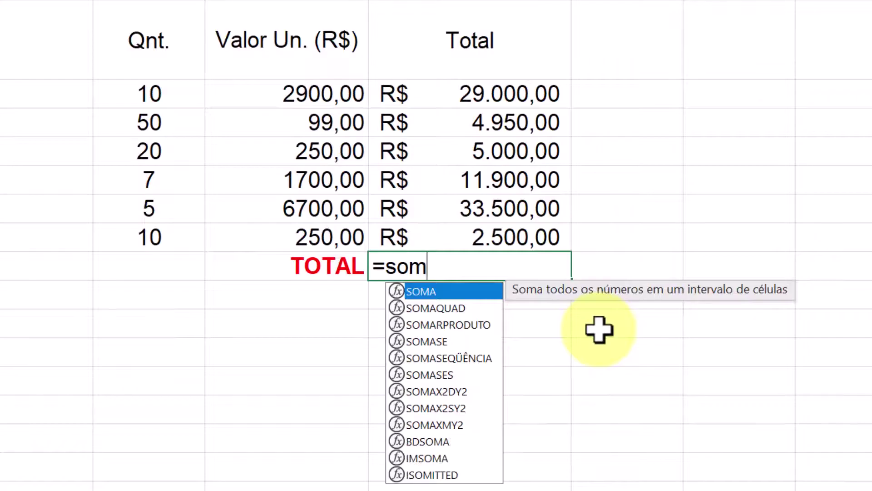
{"action": "type", "text": "a"}
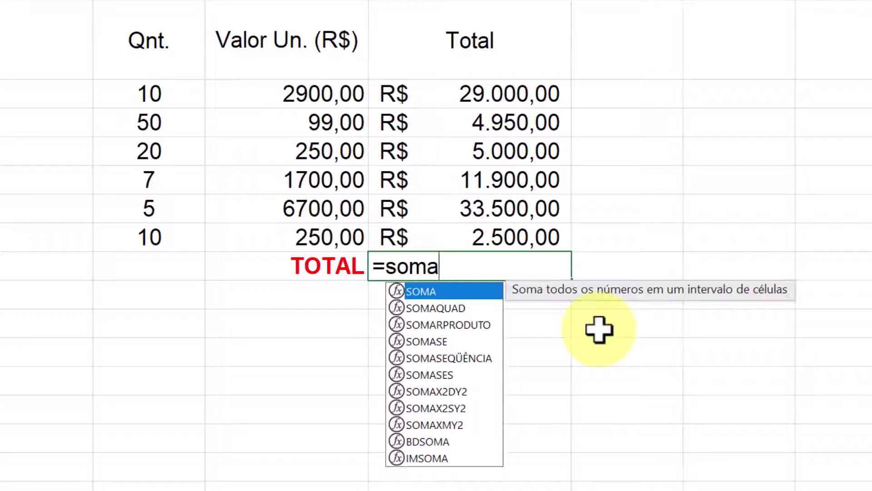
{"action": "key", "text": "Down"}
{"action": "key", "text": "Down"}
{"action": "key", "text": "Down"}
{"action": "key", "text": "Down"}
{"action": "key", "text": "Down"}
{"action": "key", "text": "Down"}
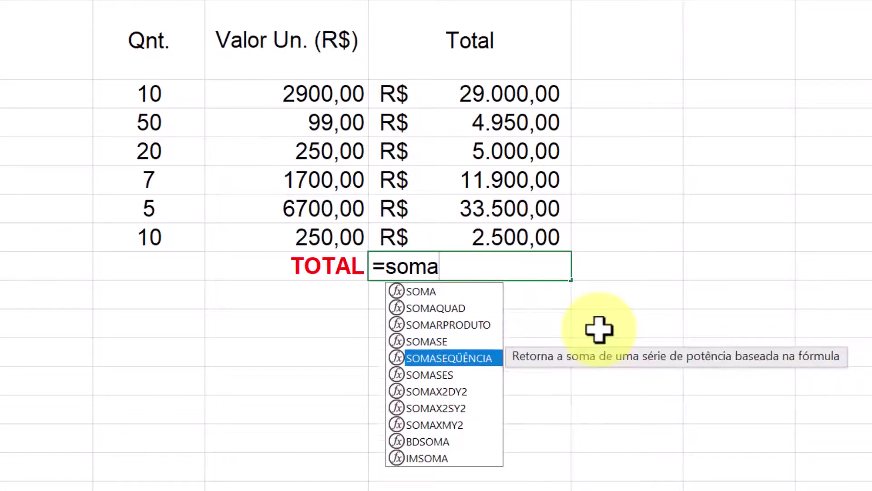
{"action": "key", "text": "Up"}
{"action": "key", "text": "Up"}
{"action": "key", "text": "Up"}
{"action": "key", "text": "Up"}
{"action": "key", "text": "Up"}
{"action": "key", "text": "Up"}
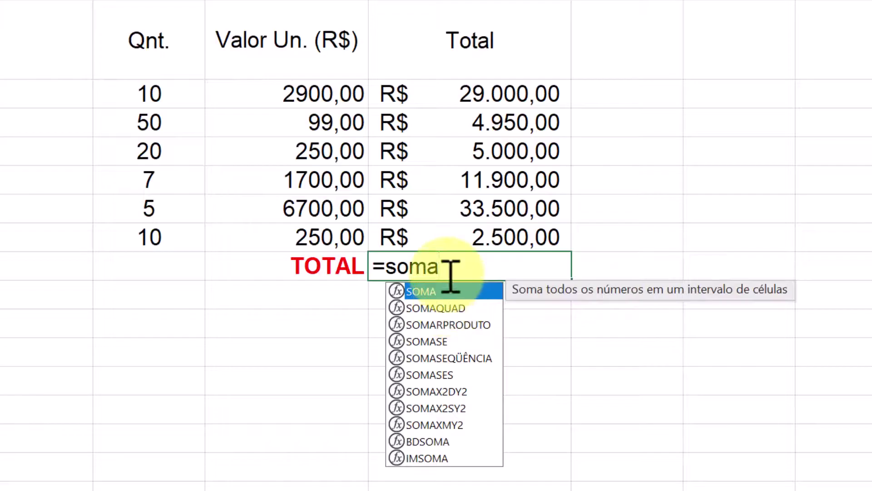
{"action": "key", "text": "Return"}
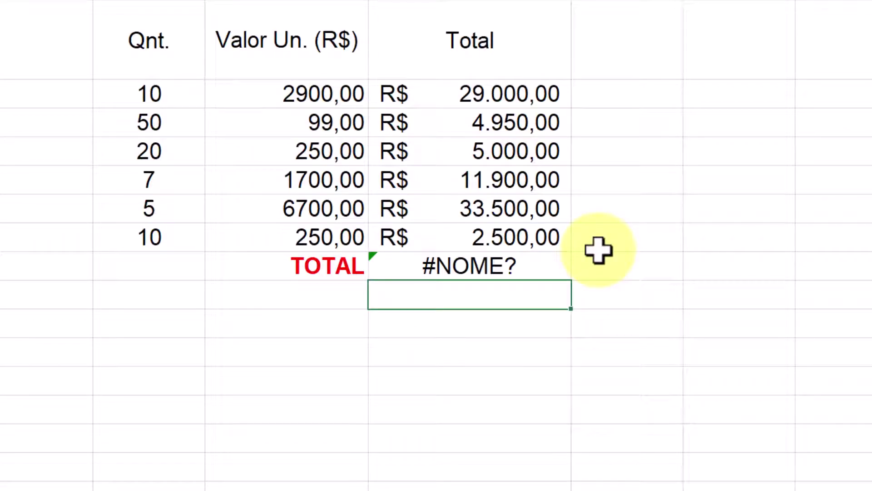
{"action": "key", "text": "ctrl+z"}
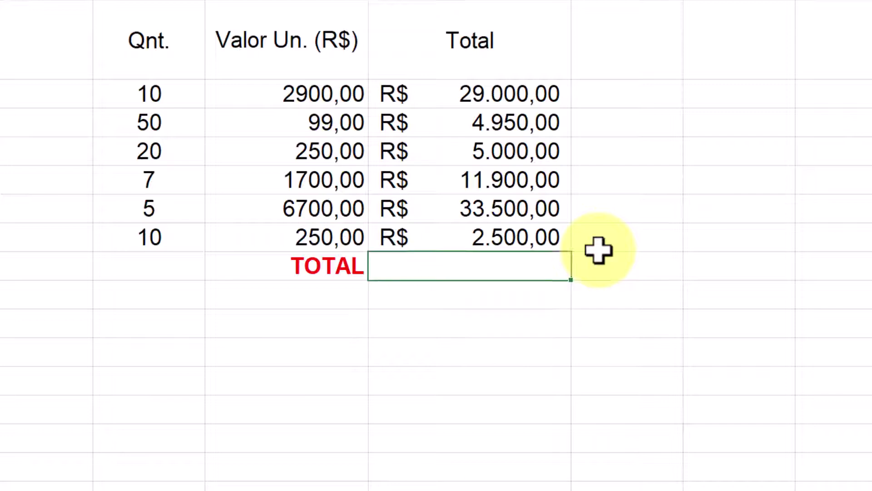
Sum the separate cells in F12 with =SOMA(F6;F7;F8;F9;F10;F11), and undo the entry
{"action": "type", "text": "=soma"}
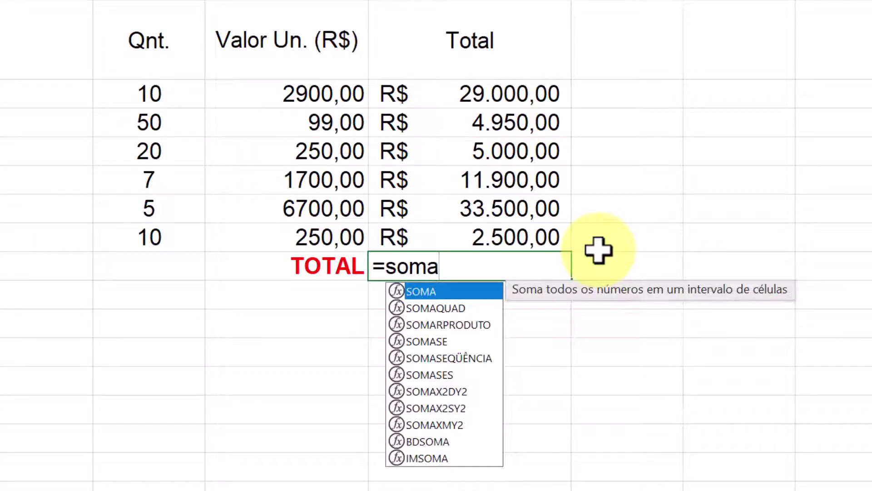
{"action": "key", "text": "Tab"}
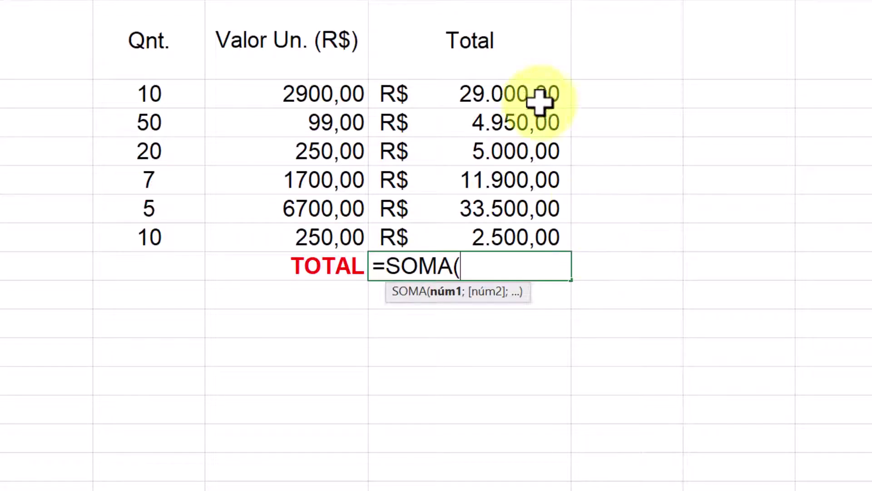
{"action": "left_click", "coordinate": [528, 93]}
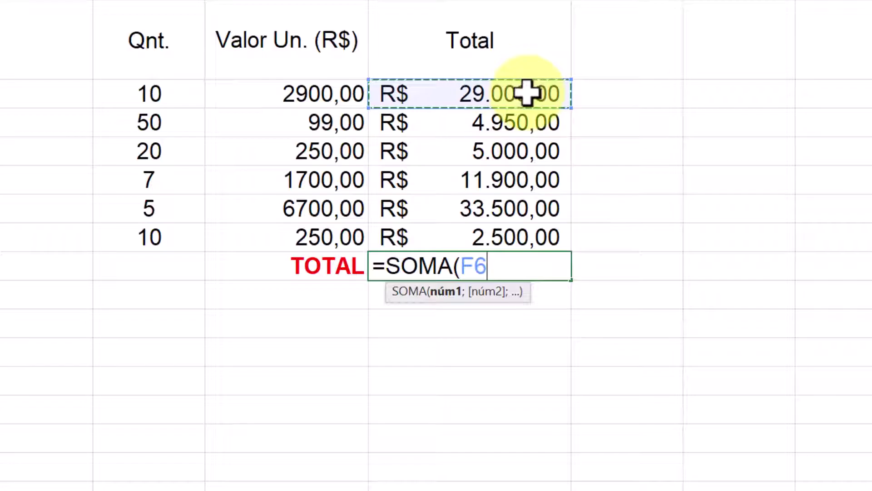
{"action": "type", "text": ";"}
{"action": "left_click", "coordinate": [520, 125]}
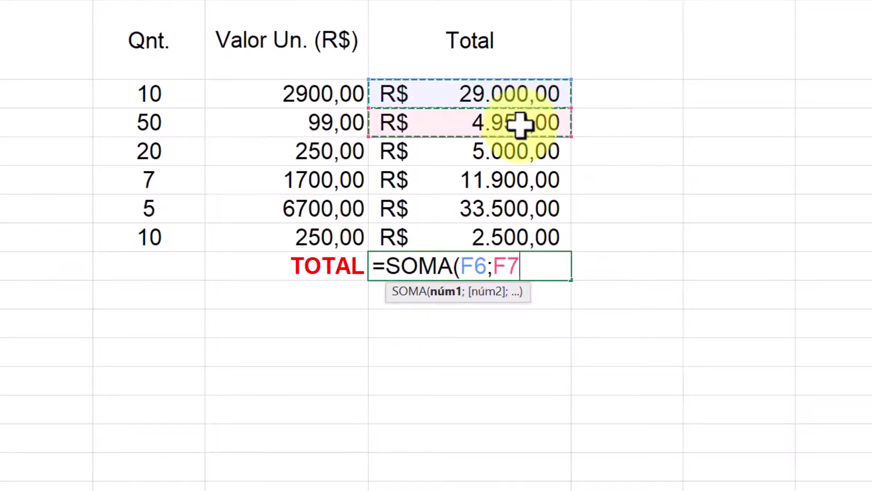
{"action": "type", "text": ";"}
{"action": "left_click", "coordinate": [513, 150]}
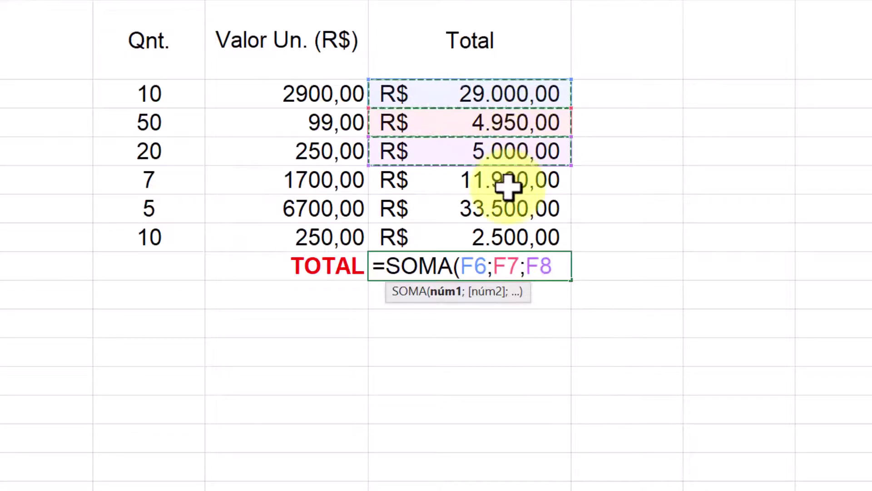
{"action": "left_click", "coordinate": [509, 184], "text": "ctrl"}
{"action": "left_click", "coordinate": [515, 209], "text": "ctrl"}
{"action": "left_click", "coordinate": [520, 237], "text": "ctrl"}
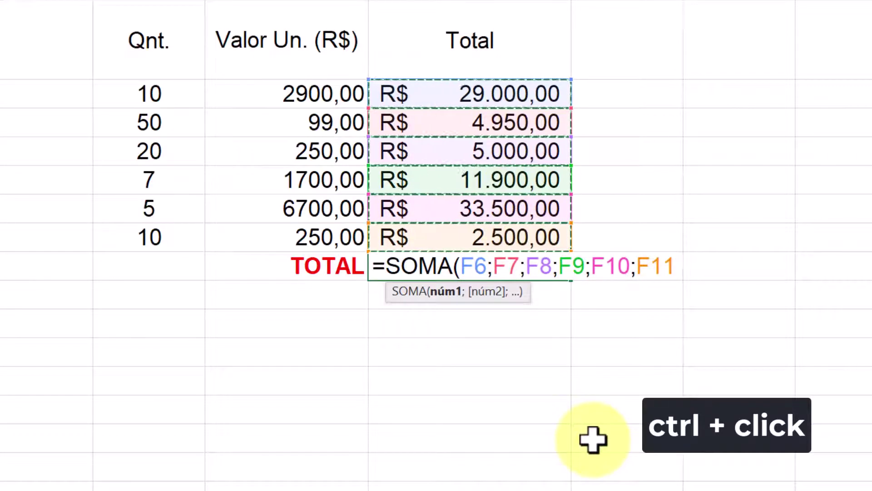
{"action": "type", "text": ")"}
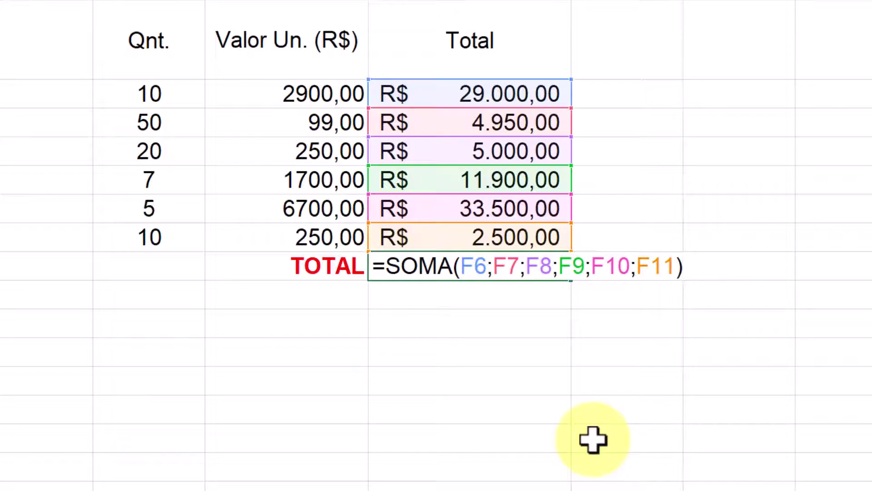
{"action": "key", "text": "Return"}
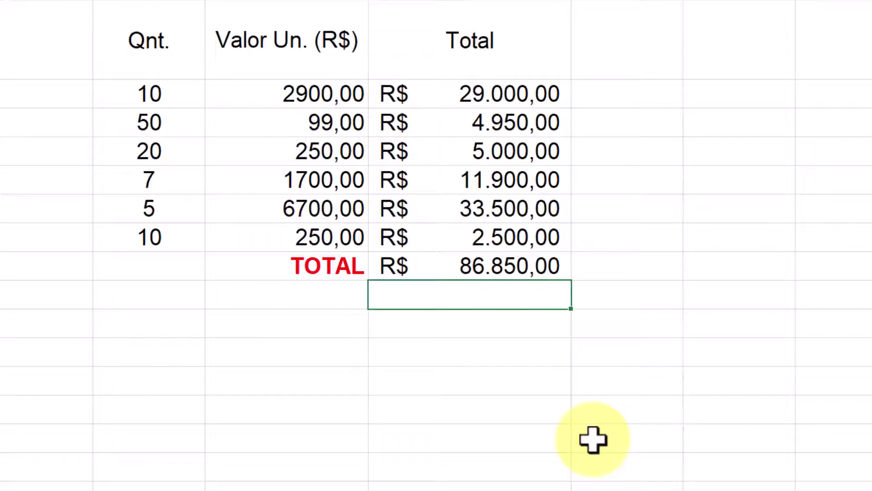
{"action": "key", "text": "ctrl+z"}
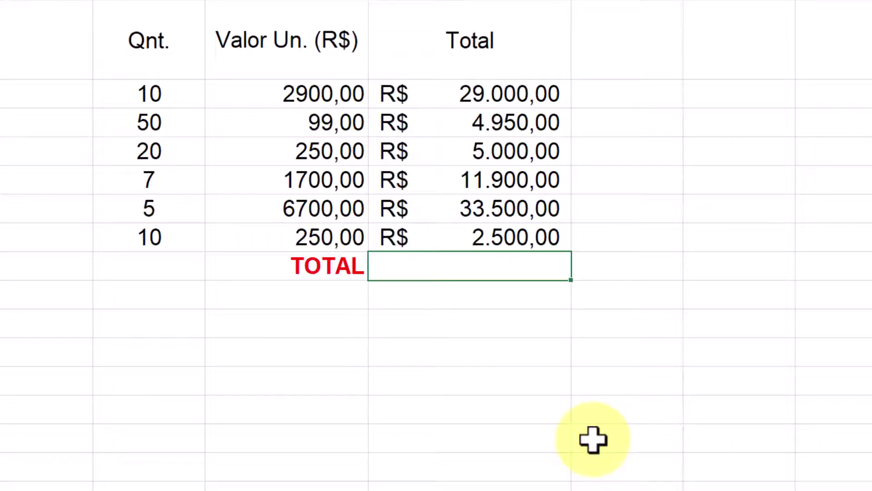
Sum the continuous range in F12 with =SOMA(F6:F11), and undo the entry
{"action": "type", "text": "=soma"}
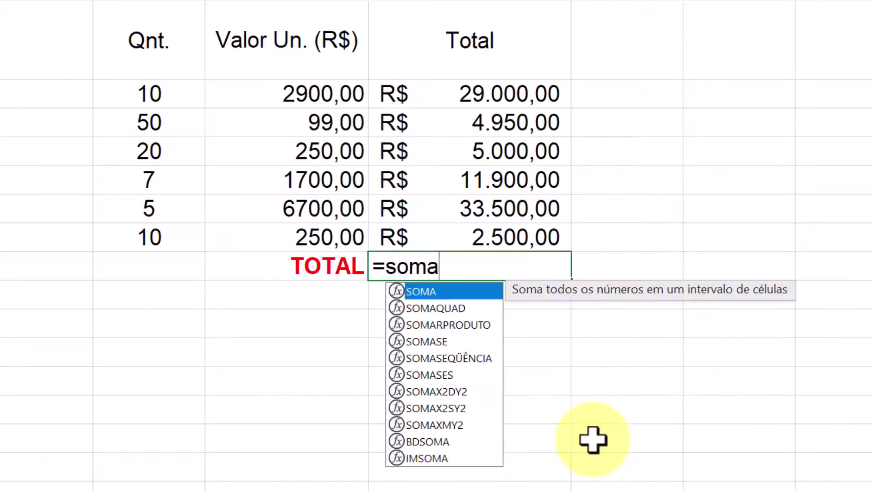
{"action": "key", "text": "Tab"}
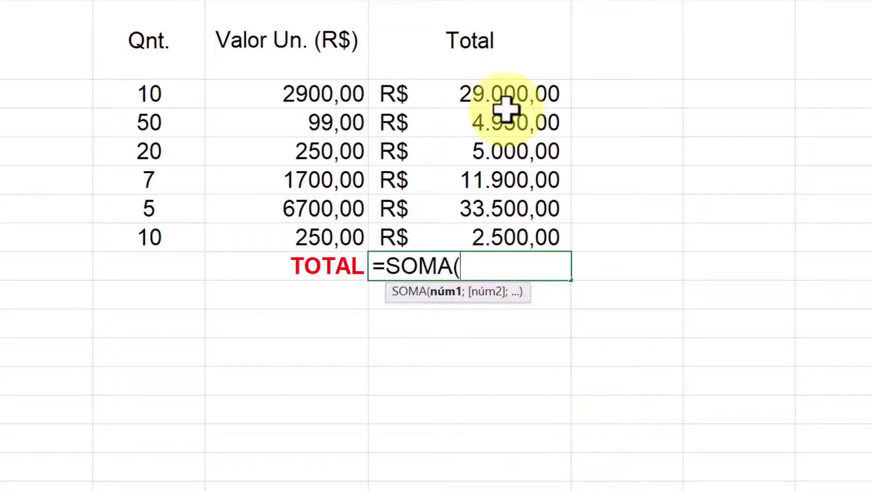
{"action": "left_click", "coordinate": [502, 93]}
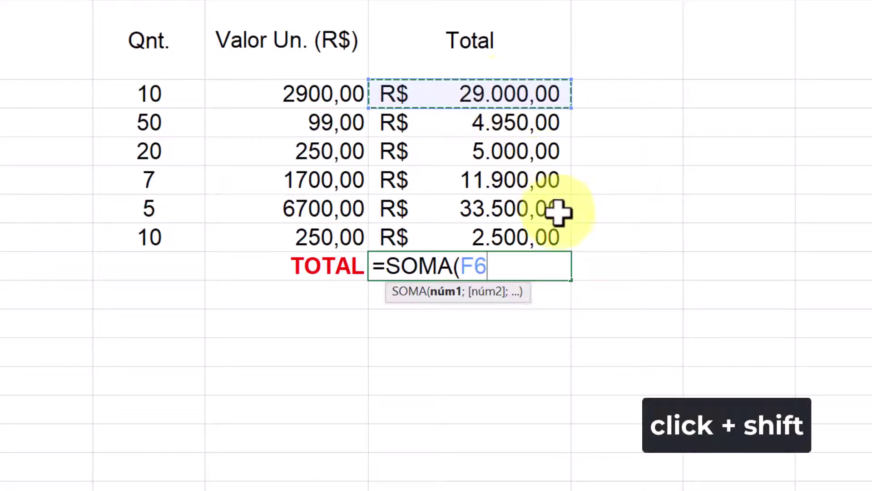
{"action": "left_click", "coordinate": [531, 240], "text": "shift"}
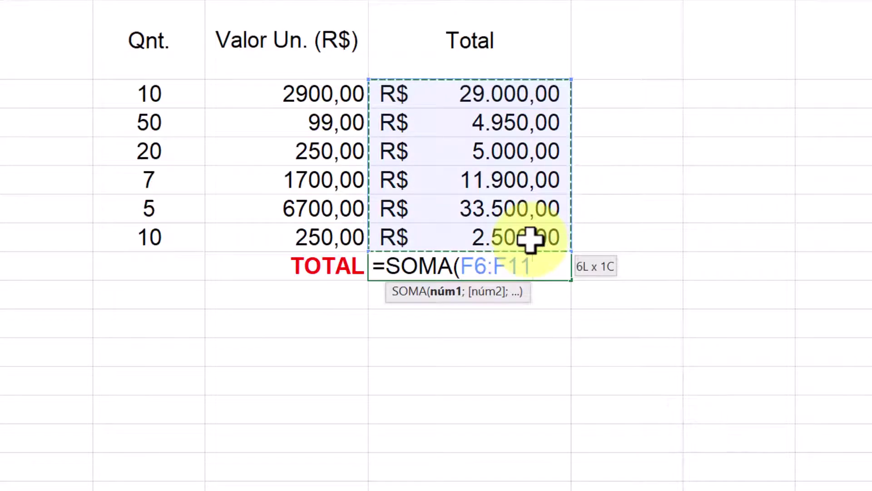
{"action": "type", "text": ")"}
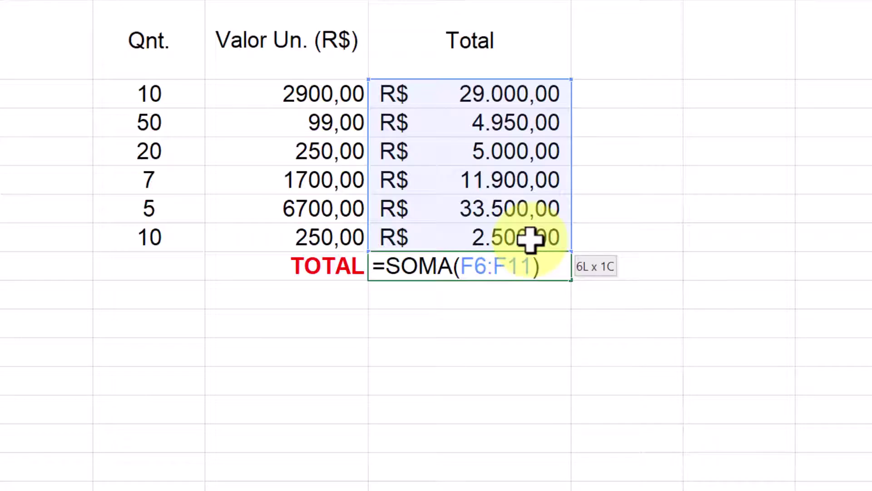
{"action": "key", "text": "Return"}
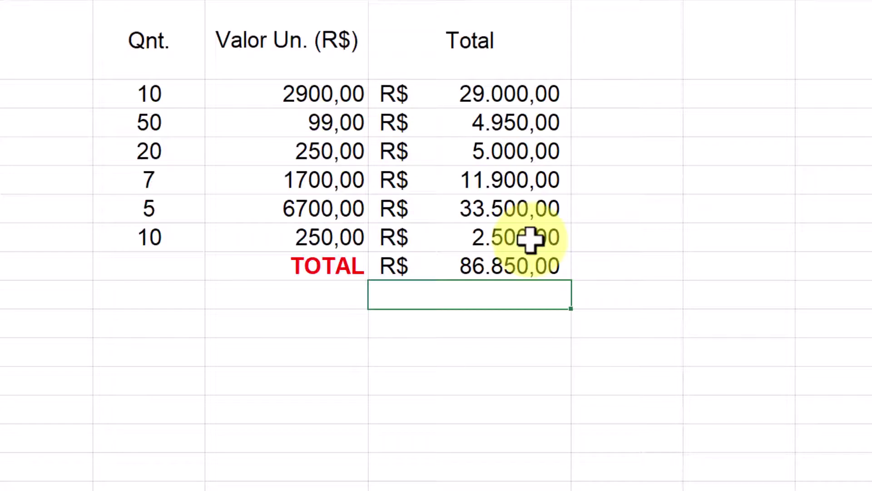
{"action": "key", "text": "ctrl+z"}
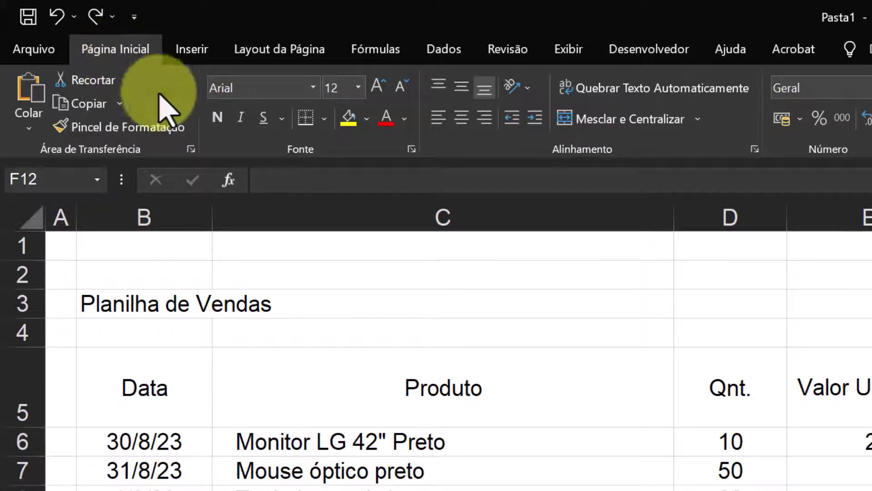
Total the range F6:F11 in F12 using AutoSum
{"action": "left_click", "coordinate": [554, 219]}
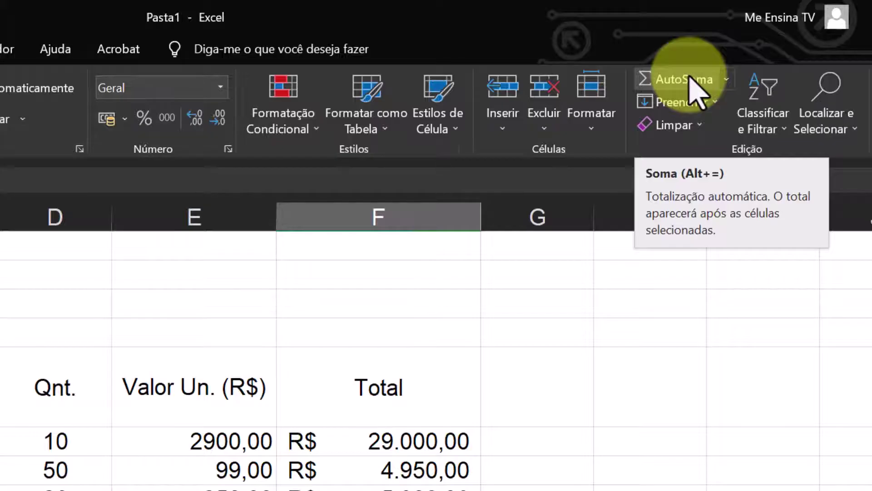
{"action": "left_click", "coordinate": [690, 78]}
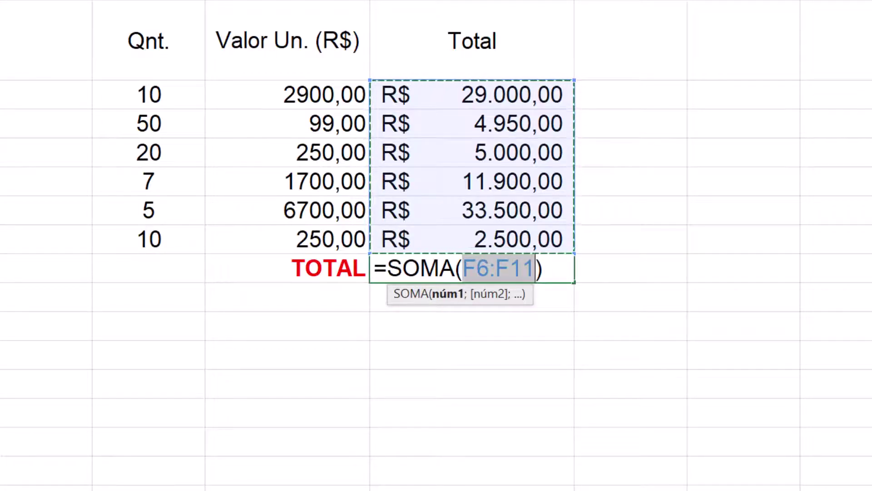
{"action": "key", "text": "Return"}
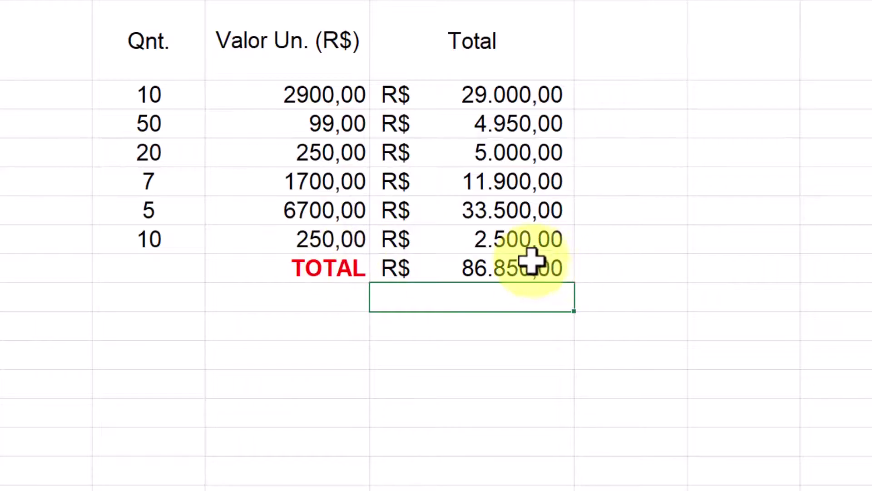
Make the TOTAL label in E12 italic
{"action": "left_click", "coordinate": [528, 267]}
{"action": "left_click", "coordinate": [337, 266]}
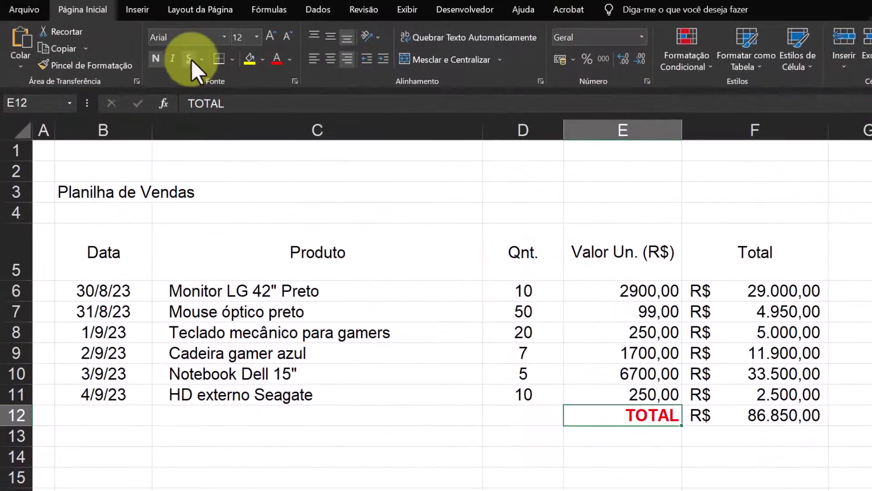
{"action": "left_click", "coordinate": [172, 59]}
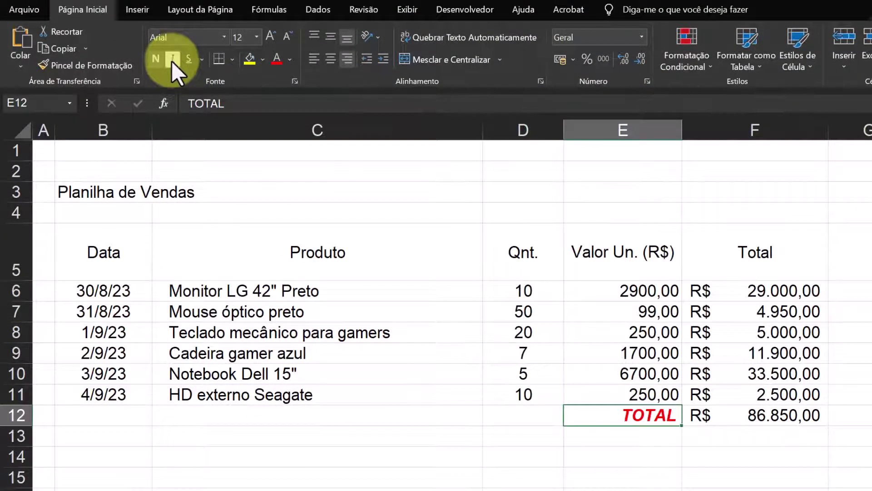
Copy the formatting of the TOTAL label in E12 onto the sum in F12 with the Format Painter
{"action": "left_click", "coordinate": [772, 414]}
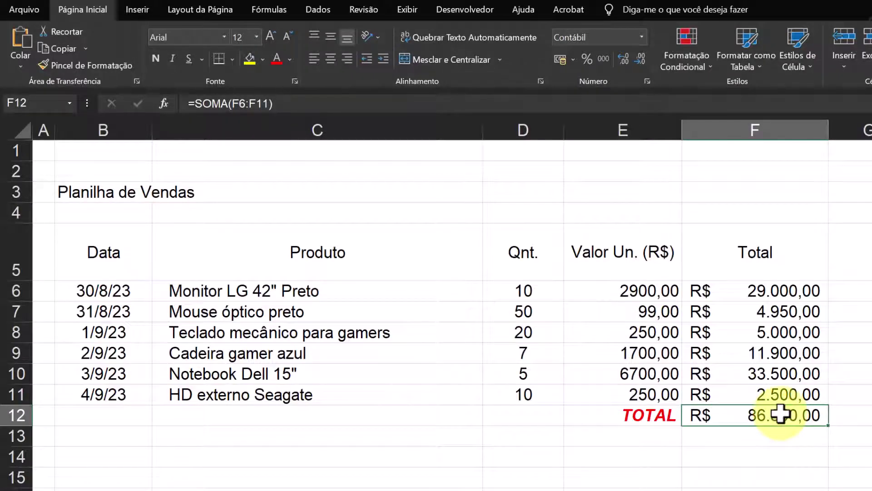
{"action": "left_click", "coordinate": [650, 418]}
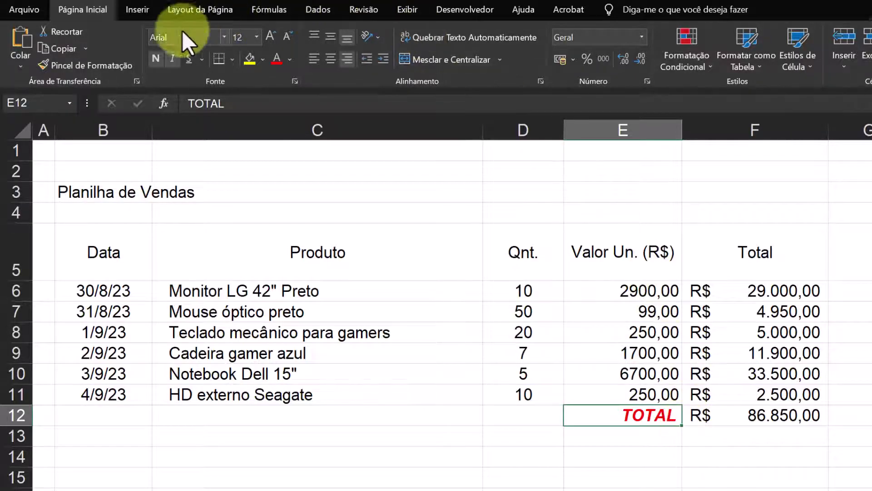
{"action": "left_click", "coordinate": [78, 67]}
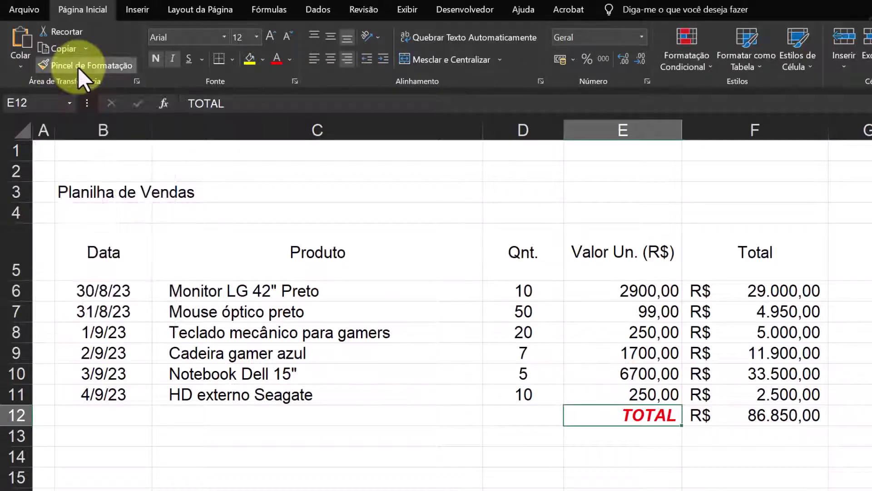
{"action": "left_click", "coordinate": [769, 412]}
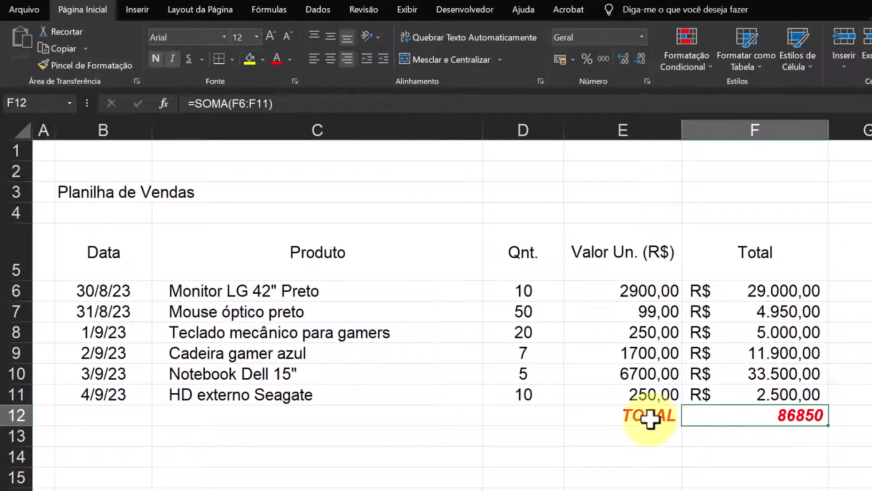
{"action": "left_click", "coordinate": [649, 416]}
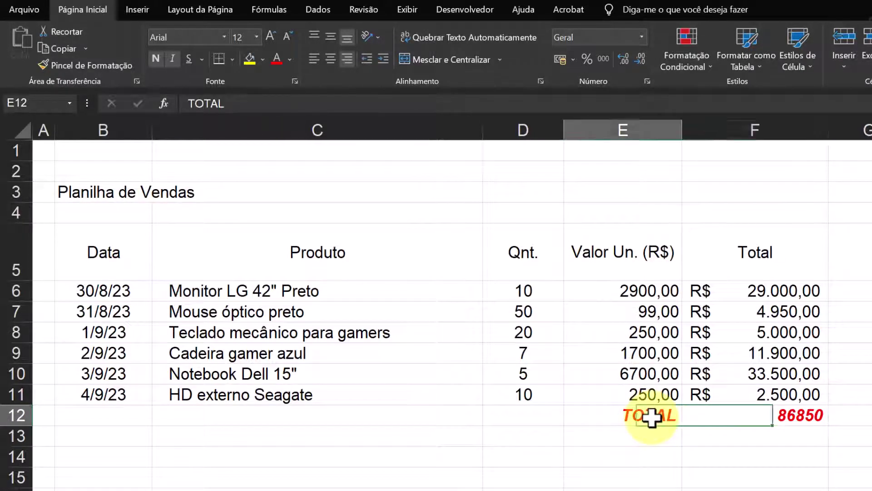
{"action": "left_click", "coordinate": [741, 415]}
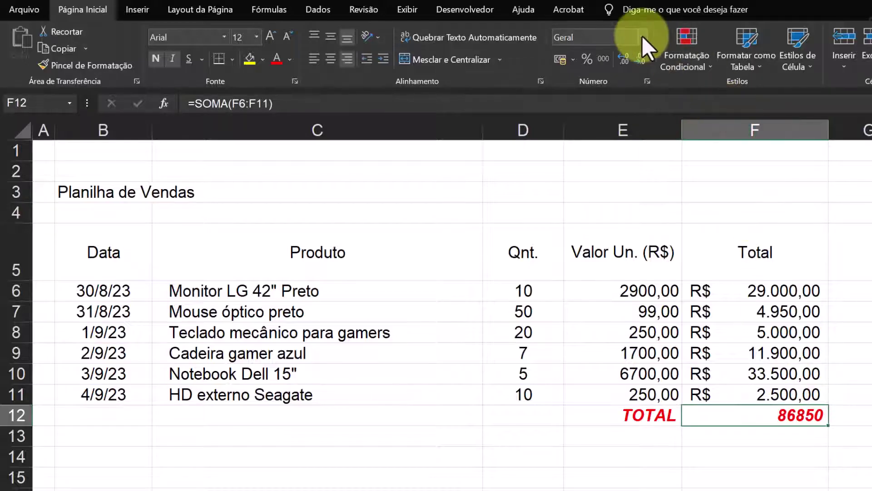
Apply the Contábil number format to the sum in F12
{"action": "left_click", "coordinate": [642, 36]}
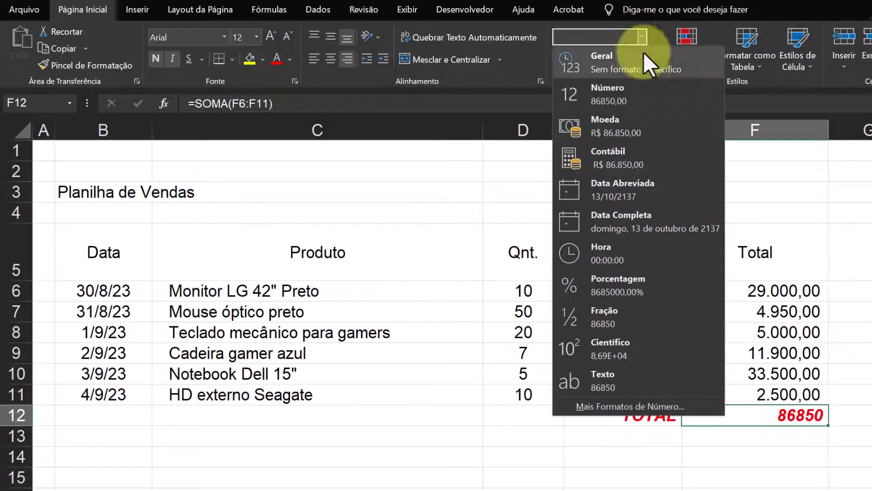
{"action": "left_click", "coordinate": [626, 161]}
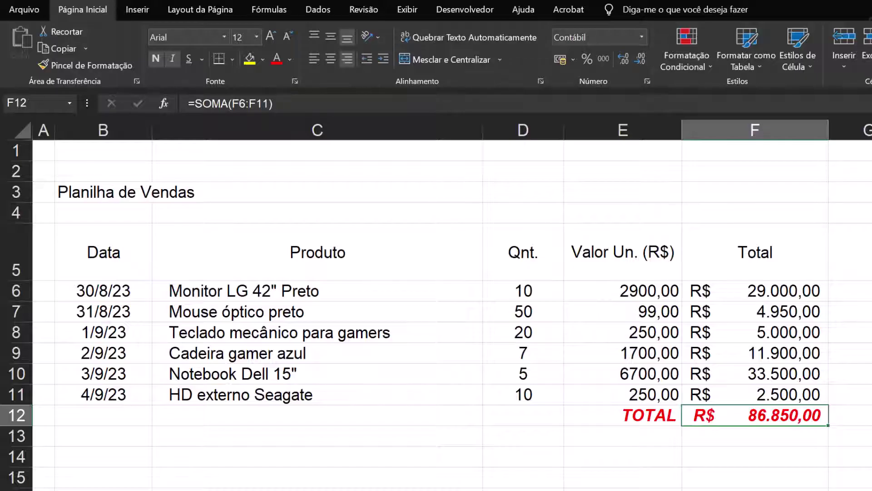
{"action": "left_click", "coordinate": [660, 415]}
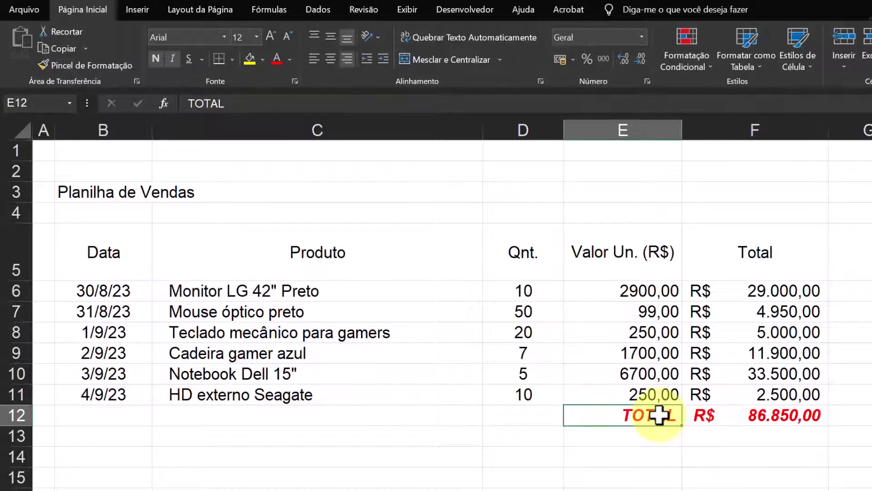
{"action": "left_click", "coordinate": [808, 414]}
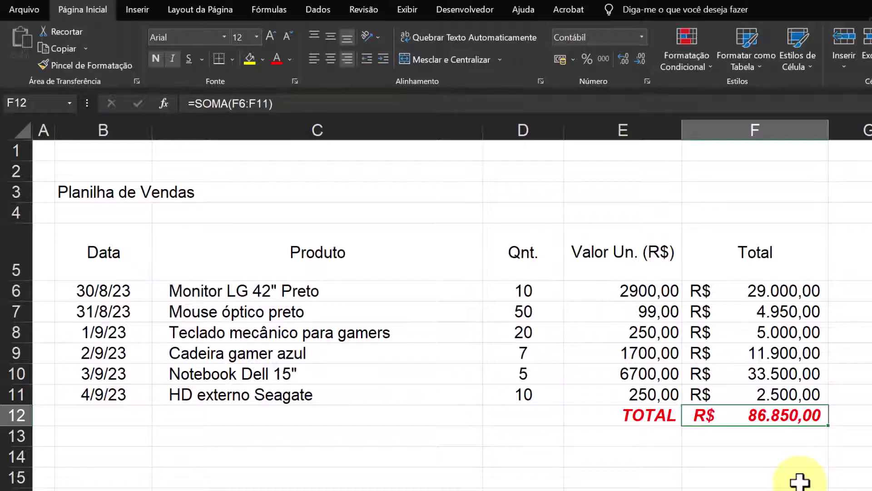
Clear all contents and formatting from the TOTAL label and sum in E12:F12
{"action": "left_click_drag", "start_coordinate": [611, 421], "coordinate": [759, 410]}
{"action": "key", "text": "Delete"}
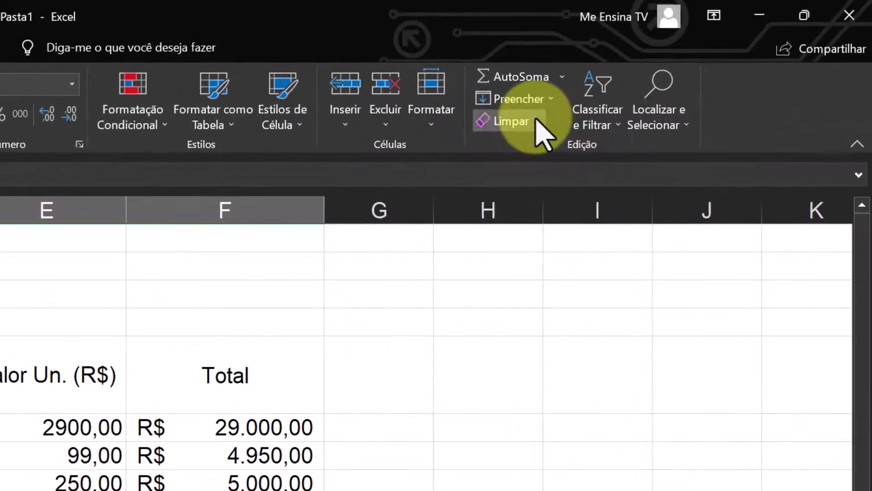
{"action": "left_click", "coordinate": [727, 95]}
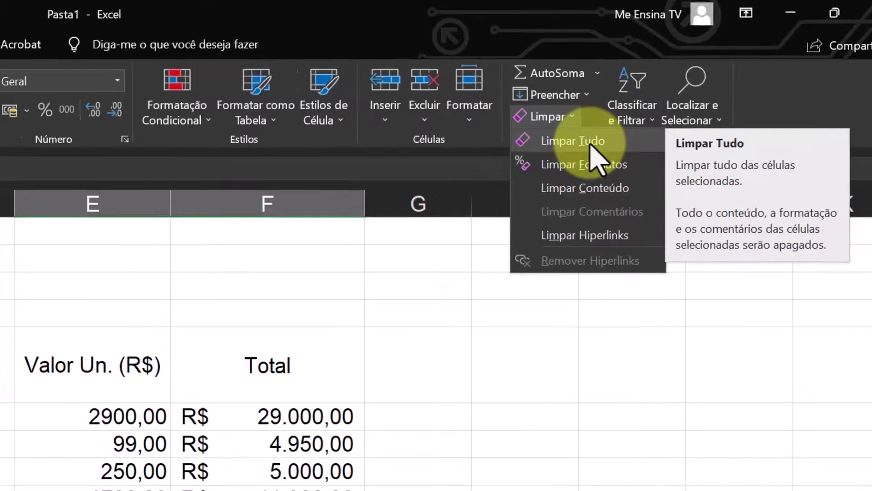
{"action": "left_click", "coordinate": [554, 153]}
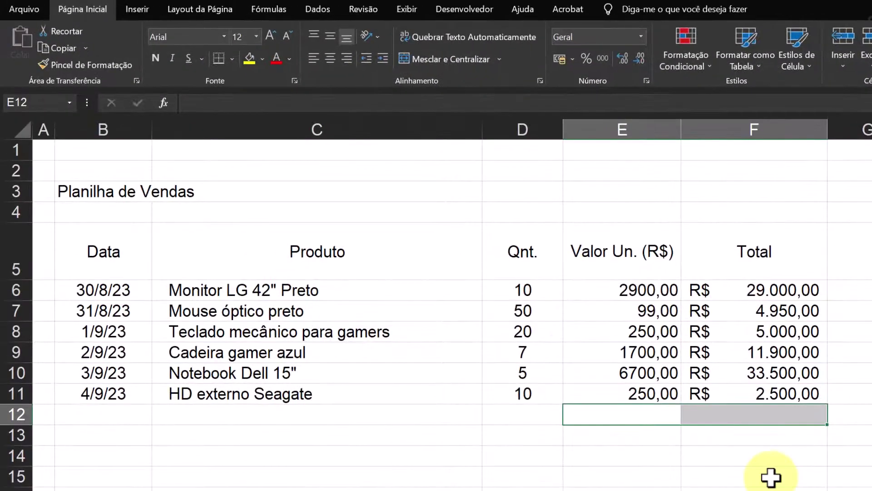
{"action": "left_click", "coordinate": [772, 477]}
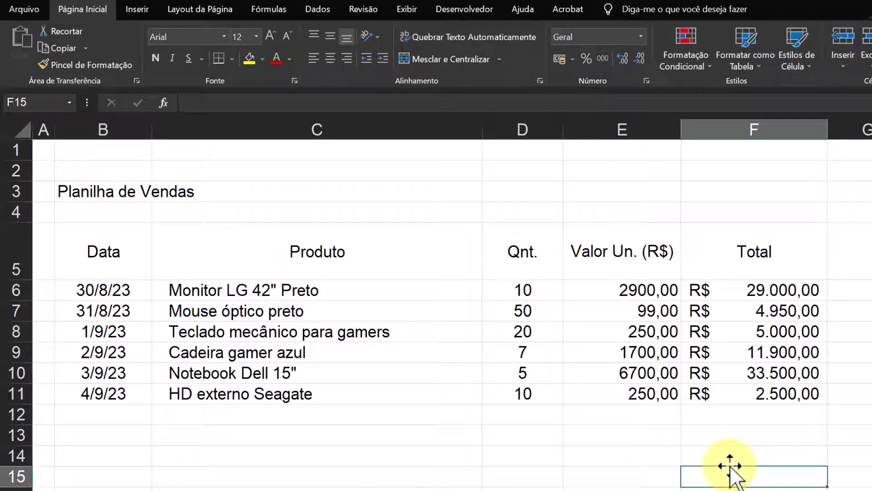
{"action": "left_click", "coordinate": [650, 414]}
{"action": "left_click", "coordinate": [725, 414]}
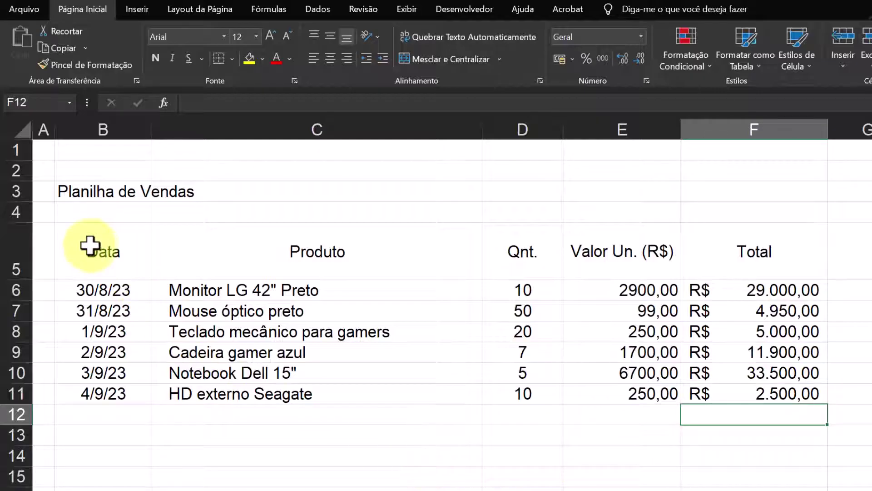
Fill the header row B5:F5 with dark blue and make its text white
{"action": "left_click_drag", "start_coordinate": [80, 254], "coordinate": [751, 262]}
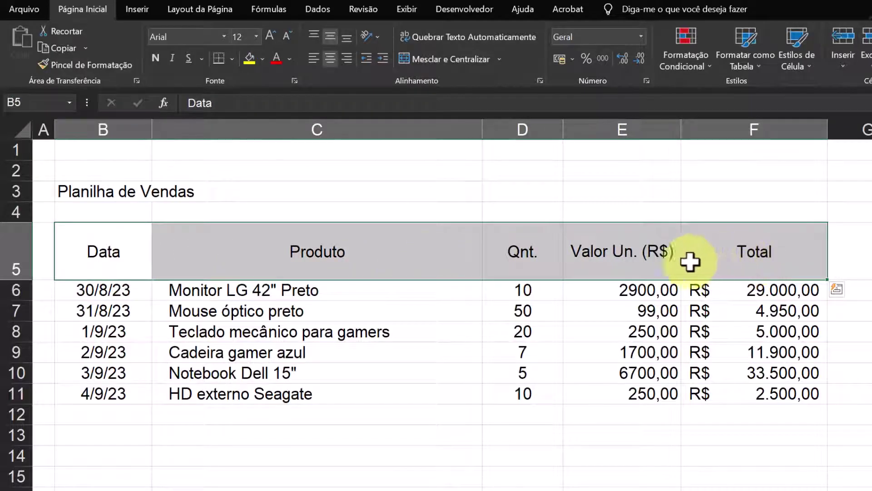
{"action": "left_click", "coordinate": [263, 57]}
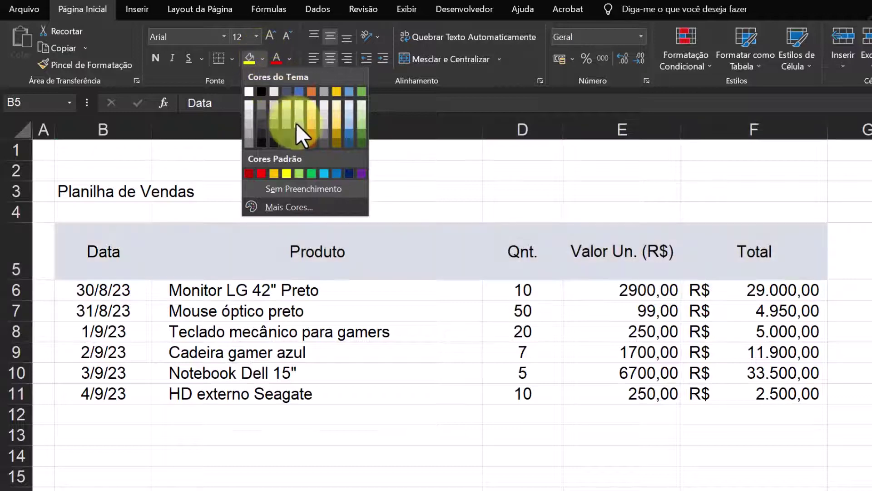
{"action": "left_click", "coordinate": [299, 137]}
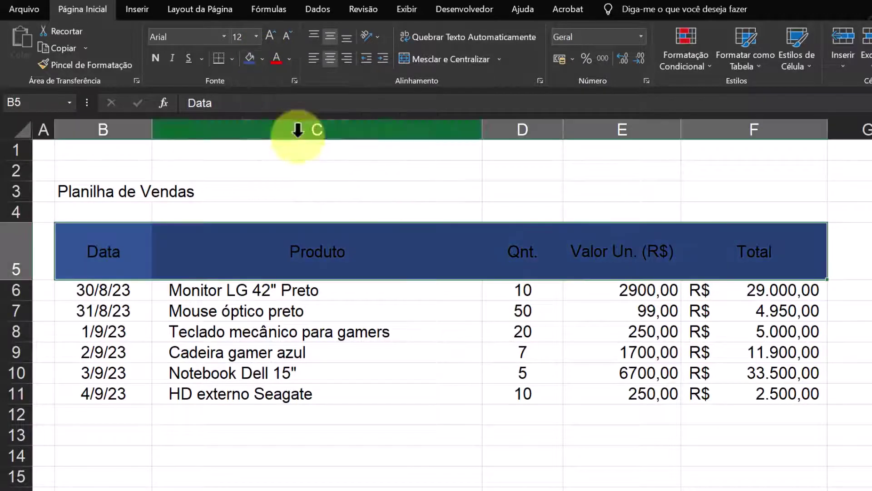
{"action": "left_click", "coordinate": [290, 59]}
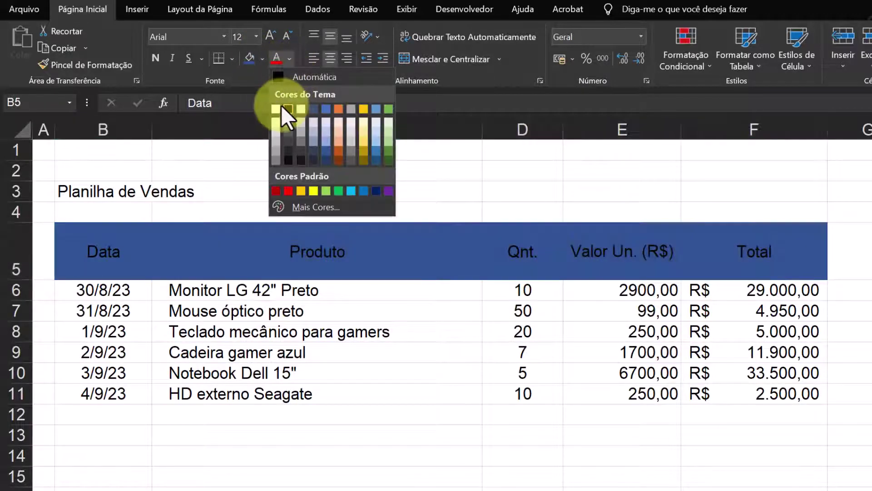
{"action": "left_click", "coordinate": [275, 109]}
{"action": "left_click", "coordinate": [350, 356]}
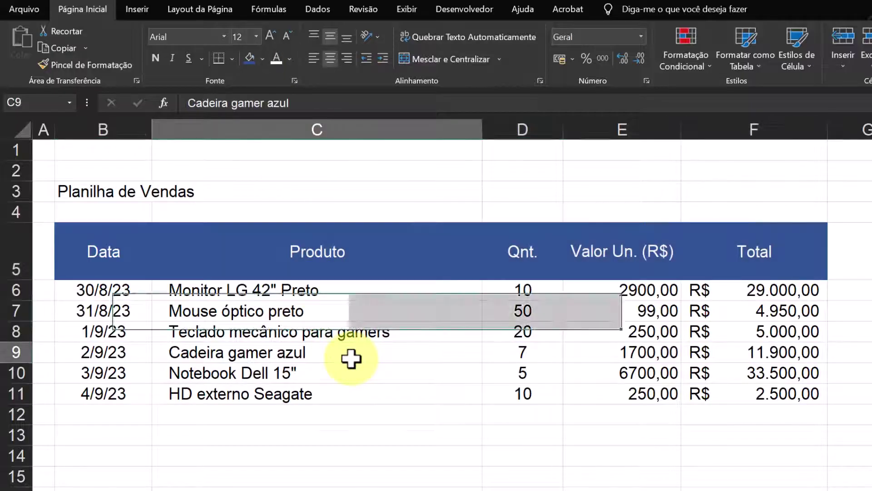
Increase the font size of the title "Planilha de Vendas" in B3 to 22
{"action": "left_click", "coordinate": [70, 189]}
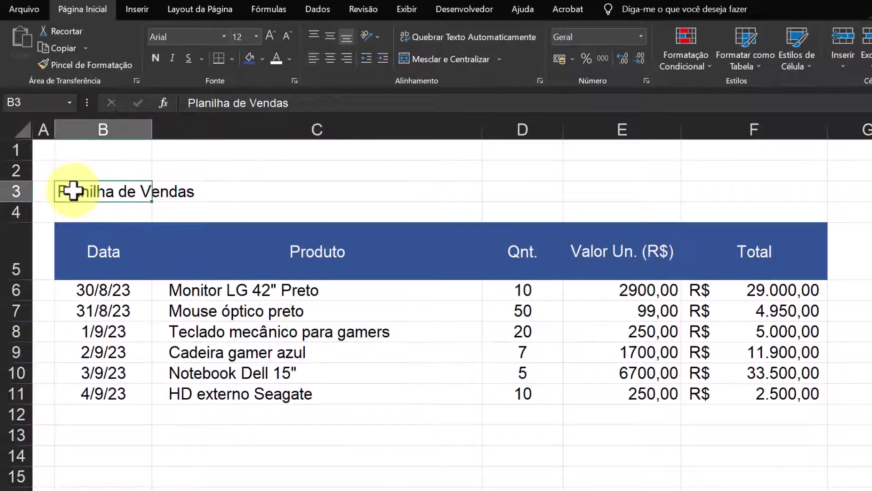
{"action": "left_click", "coordinate": [270, 38]}
{"action": "left_click", "coordinate": [270, 37]}
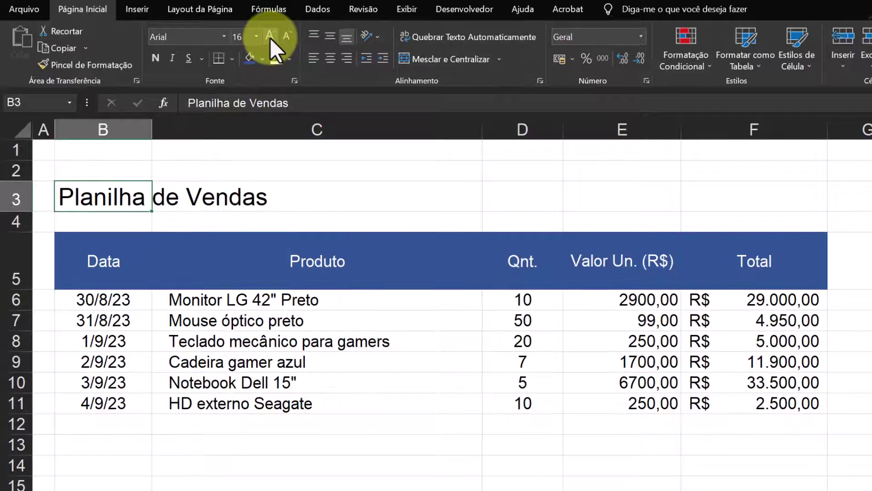
{"action": "left_click", "coordinate": [270, 38]}
{"action": "left_click", "coordinate": [268, 38]}
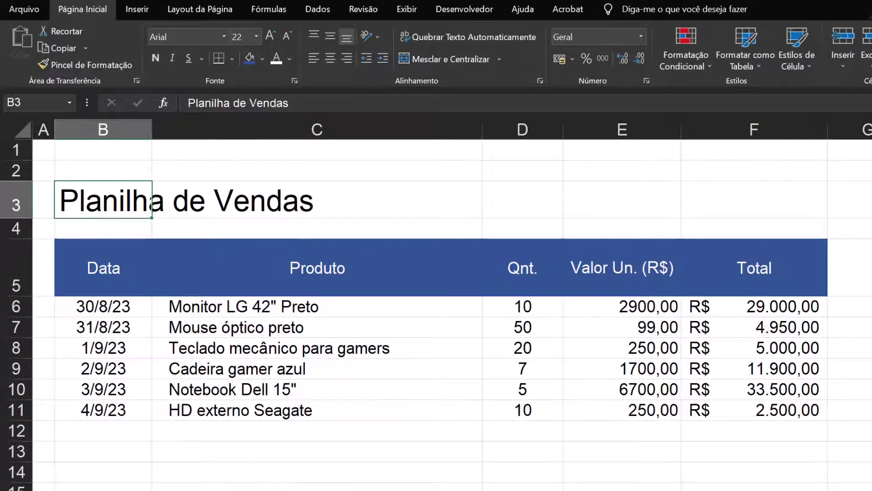
{"action": "left_click", "coordinate": [317, 490]}
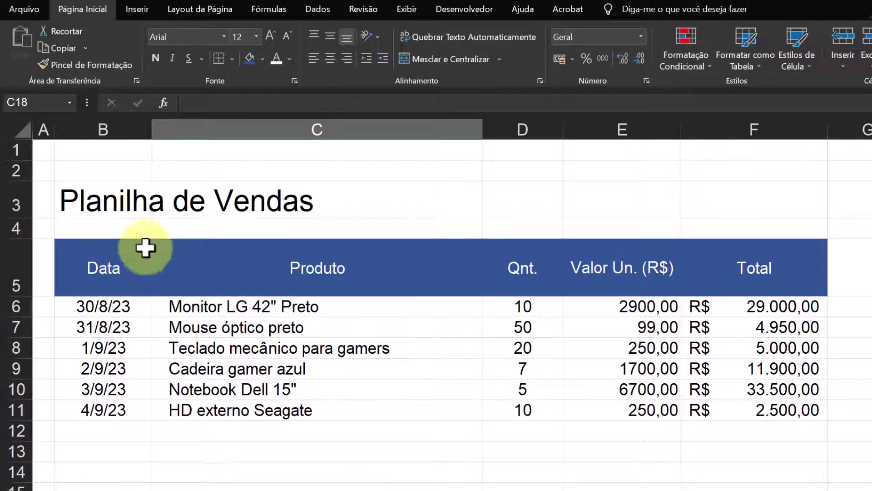
Try merging and centering the title "Planilha de Vendas" across cells B3:F3, and undo the merge
{"action": "left_click_drag", "start_coordinate": [74, 200], "coordinate": [739, 209]}
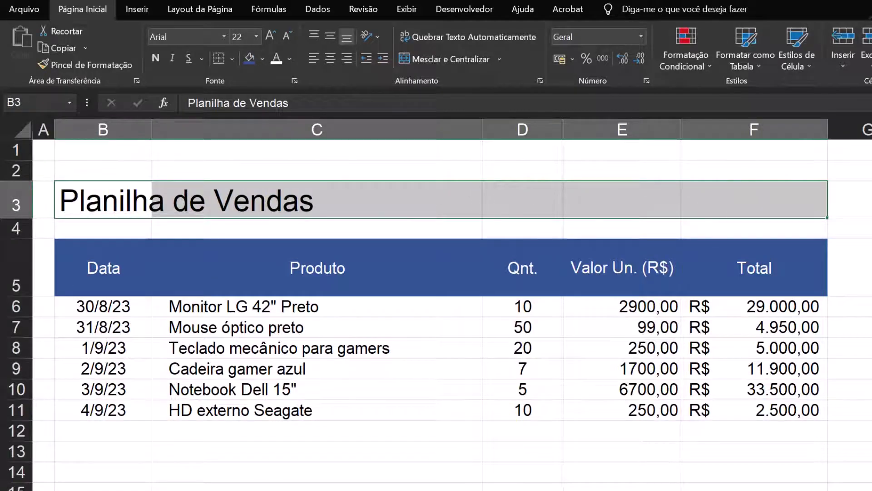
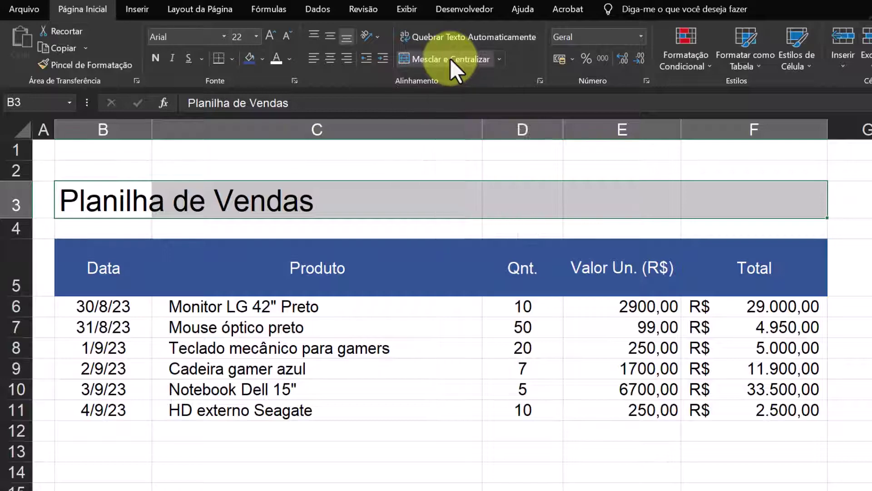
{"action": "left_click", "coordinate": [451, 58]}
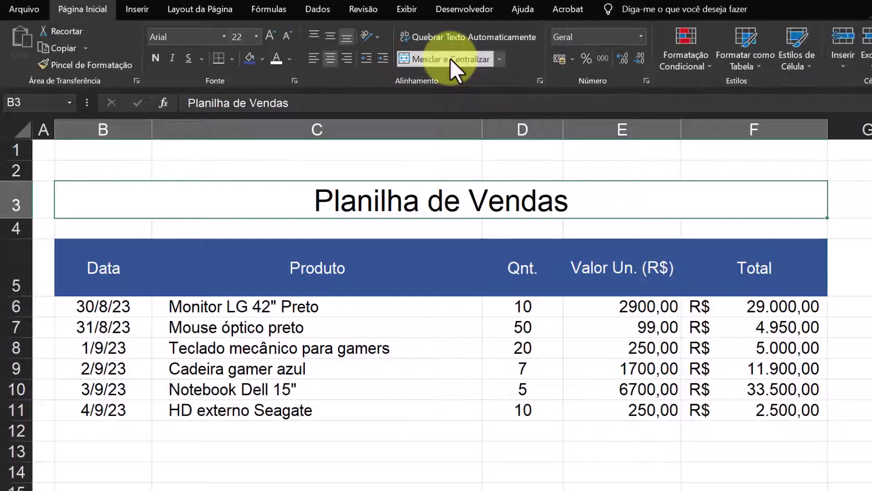
{"action": "left_click", "coordinate": [421, 171]}
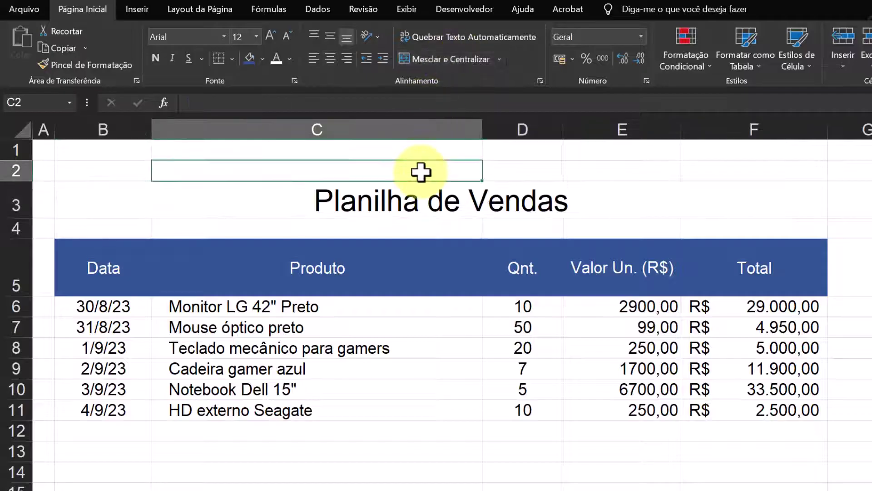
{"action": "mouse_move", "coordinate": [296, 178]}
{"action": "left_mouse_down"}
{"action": "mouse_move", "coordinate": [293, 230]}
{"action": "mouse_move", "coordinate": [301, 175]}
{"action": "left_mouse_up"}
{"action": "left_click", "coordinate": [373, 200]}
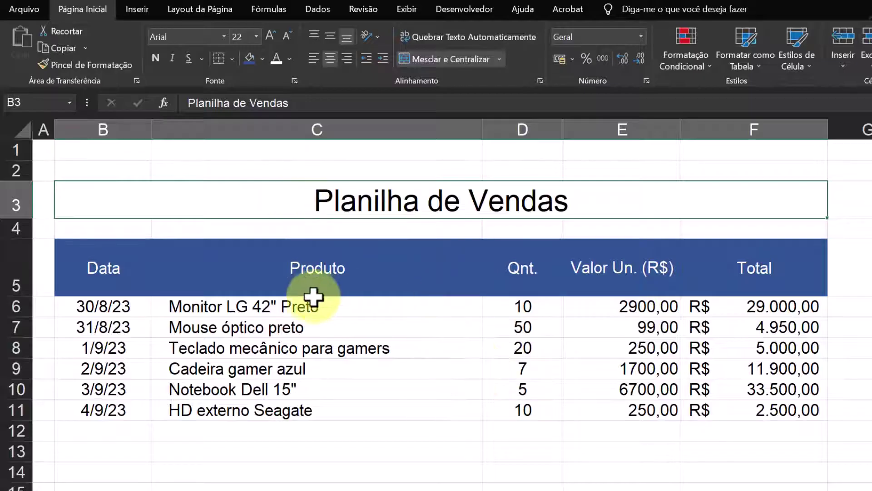
{"action": "left_click", "coordinate": [341, 486]}
{"action": "left_click_drag", "start_coordinate": [124, 208], "coordinate": [660, 211]}
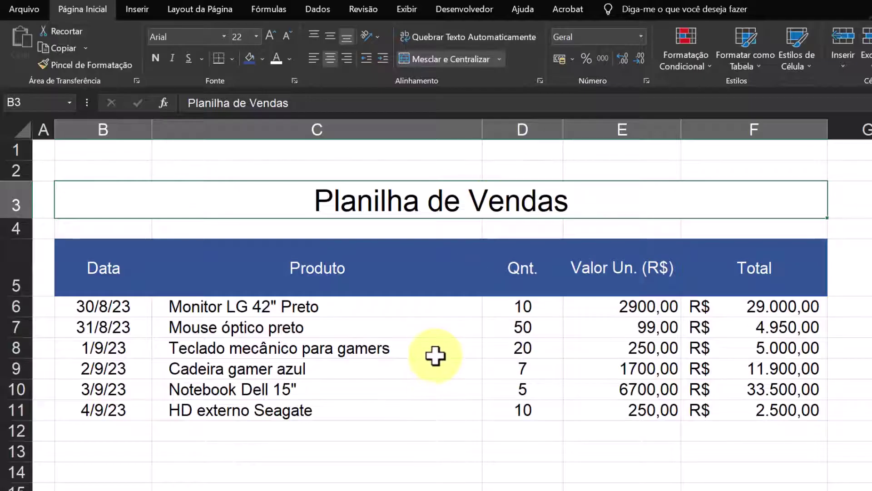
{"action": "key", "text": "ctrl+z"}
{"action": "left_click", "coordinate": [365, 446]}
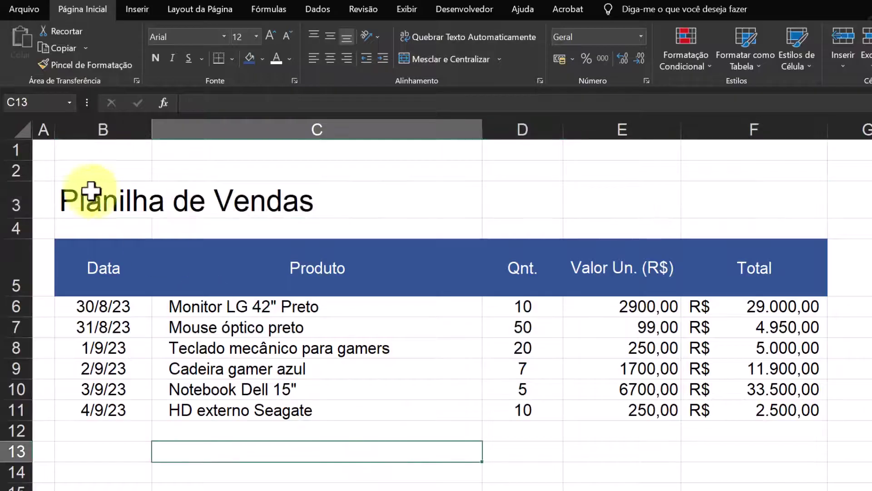
Center the title across B3:F3 without merging the cells, using the "Centralizar seleção" horizontal alignment
{"action": "left_click", "coordinate": [82, 200]}
{"action": "left_click_drag", "start_coordinate": [82, 200], "coordinate": [696, 198]}
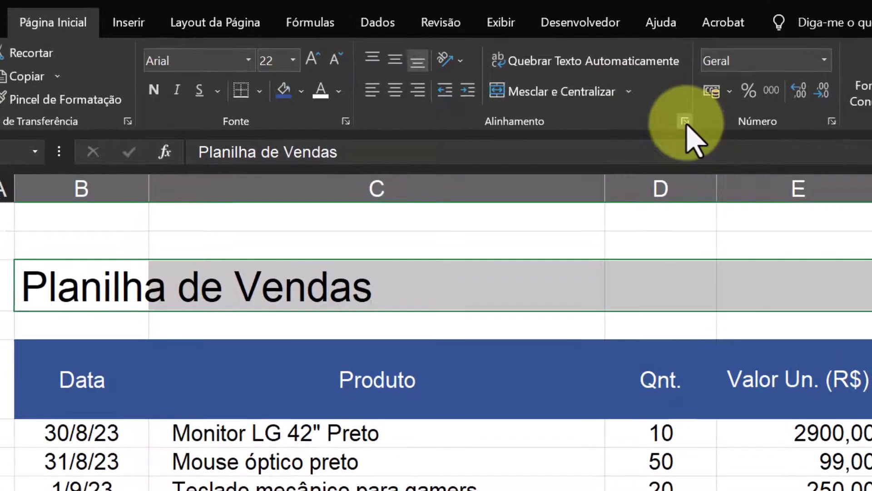
{"action": "left_click", "coordinate": [686, 121]}
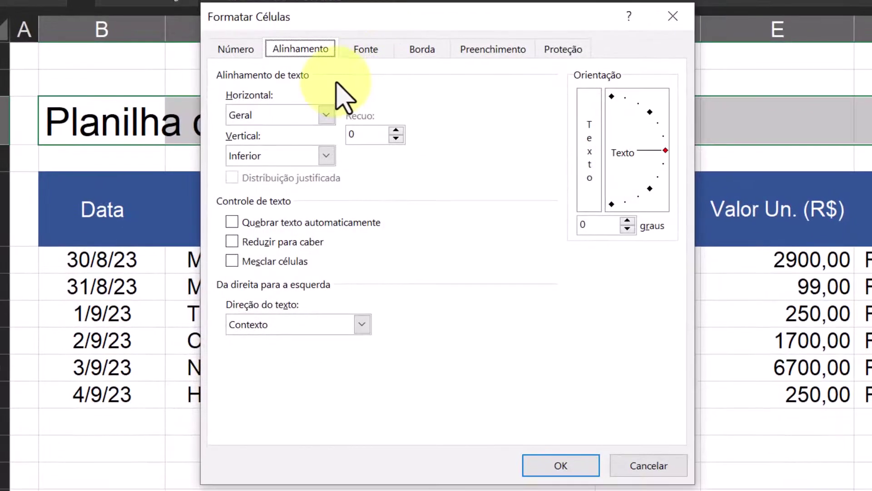
{"action": "left_click", "coordinate": [327, 116]}
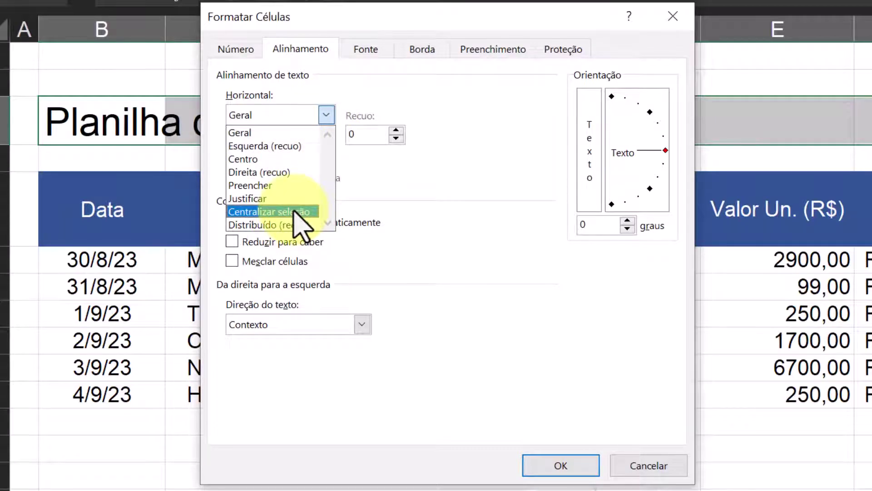
{"action": "left_click", "coordinate": [294, 211]}
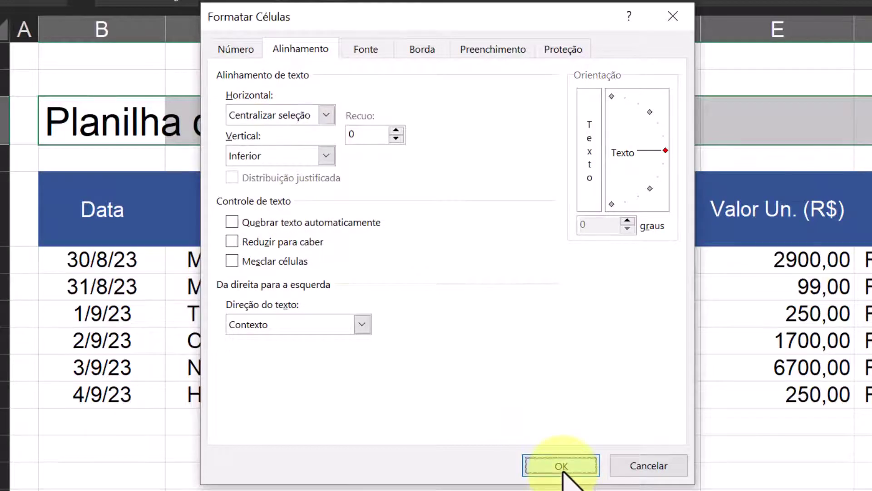
{"action": "left_click", "coordinate": [563, 468]}
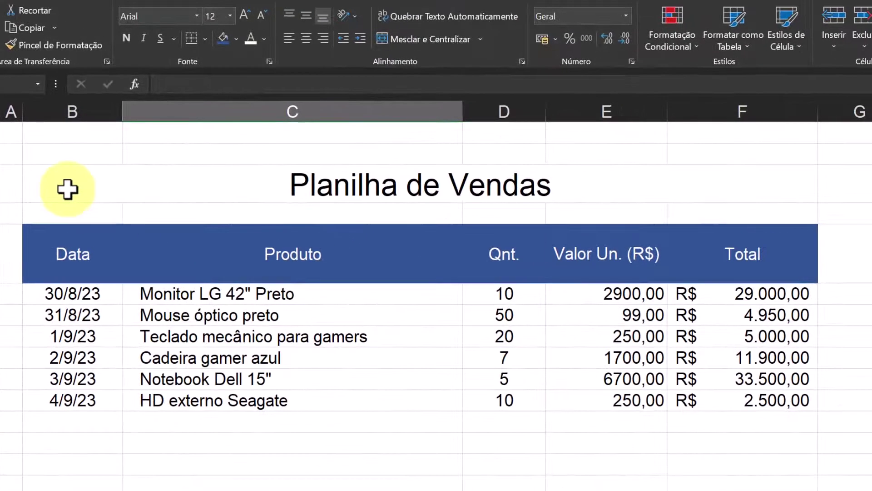
Examine the title row cell by cell from B3 to F3 to check that each cell can be selected individually
{"action": "left_click", "coordinate": [60, 188]}
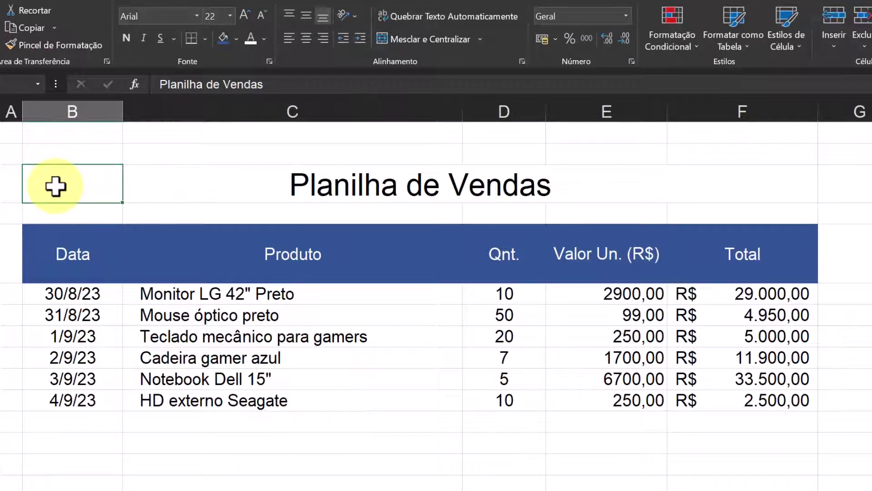
{"action": "key", "text": "Right"}
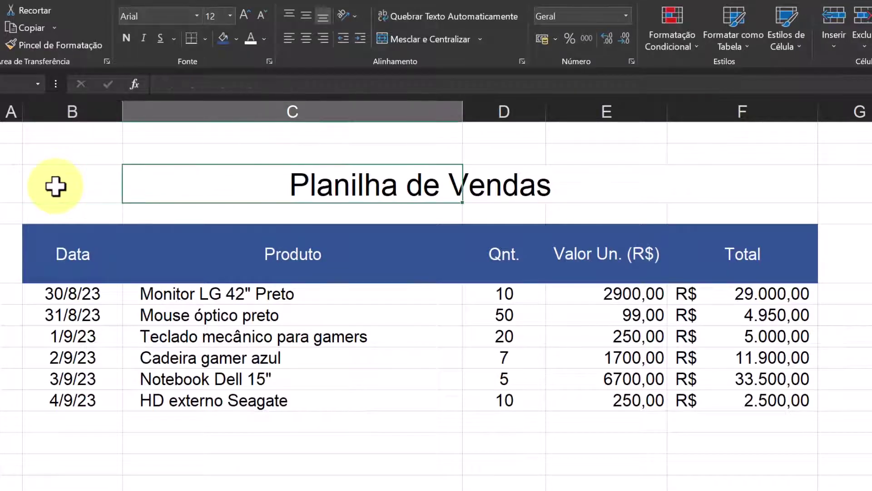
{"action": "key", "text": "Right"}
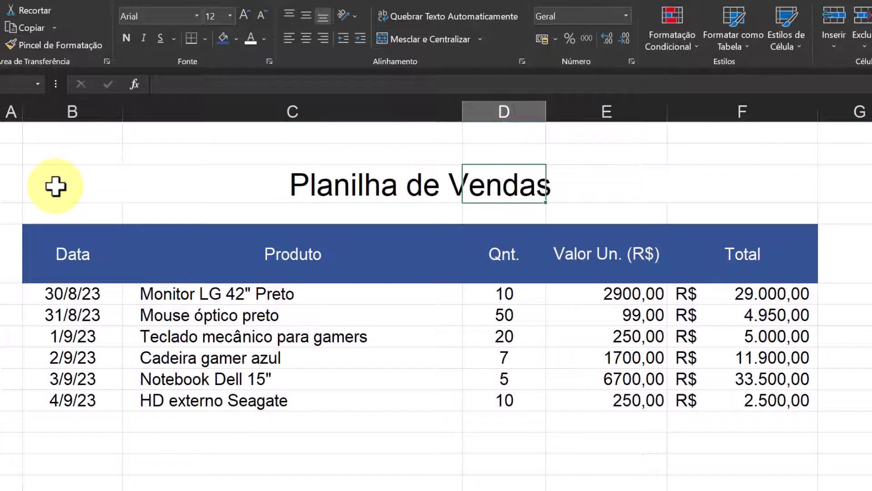
{"action": "key", "text": "Right"}
{"action": "key", "text": "Right"}
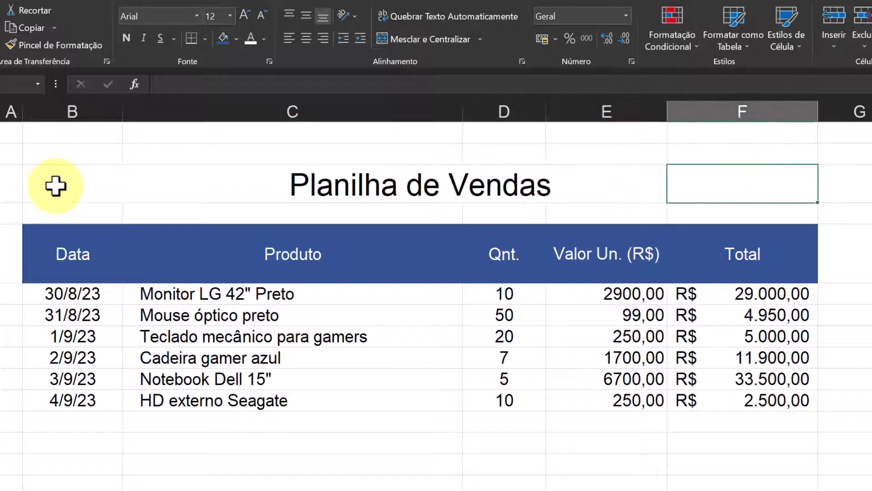
{"action": "left_click_drag", "start_coordinate": [97, 181], "coordinate": [718, 167]}
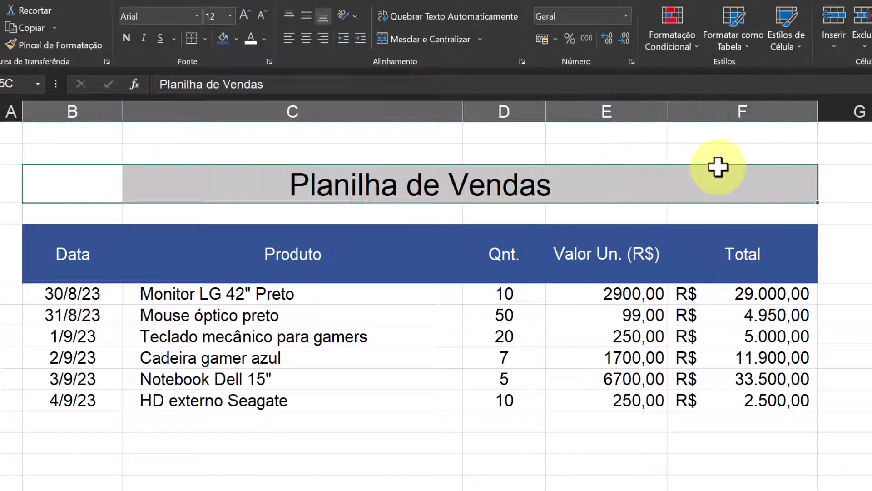
{"action": "left_click", "coordinate": [96, 207]}
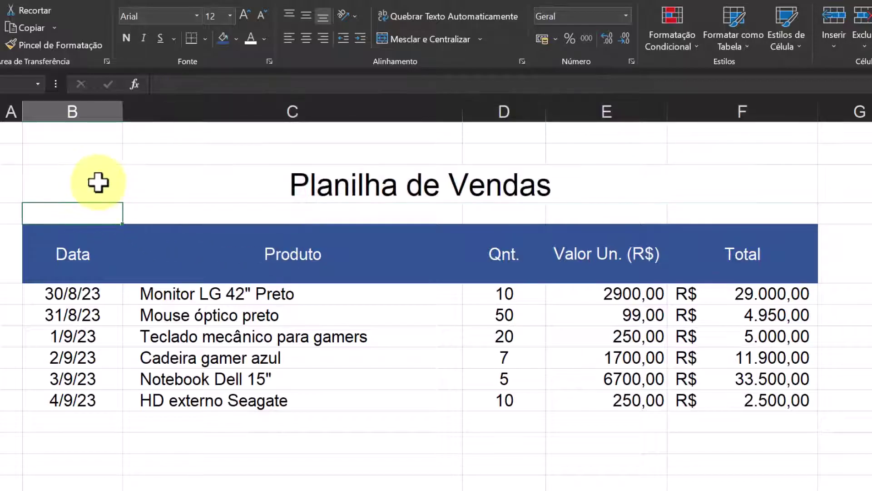
{"action": "left_click", "coordinate": [98, 182]}
{"action": "left_click", "coordinate": [224, 175]}
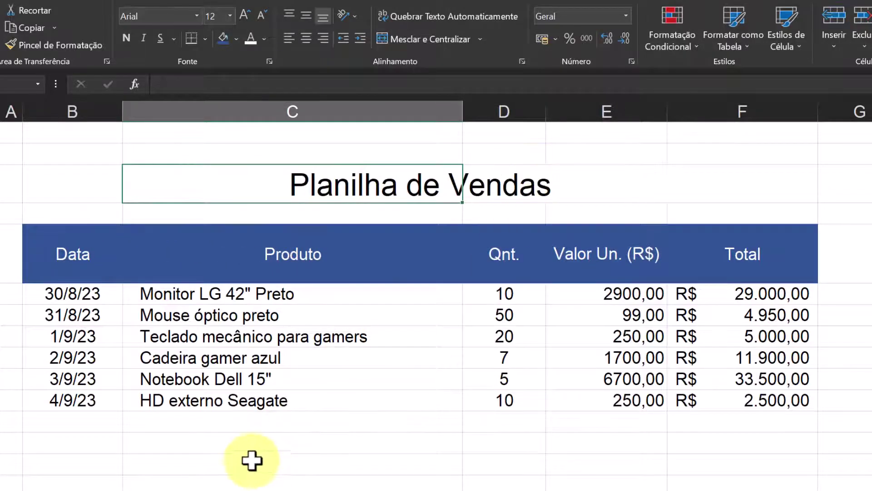
{"action": "left_click", "coordinate": [165, 459]}
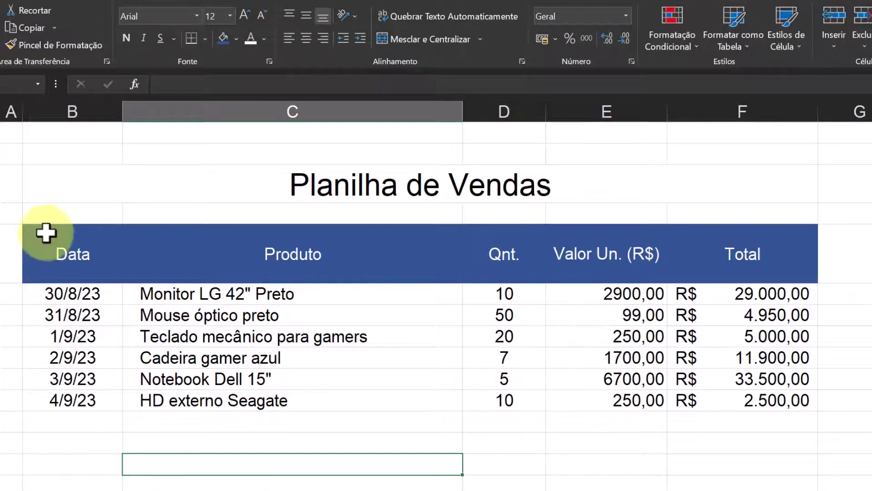
{"action": "left_click_drag", "start_coordinate": [54, 247], "coordinate": [749, 402]}
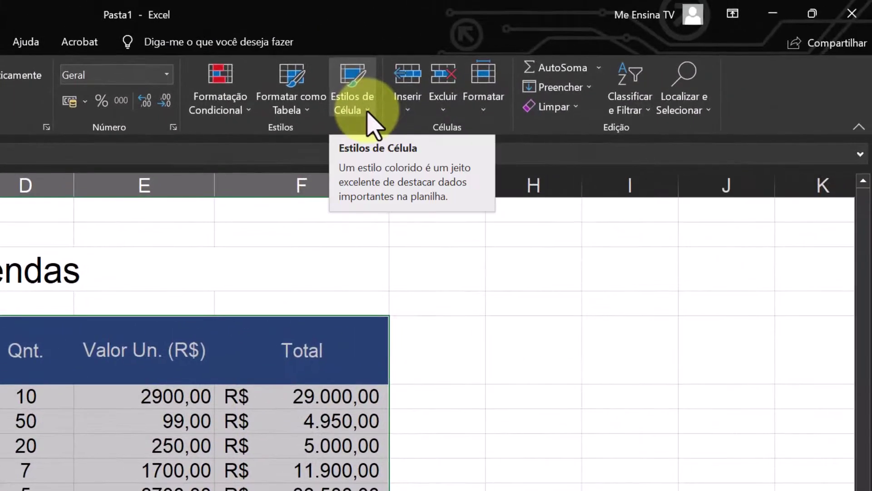
{"action": "left_click", "coordinate": [704, 64]}
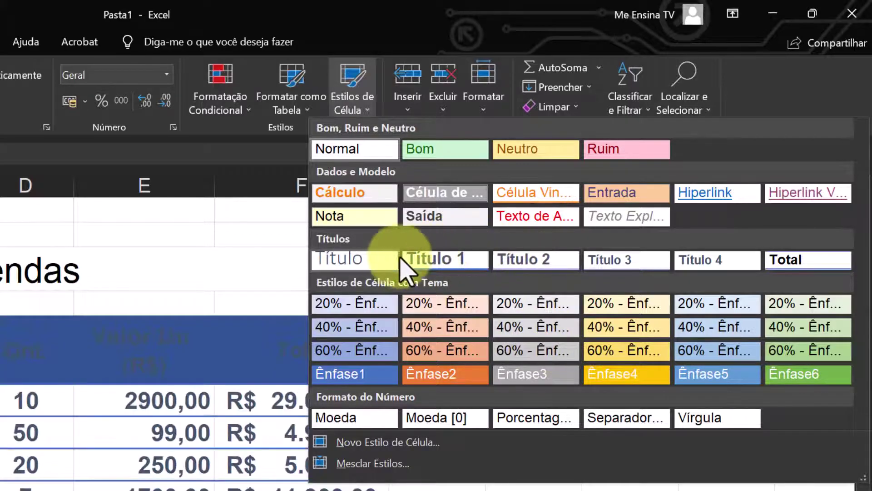
{"action": "key", "text": "Escape"}
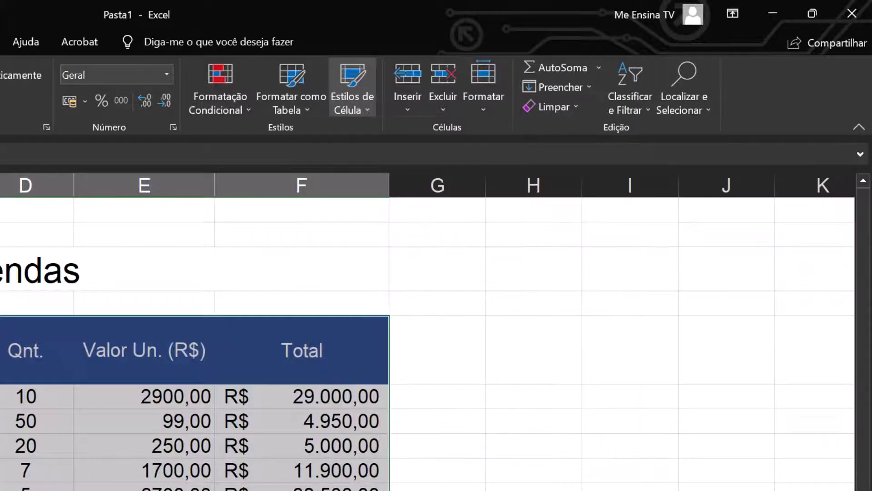
{"action": "left_click", "coordinate": [1, 454]}
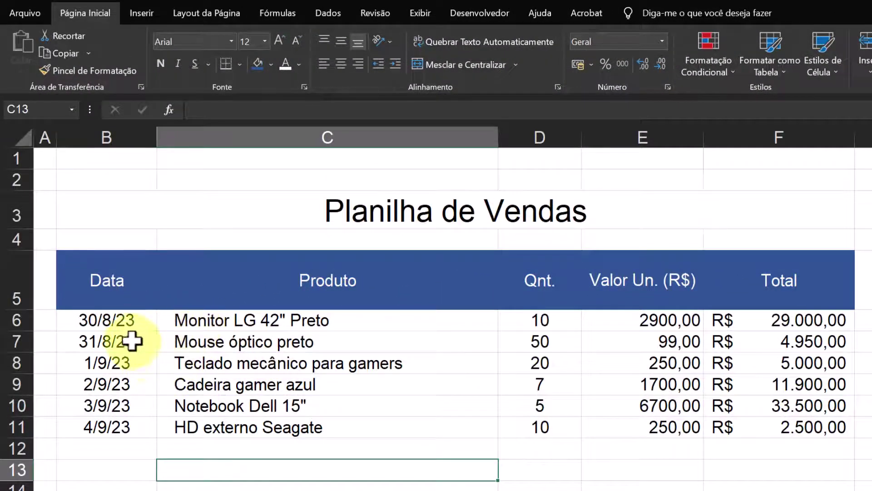
Try adding the date 05/09 in cell B12 directly below the sales data, and undo the entry
{"action": "left_click_drag", "start_coordinate": [121, 323], "coordinate": [109, 425]}
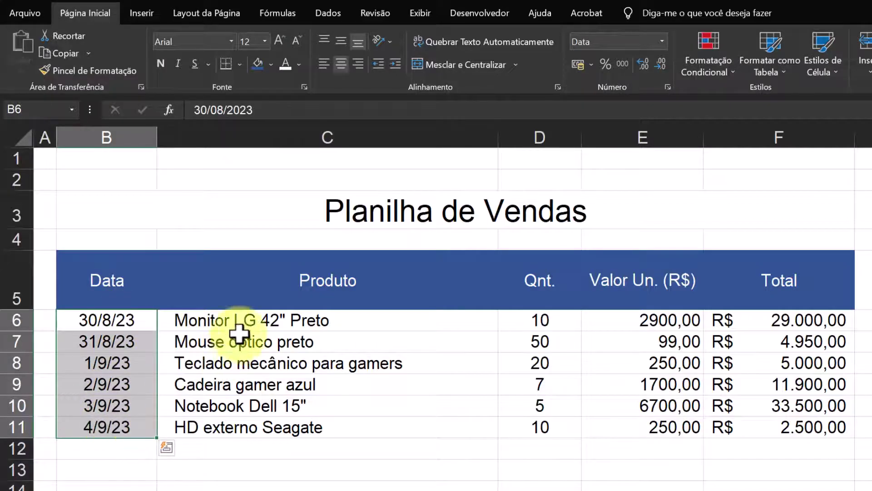
{"action": "left_click_drag", "start_coordinate": [243, 321], "coordinate": [224, 429]}
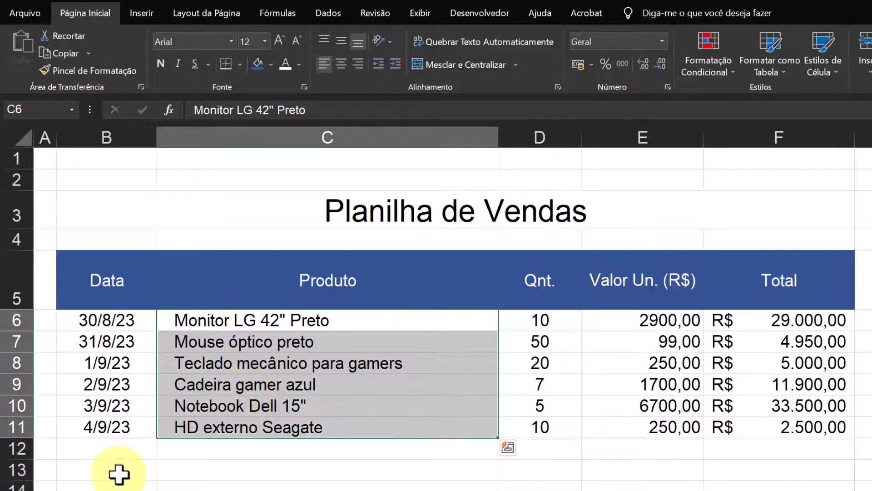
{"action": "left_click", "coordinate": [116, 448]}
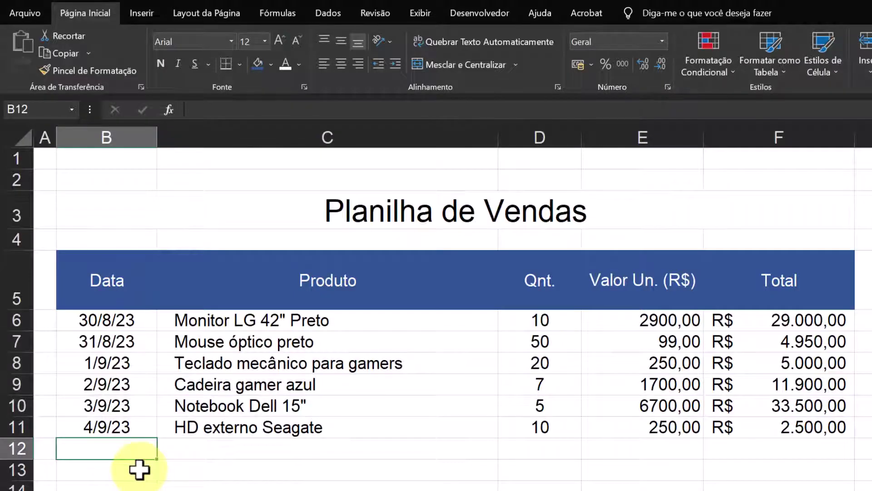
{"action": "type", "text": "05/09"}
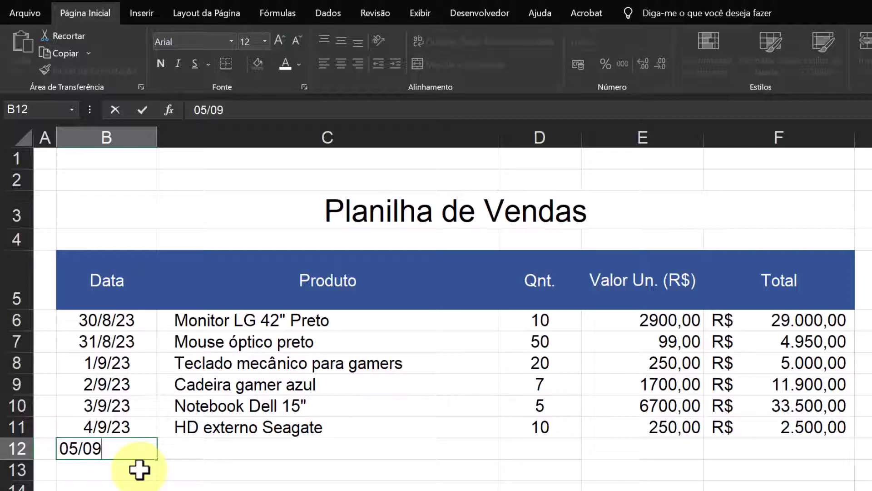
{"action": "key", "text": "Return"}
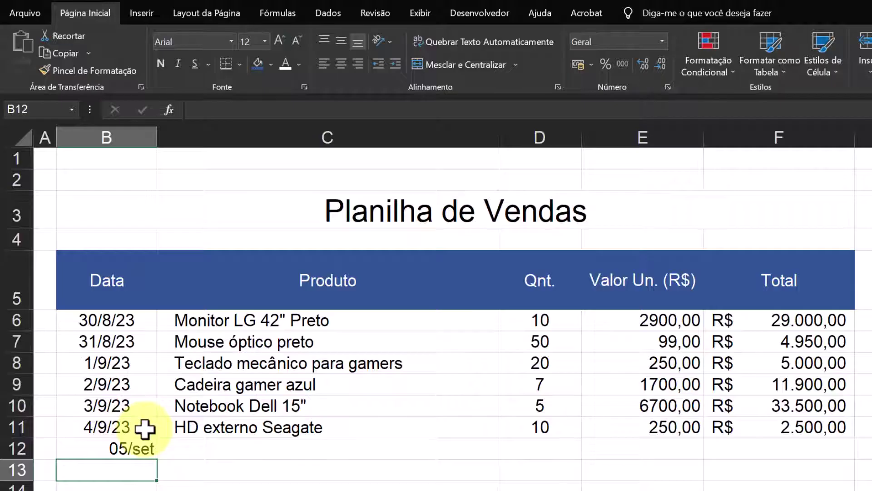
{"action": "key", "text": "ctrl+z"}
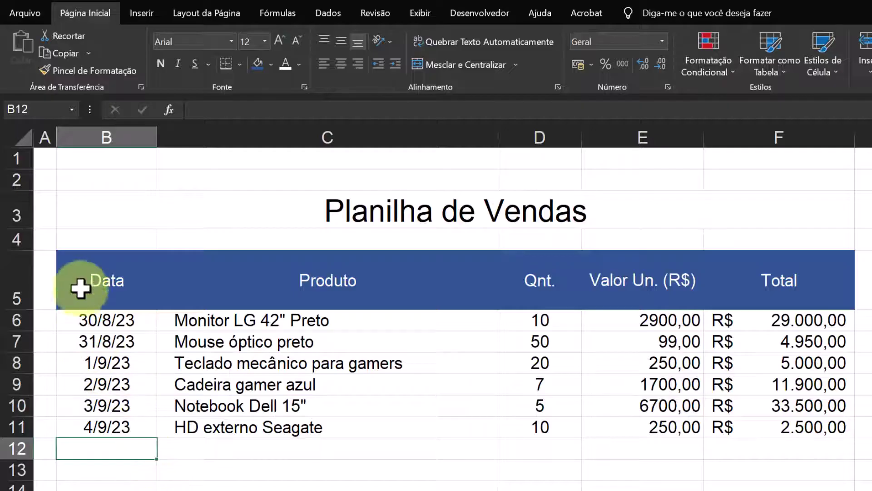
Format the range B5:F11 as a table with headers, using the style "Azul, Estilo de Tabela Média 9"
{"action": "left_click_drag", "start_coordinate": [83, 262], "coordinate": [808, 427]}
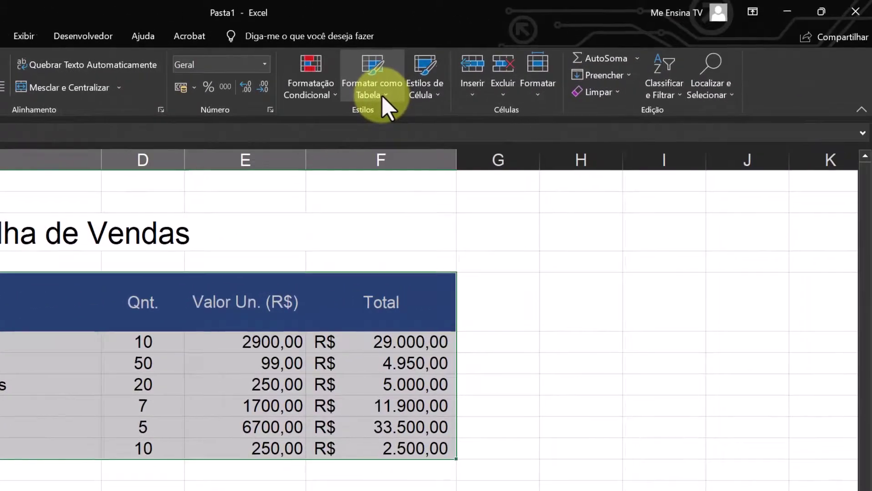
{"action": "left_click", "coordinate": [382, 97]}
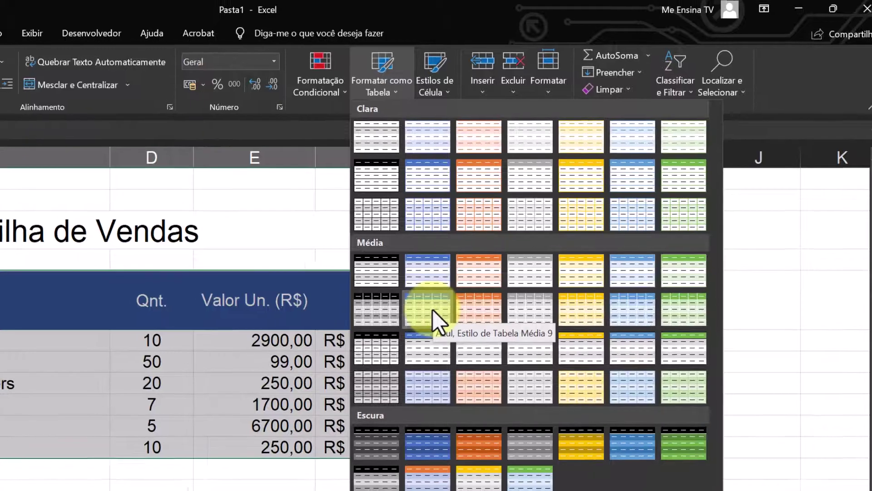
{"action": "left_click", "coordinate": [422, 311]}
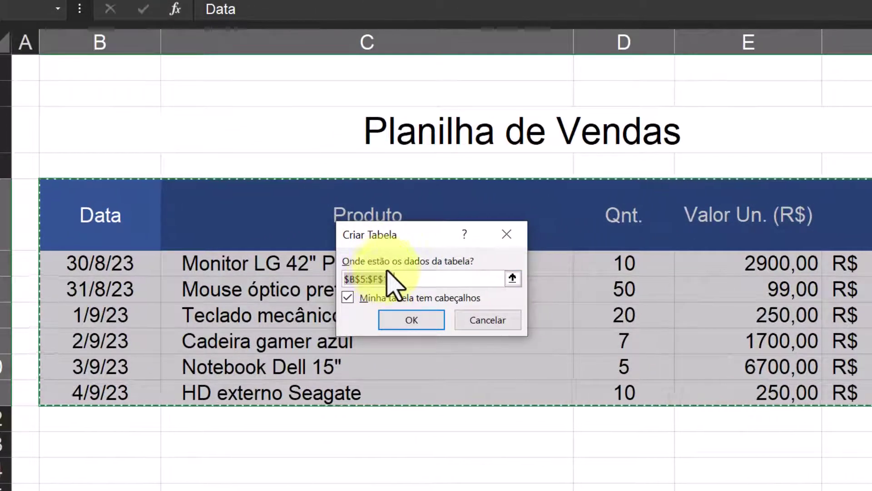
{"action": "left_click", "coordinate": [417, 277]}
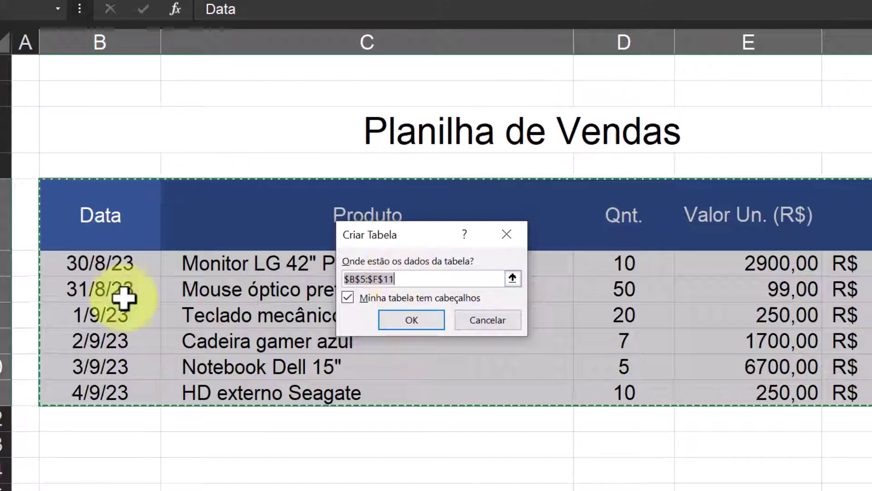
{"action": "left_click", "coordinate": [412, 324]}
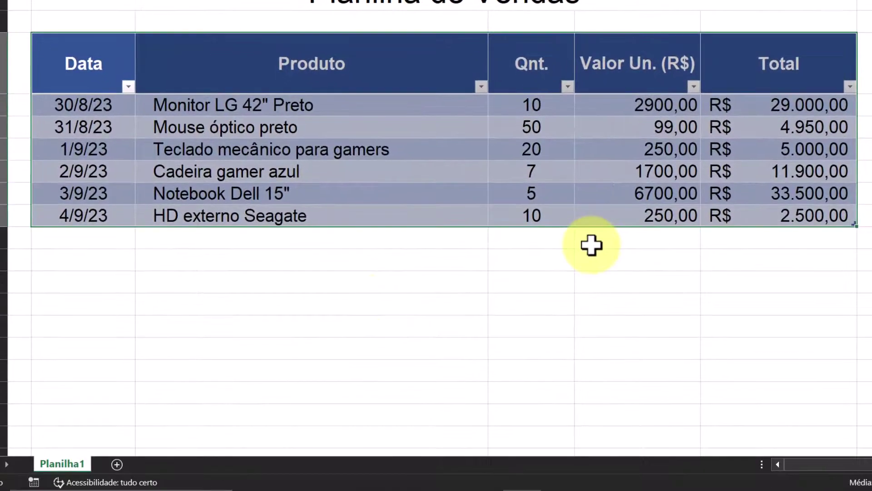
Filter the table's Data column to show only the agosto rows
{"action": "left_click", "coordinate": [559, 251]}
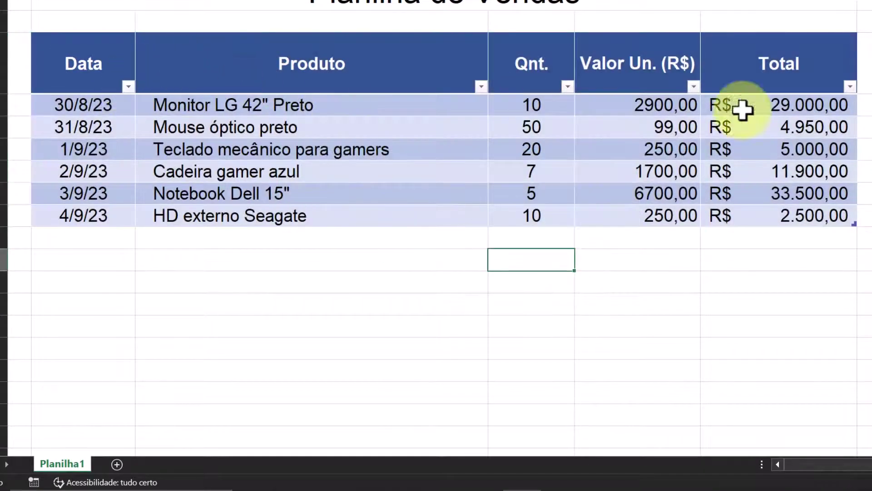
{"action": "left_click", "coordinate": [129, 87]}
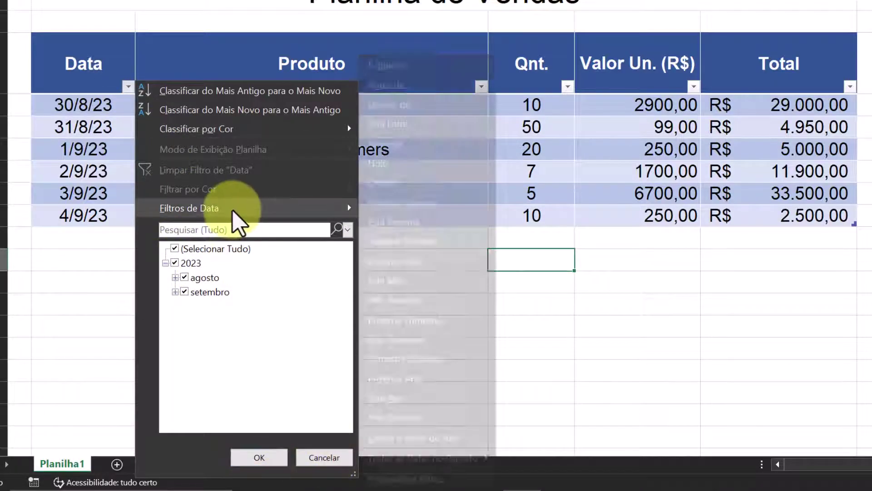
{"action": "left_click", "coordinate": [185, 292]}
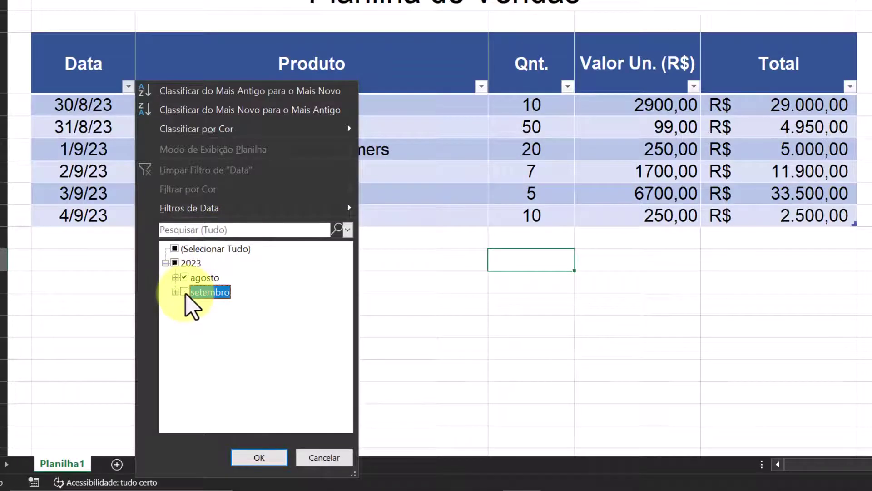
{"action": "left_click", "coordinate": [259, 458]}
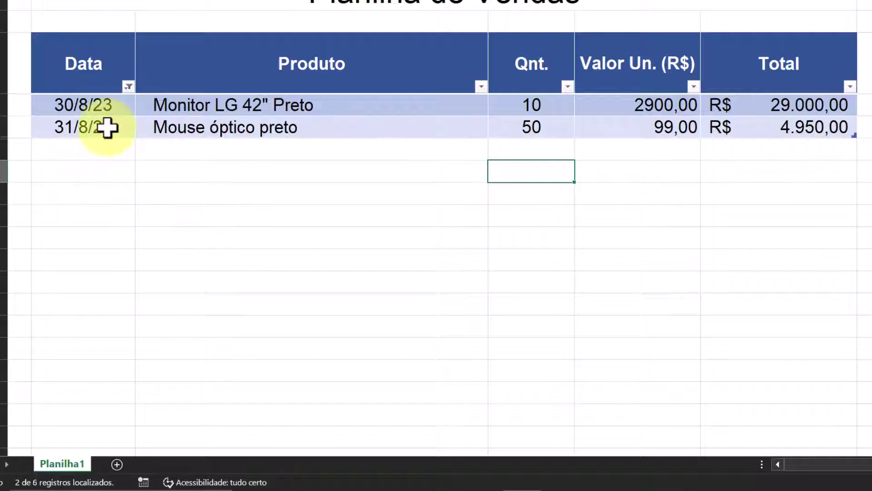
Restore all dates in the Data column's filter with "(Selecionar Tudo)"
{"action": "left_click", "coordinate": [129, 86]}
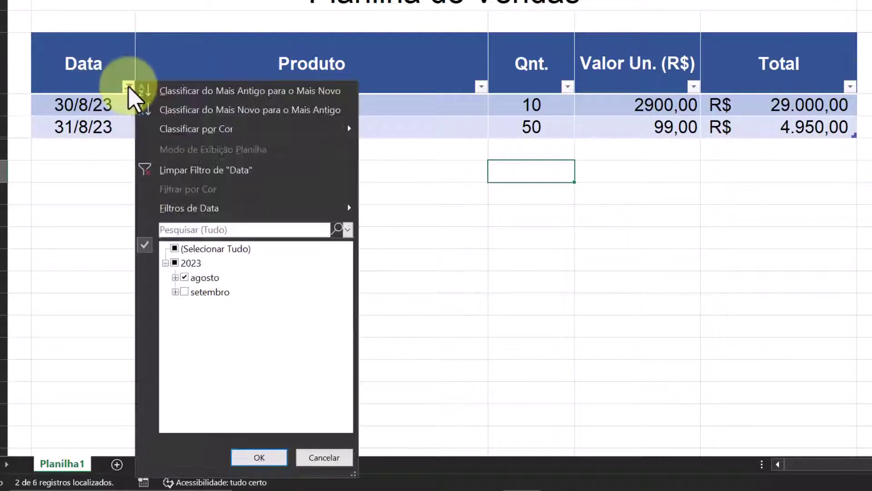
{"action": "left_click", "coordinate": [174, 249]}
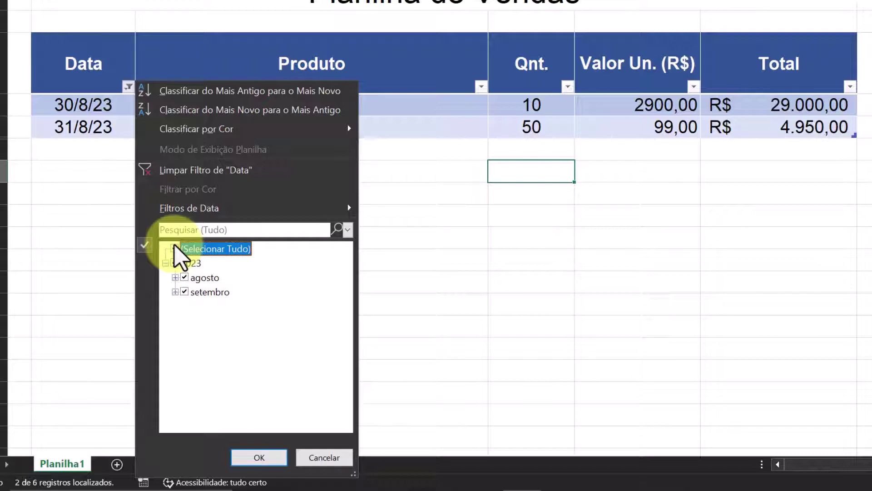
{"action": "left_click", "coordinate": [272, 458]}
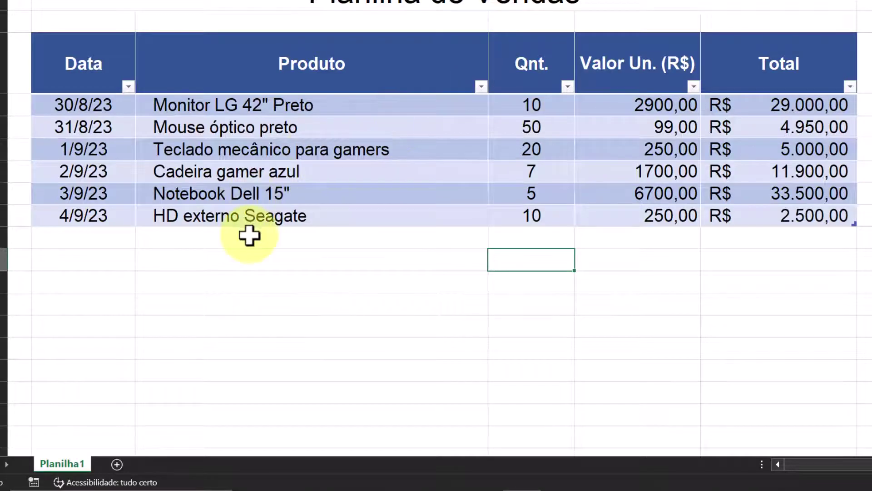
Copy the product Monitor LG 42" Preto from C6 into the Produto cell directly below the table's last row
{"action": "left_click", "coordinate": [219, 102]}
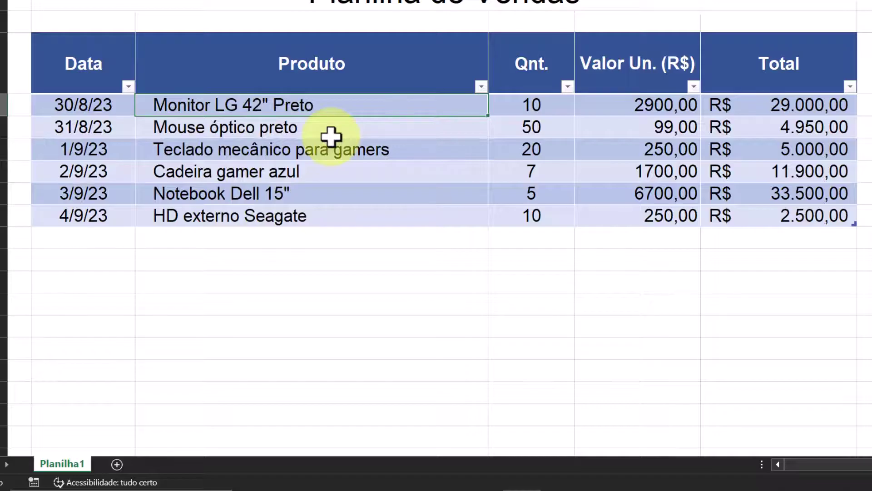
{"action": "key", "text": "ctrl+c"}
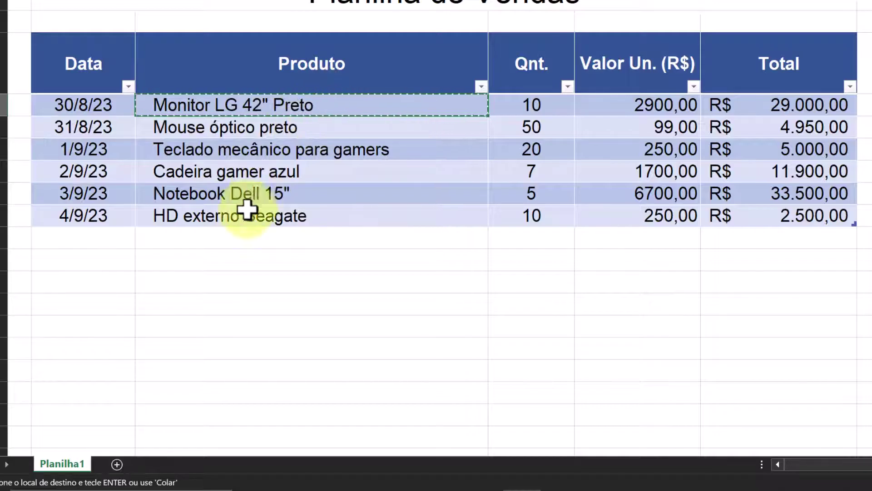
{"action": "left_click", "coordinate": [237, 238]}
{"action": "key", "text": "ctrl+v"}
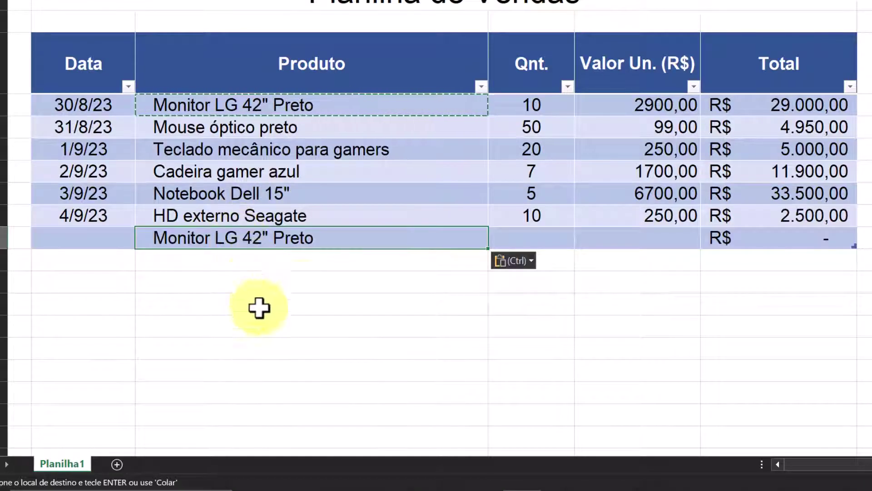
{"action": "left_click", "coordinate": [364, 262]}
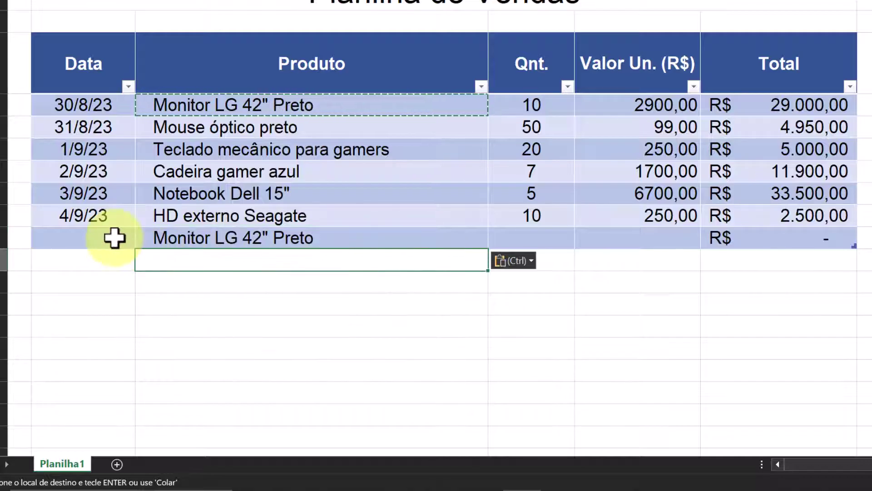
Fill the date series down from B11 to put 5/9/23 in the new row's Data cell
{"action": "left_click", "coordinate": [115, 237]}
{"action": "left_click", "coordinate": [111, 211]}
{"action": "left_click_drag", "start_coordinate": [137, 227], "coordinate": [128, 245]}
{"action": "left_click", "coordinate": [129, 264]}
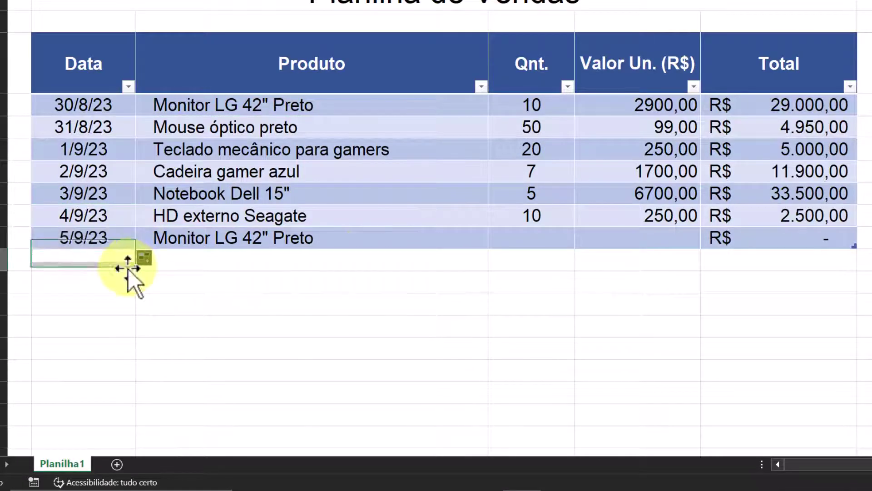
{"action": "left_click", "coordinate": [307, 240]}
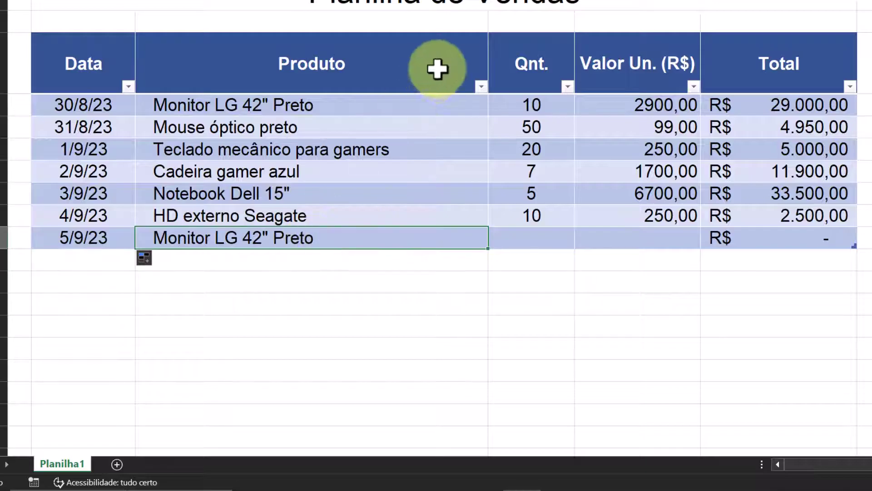
Filter the Produto column to show only the Monitor LG 42" Preto rows
{"action": "left_click", "coordinate": [481, 86]}
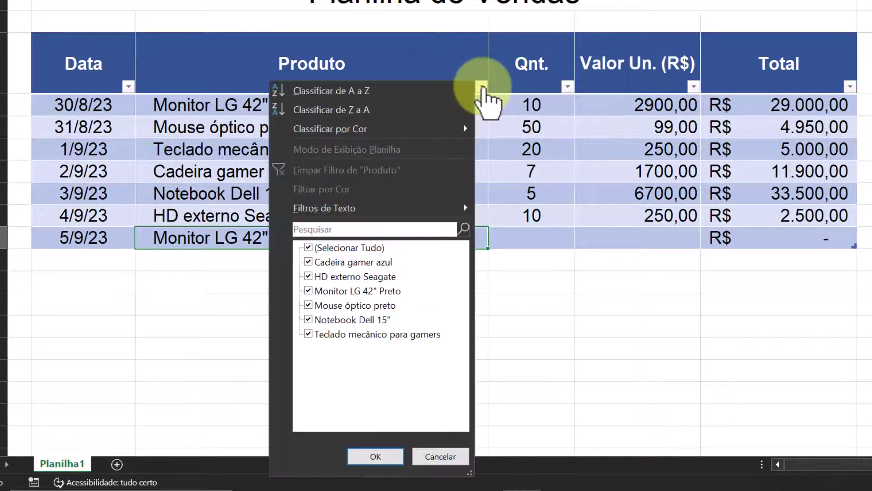
{"action": "left_click", "coordinate": [317, 248]}
{"action": "left_click", "coordinate": [311, 291]}
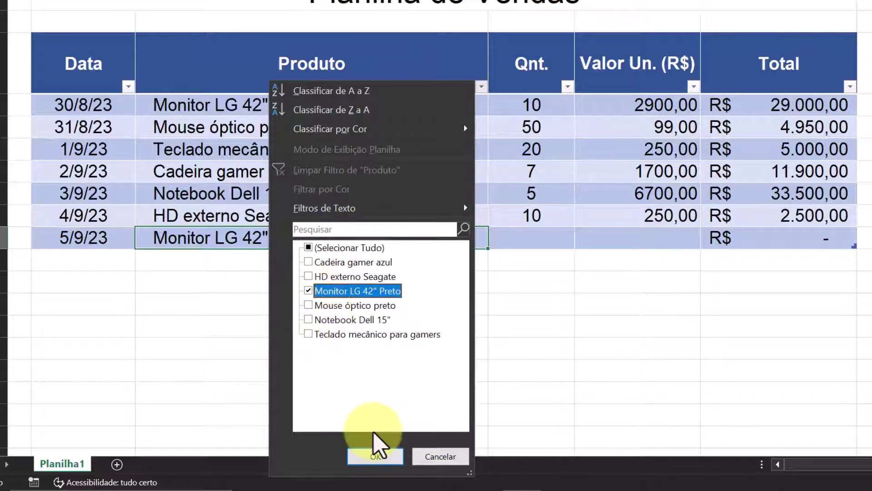
{"action": "left_click", "coordinate": [377, 456]}
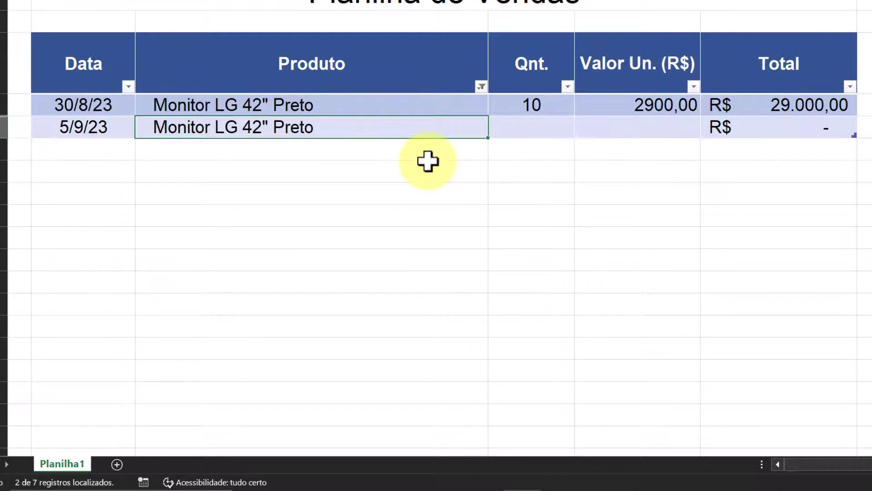
Undo the product filter and the added row, and cancel the pending copy selection
{"action": "key", "text": "ctrl+z"}
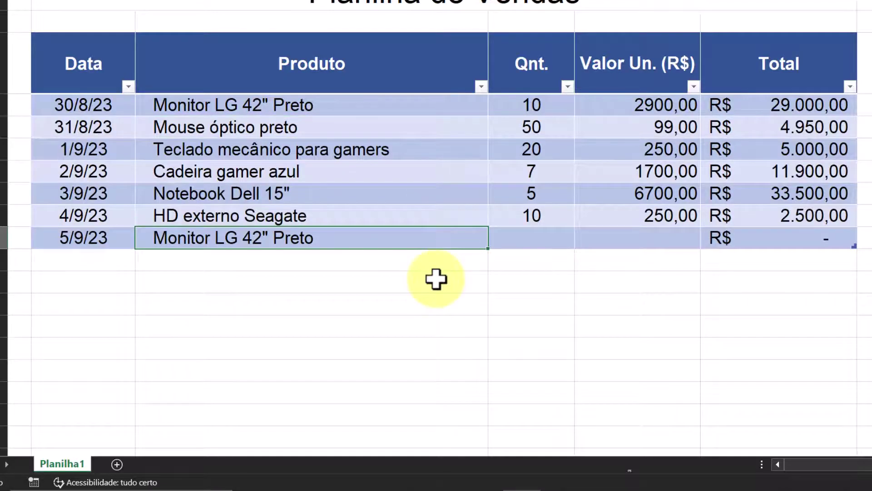
{"action": "key", "text": "ctrl+z"}
{"action": "key", "text": "ctrl+z"}
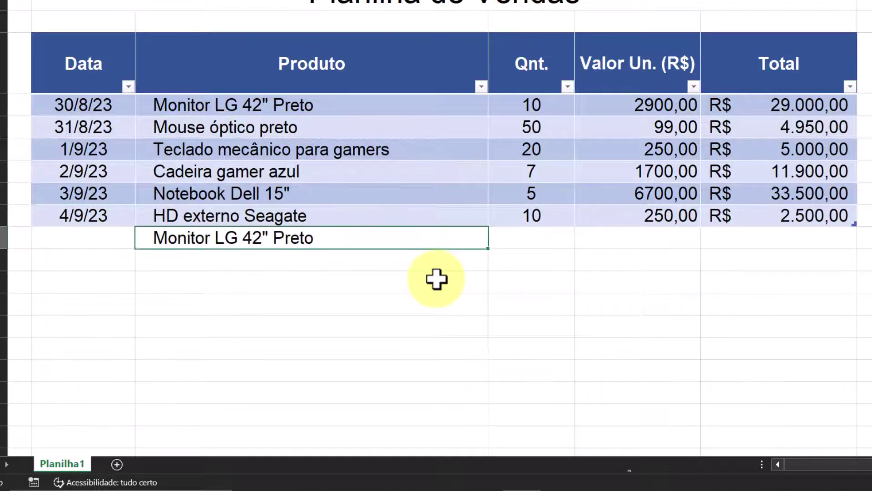
{"action": "key", "text": "ctrl+z"}
{"action": "left_click", "coordinate": [443, 258]}
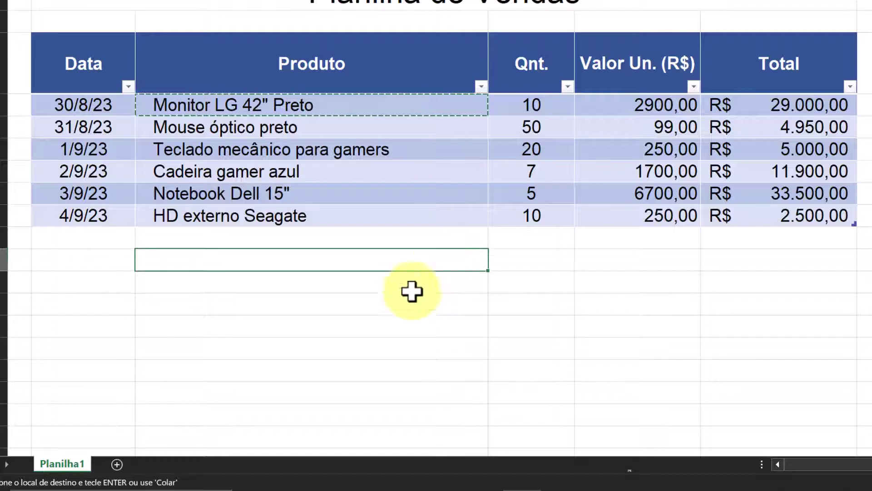
{"action": "key", "text": "Escape"}
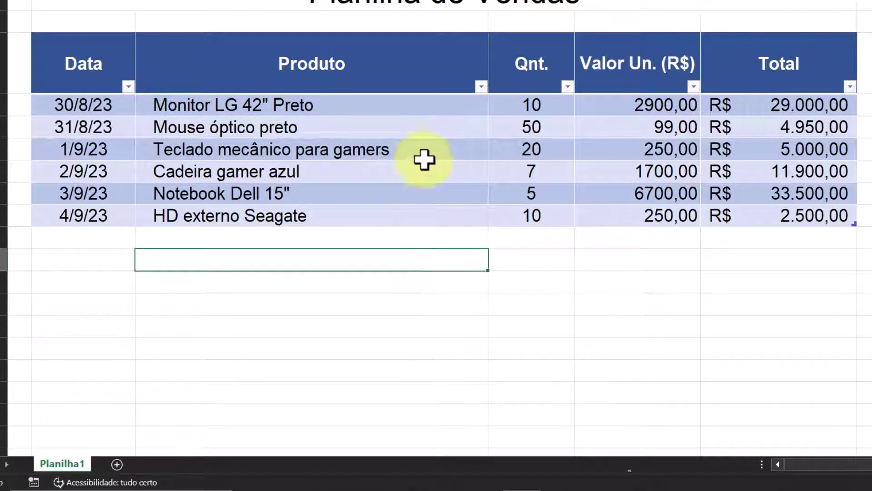
Try the "Última Coluna" emphasis in the sales table's style options, and turn it off again
{"action": "left_click", "coordinate": [419, 132]}
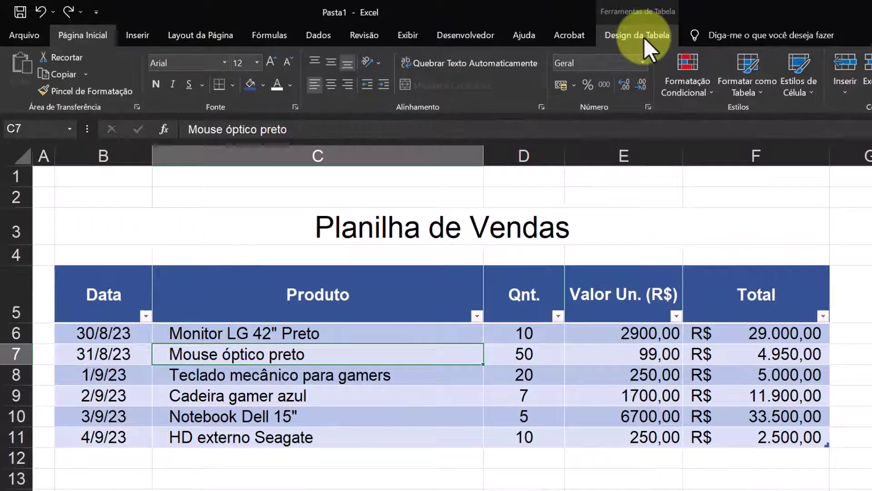
{"action": "left_click", "coordinate": [644, 37]}
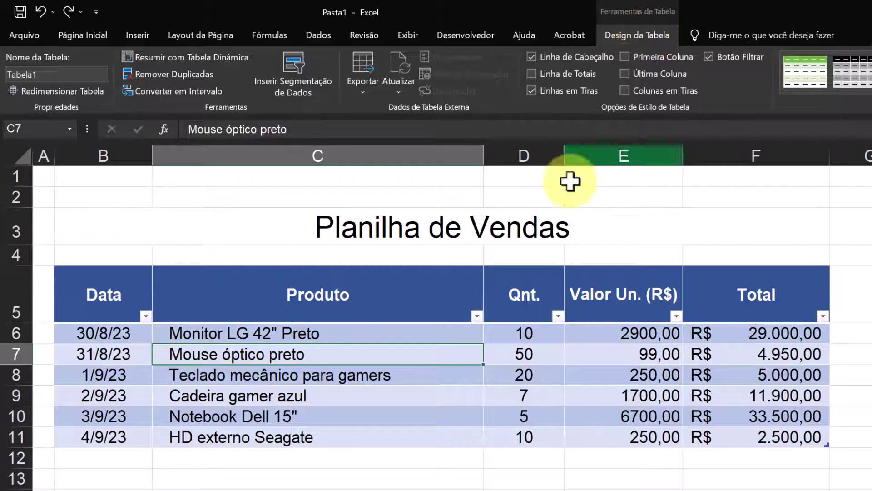
{"action": "left_click", "coordinate": [393, 411]}
{"action": "left_click", "coordinate": [571, 384]}
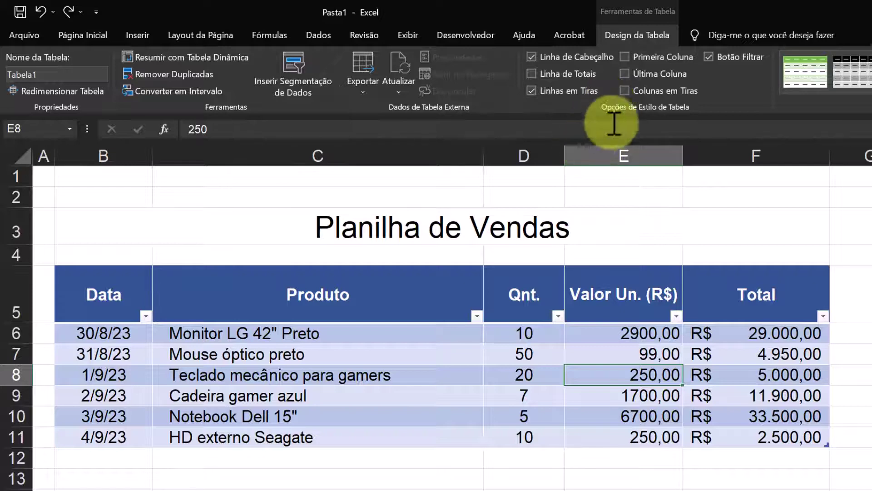
{"action": "left_click", "coordinate": [626, 73]}
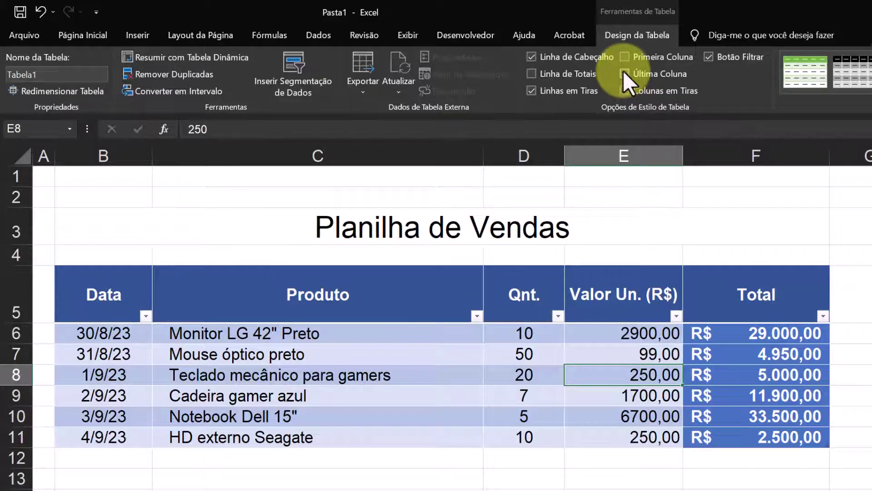
{"action": "left_click", "coordinate": [625, 72]}
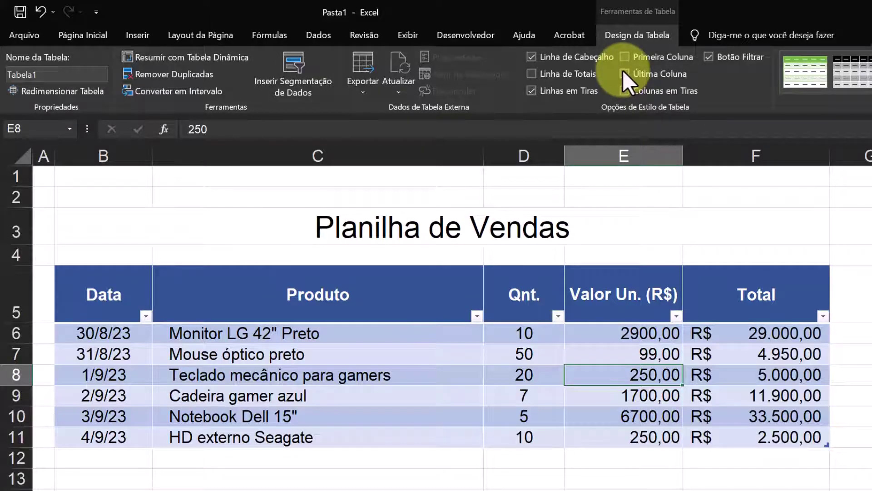
Add a totals row to the sales table with the "Linha de Totais" option
{"action": "left_click", "coordinate": [531, 74]}
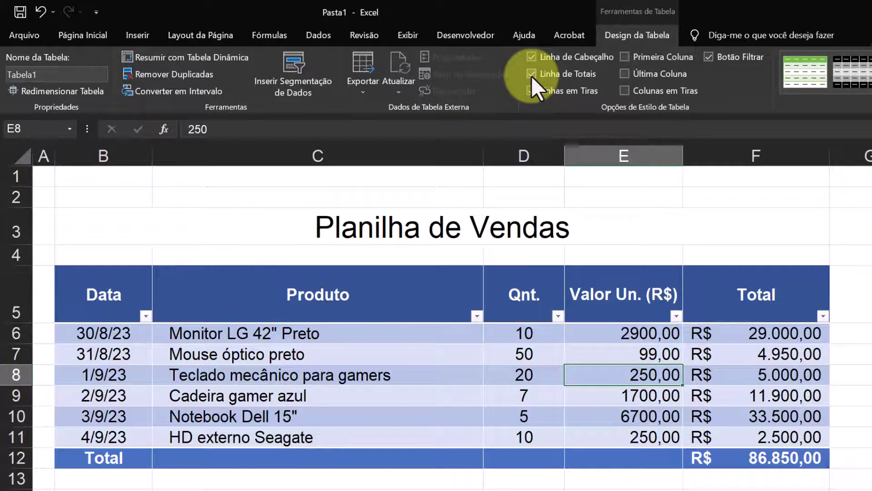
{"action": "left_click", "coordinate": [531, 74]}
{"action": "left_click", "coordinate": [532, 74]}
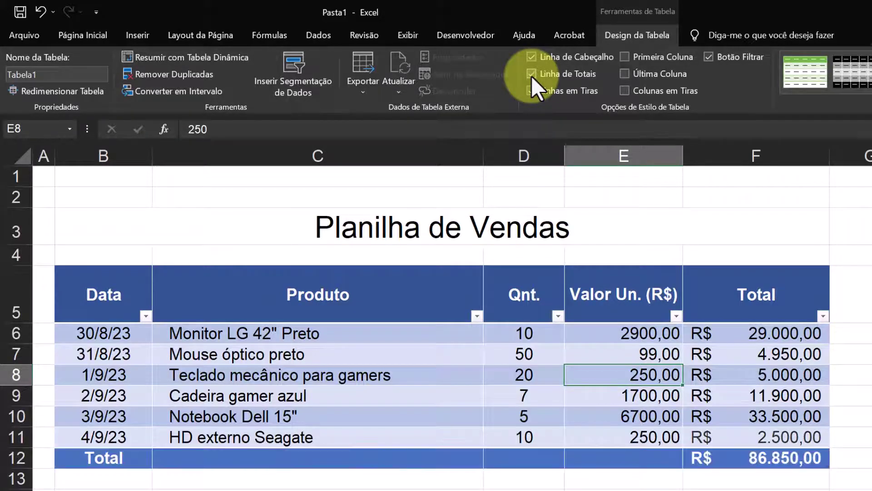
{"action": "left_click", "coordinate": [532, 74]}
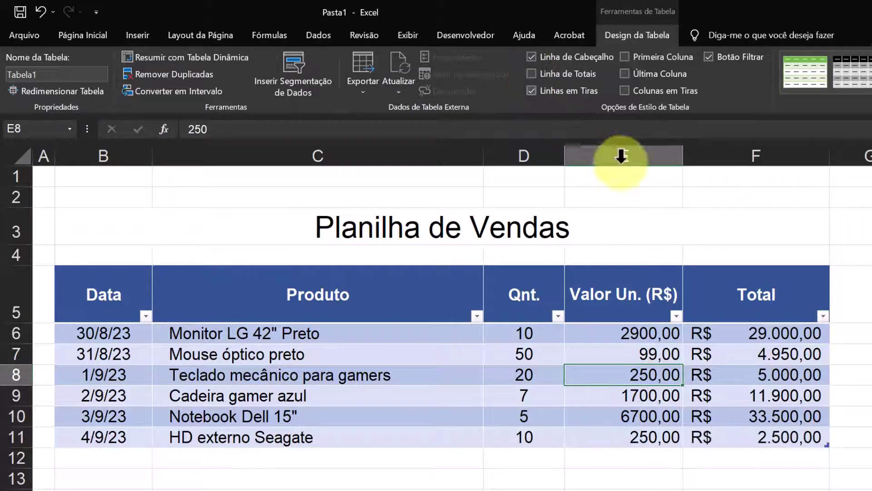
{"action": "left_click", "coordinate": [531, 74]}
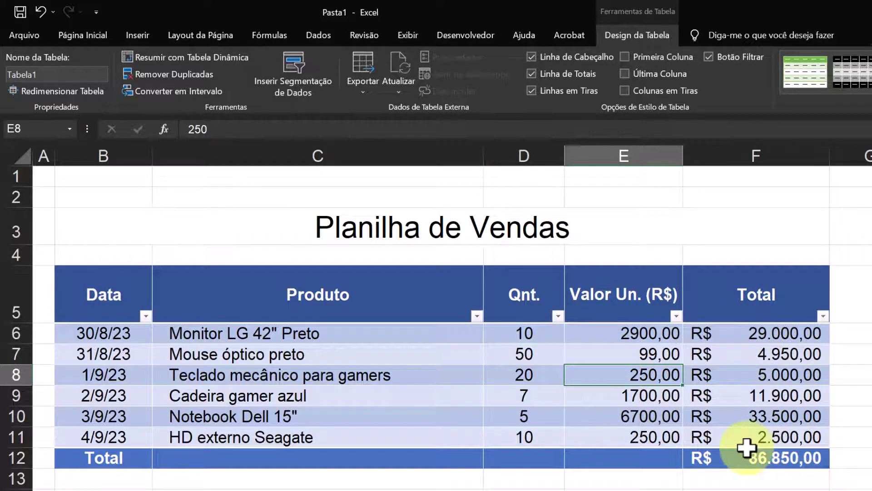
Try Soma as the Qnt. column's function in the totals row, and reset it to Nenhum
{"action": "left_click", "coordinate": [535, 459]}
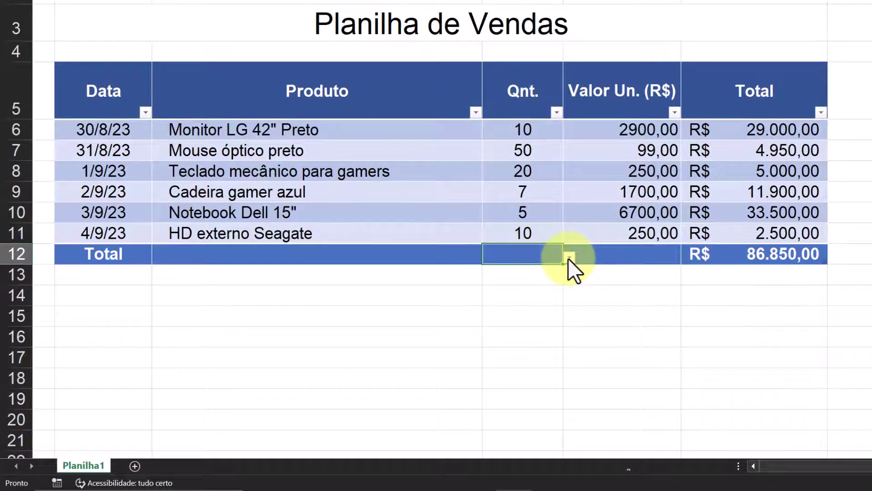
{"action": "left_click", "coordinate": [568, 257]}
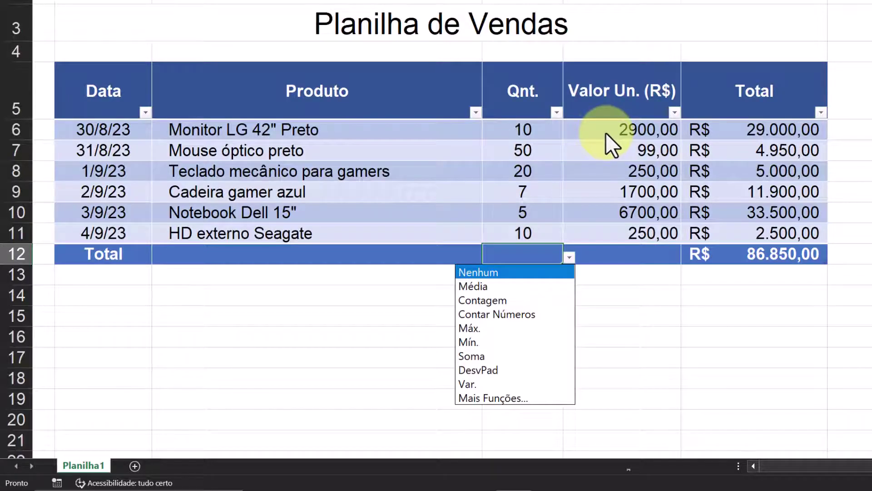
{"action": "left_click", "coordinate": [517, 357]}
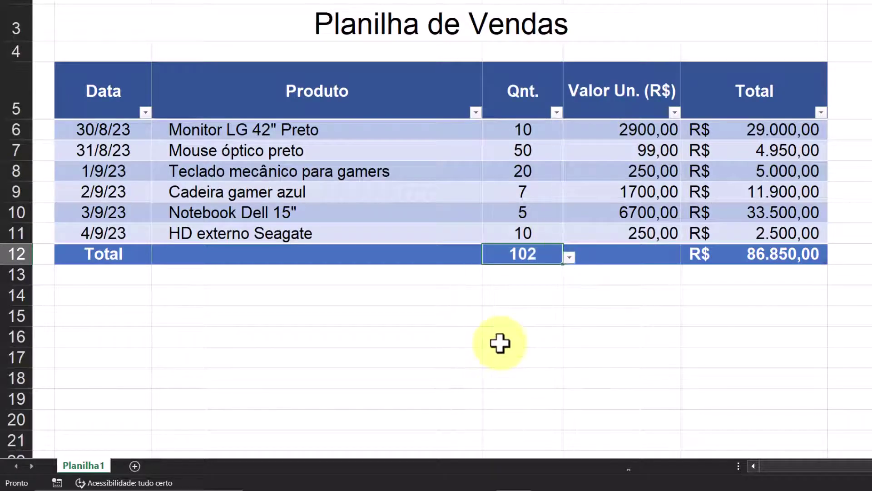
{"action": "left_click", "coordinate": [570, 257]}
{"action": "left_click", "coordinate": [540, 273]}
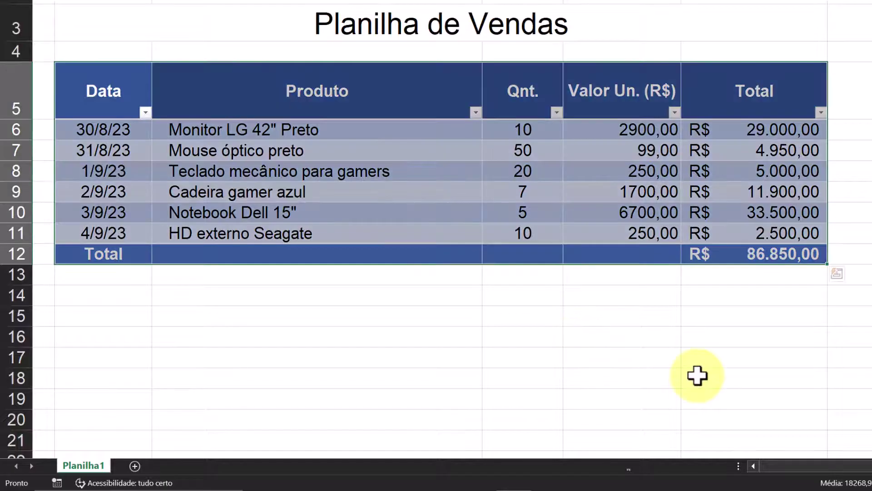
Convert the sales table into a normal range and confirm the conversion
{"action": "left_click", "coordinate": [697, 373]}
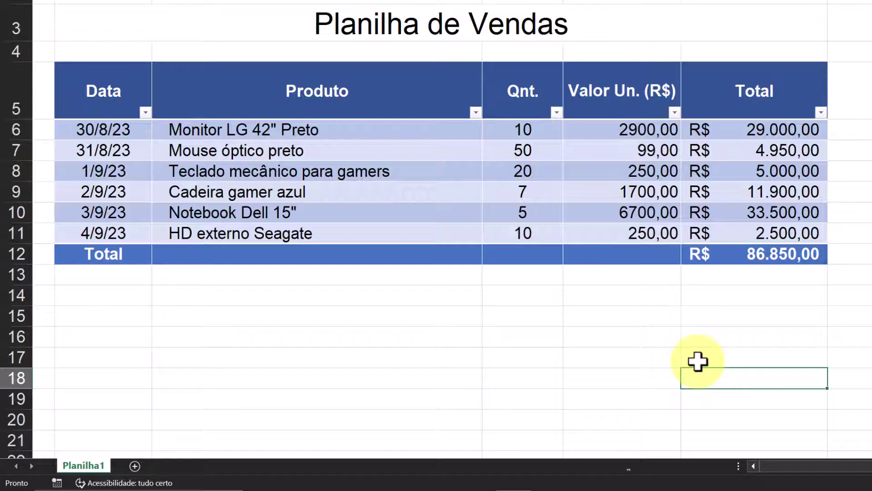
{"action": "mouse_move", "coordinate": [104, 129]}
{"action": "left_mouse_down"}
{"action": "mouse_move", "coordinate": [643, 210]}
{"action": "mouse_move", "coordinate": [765, 240]}
{"action": "left_mouse_up"}
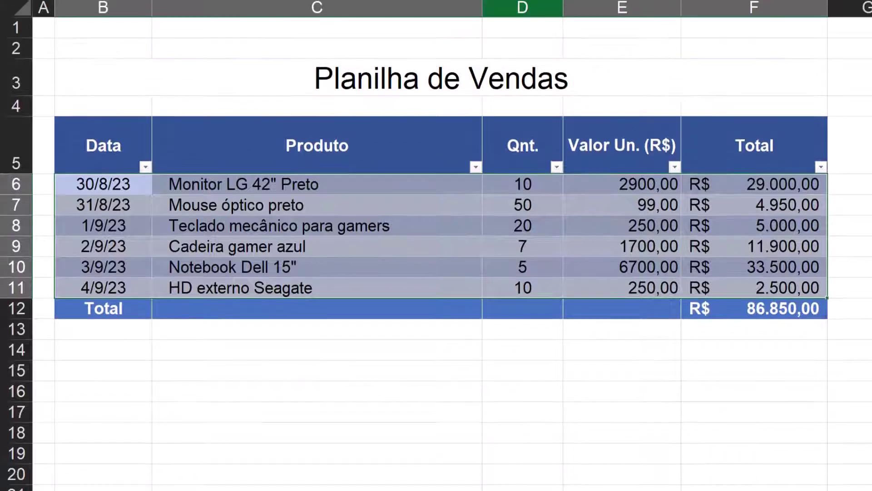
{"action": "left_click", "coordinate": [639, 35]}
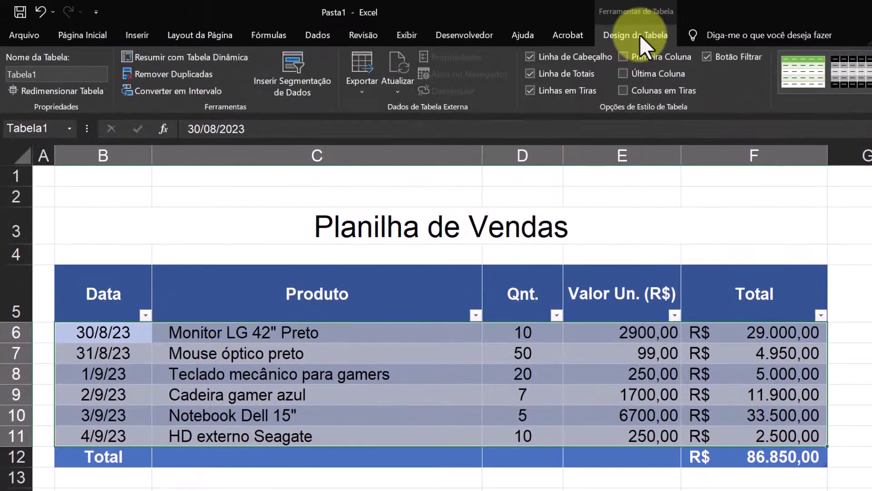
{"action": "left_click", "coordinate": [177, 93]}
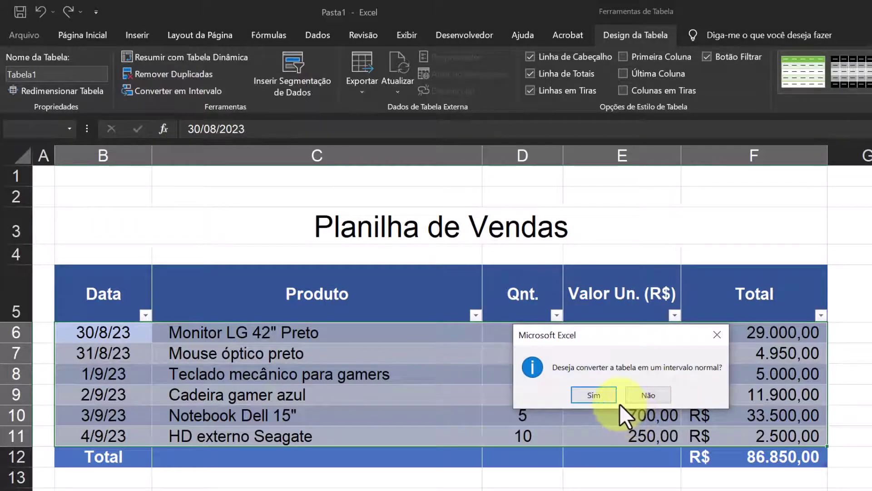
{"action": "left_click", "coordinate": [604, 394]}
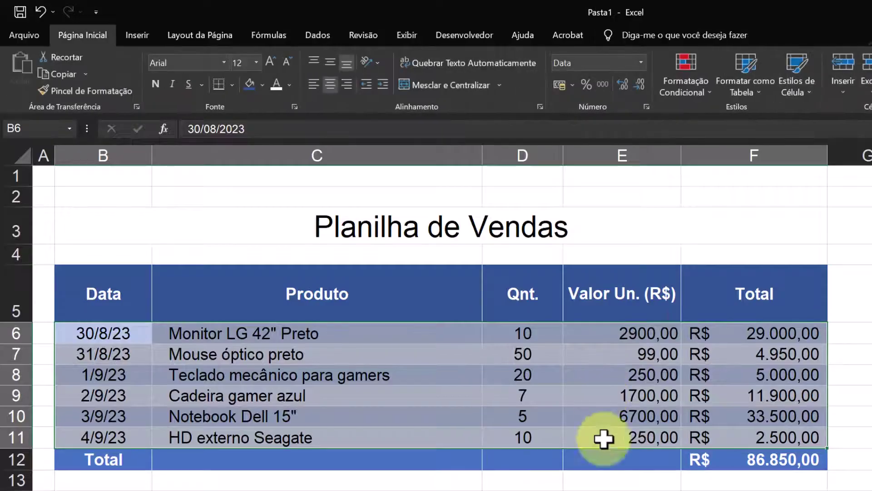
{"action": "left_click", "coordinate": [603, 490]}
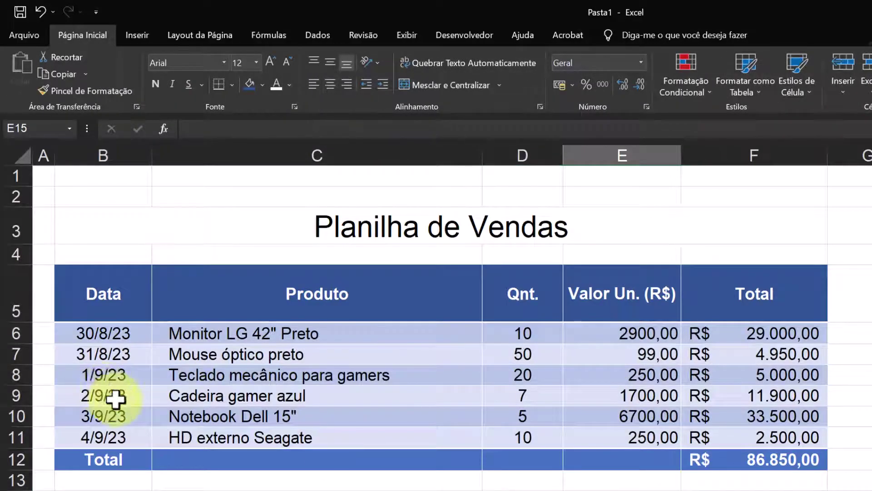
{"action": "left_click", "coordinate": [119, 356]}
{"action": "left_click", "coordinate": [124, 302]}
{"action": "left_click_drag", "start_coordinate": [124, 302], "coordinate": [728, 456]}
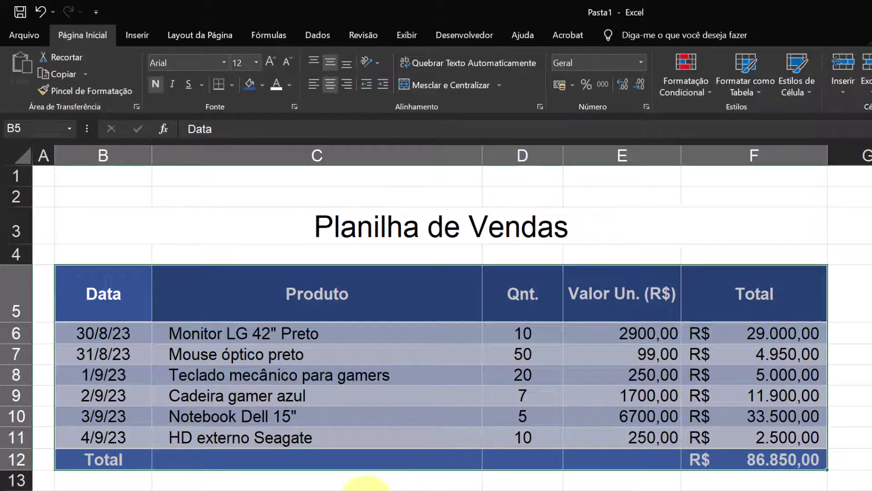
{"action": "left_click", "coordinate": [358, 490]}
Insert an empty row 12 directly above the blue Total row
{"action": "left_click", "coordinate": [109, 458]}
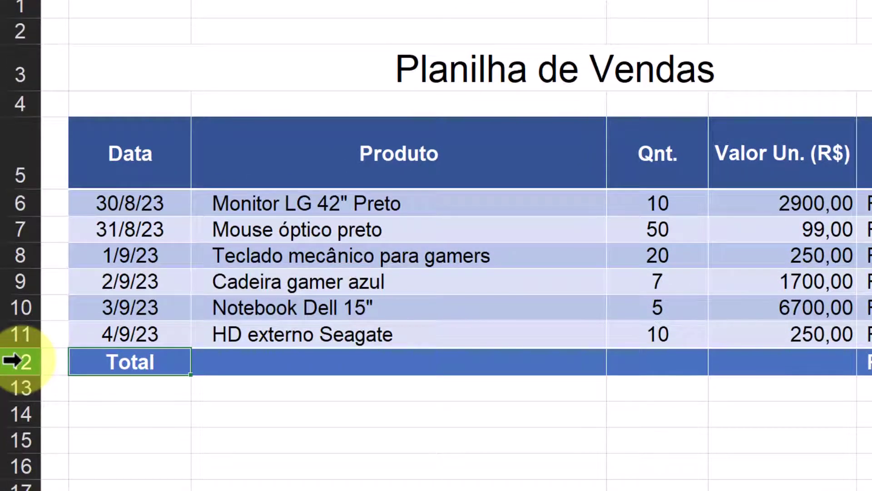
{"action": "right_click", "coordinate": [11, 360]}
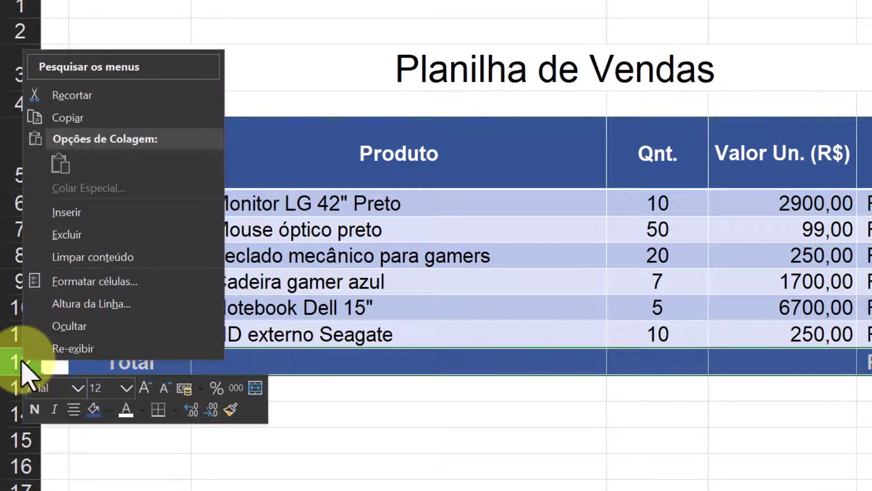
{"action": "left_click", "coordinate": [98, 211]}
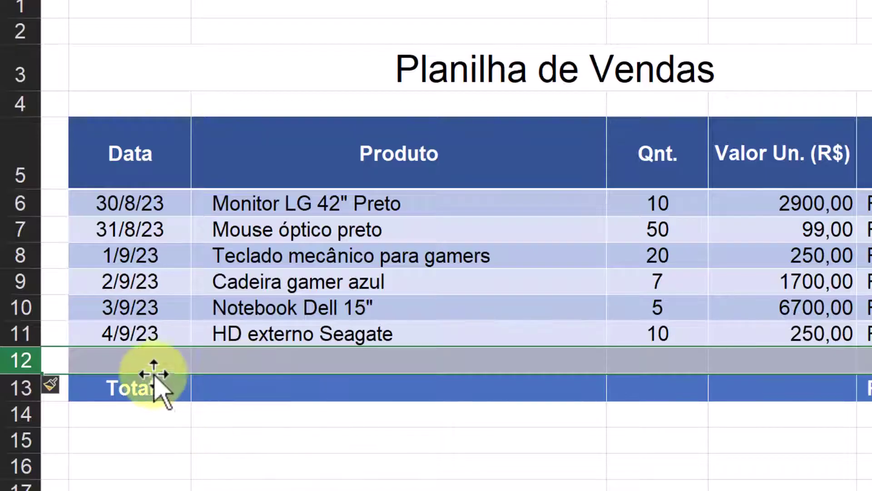
Enter the date 05/09 and the product Microfone in the new row 12
{"action": "left_click", "coordinate": [150, 356]}
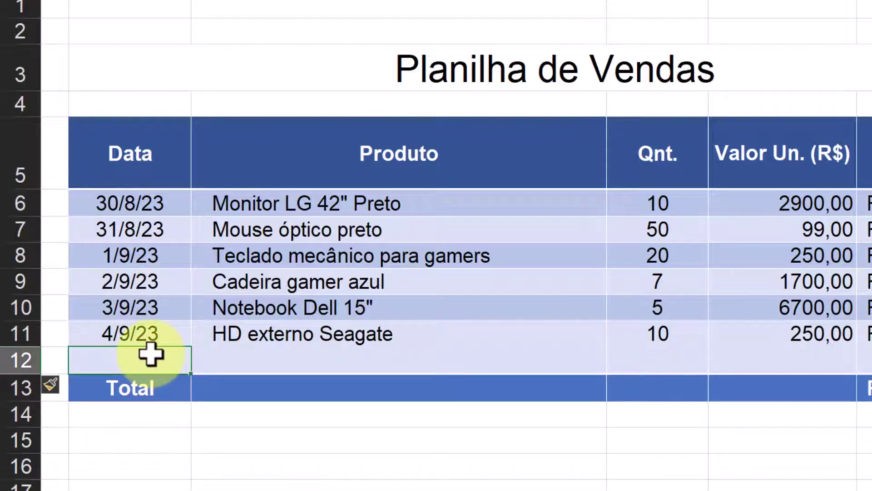
{"action": "type", "text": "05/0"}
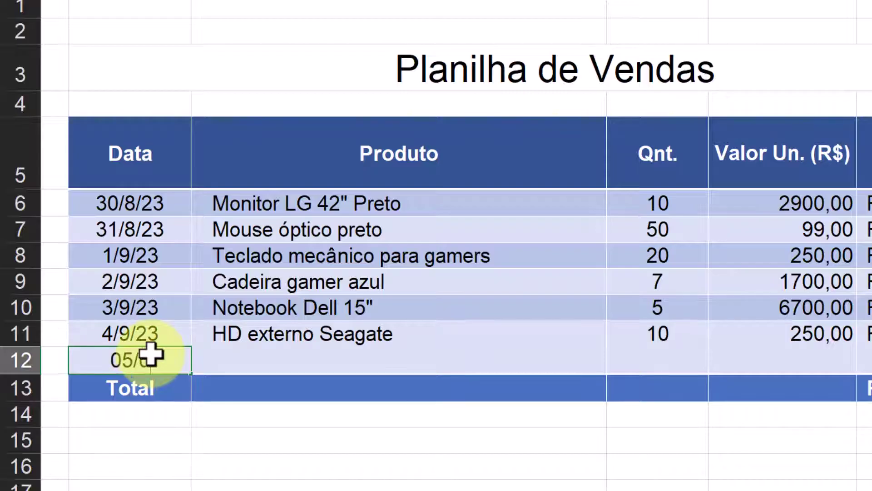
{"action": "type", "text": "9"}
{"action": "key", "text": "Return"}
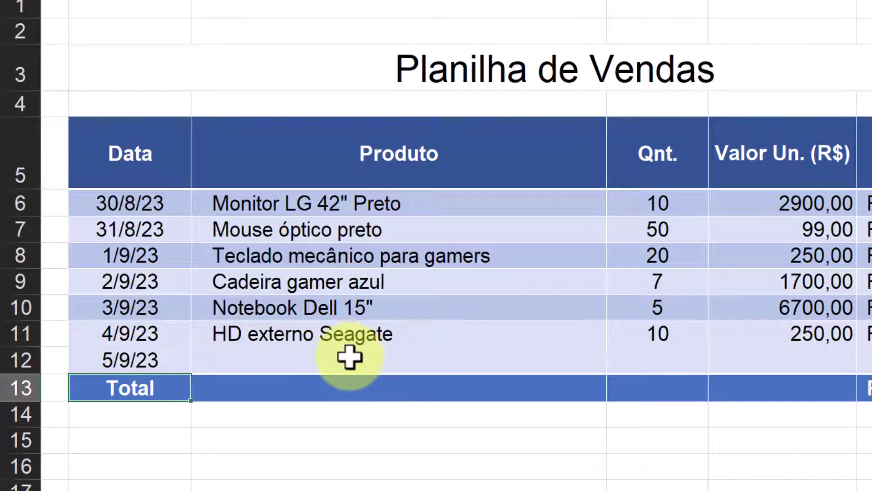
{"action": "left_click", "coordinate": [363, 364]}
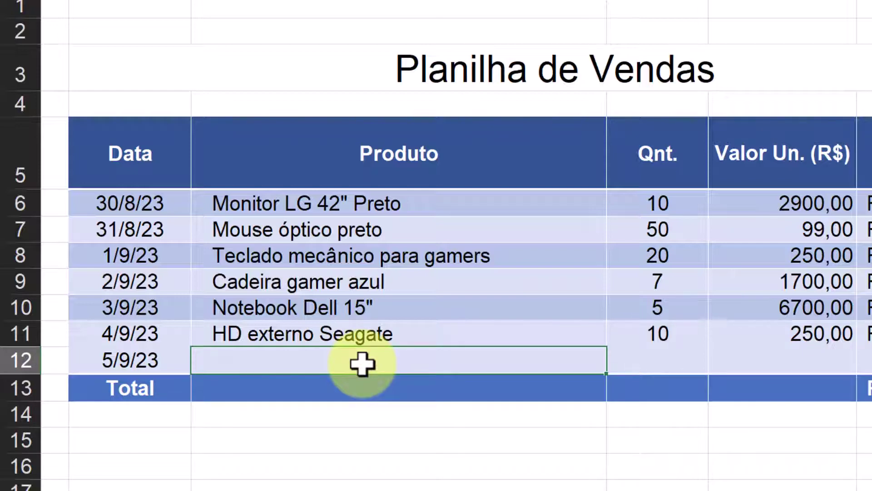
{"action": "type", "text": "Microfone"}
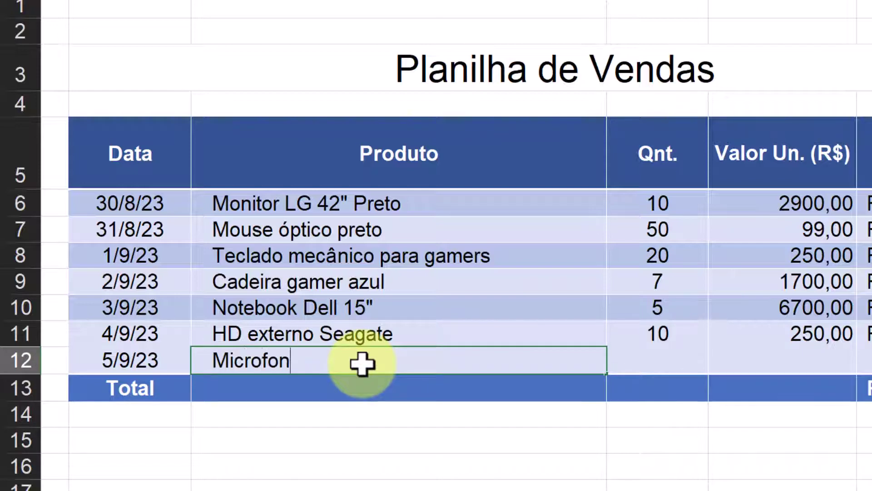
{"action": "key", "text": "Return"}
{"action": "left_click", "coordinate": [328, 357]}
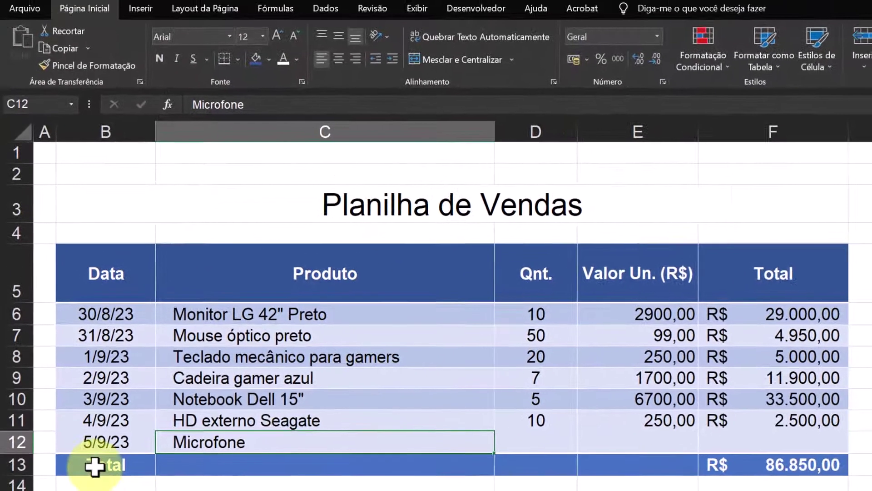
{"action": "left_click_drag", "start_coordinate": [94, 466], "coordinate": [786, 467]}
{"action": "left_click_drag", "start_coordinate": [106, 273], "coordinate": [779, 449]}
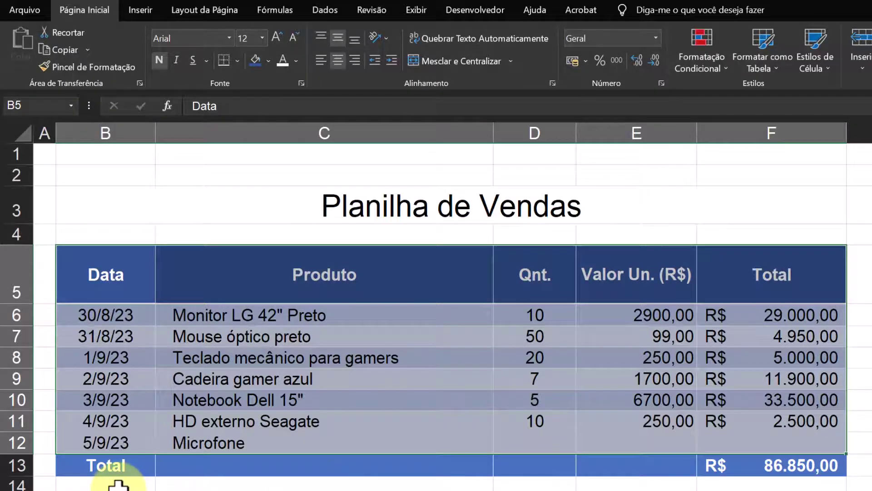
Enter a quantity of 5 and a unit value of 300 for the Microfone row
{"action": "left_click", "coordinate": [547, 441]}
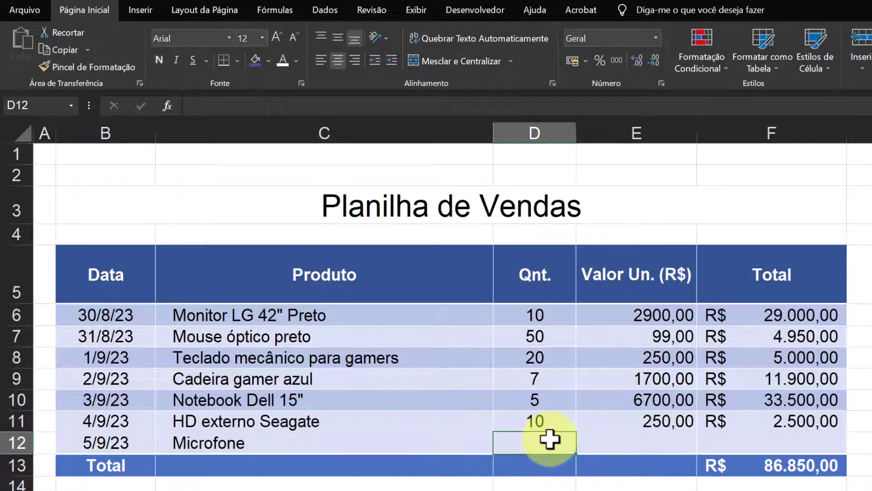
{"action": "type", "text": "5"}
{"action": "key", "text": "Return"}
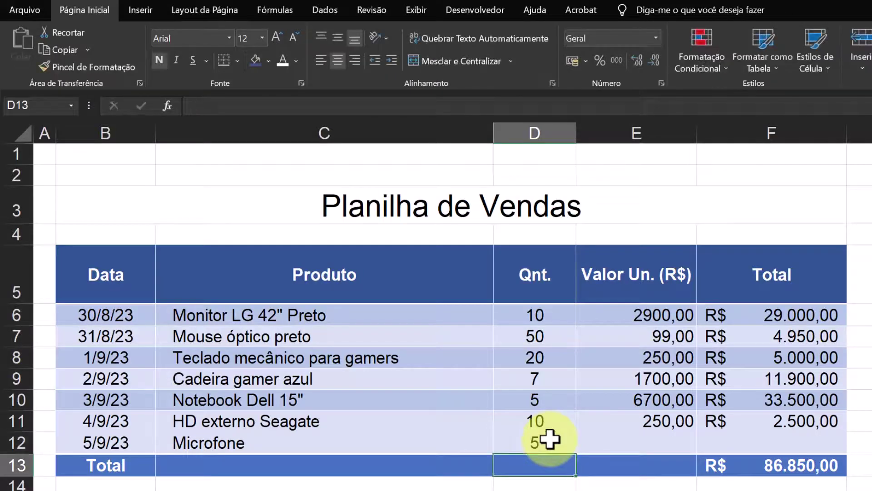
{"action": "left_click", "coordinate": [638, 443]}
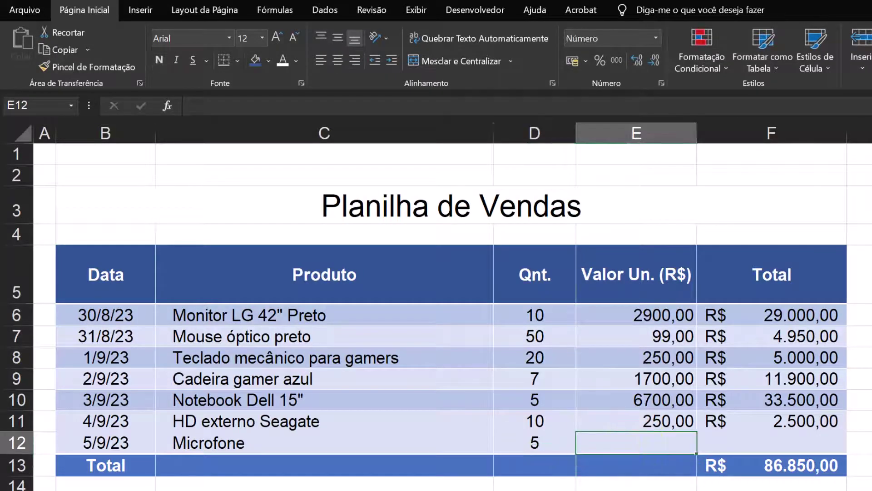
{"action": "type", "text": "2"}
{"action": "key", "text": "BackSpace"}
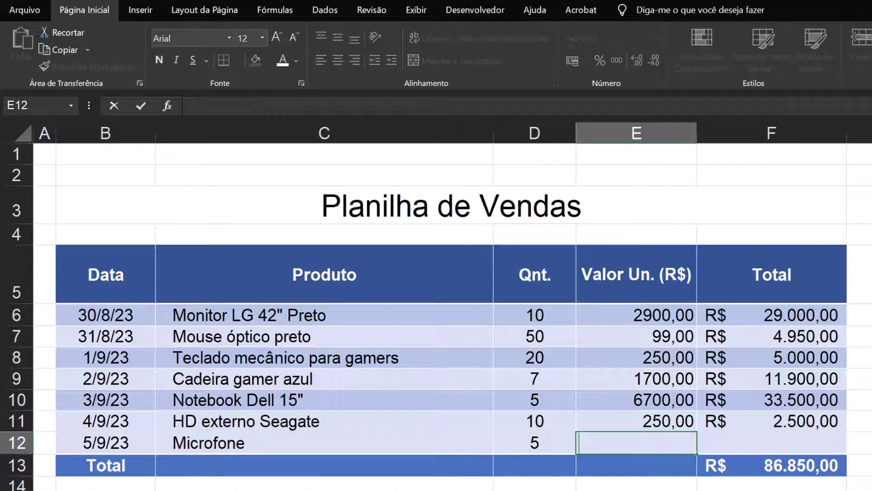
{"action": "type", "text": "300"}
{"action": "key", "text": "Return"}
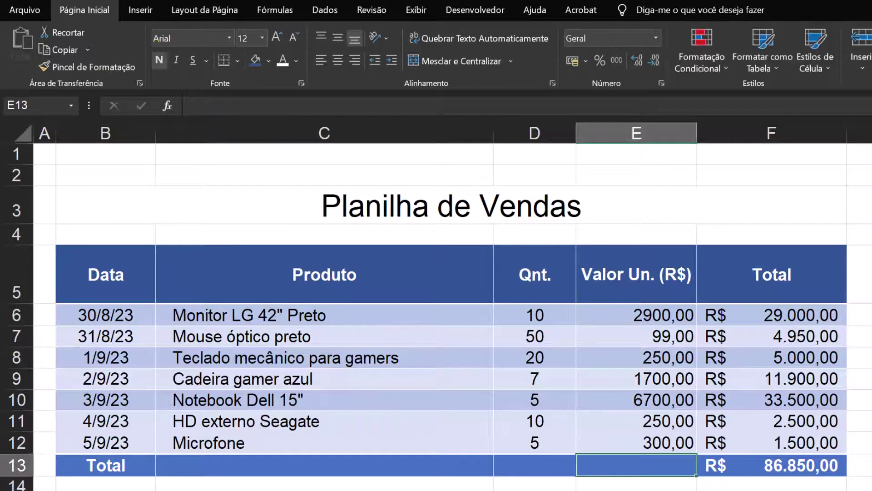
Clear all contents and formatting from the Total row, cells B13 to F13
{"action": "left_click", "coordinate": [797, 439]}
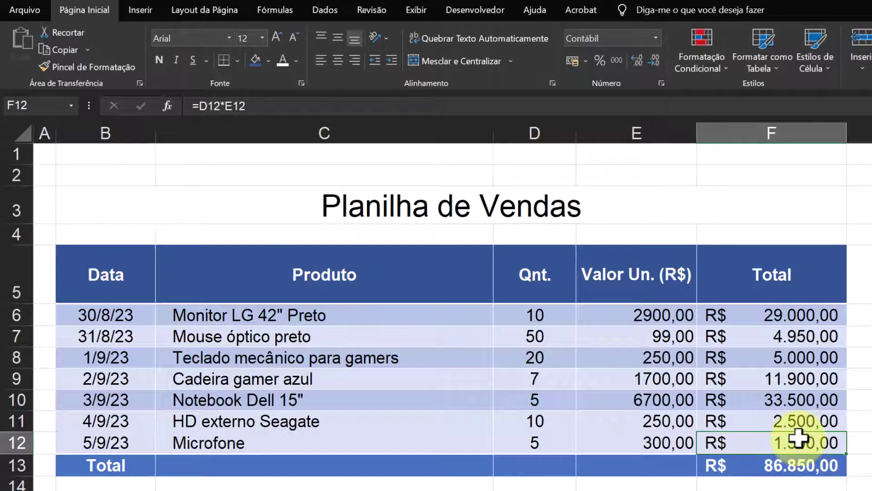
{"action": "left_click", "coordinate": [793, 463]}
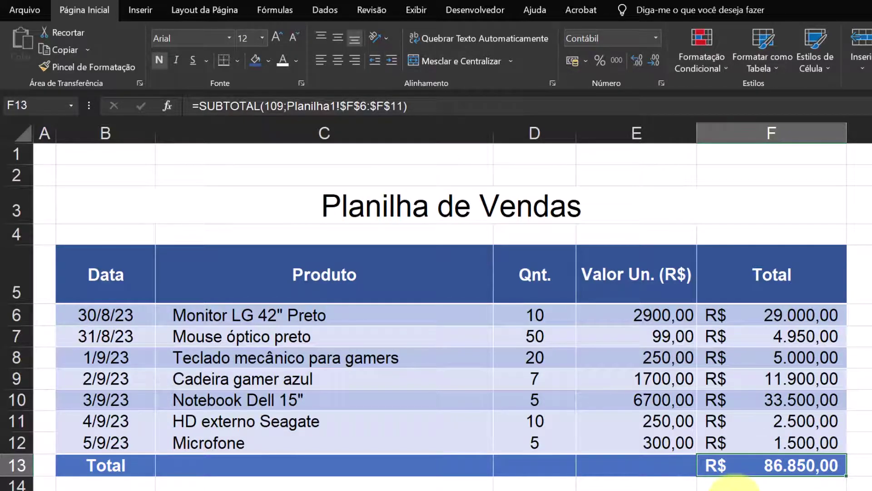
{"action": "left_click", "coordinate": [77, 465]}
{"action": "left_click_drag", "start_coordinate": [246, 470], "coordinate": [785, 472]}
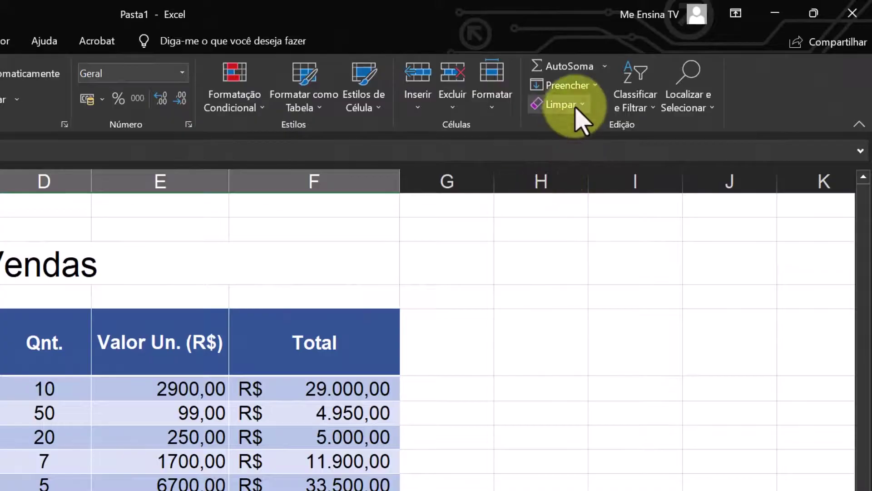
{"action": "left_click", "coordinate": [758, 88]}
{"action": "left_click", "coordinate": [581, 127]}
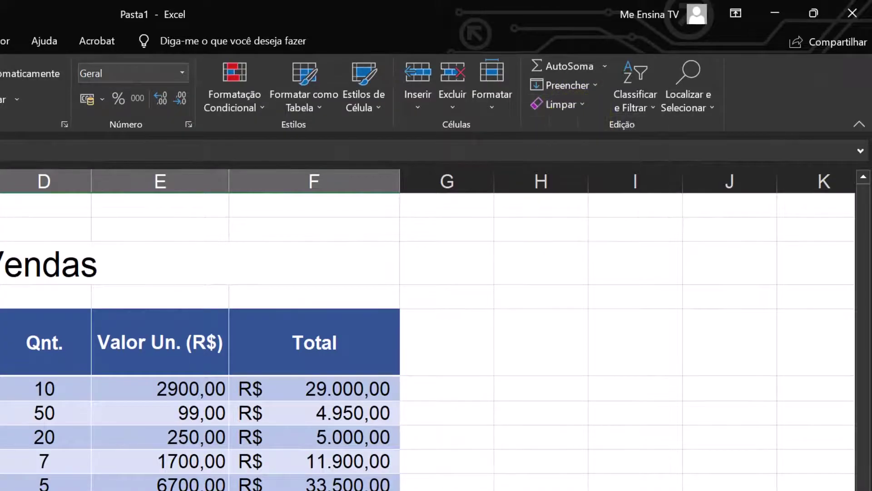
{"action": "left_click", "coordinate": [593, 444]}
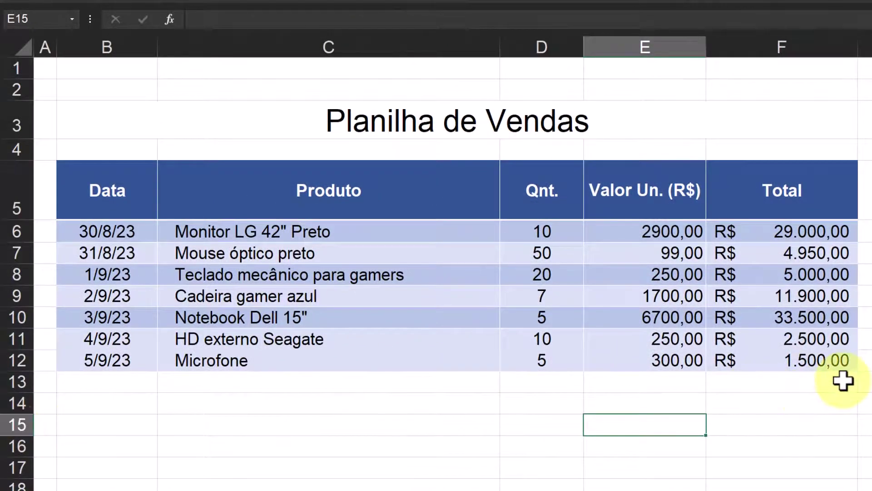
Add an AutoSoma of F6:F12 in cell F13, below the Total column
{"action": "left_click", "coordinate": [843, 380]}
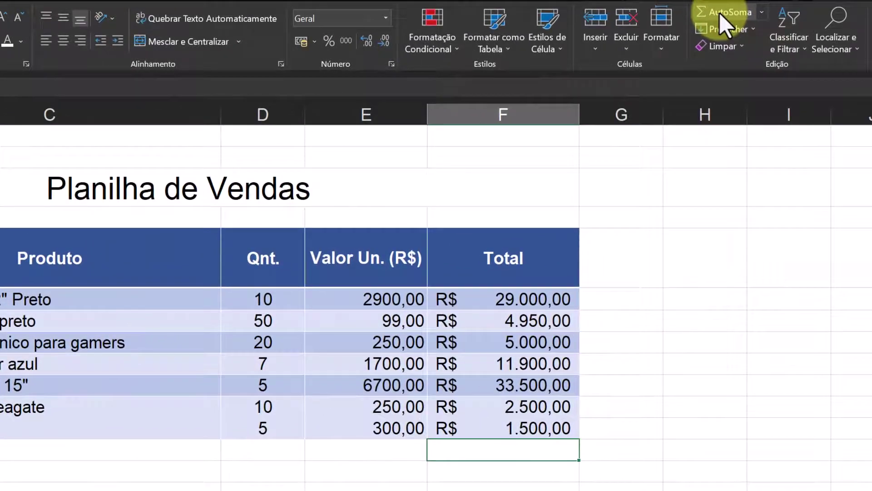
{"action": "left_click", "coordinate": [720, 12]}
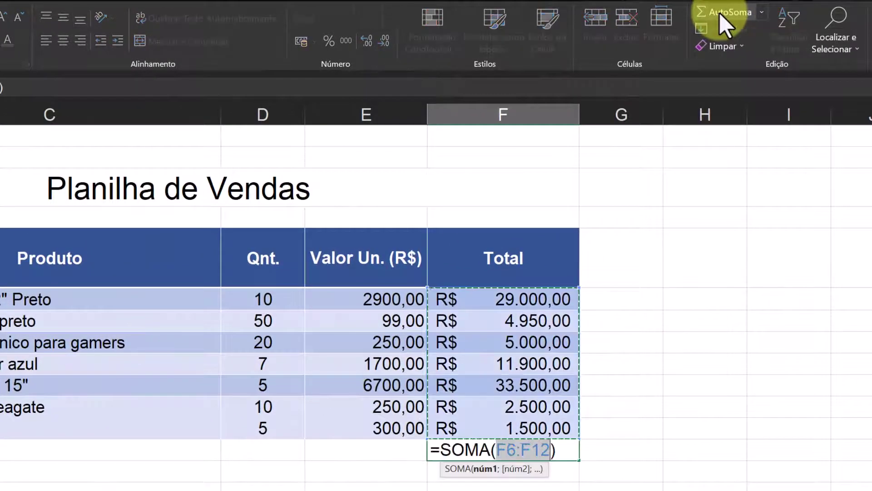
{"action": "key", "text": "Return"}
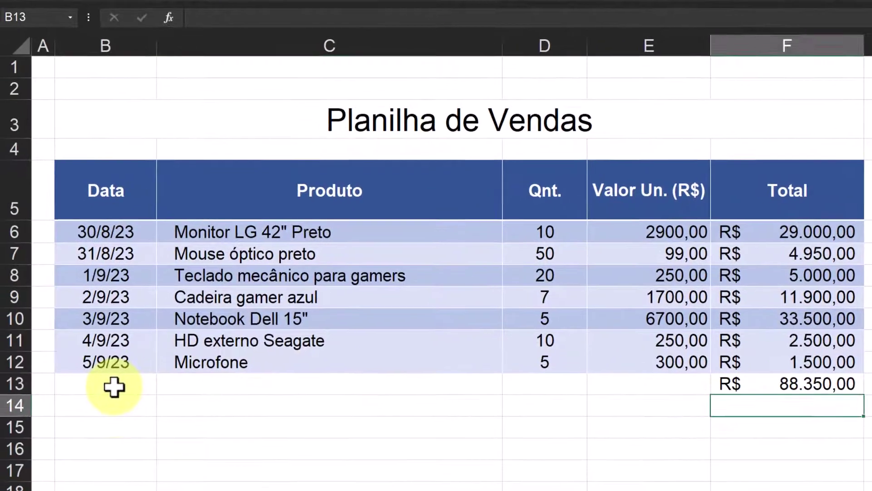
Insert an empty row between the Microfone row and the sum row
{"action": "left_click", "coordinate": [116, 387]}
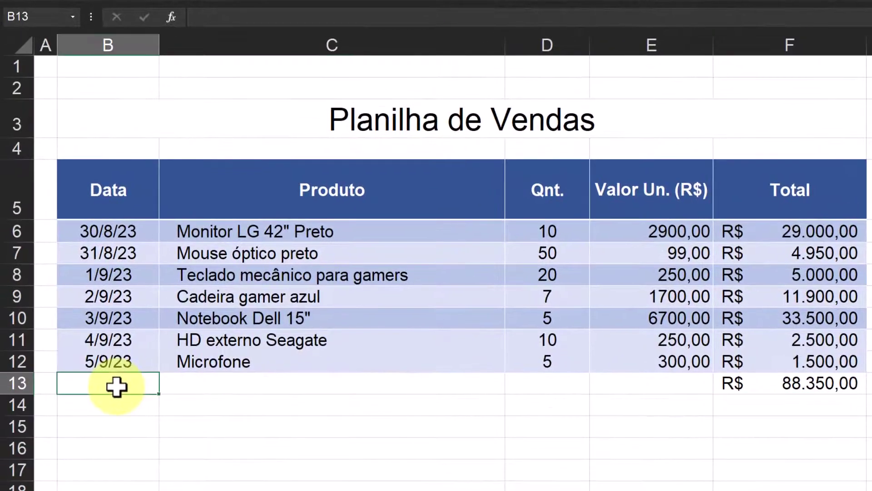
{"action": "right_click", "coordinate": [23, 386]}
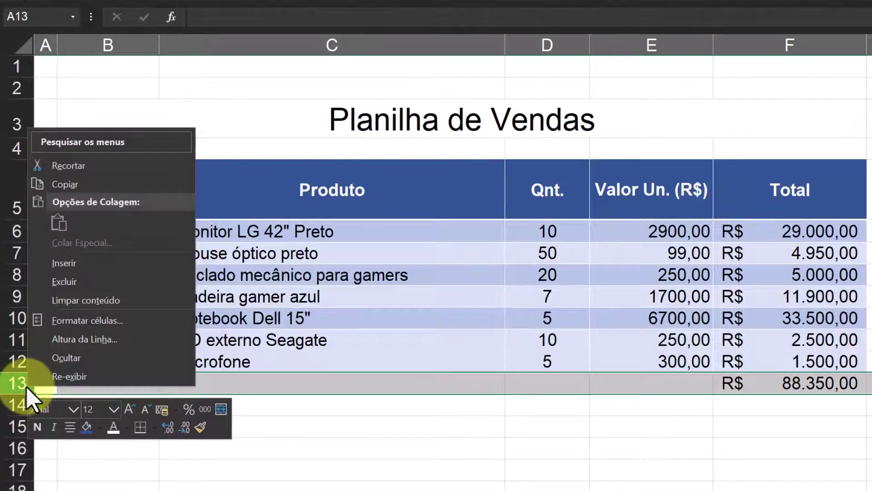
{"action": "left_click", "coordinate": [107, 267]}
Label the sum row TOTAL in cell E14, and turn off capital-letter entry with that cell selected
{"action": "left_click", "coordinate": [665, 407]}
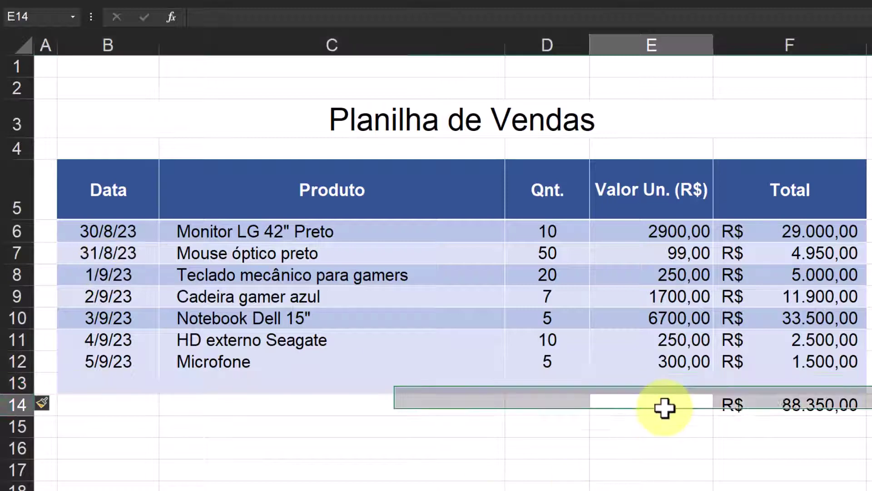
{"action": "type", "text": "TOTAL"}
{"action": "key", "text": "Return"}
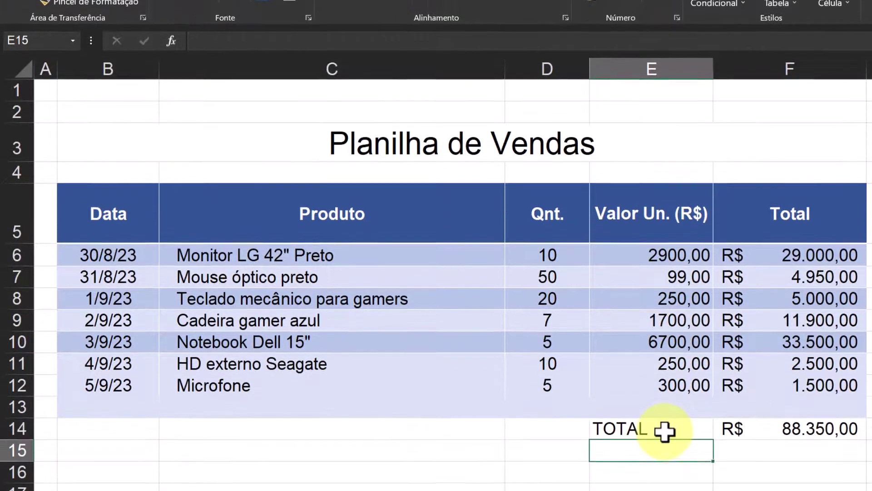
{"action": "left_click", "coordinate": [664, 407]}
{"action": "key", "text": "Caps_Lock"}
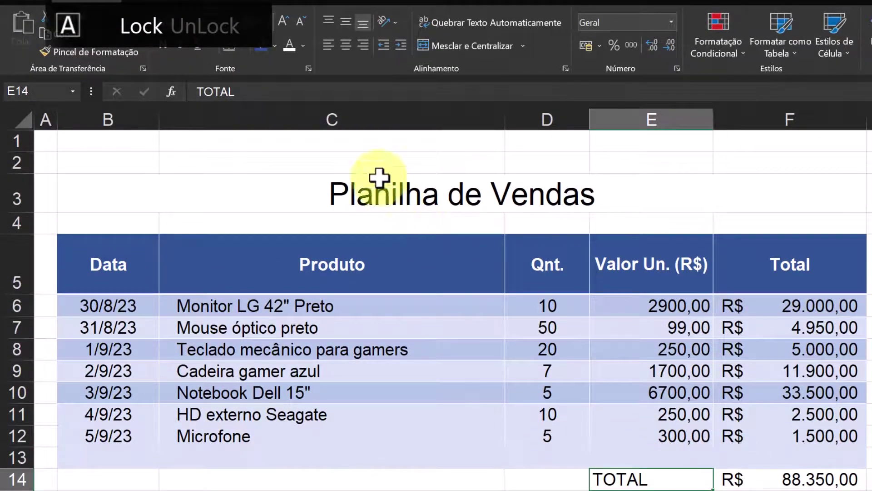
Right-align the TOTAL label in cell E14
{"action": "left_click", "coordinate": [363, 45]}
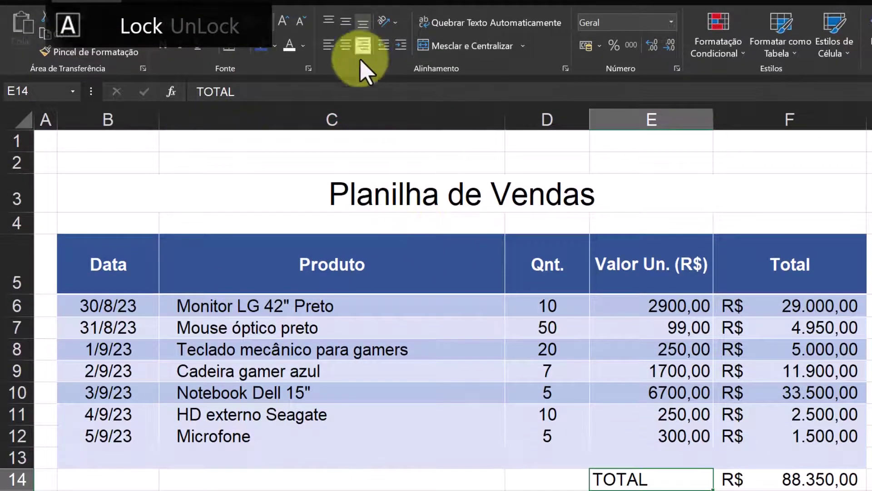
{"action": "key", "text": "Return"}
{"action": "key", "text": "Return"}
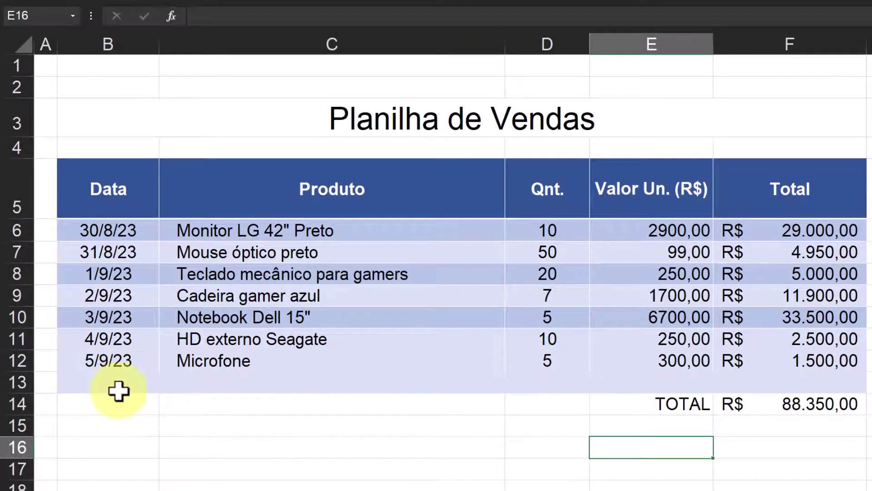
Start a new sale in row 13 with the date 06/09 and the product Monitor LG 42" Preto
{"action": "left_click", "coordinate": [120, 388]}
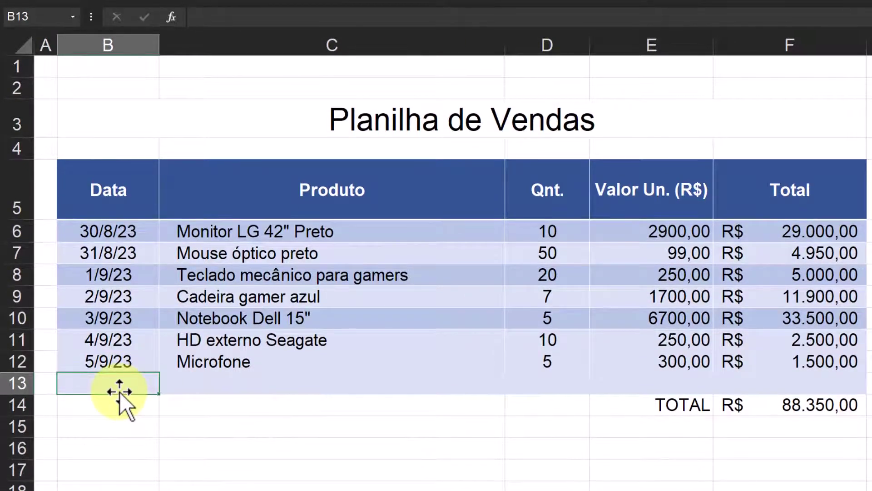
{"action": "type", "text": "06/09"}
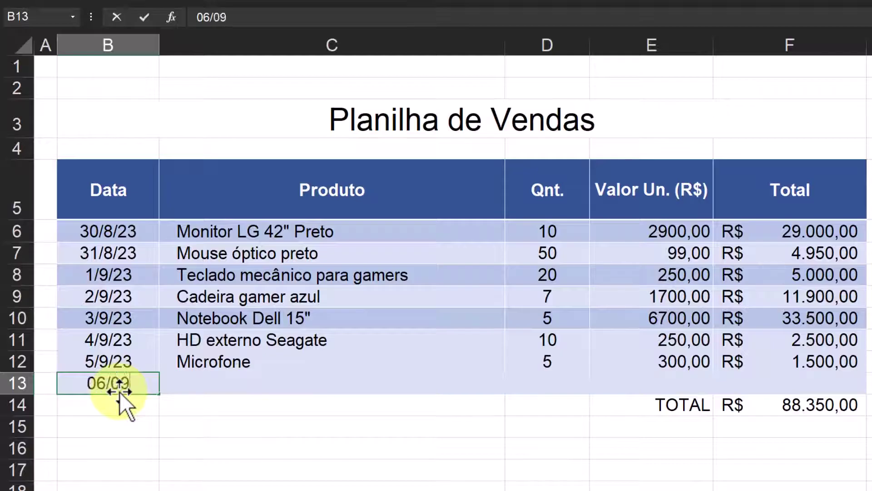
{"action": "key", "text": "Tab"}
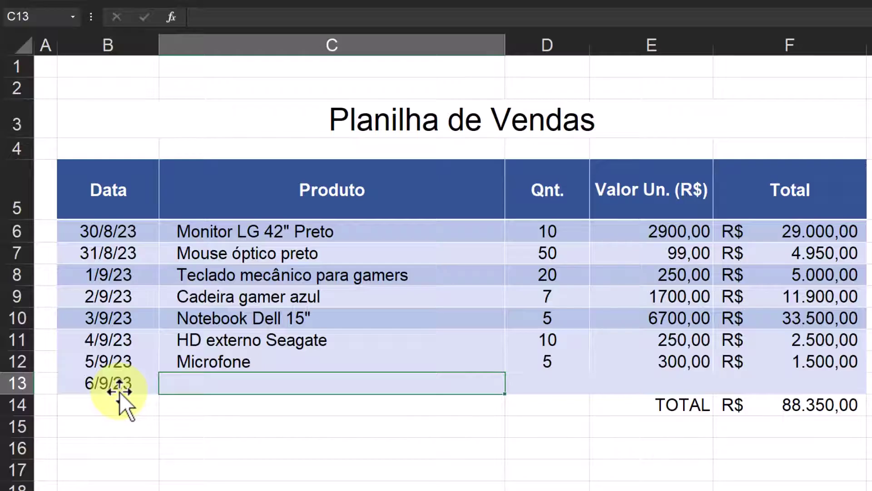
{"action": "type", "text": "mON"}
{"action": "key", "text": "BackSpace"}
{"action": "key", "text": "BackSpace"}
{"action": "key", "text": "BackSpace"}
{"action": "key", "text": "BackSpace"}
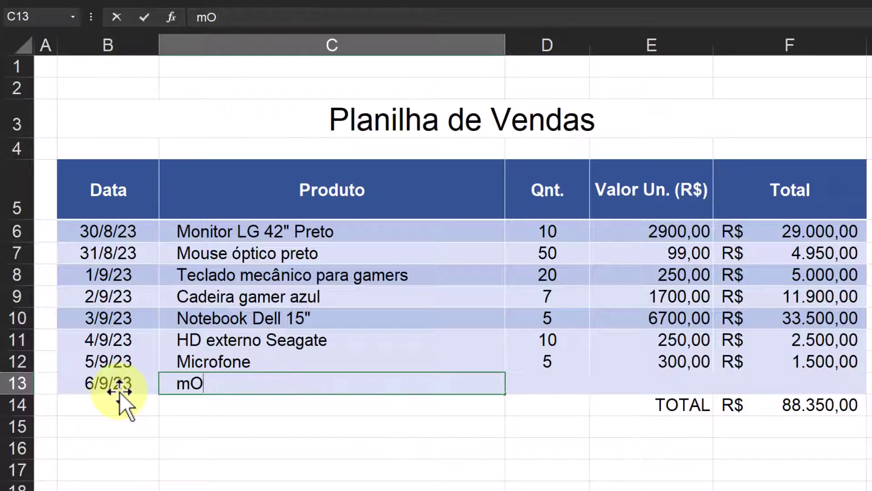
{"action": "type", "text": "Monitor LG 42\" Preto"}
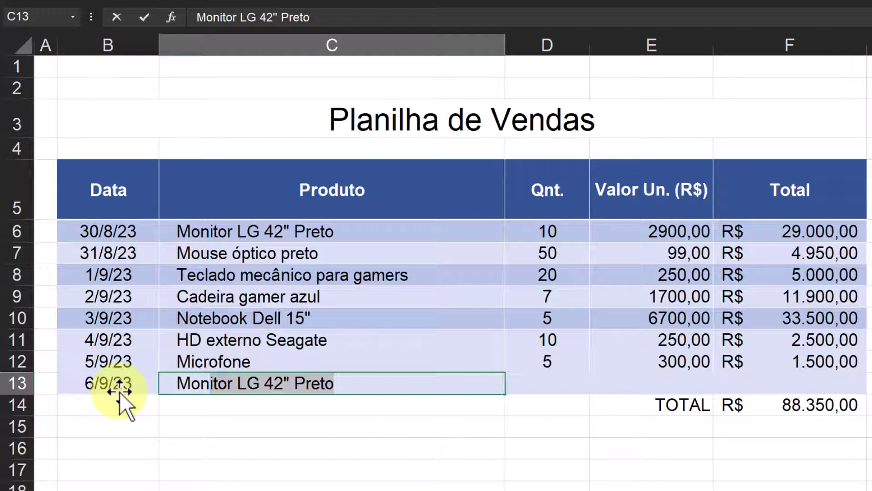
{"action": "key", "text": "Tab"}
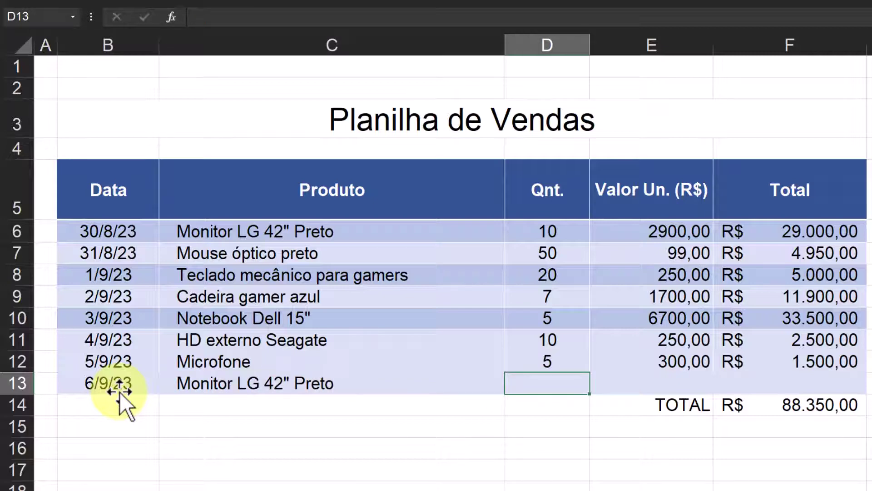
Enter quantity 7 and unit value 2900 in row 13, and check the formulas in F13 and F14
{"action": "type", "text": "7"}
{"action": "key", "text": "Tab"}
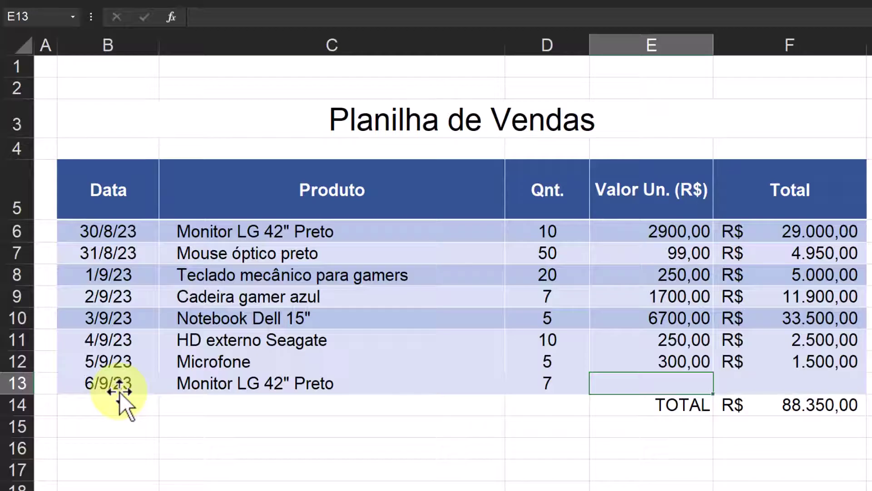
{"action": "type", "text": "2900"}
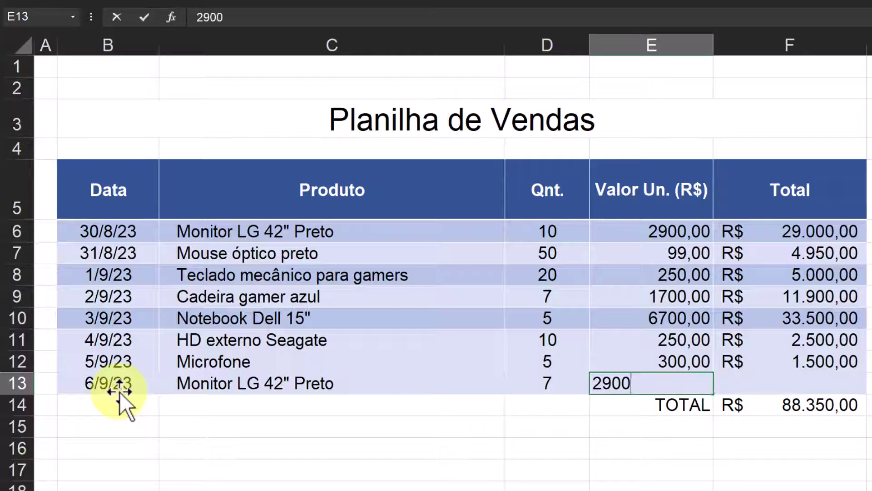
{"action": "key", "text": "Return"}
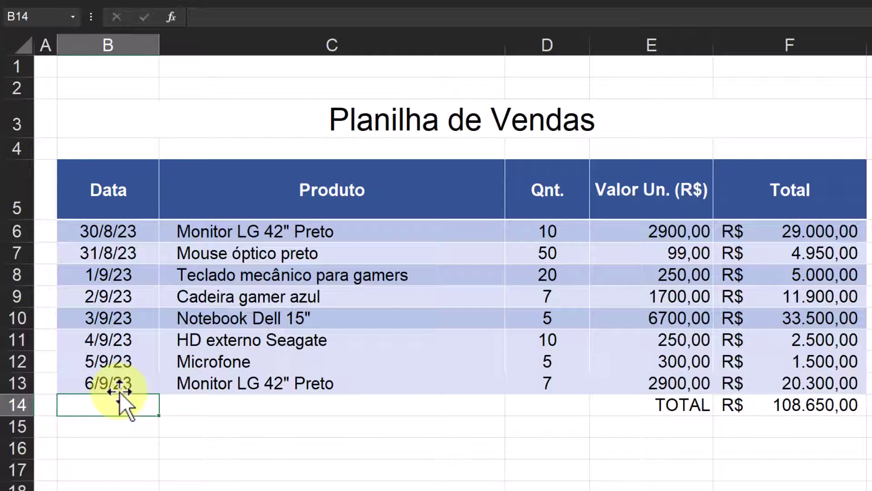
{"action": "left_click", "coordinate": [841, 383]}
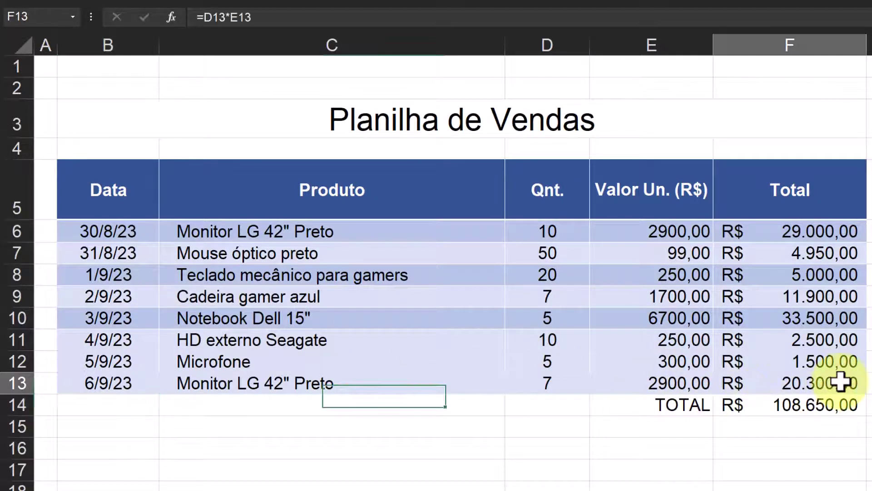
{"action": "left_click", "coordinate": [833, 404]}
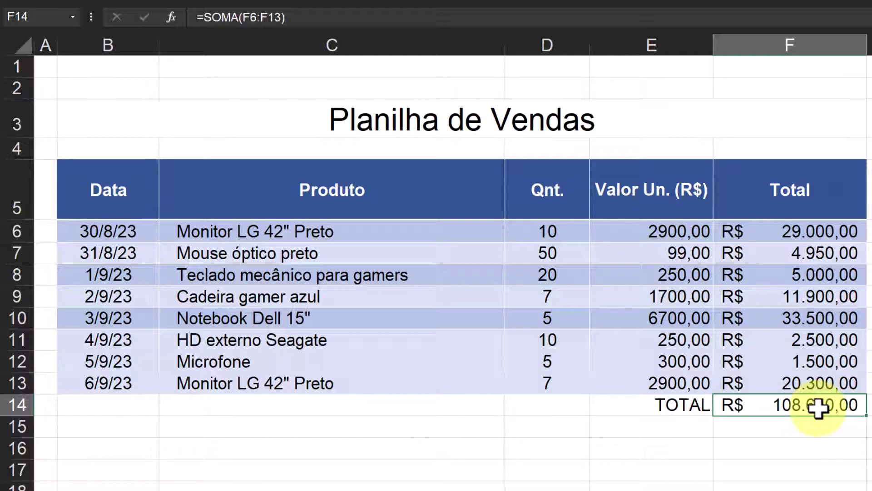
Make the TOTAL label and its sum in cells E14:F14 bold
{"action": "left_click_drag", "start_coordinate": [636, 407], "coordinate": [741, 408]}
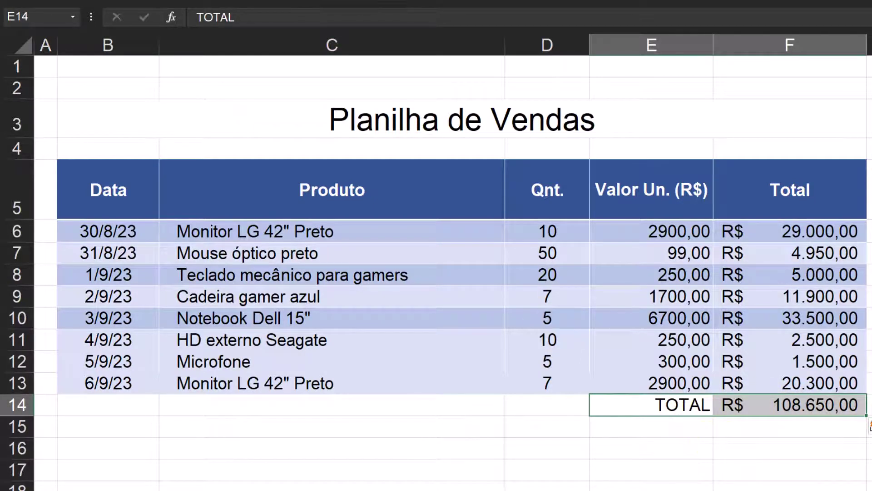
{"action": "key", "text": "ctrl+n"}
{"action": "left_click", "coordinate": [771, 432]}
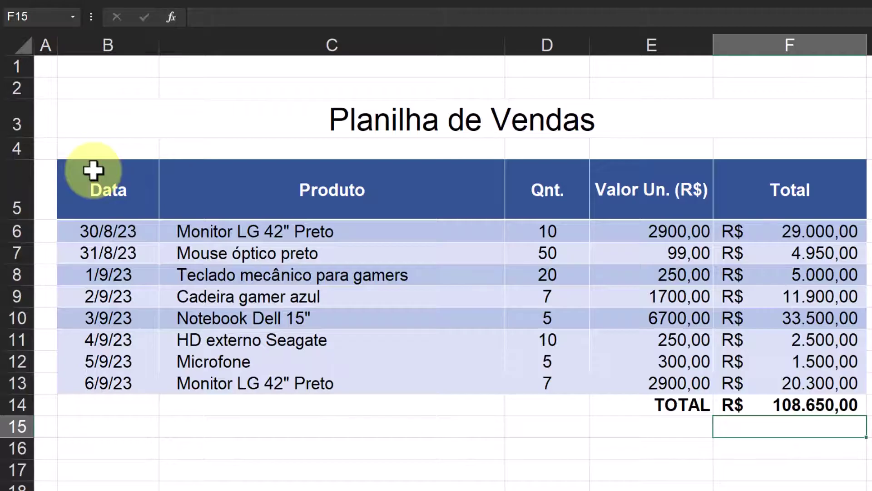
Fill the sales data rows, cells B6:F13, with white
{"action": "left_click_drag", "start_coordinate": [93, 171], "coordinate": [795, 384]}
{"action": "left_click", "coordinate": [418, 315]}
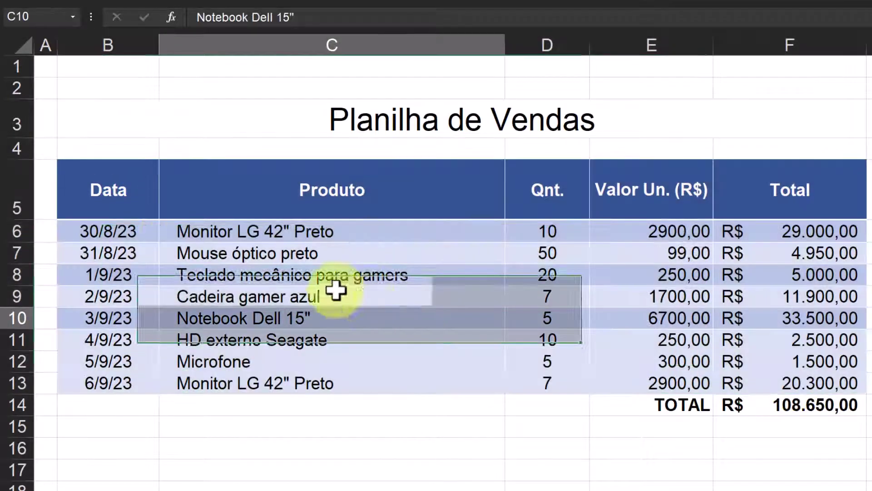
{"action": "left_click_drag", "start_coordinate": [119, 231], "coordinate": [859, 395]}
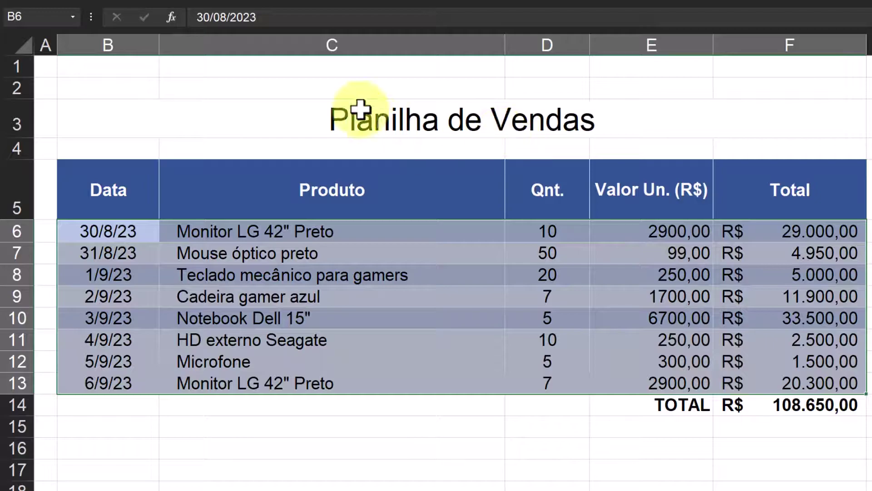
{"action": "left_click", "coordinate": [275, 0]}
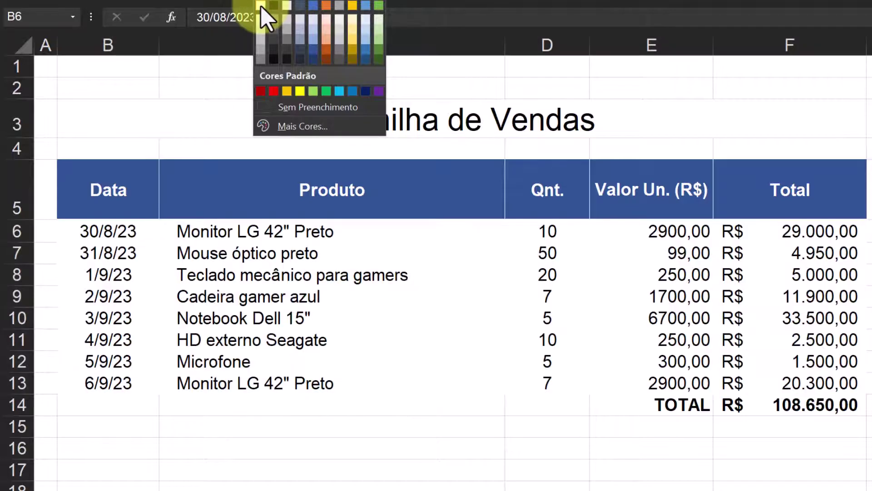
{"action": "left_click", "coordinate": [261, 6]}
{"action": "left_click", "coordinate": [366, 442]}
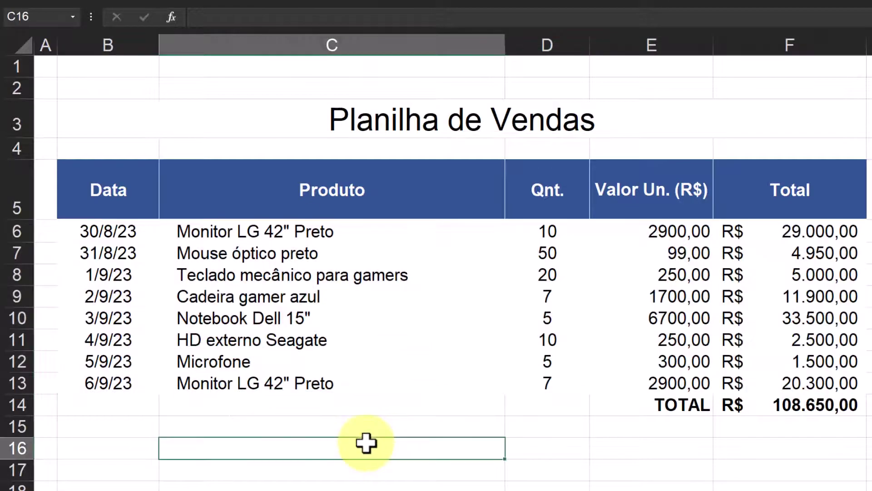
{"action": "key", "text": "Return"}
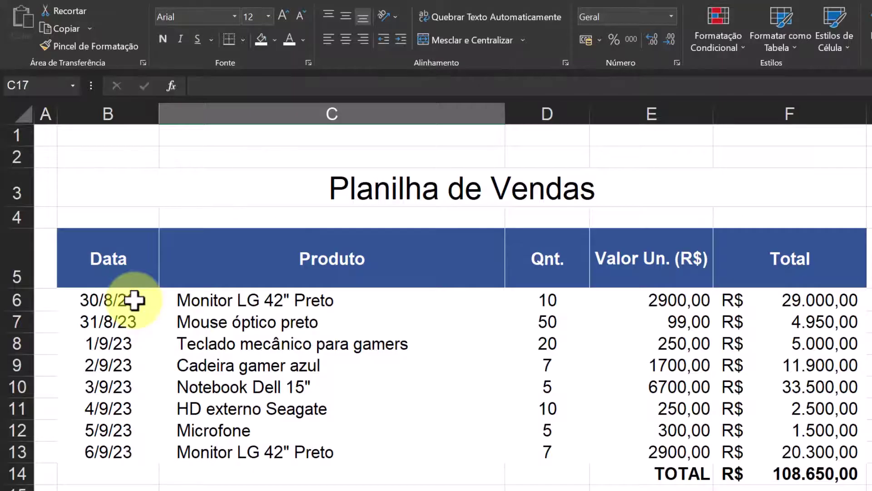
Set the sales data rows, cells B6:F13, to no fill (Sem Preenchimento)
{"action": "left_click_drag", "start_coordinate": [134, 300], "coordinate": [793, 452]}
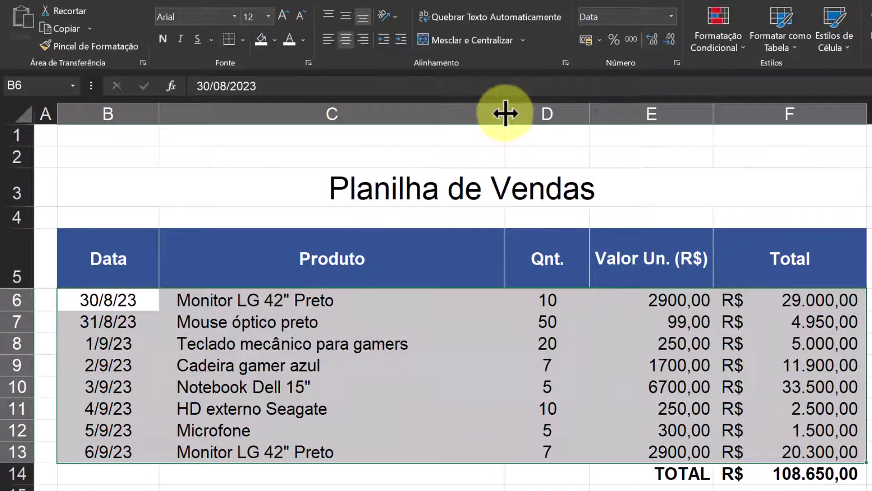
{"action": "left_click", "coordinate": [274, 40]}
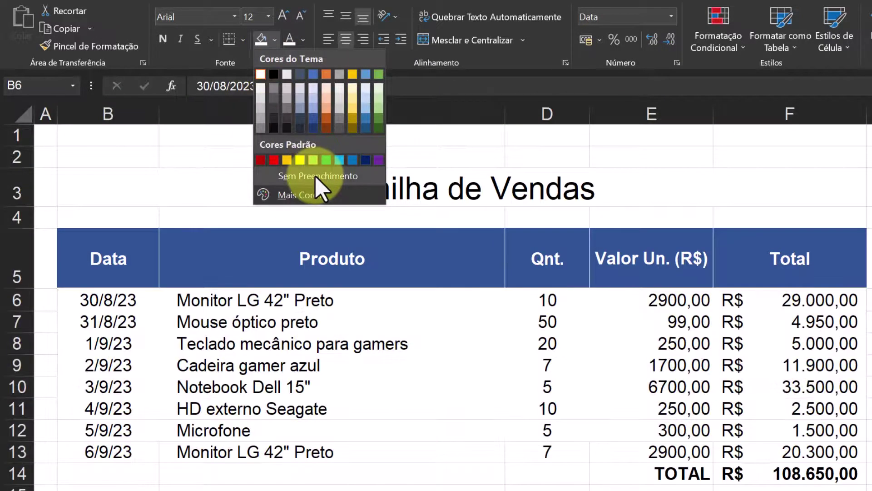
{"action": "left_click", "coordinate": [316, 176]}
{"action": "left_click", "coordinate": [318, 490]}
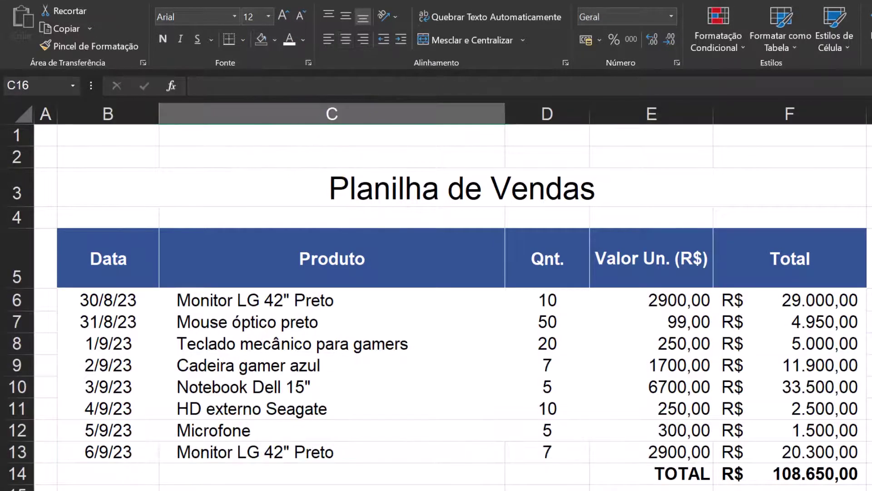
{"action": "left_click", "coordinate": [479, 356]}
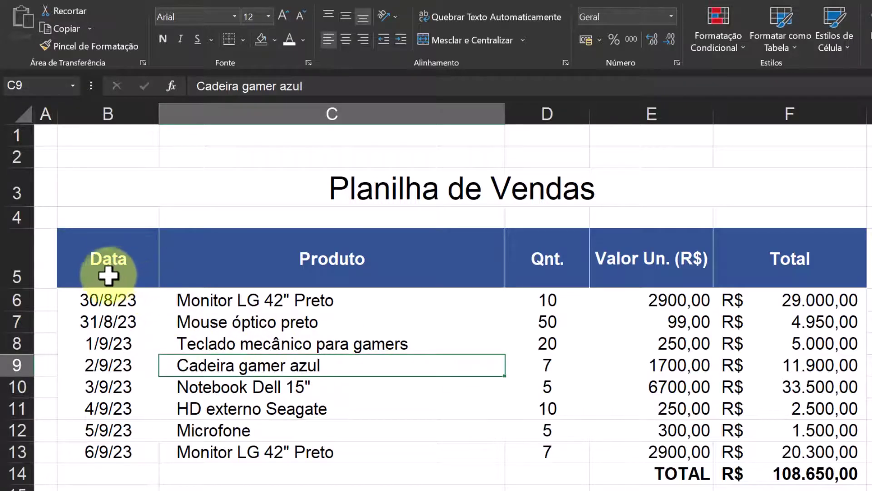
Remove all borders (Sem Borda) from the data and total rows, cells B6:F14
{"action": "left_click_drag", "start_coordinate": [92, 296], "coordinate": [795, 452]}
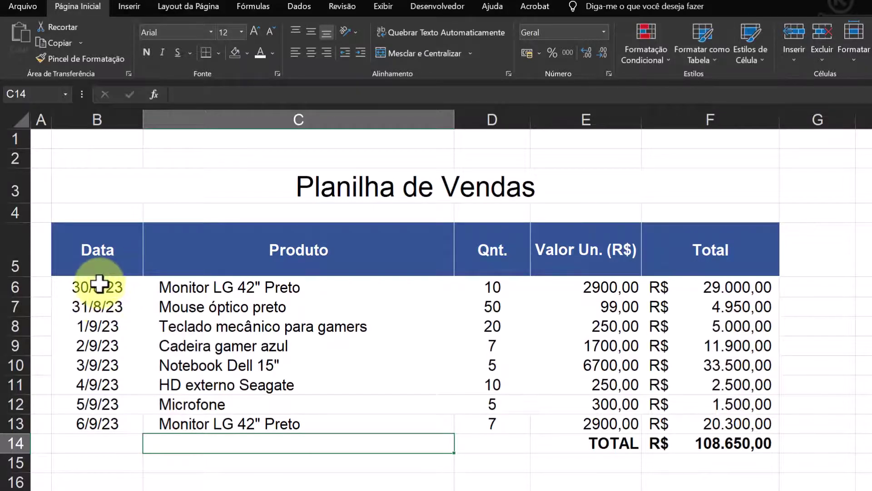
{"action": "left_click_drag", "start_coordinate": [99, 284], "coordinate": [706, 443]}
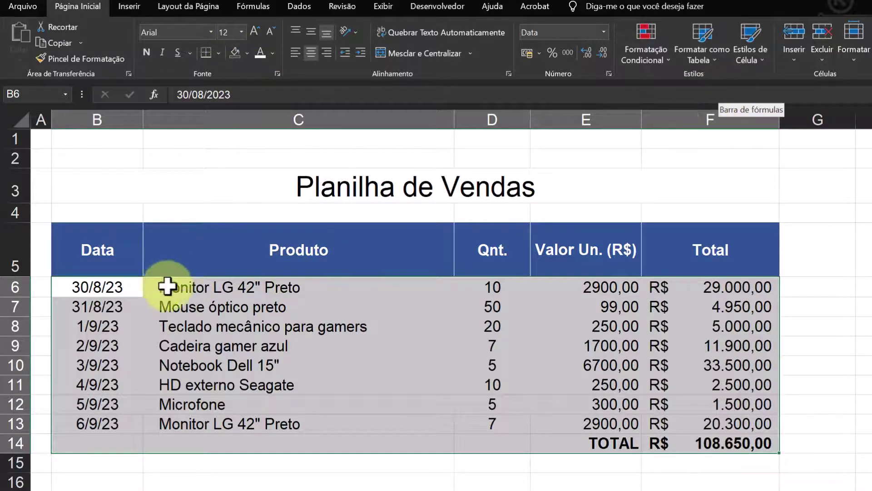
{"action": "left_click", "coordinate": [219, 51]}
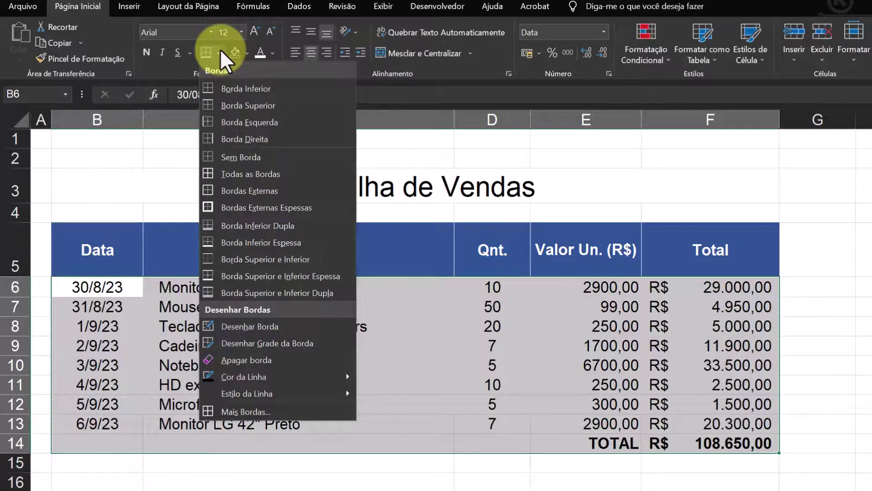
{"action": "left_click", "coordinate": [261, 162]}
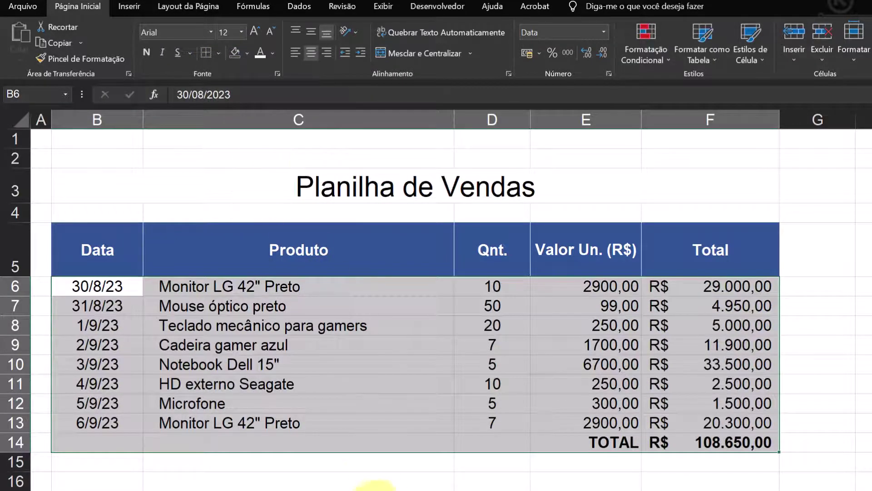
{"action": "left_click", "coordinate": [373, 475]}
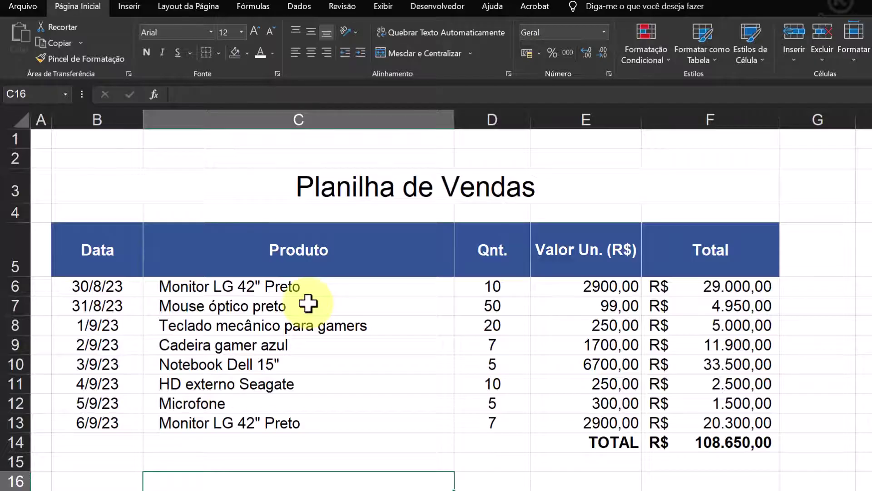
Try a light blue-grey fill on the empty cell C16 below the table, and undo it
{"action": "left_click", "coordinate": [219, 54]}
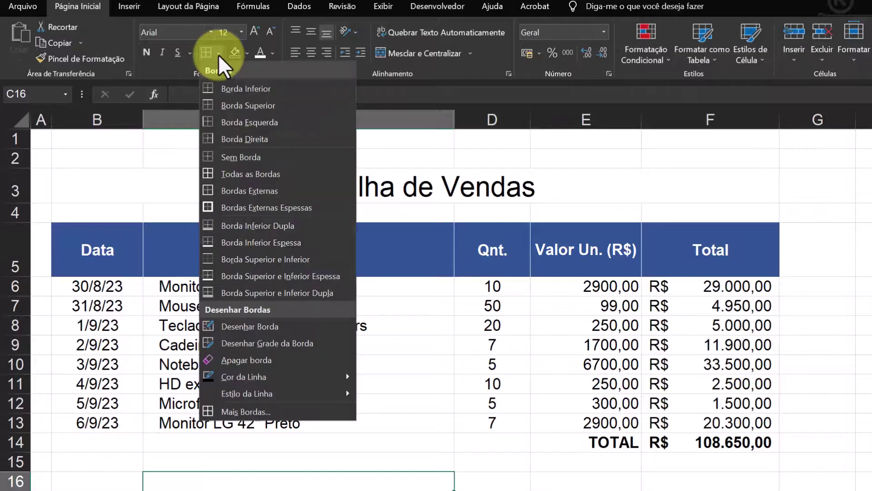
{"action": "left_click", "coordinate": [219, 54]}
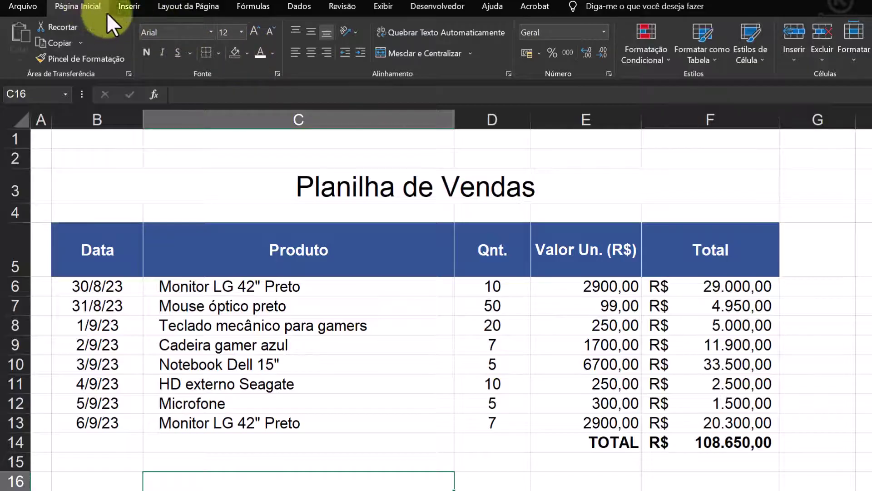
{"action": "left_click", "coordinate": [247, 53]}
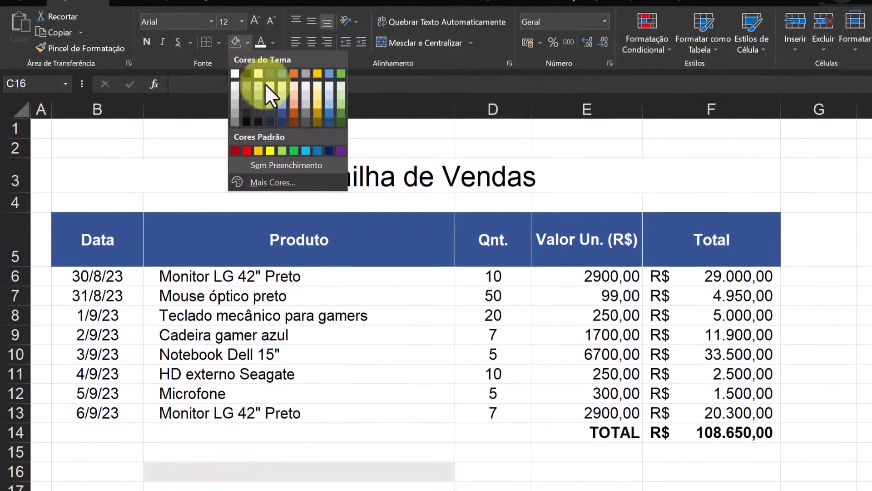
{"action": "left_click", "coordinate": [270, 101]}
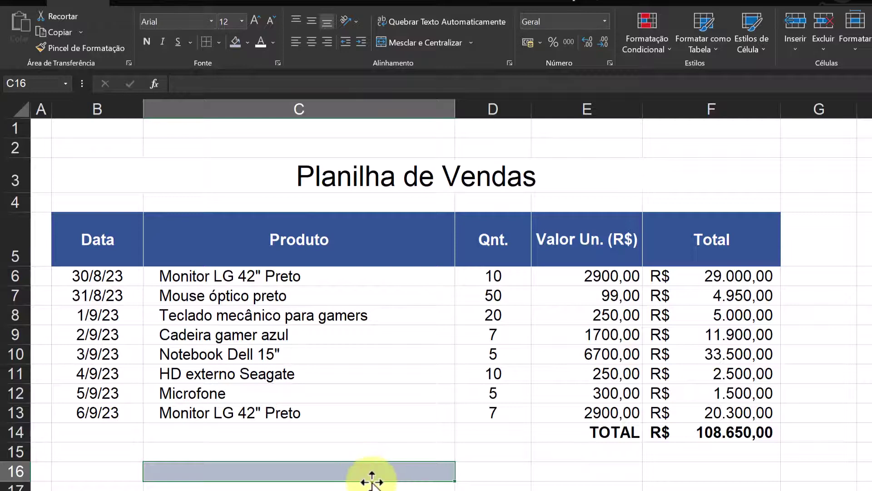
{"action": "key", "text": "ctrl+z"}
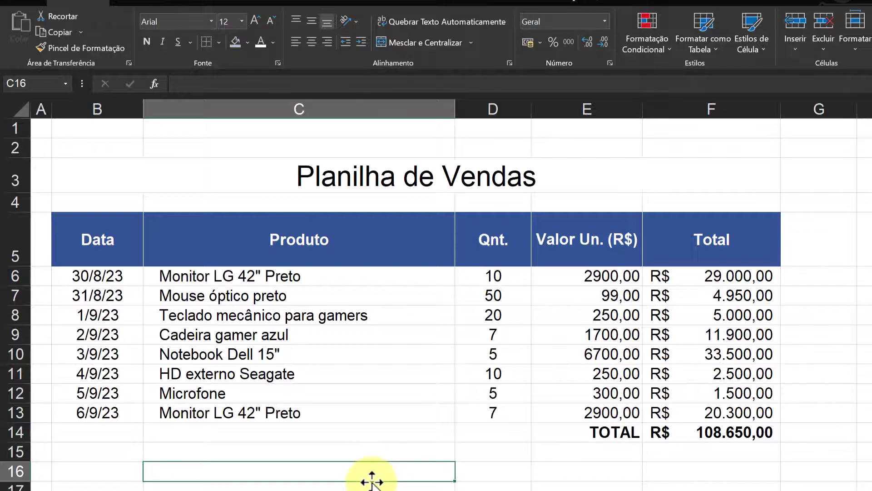
{"action": "left_click", "coordinate": [355, 484]}
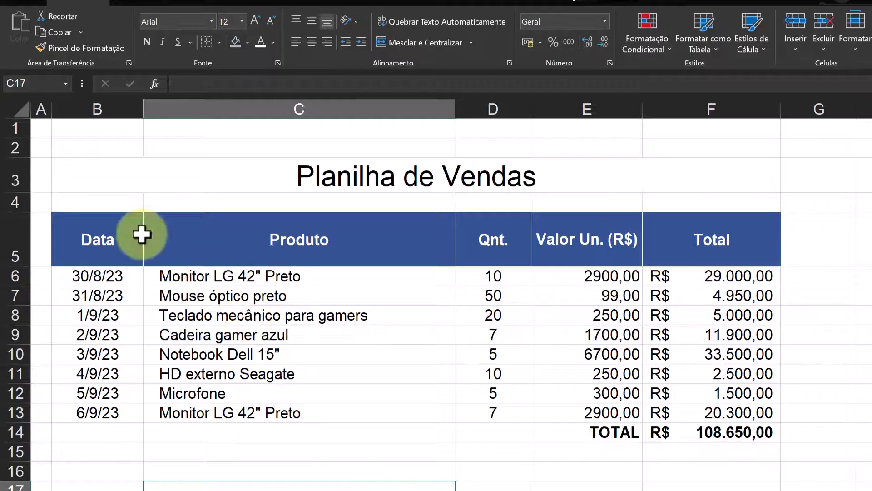
Format cells B5:F14 as a table with headers, using a grey style from the Média group
{"action": "left_click", "coordinate": [86, 220]}
{"action": "left_click_drag", "start_coordinate": [149, 308], "coordinate": [713, 423]}
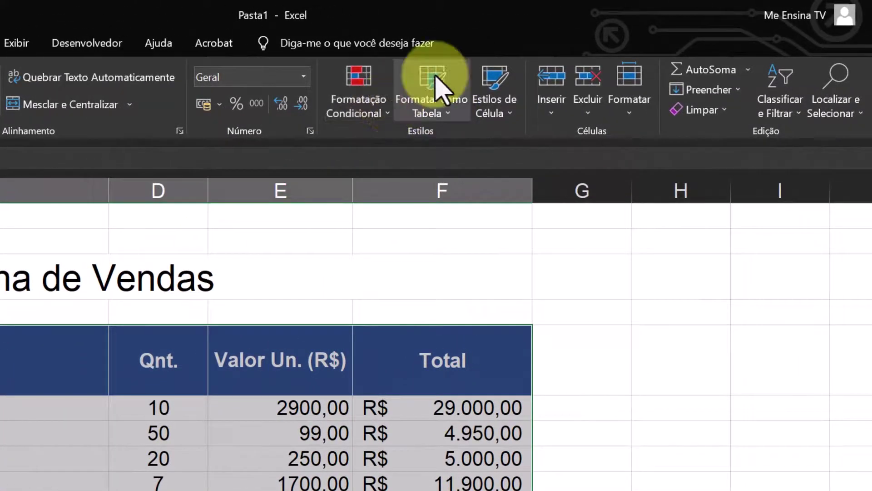
{"action": "left_click", "coordinate": [448, 122]}
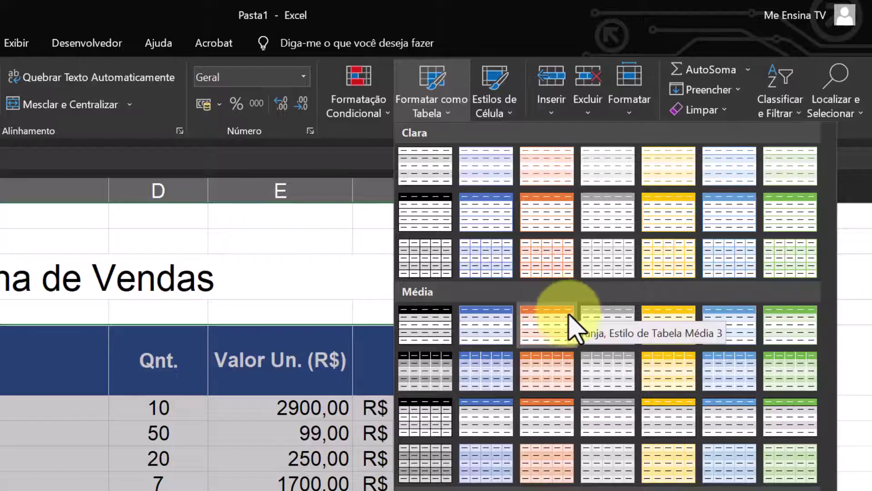
{"action": "left_click", "coordinate": [608, 467]}
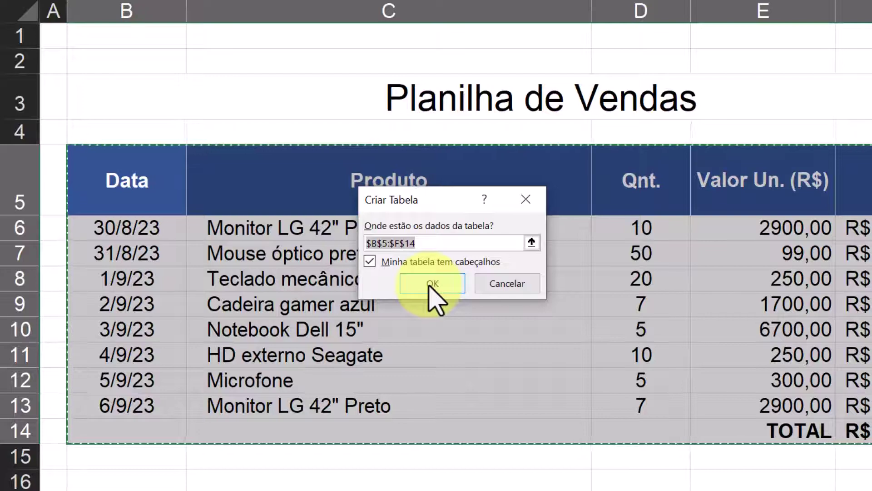
{"action": "left_click", "coordinate": [429, 285]}
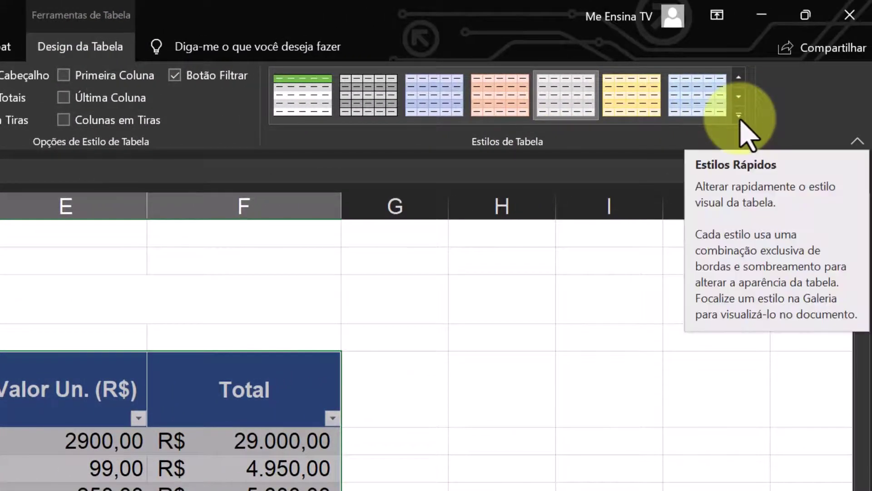
Change the table style to the Escura option with a green header and light blue banded rows
{"action": "left_click", "coordinate": [740, 115]}
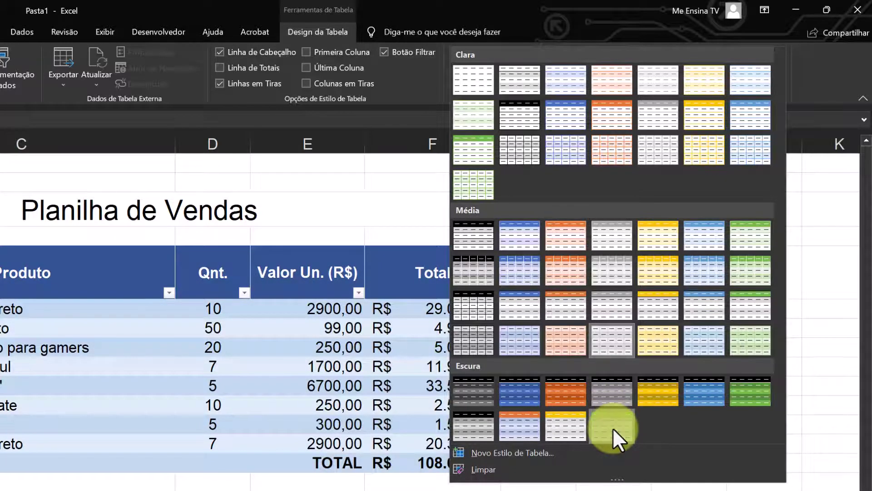
{"action": "left_click", "coordinate": [612, 428]}
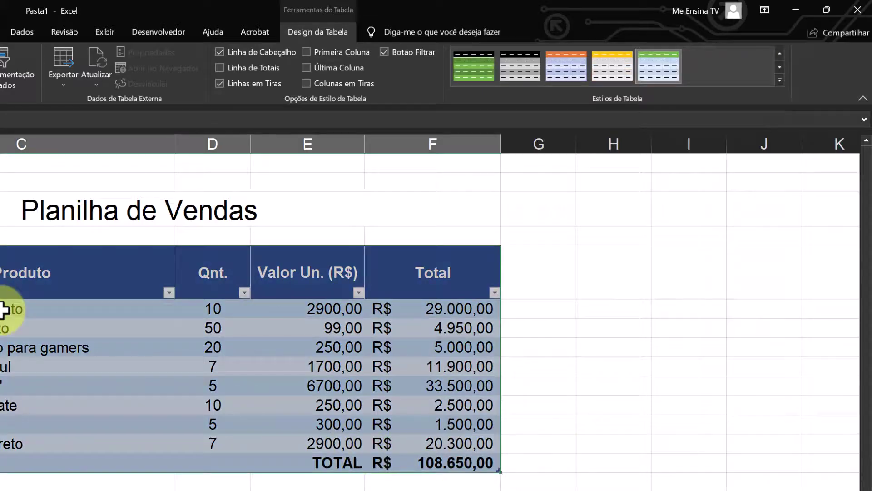
{"action": "left_click", "coordinate": [82, 363]}
Fill the table's header row, cells B5:F5, with green
{"action": "left_click", "coordinate": [96, 273]}
{"action": "left_click_drag", "start_coordinate": [96, 273], "coordinate": [754, 274]}
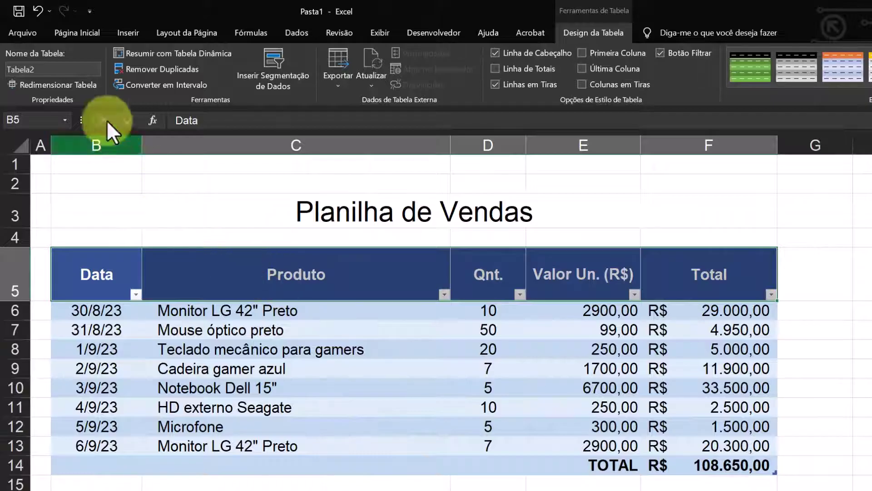
{"action": "left_click", "coordinate": [80, 29]}
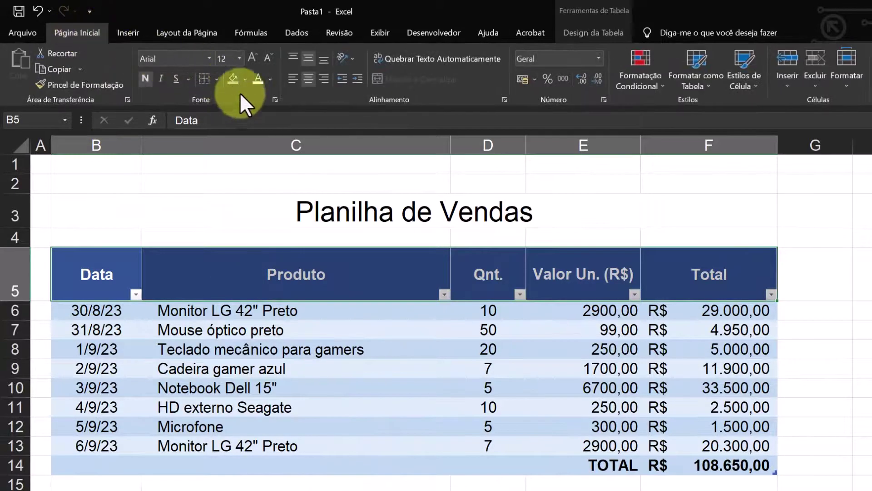
{"action": "left_click", "coordinate": [247, 73]}
{"action": "left_click", "coordinate": [268, 200]}
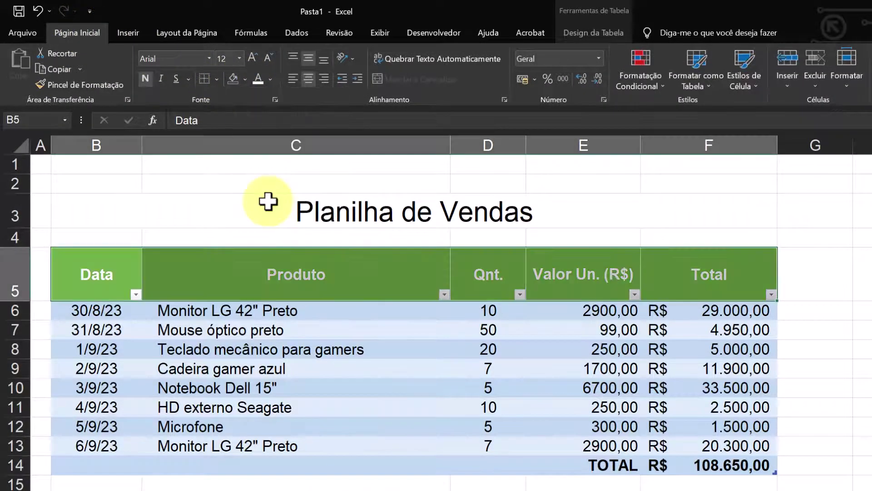
{"action": "left_click", "coordinate": [341, 490]}
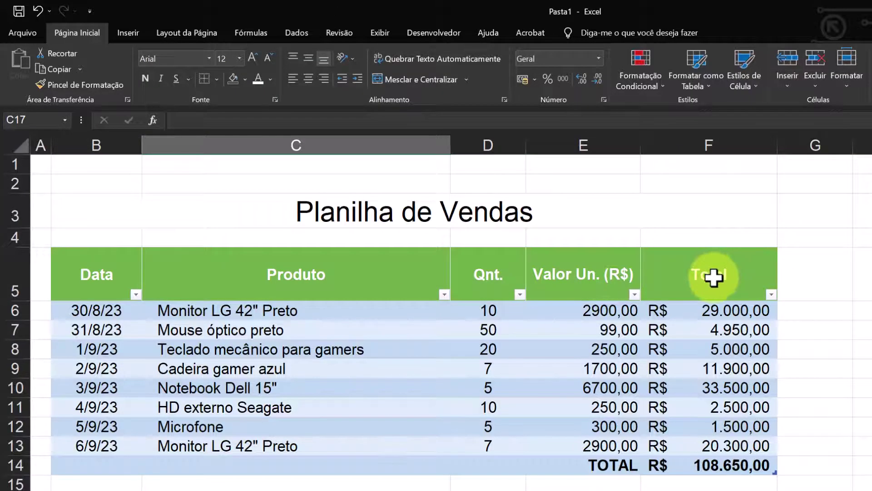
Examine the elements available for a new table style and the format options for Última Coluna, without creating a style
{"action": "left_click_drag", "start_coordinate": [88, 271], "coordinate": [721, 462]}
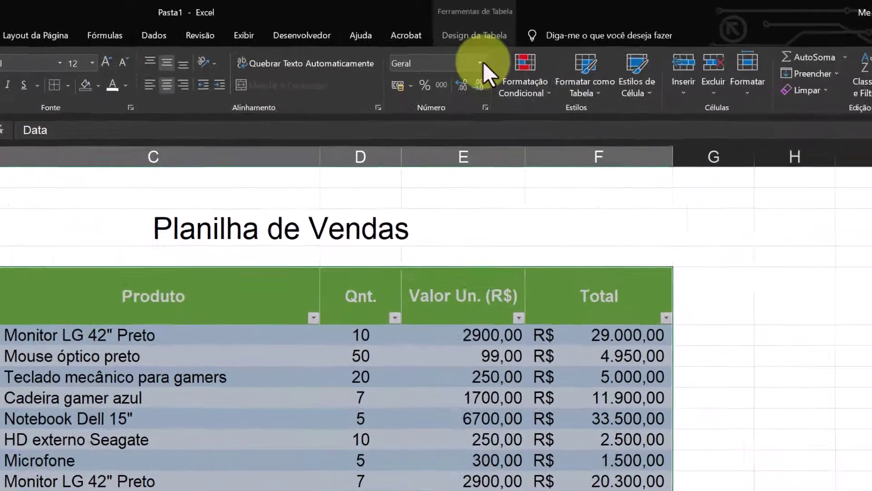
{"action": "left_click", "coordinate": [475, 35]}
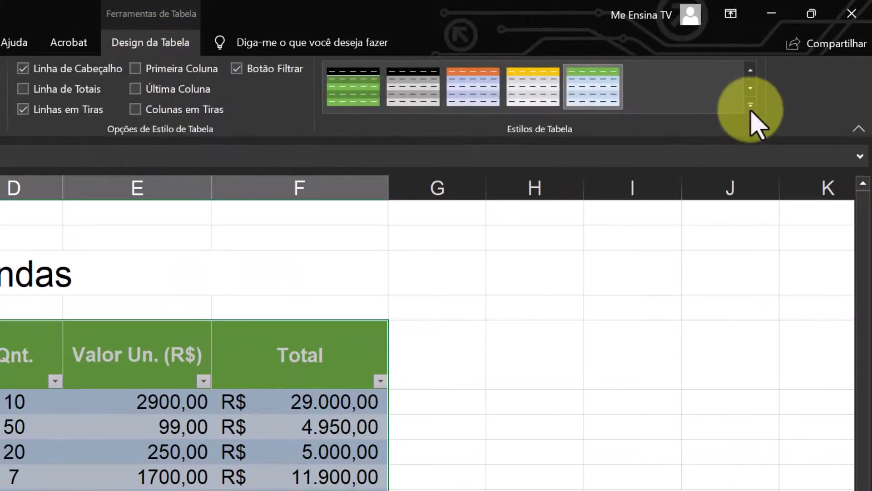
{"action": "left_click", "coordinate": [751, 105]}
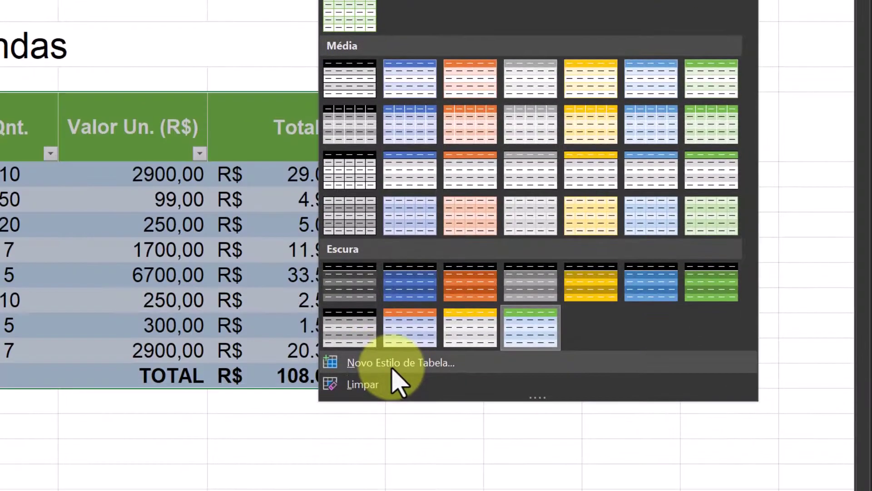
{"action": "left_click", "coordinate": [395, 366]}
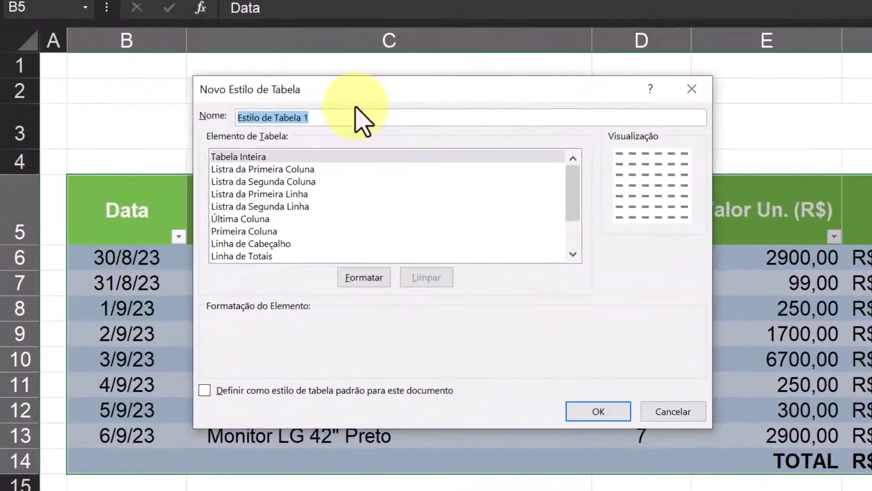
{"action": "left_click", "coordinate": [269, 171]}
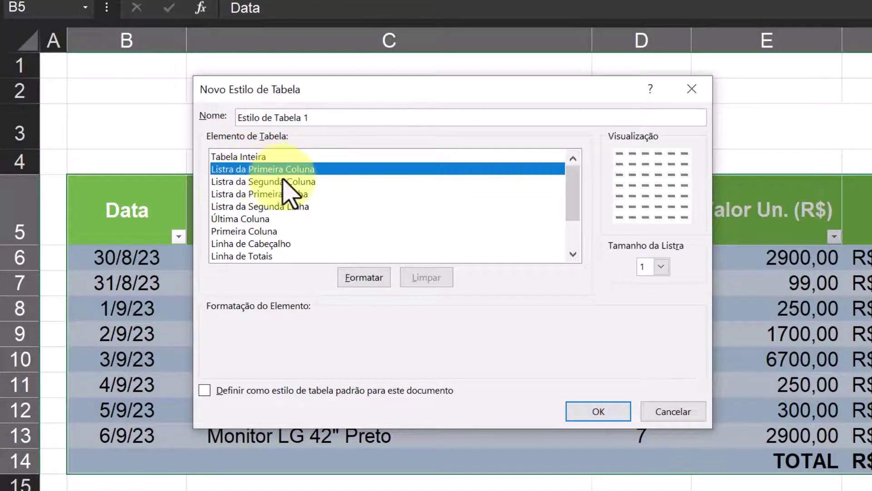
{"action": "left_click", "coordinate": [284, 182]}
{"action": "left_click", "coordinate": [282, 194]}
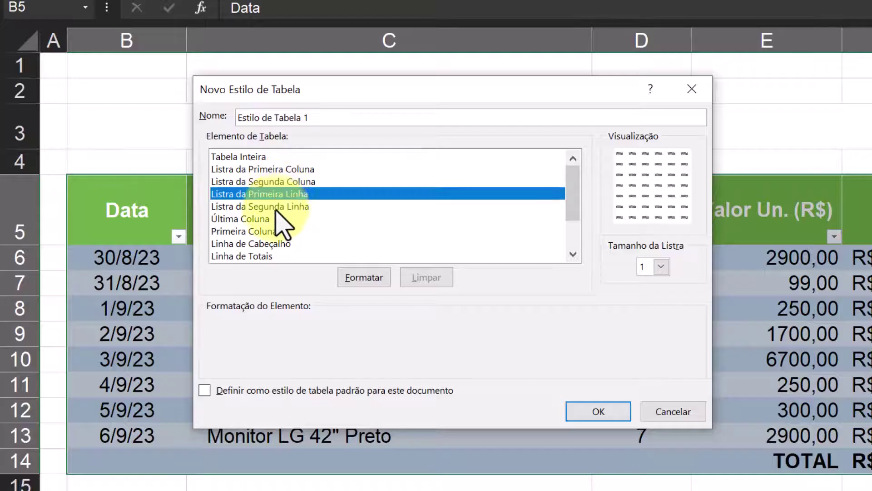
{"action": "left_click", "coordinate": [279, 207]}
{"action": "left_click", "coordinate": [270, 219]}
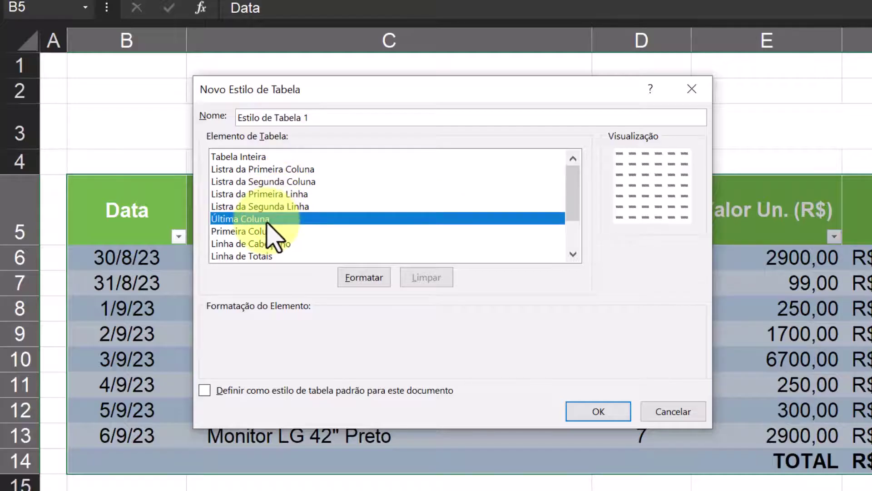
{"action": "left_click", "coordinate": [369, 284]}
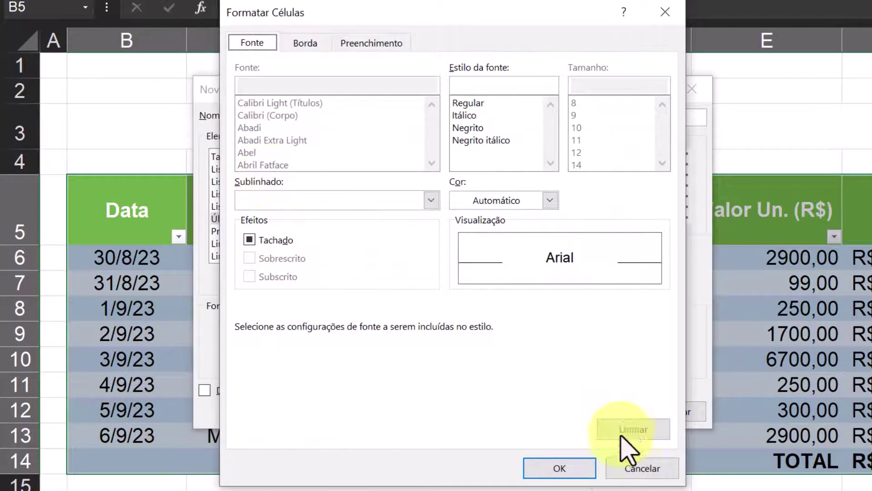
{"action": "left_click", "coordinate": [641, 473]}
{"action": "scroll", "coordinate": [316, 246], "scroll_direction": "down", "scroll_amount": 2}
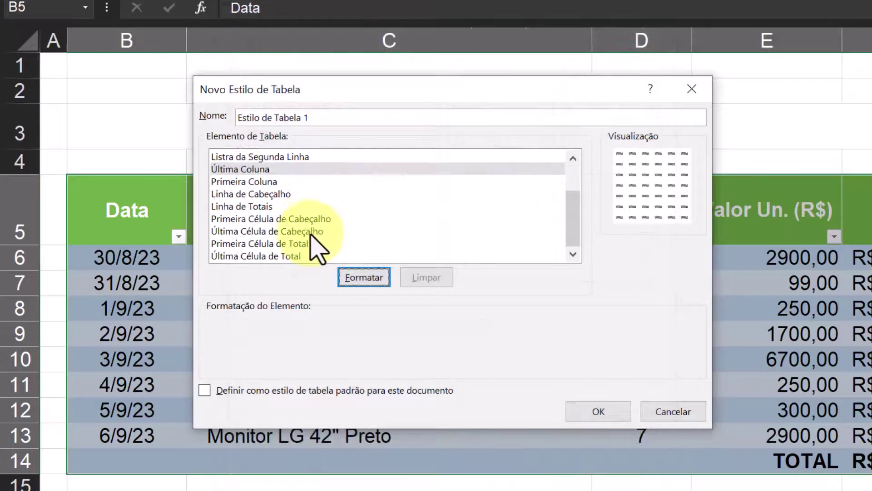
{"action": "left_click", "coordinate": [668, 413]}
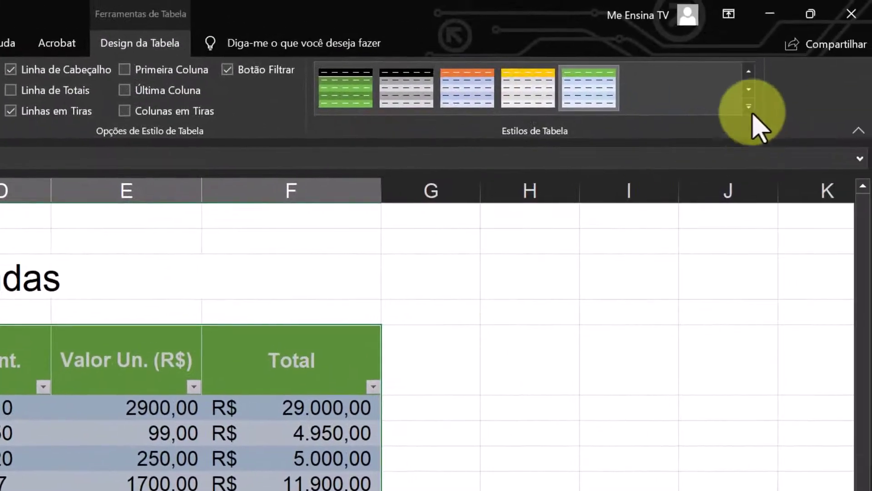
Apply the blue table style from the Média group with blue banded rows and white cell borders
{"action": "left_click", "coordinate": [748, 107]}
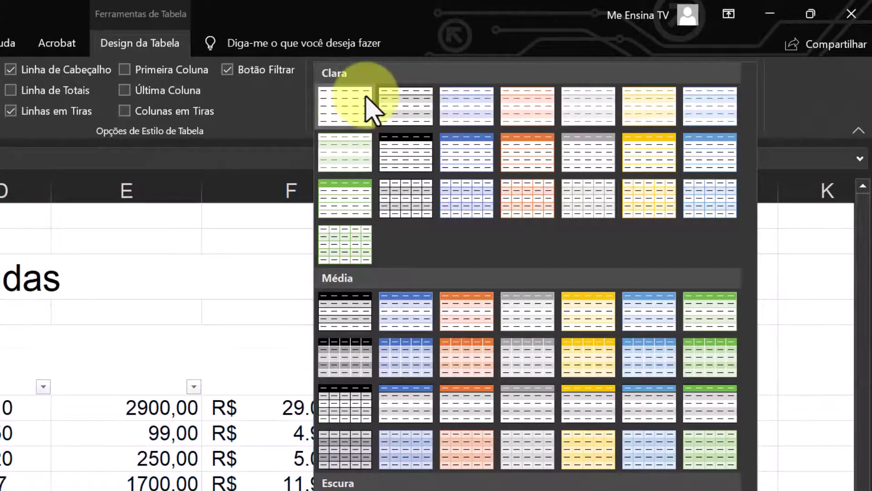
{"action": "left_click", "coordinate": [411, 369]}
{"action": "left_click", "coordinate": [126, 490]}
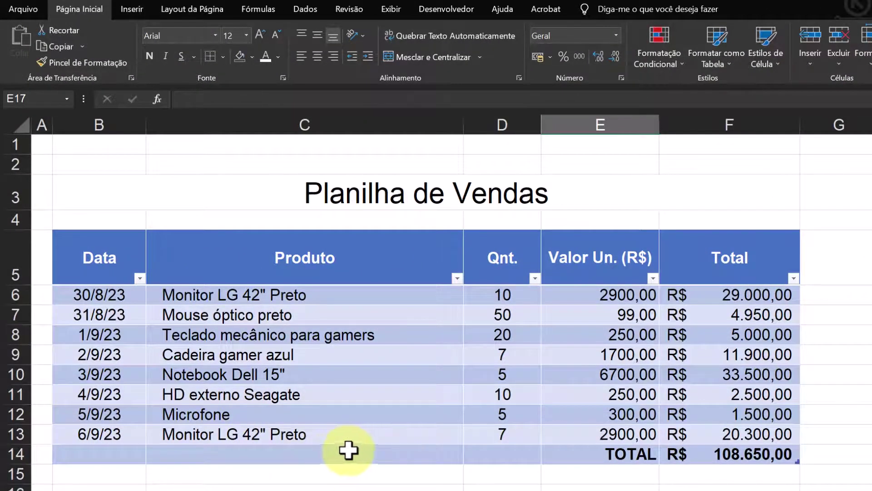
Delete the manual TOTAL label and its sum from cells E14 and F14
{"action": "left_click", "coordinate": [604, 457]}
{"action": "left_click", "coordinate": [768, 456]}
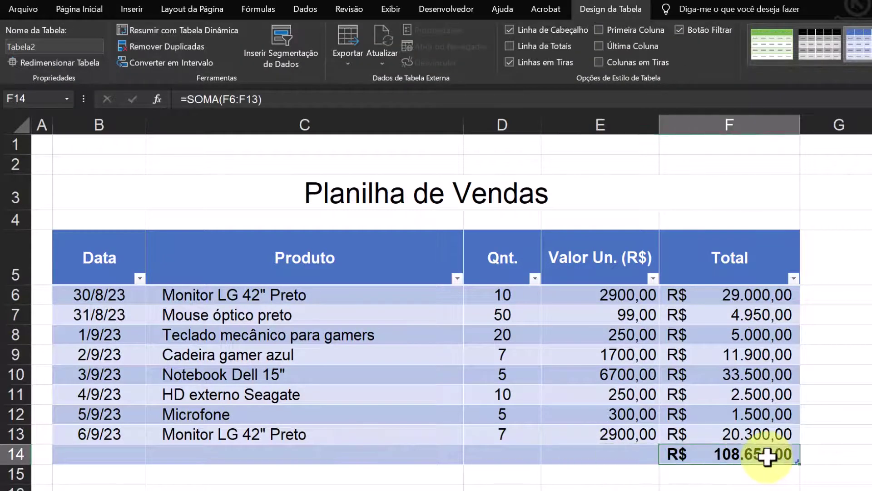
{"action": "key", "text": "Delete"}
{"action": "left_click", "coordinate": [613, 481]}
Turn on the table's total row (Linha de Totais) and check the formula in its Total column cell
{"action": "left_click", "coordinate": [126, 309]}
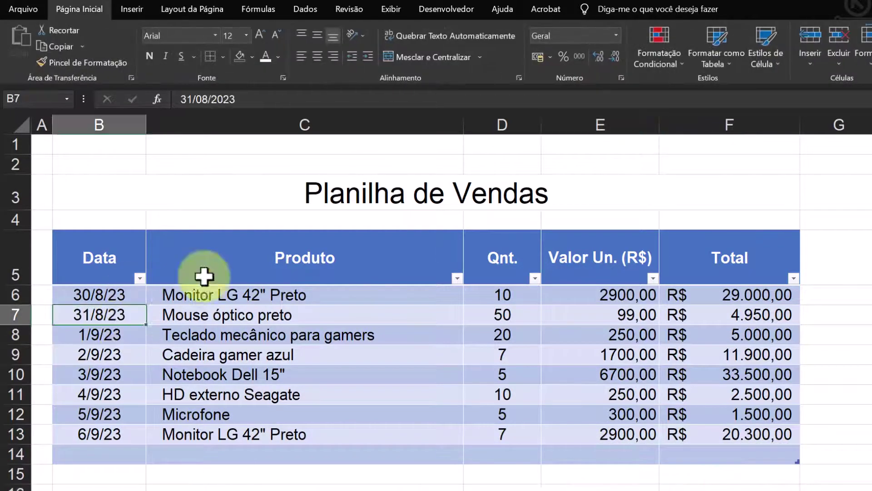
{"action": "left_click", "coordinate": [610, 9]}
{"action": "left_click", "coordinate": [509, 47]}
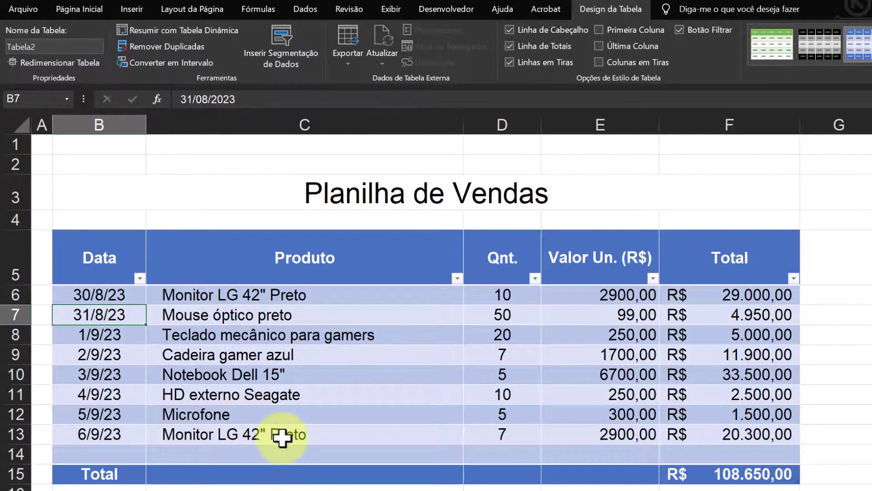
{"action": "left_click", "coordinate": [750, 477]}
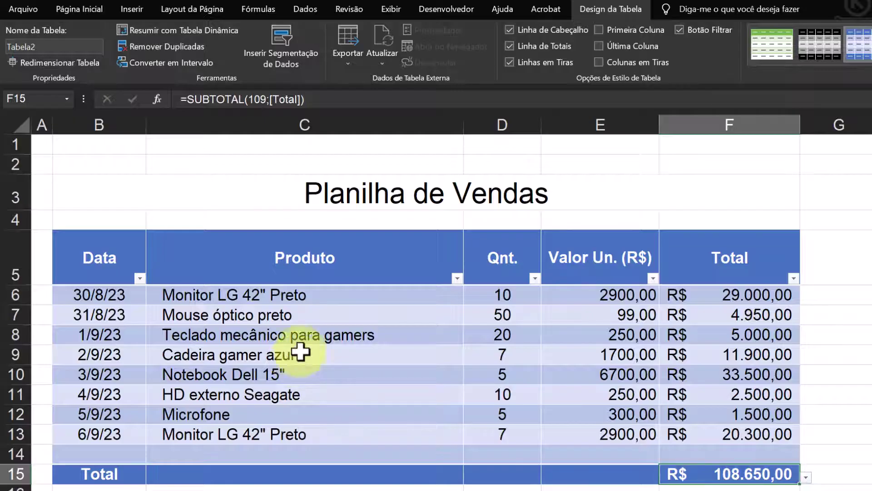
Filter the Produto column to show only Monitor LG 42" Preto and check the total row's sum
{"action": "left_click", "coordinate": [315, 434]}
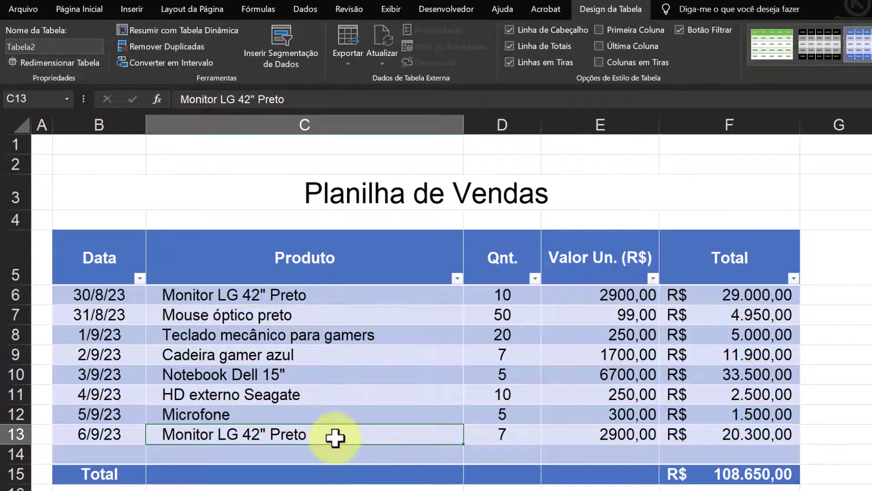
{"action": "left_click", "coordinate": [457, 278]}
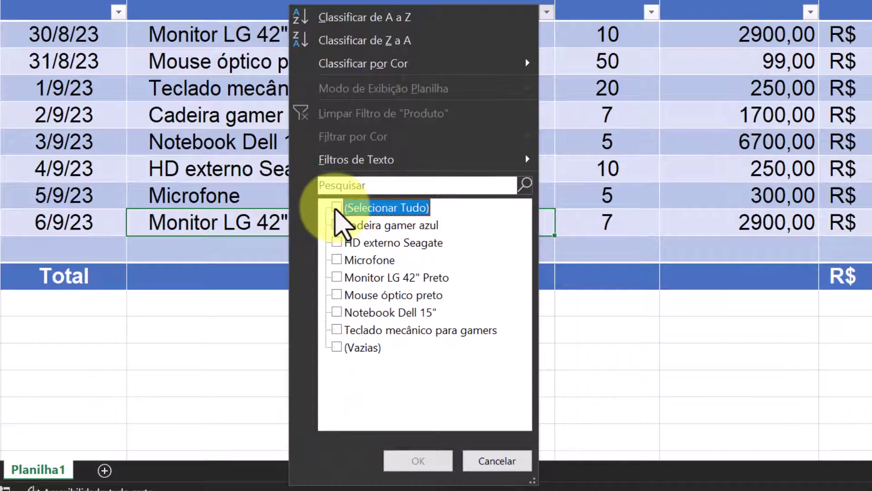
{"action": "left_click", "coordinate": [337, 277]}
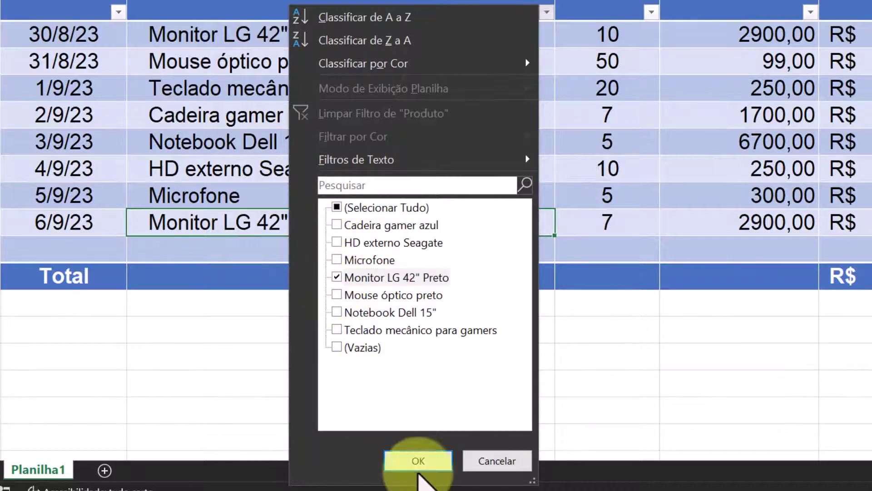
{"action": "left_click", "coordinate": [418, 463]}
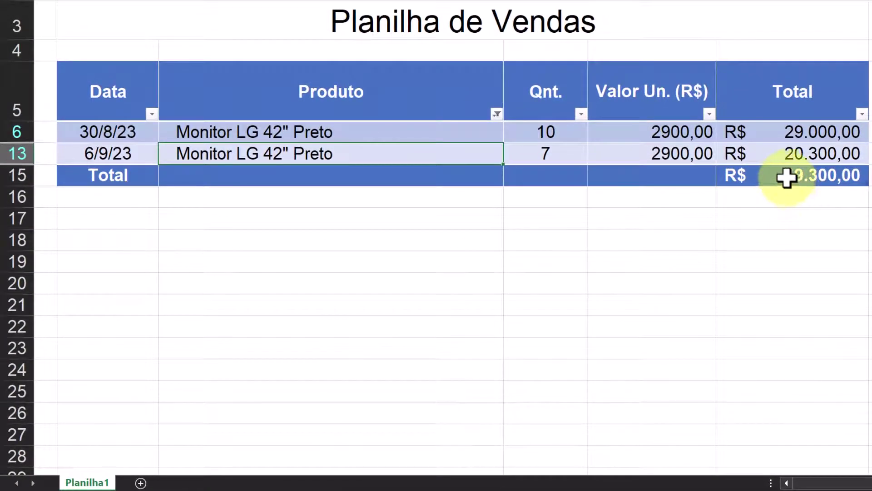
{"action": "left_click", "coordinate": [808, 178]}
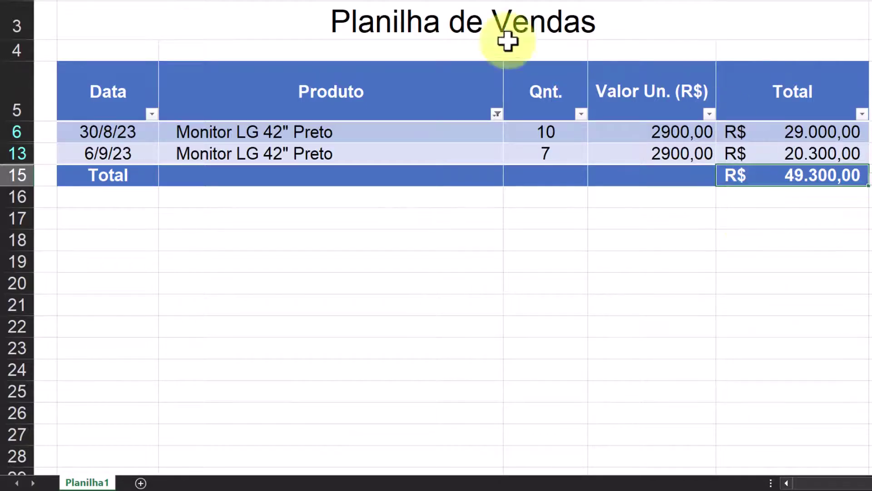
Change the Produto filter to show only Microfone instead of the monitor
{"action": "left_click", "coordinate": [498, 113]}
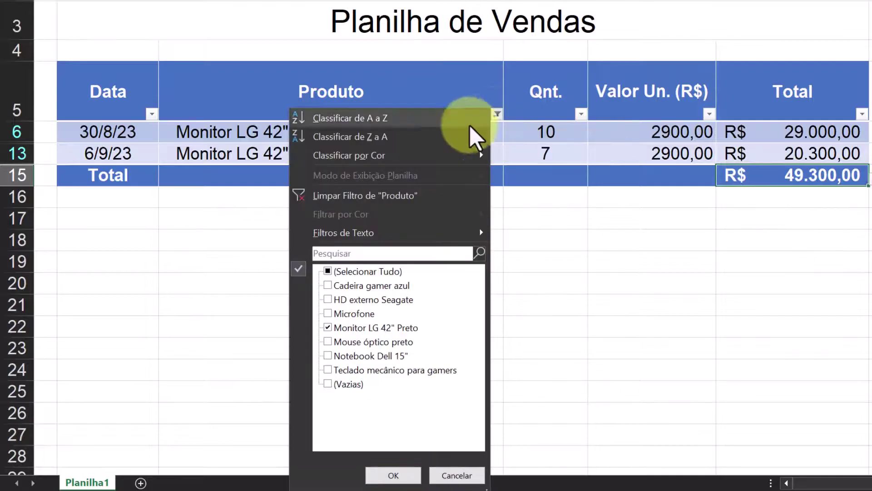
{"action": "left_click", "coordinate": [328, 327]}
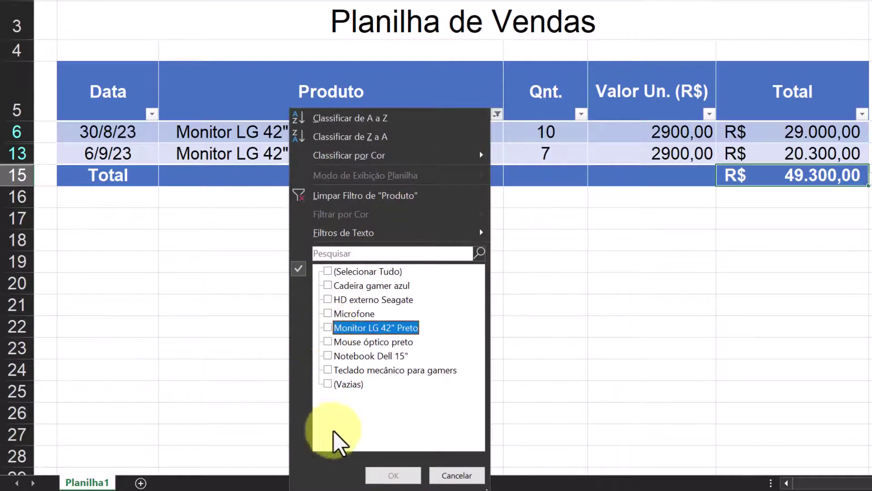
{"action": "left_click", "coordinate": [337, 315]}
{"action": "left_click", "coordinate": [392, 475]}
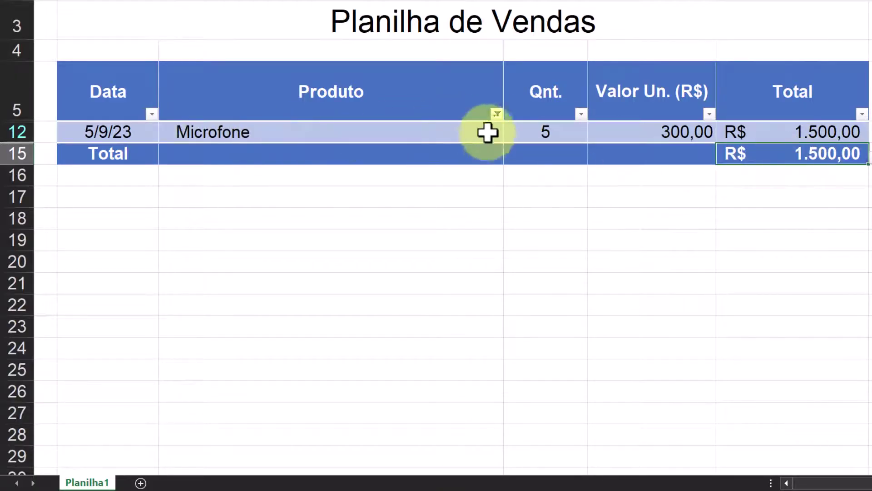
Reset the Produto filter to show all products again
{"action": "left_click", "coordinate": [496, 113]}
{"action": "left_click", "coordinate": [329, 271]}
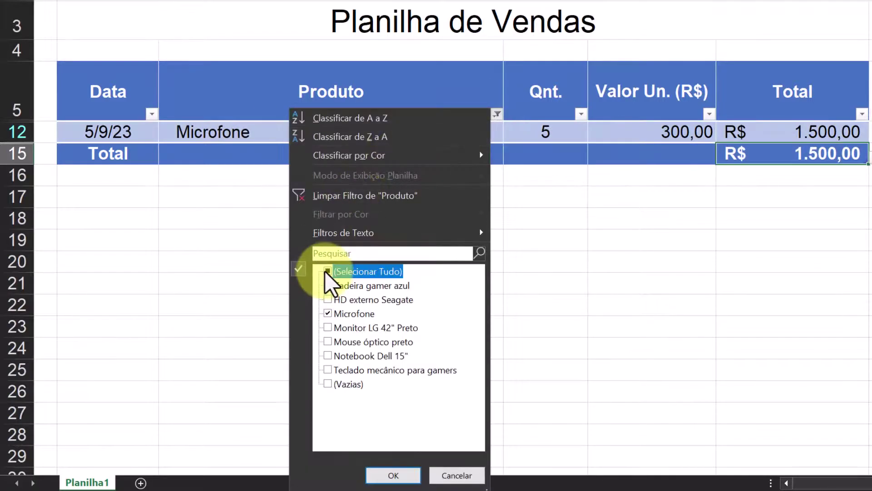
{"action": "left_click", "coordinate": [393, 475]}
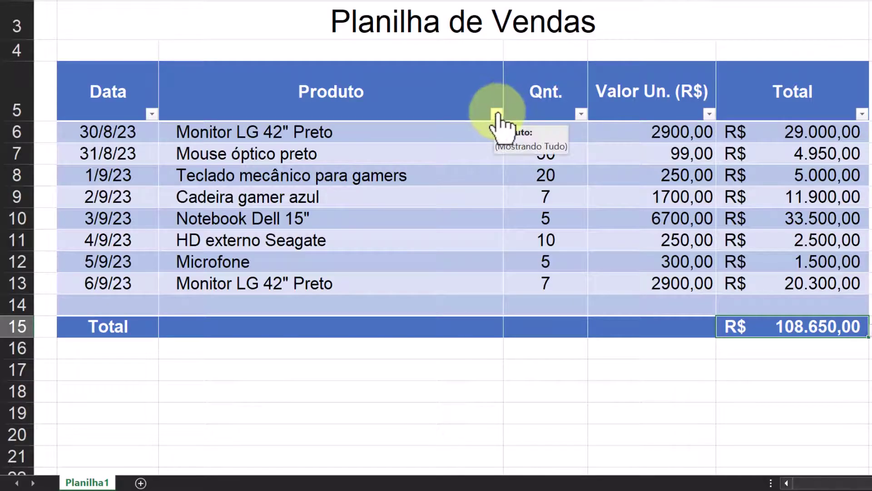
Filter the Produto column to show only Monitor LG 42" Preto and Mouse óptico preto
{"action": "left_click", "coordinate": [497, 114]}
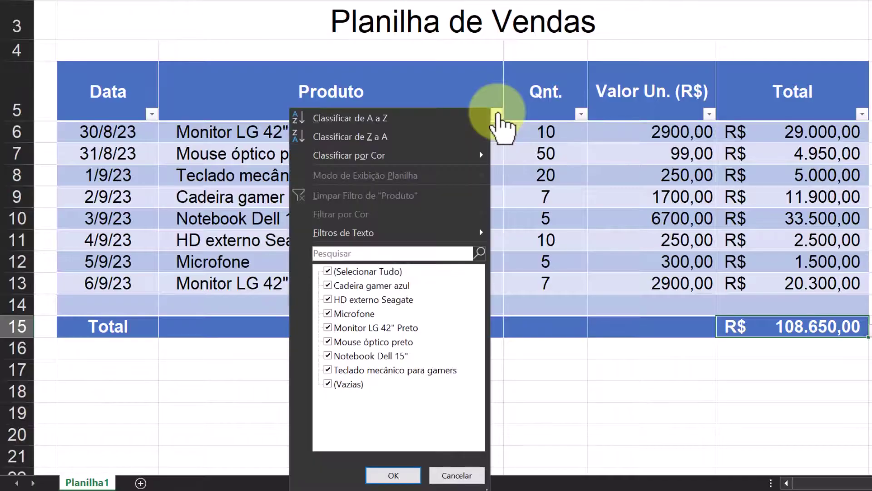
{"action": "left_click", "coordinate": [328, 271]}
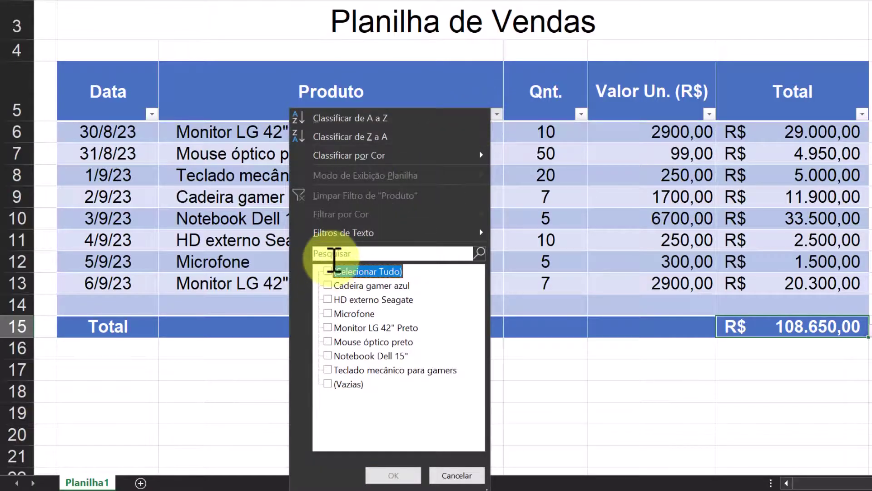
{"action": "left_click", "coordinate": [328, 327]}
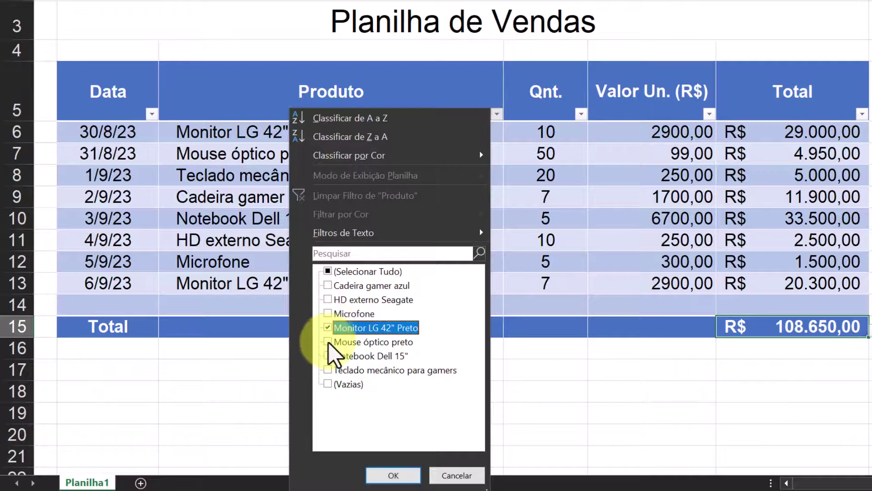
{"action": "left_click", "coordinate": [329, 343]}
{"action": "left_click", "coordinate": [384, 472]}
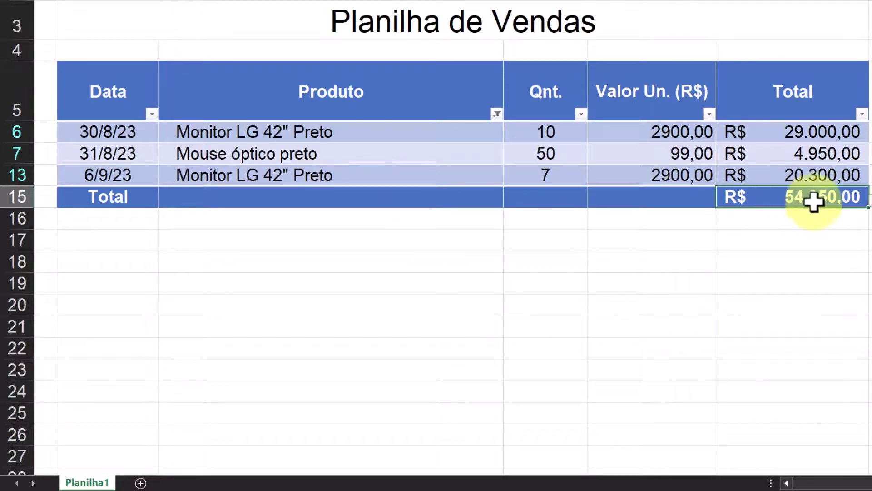
{"action": "left_click", "coordinate": [625, 239]}
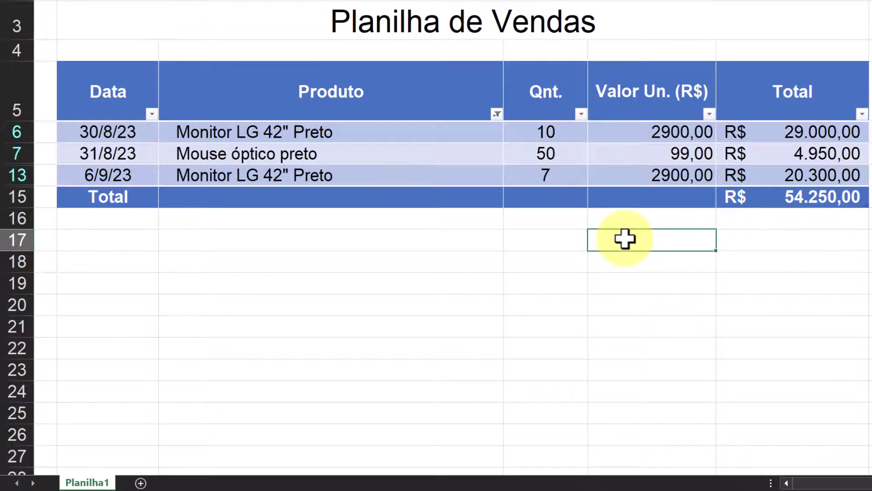
{"action": "left_click", "coordinate": [288, 267]}
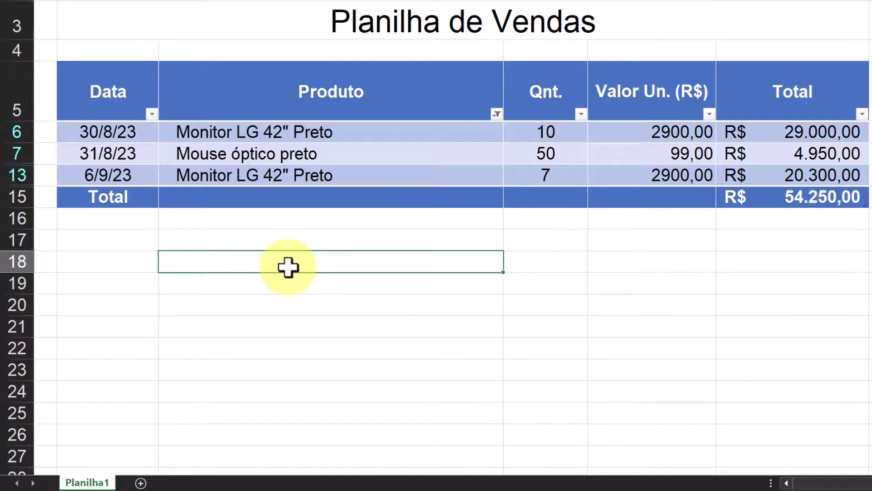
{"action": "type", "text": "="}
{"action": "type", "text": "su"}
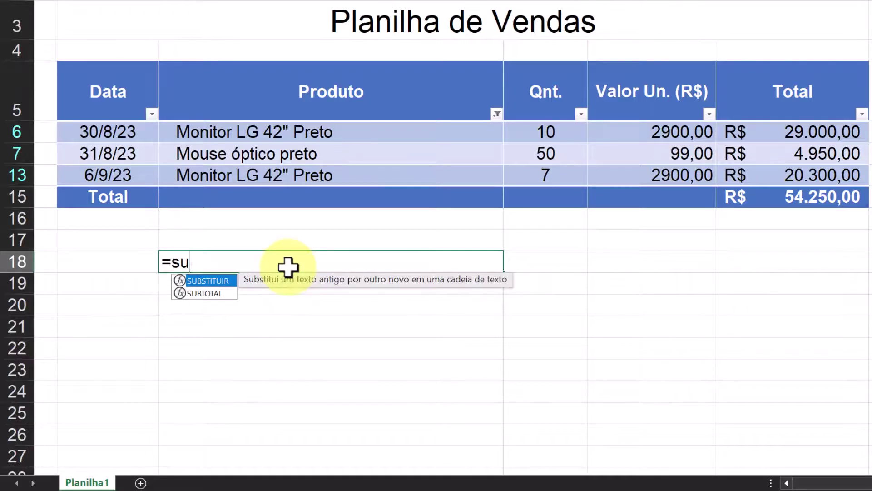
{"action": "key", "text": "BackSpace"}
{"action": "type", "text": "oma"}
{"action": "key", "text": "BackSpace"}
{"action": "key", "text": "BackSpace"}
{"action": "key", "text": "BackSpace"}
{"action": "key", "text": "BackSpace"}
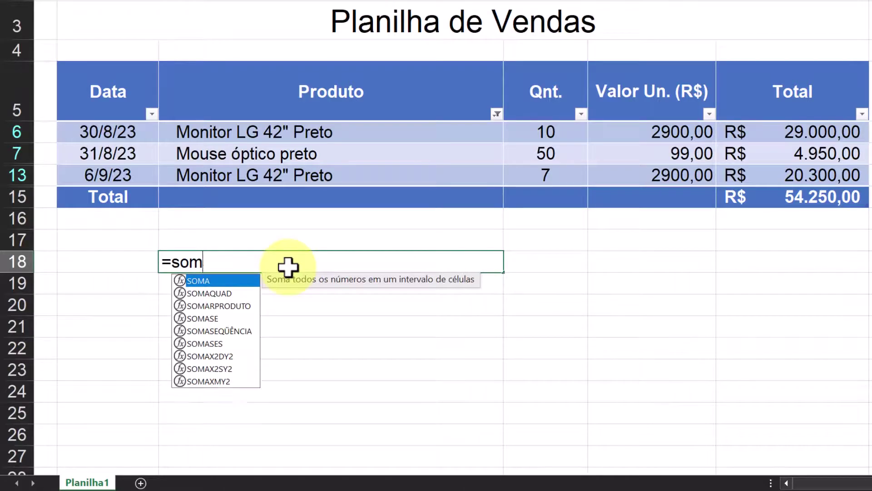
{"action": "type", "text": "procv"}
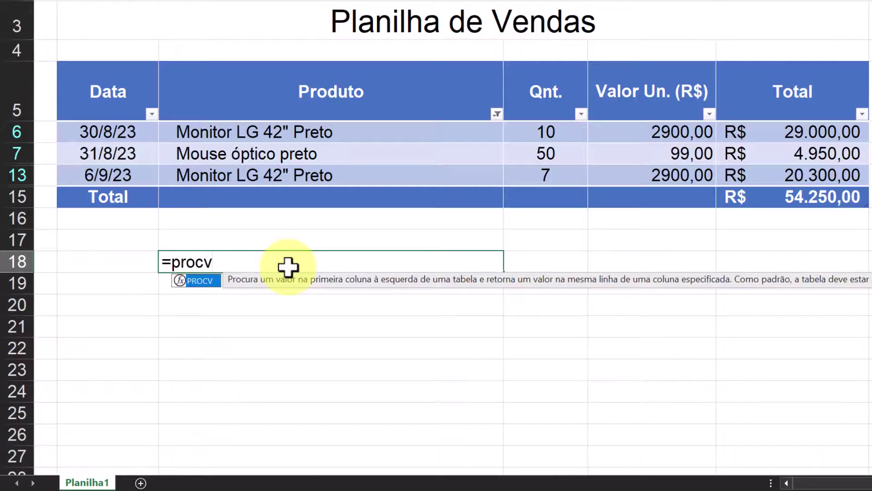
{"action": "key", "text": "Tab"}
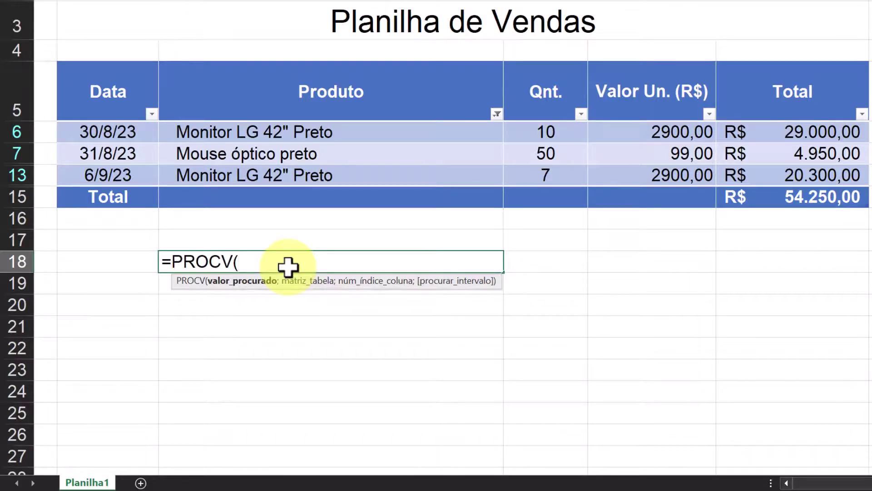
{"action": "key", "text": "BackSpace"}
{"action": "key", "text": "BackSpace"}
{"action": "key", "text": "BackSpace"}
{"action": "key", "text": "BackSpace"}
{"action": "key", "text": "BackSpace"}
{"action": "key", "text": "BackSpace"}
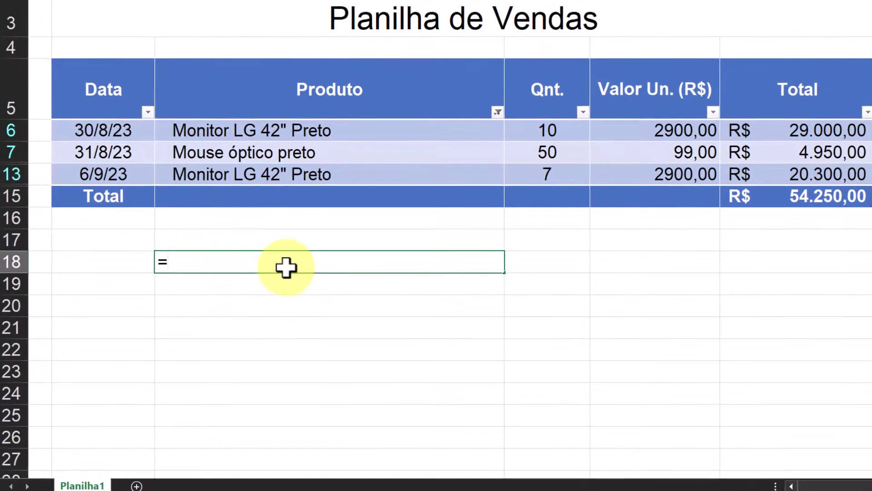
{"action": "left_click", "coordinate": [302, 284]}
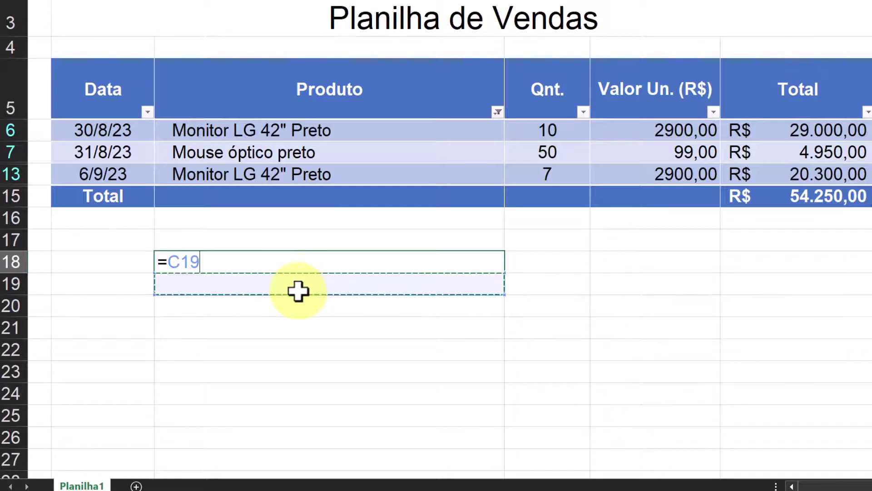
{"action": "key", "text": "Escape"}
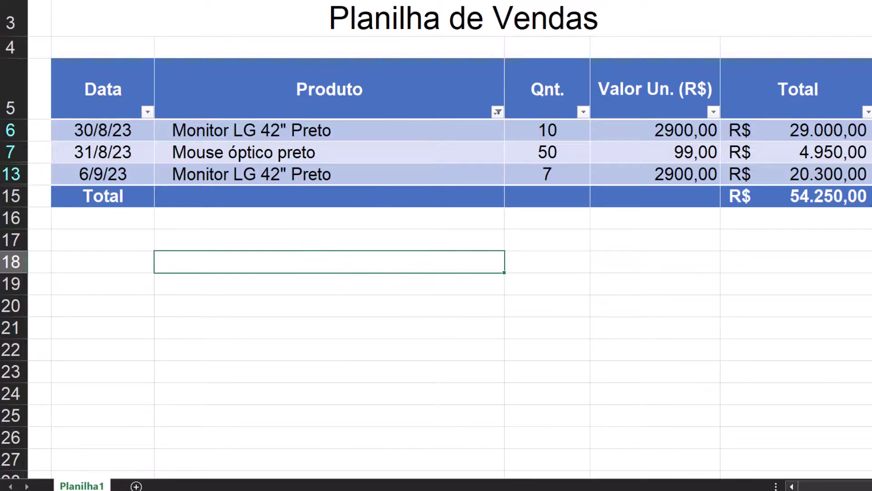
Enter the addition operator + as text in cell C20 below the table
{"action": "scroll", "coordinate": [494, 333], "scroll_direction": "up", "scroll_amount": 1, "text": "ctrl"}
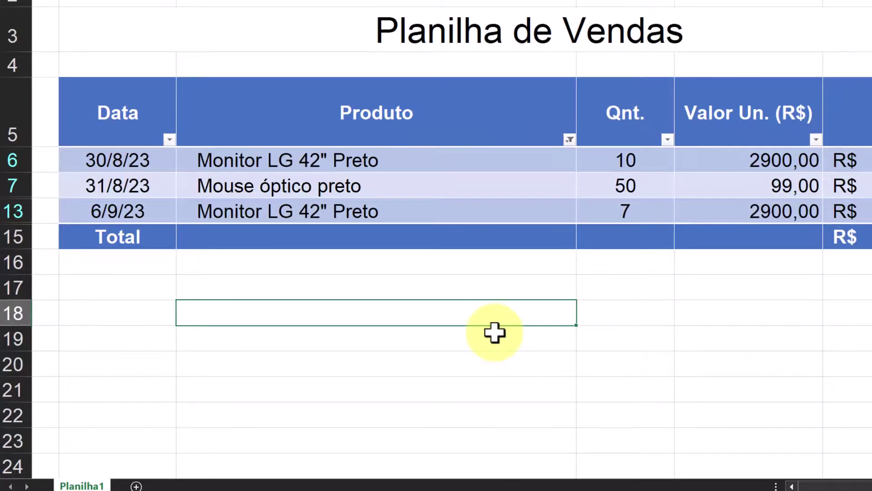
{"action": "scroll", "coordinate": [494, 333], "scroll_direction": "down", "scroll_amount": 4}
{"action": "left_click", "coordinate": [288, 119]}
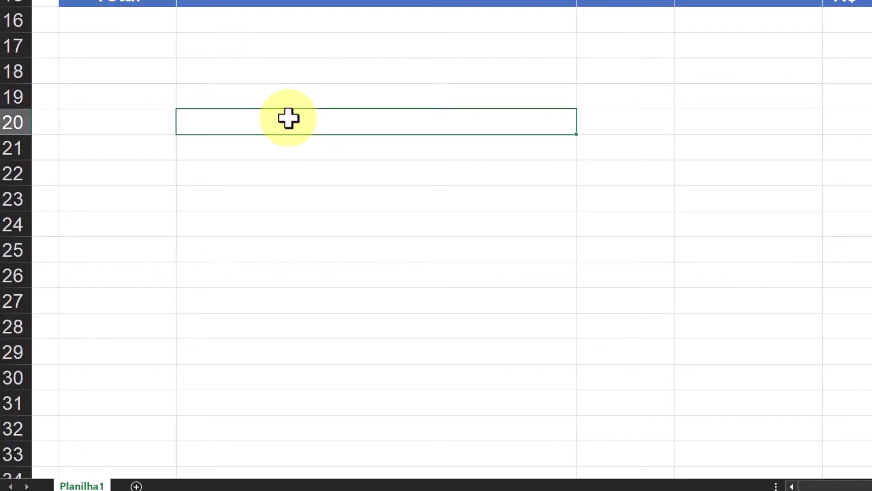
{"action": "type", "text": "+"}
{"action": "key", "text": "Return"}
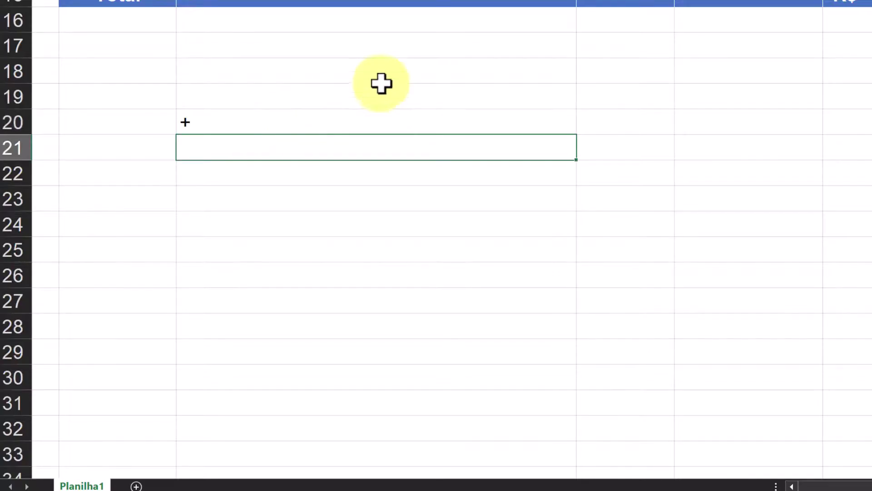
Enter the subtraction formula =D7-D13 in cell D18, using the quantities of the mouse and the last monitor row
{"action": "scroll", "coordinate": [420, 186], "scroll_direction": "up", "scroll_amount": 3}
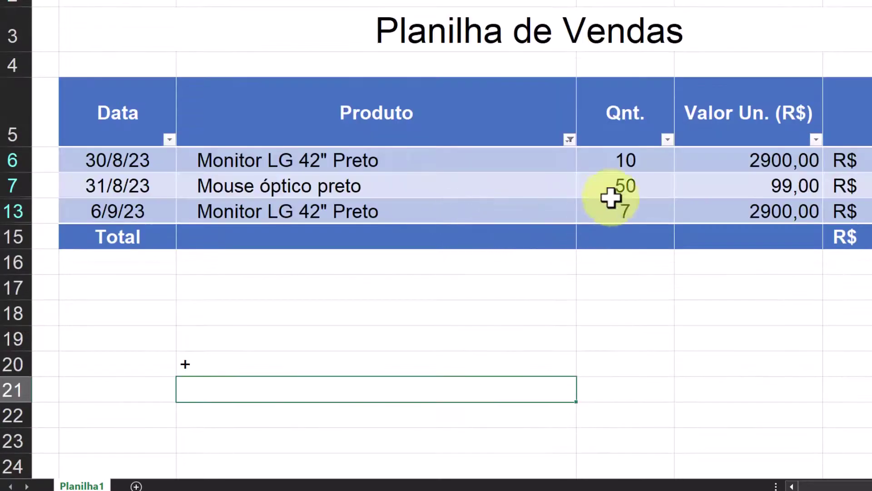
{"action": "left_click", "coordinate": [611, 319]}
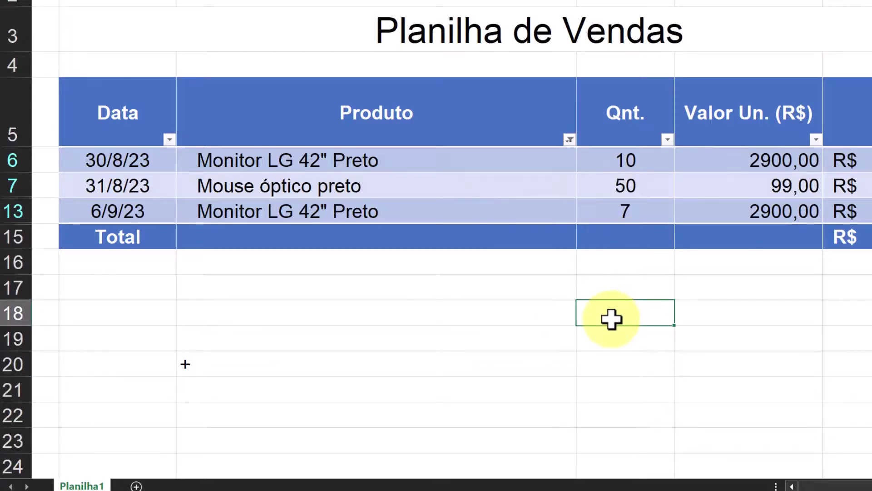
{"action": "type", "text": "="}
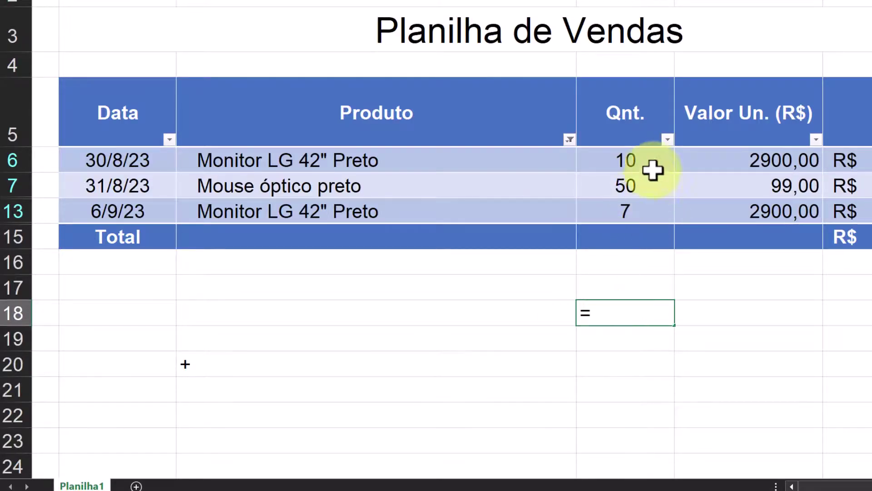
{"action": "left_click", "coordinate": [635, 185]}
{"action": "type", "text": "-"}
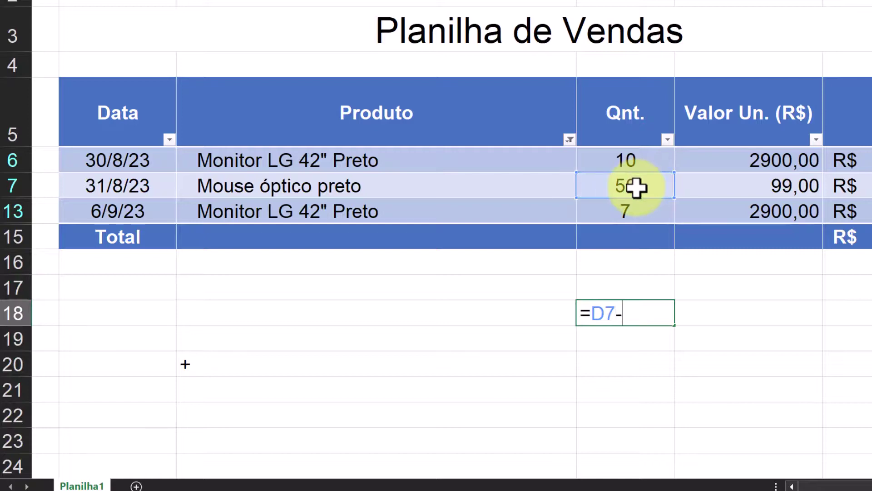
{"action": "left_click", "coordinate": [658, 204]}
{"action": "key", "text": "Return"}
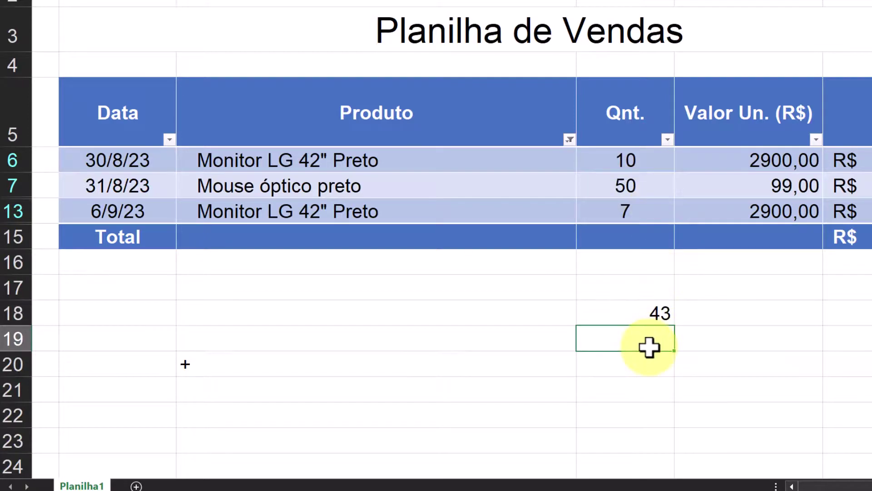
Enter the subtraction operator - as text in cell C21, under the plus sign
{"action": "left_click", "coordinate": [245, 386]}
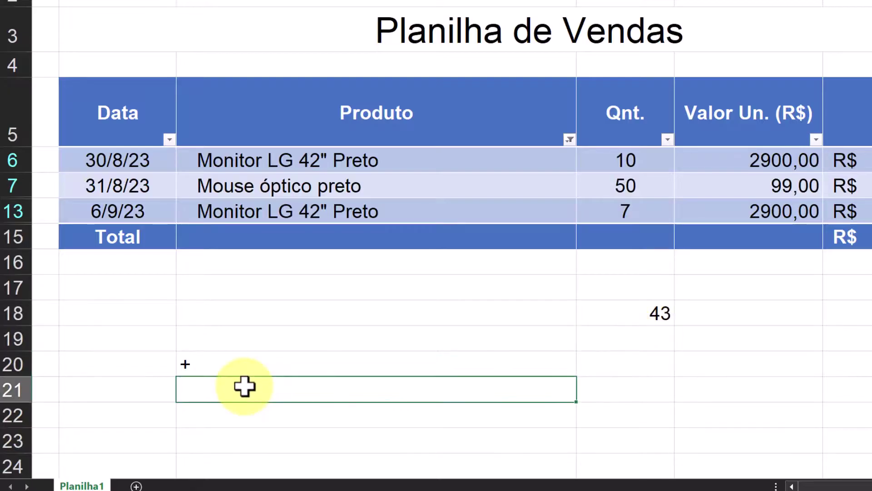
{"action": "type", "text": "-"}
{"action": "key", "text": "Return"}
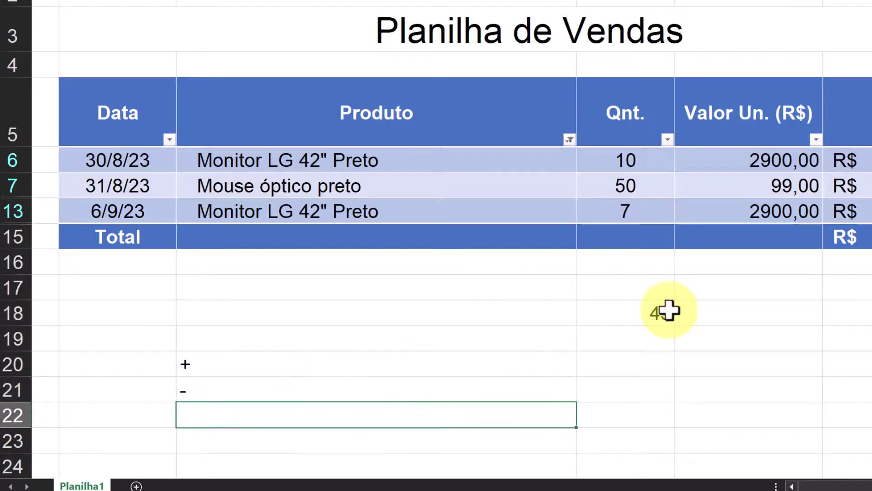
Replace the contents of cell D18 with the formula =SOMA(D7-D13)
{"action": "left_click", "coordinate": [657, 315]}
{"action": "key", "text": "Delete"}
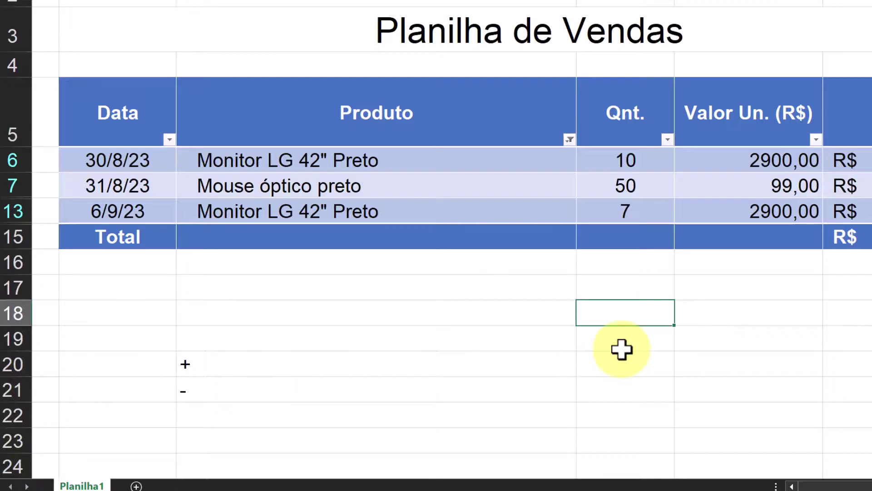
{"action": "type", "text": "=soma"}
{"action": "key", "text": "Tab"}
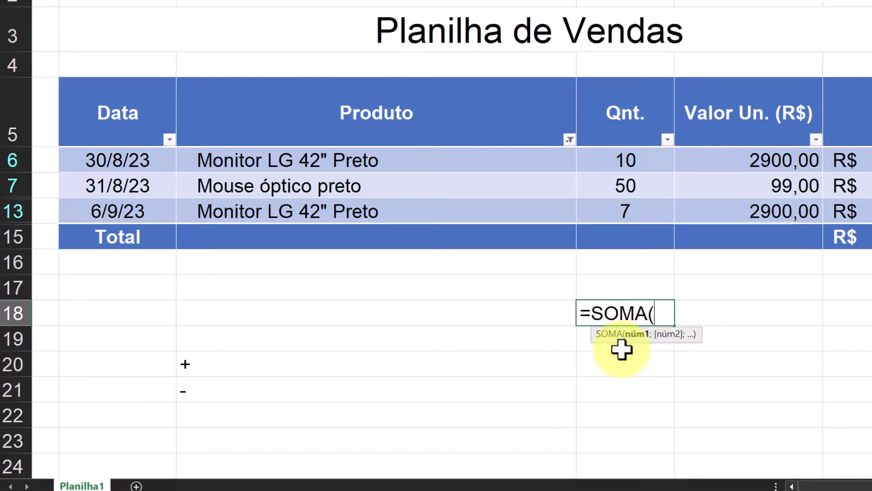
{"action": "left_click", "coordinate": [629, 182]}
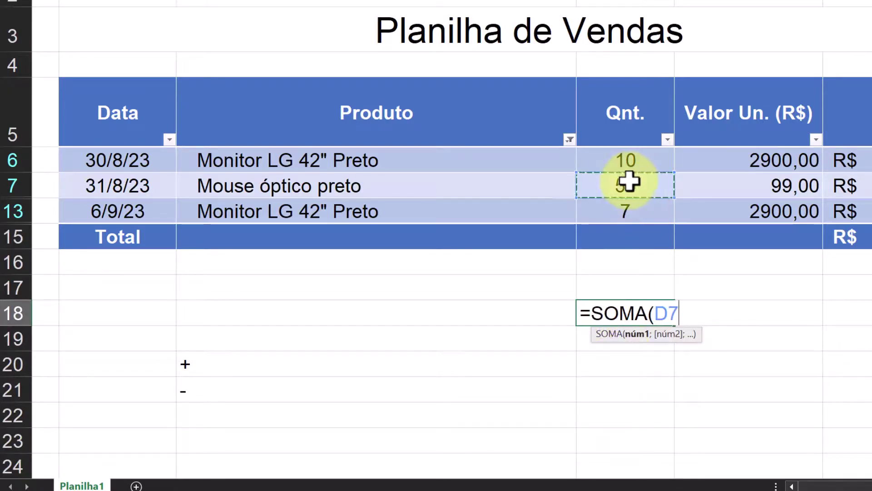
{"action": "type", "text": "-"}
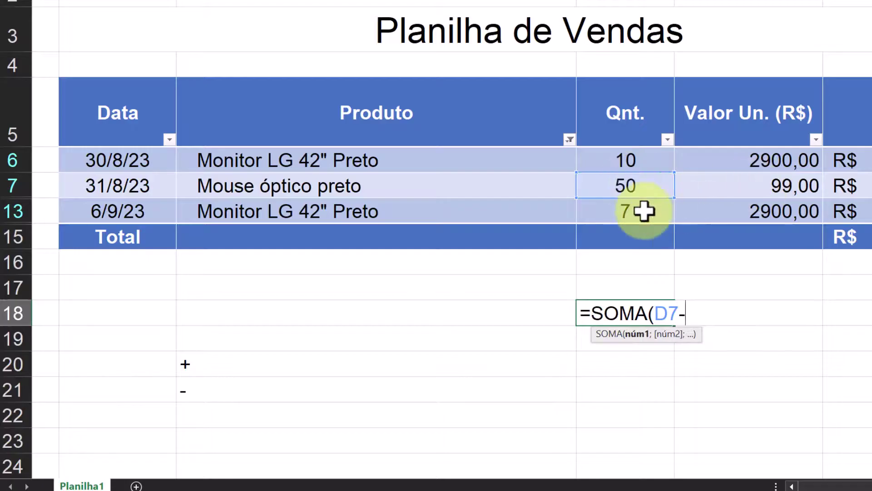
{"action": "left_click", "coordinate": [644, 211]}
{"action": "type", "text": ")"}
{"action": "key", "text": "Return"}
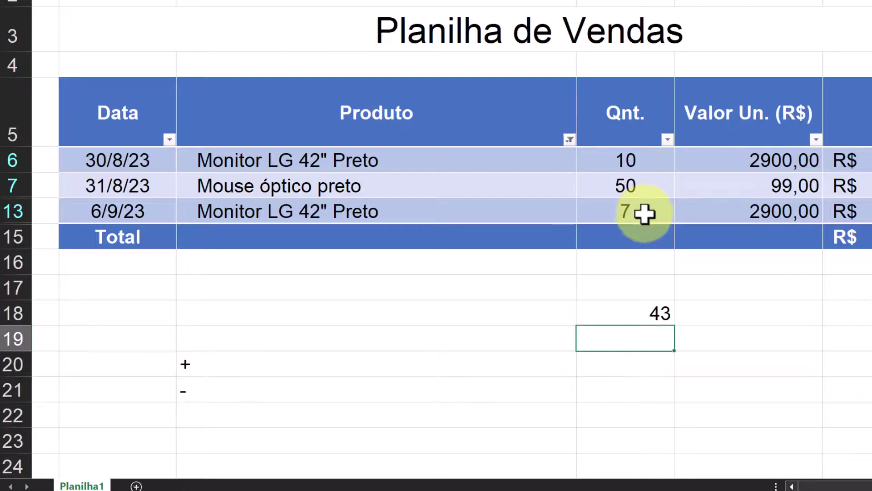
Enter the division operator / as text in cell C22, under the minus sign
{"action": "left_click", "coordinate": [200, 418]}
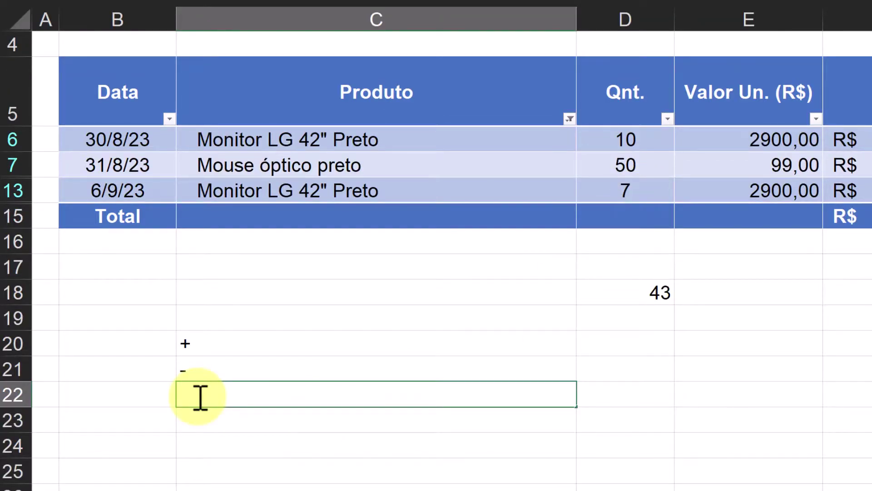
{"action": "type", "text": "/"}
{"action": "key", "text": "Return"}
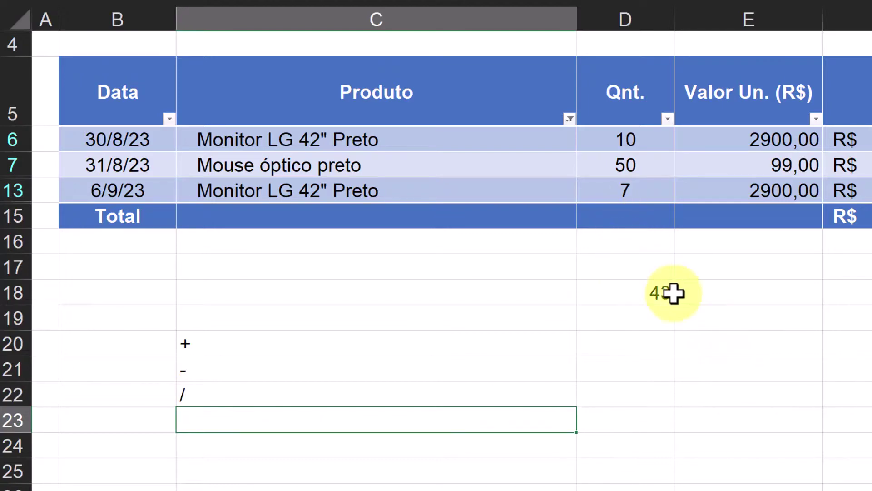
Enter the division formula =D7/D6 in cell E19, dividing the mouse quantity by the first monitor quantity
{"action": "left_click", "coordinate": [714, 315]}
{"action": "type", "text": "="}
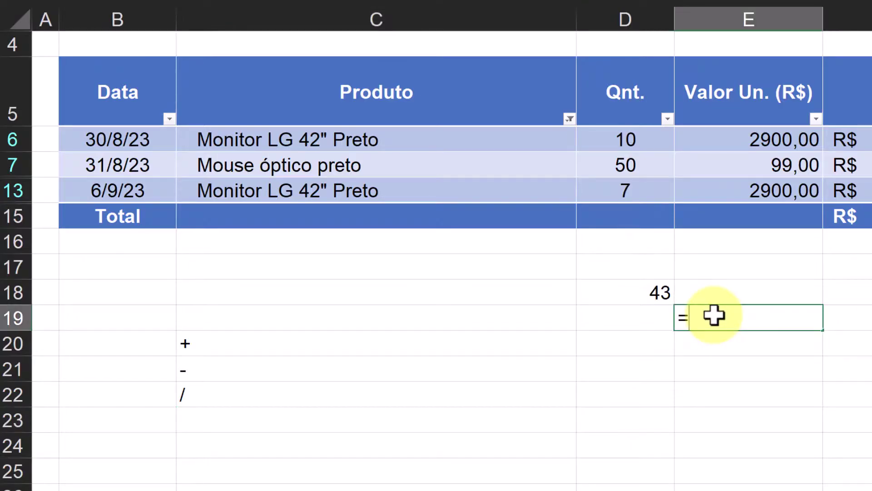
{"action": "left_click", "coordinate": [638, 165]}
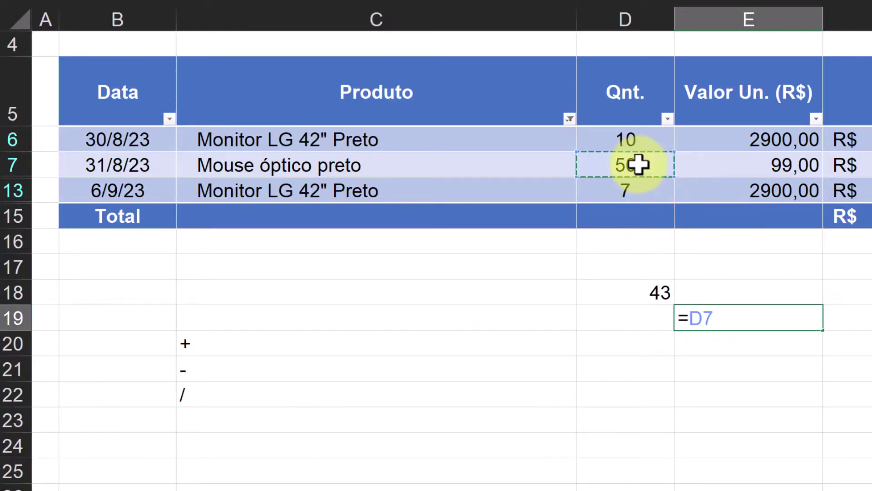
{"action": "type", "text": "/"}
{"action": "left_click", "coordinate": [639, 142]}
{"action": "key", "text": "Return"}
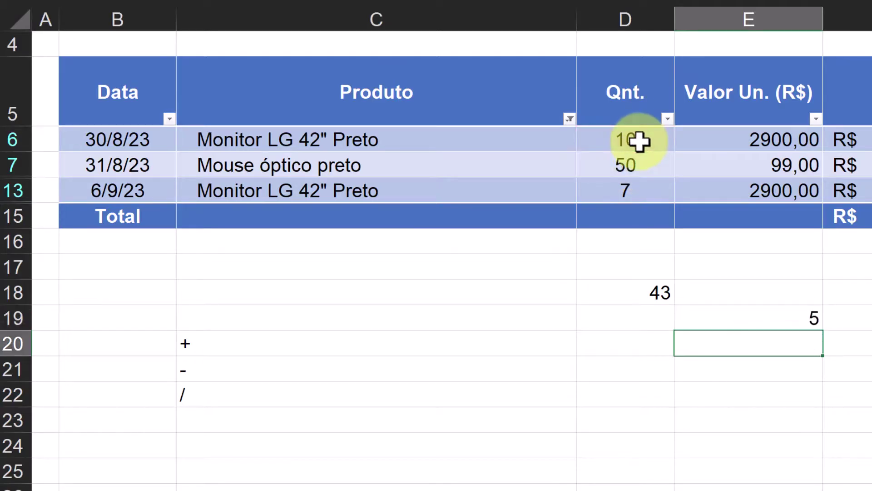
Enter the multiplication operator * as text in cell C23, under the division sign
{"action": "left_click", "coordinate": [206, 415]}
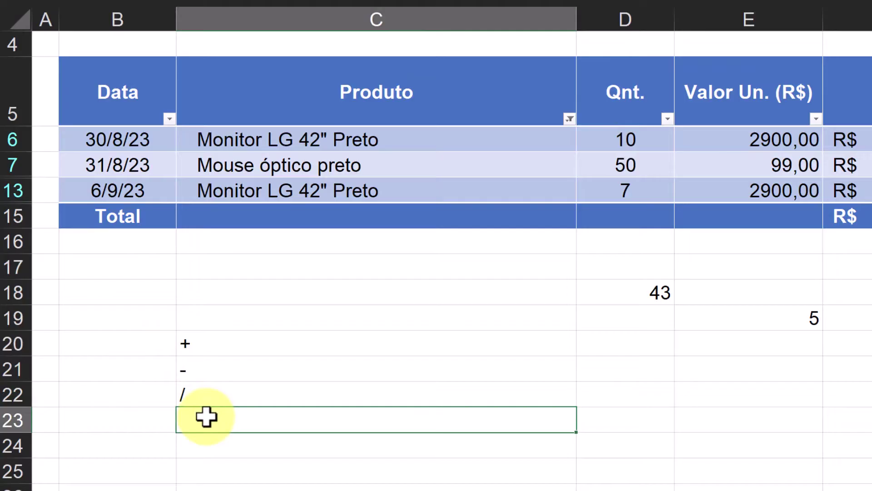
{"action": "type", "text": "*"}
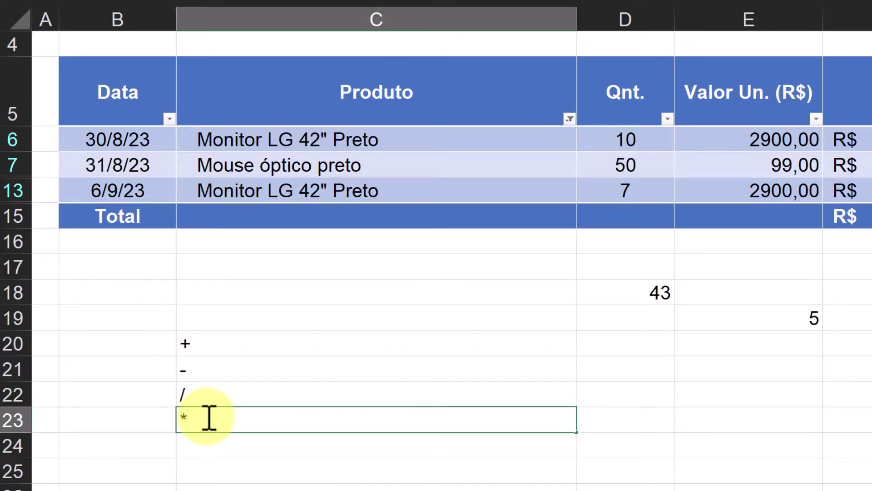
{"action": "key", "text": "Tab"}
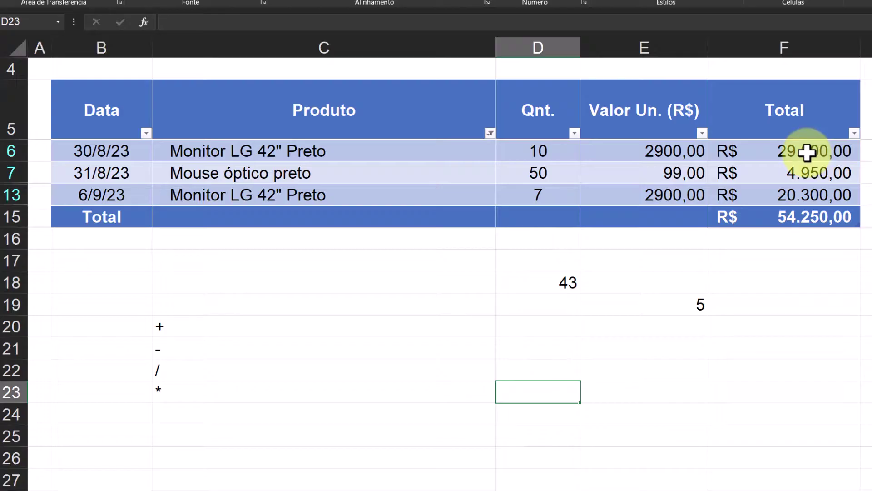
Enter the multiplication formula =D6*D13 in cell D20, multiplying the two monitor quantities
{"action": "left_click", "coordinate": [539, 328]}
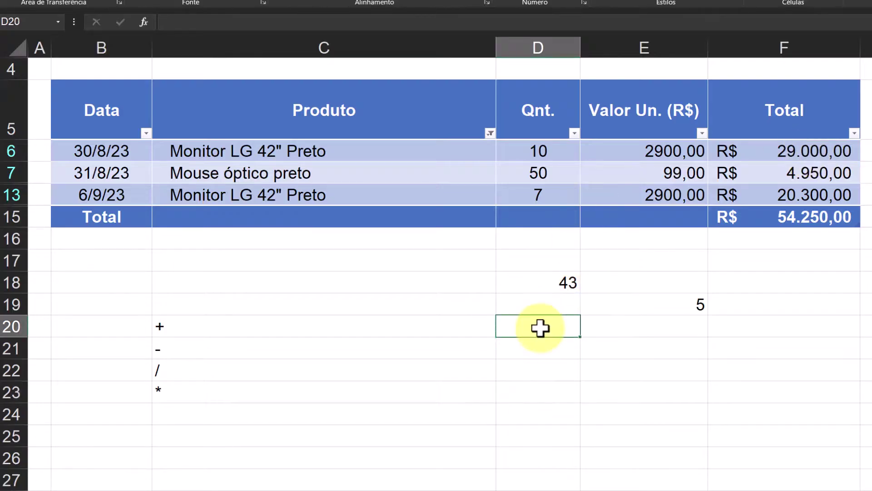
{"action": "type", "text": "="}
{"action": "left_click", "coordinate": [544, 150]}
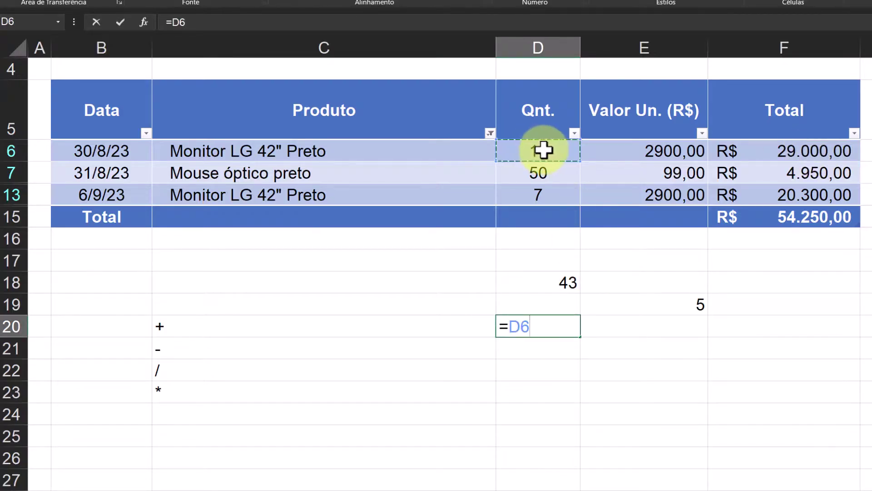
{"action": "type", "text": "*"}
{"action": "left_click", "coordinate": [555, 191]}
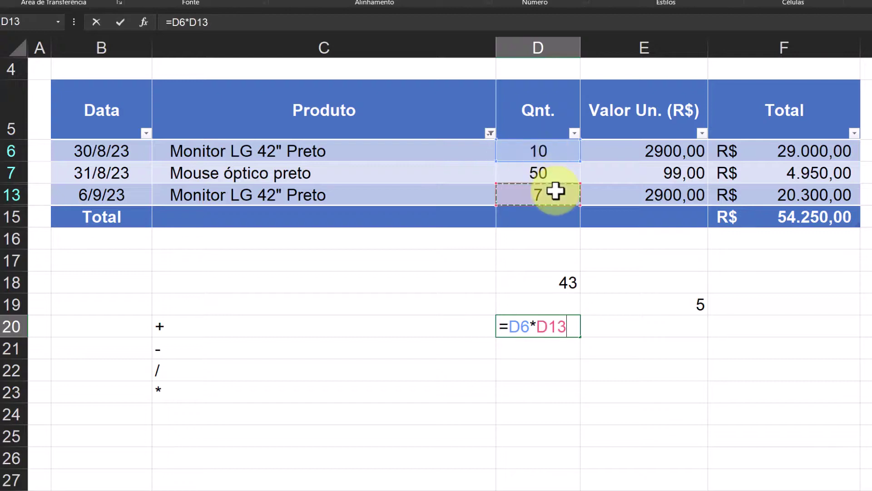
{"action": "key", "text": "Return"}
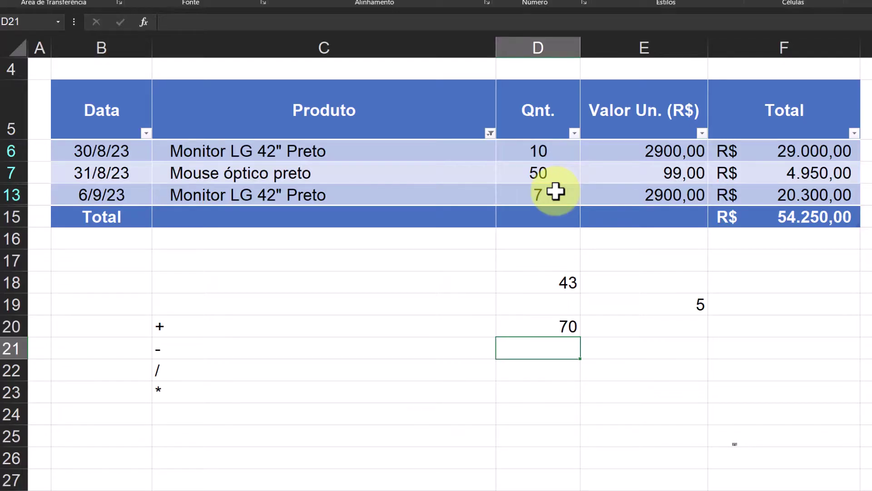
Clear the example formulas and operator symbols from the range C18:E23 below the table
{"action": "left_click_drag", "start_coordinate": [318, 282], "coordinate": [653, 382]}
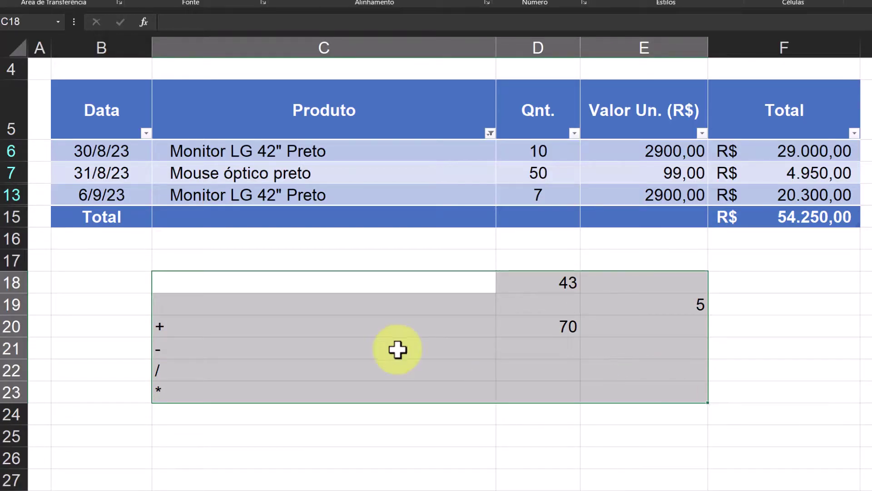
{"action": "key", "text": "Delete"}
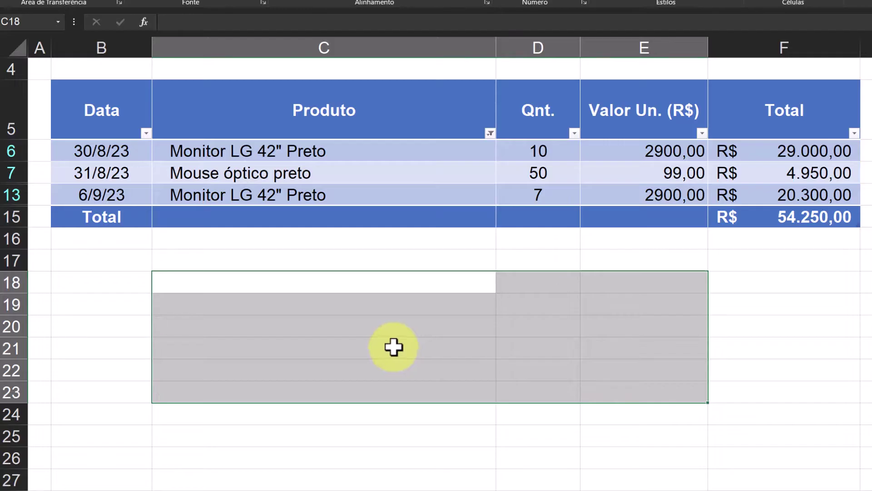
{"action": "scroll", "coordinate": [397, 348], "scroll_direction": "up", "scroll_amount": 1}
{"action": "left_click", "coordinate": [363, 338]}
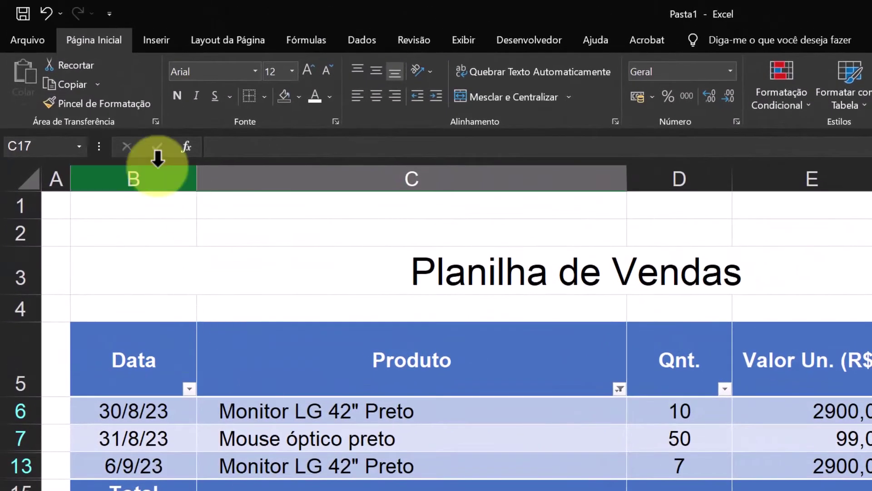
Open the Save As dialog to browse for a save location, and return to the worksheet without saving
{"action": "left_click", "coordinate": [35, 45]}
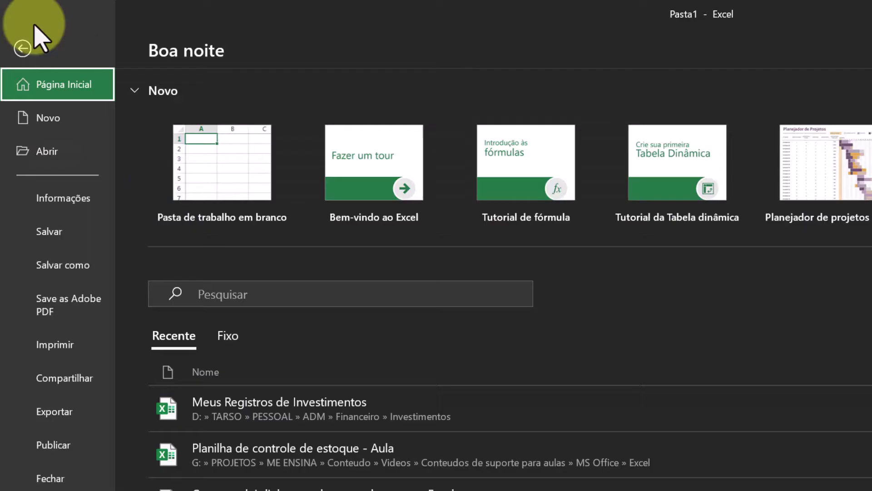
{"action": "left_click", "coordinate": [67, 267]}
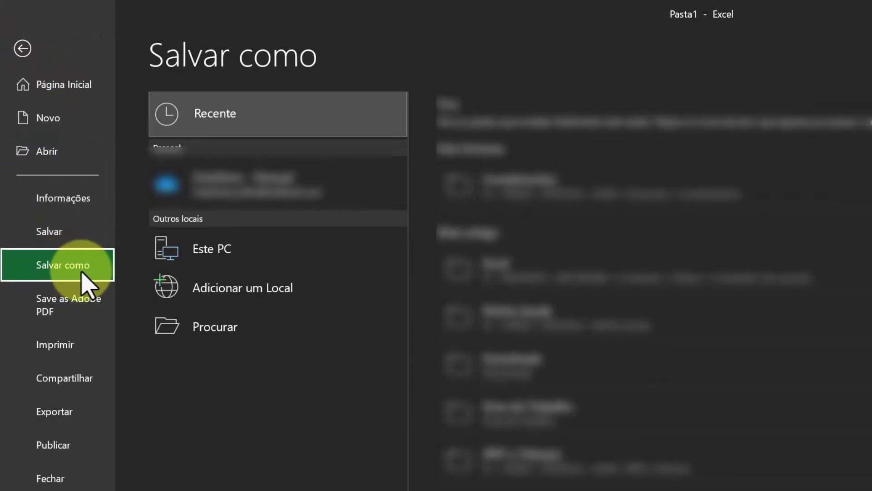
{"action": "left_click", "coordinate": [207, 336]}
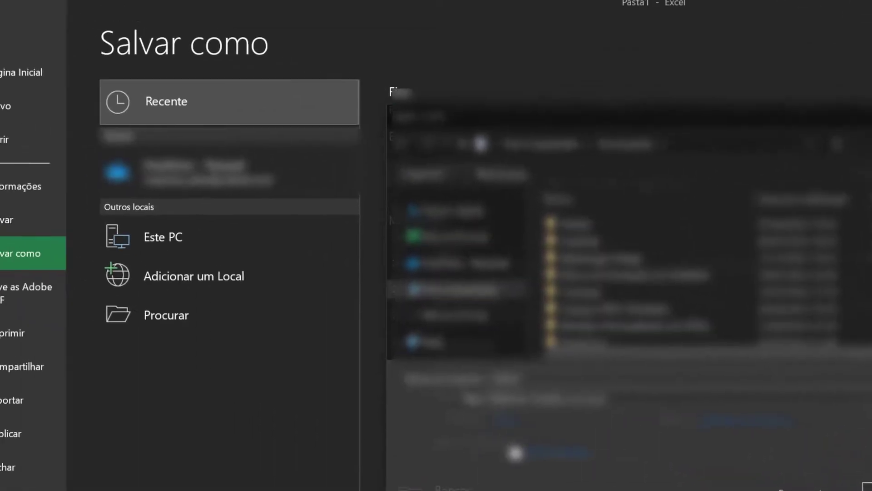
{"action": "left_click", "coordinate": [870, 489]}
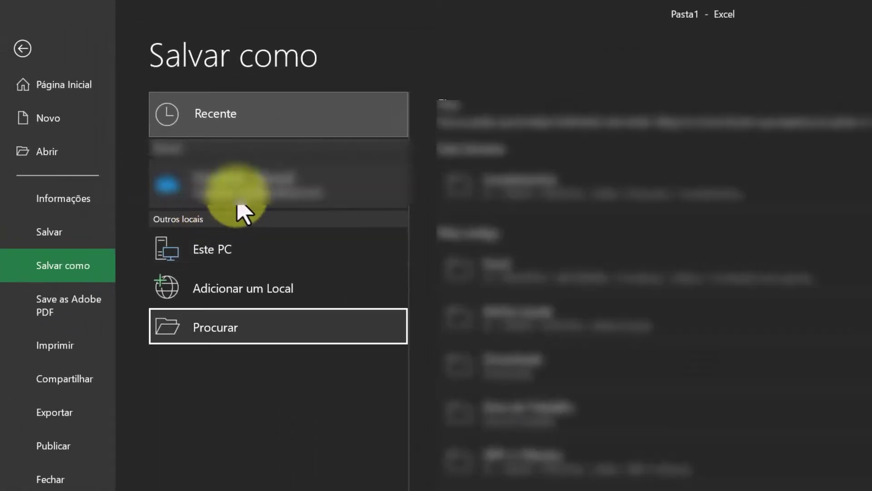
{"action": "left_click", "coordinate": [22, 48]}
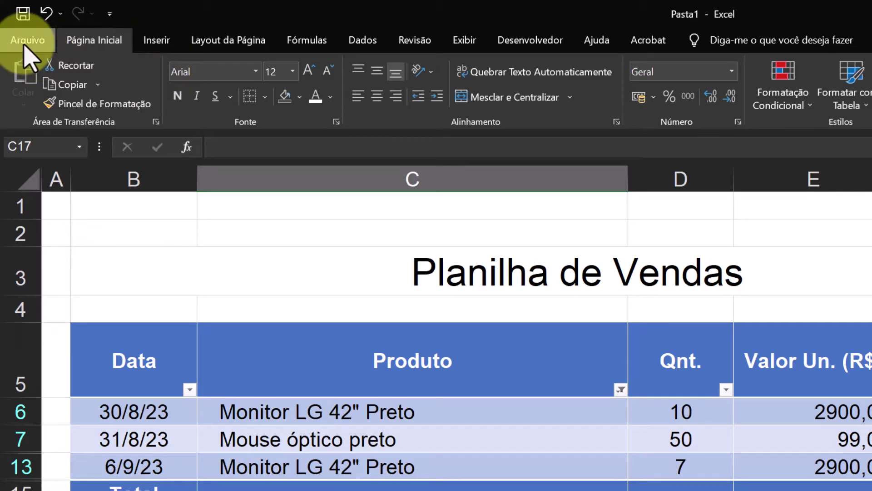
Open the print preview and set it to print only the current selection (Imprimir Seleção)
{"action": "left_click", "coordinate": [25, 45]}
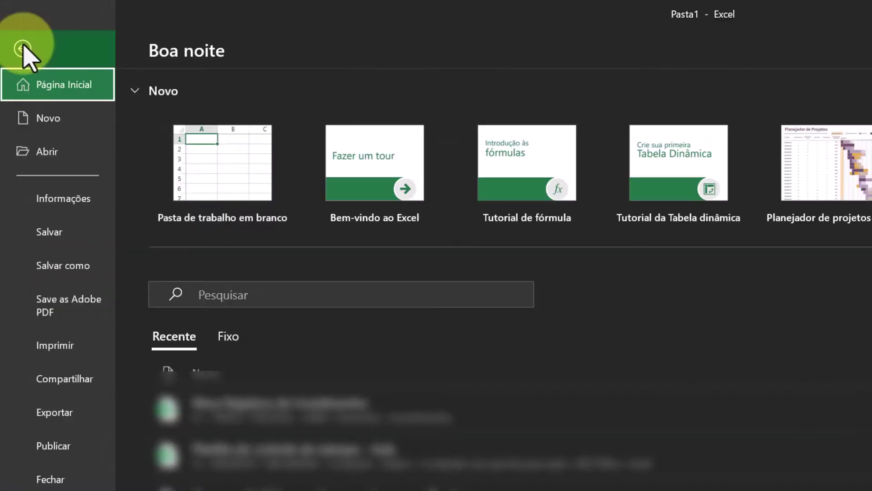
{"action": "left_click", "coordinate": [59, 349]}
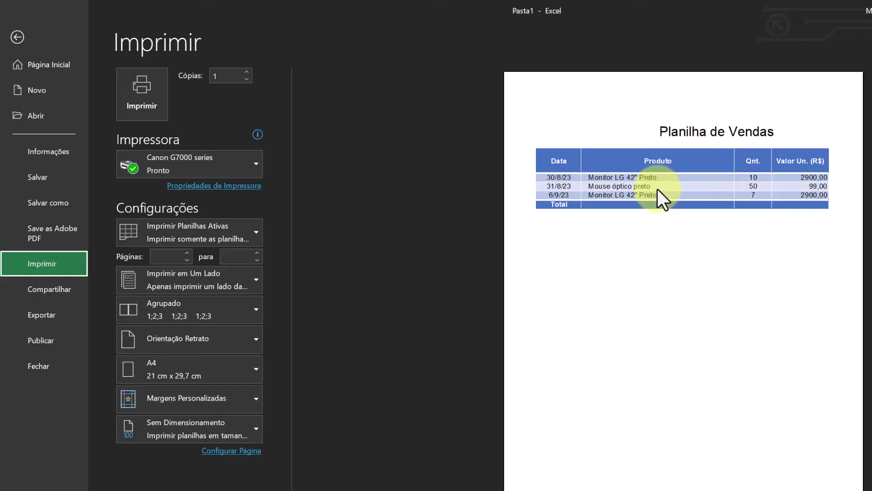
{"action": "left_click", "coordinate": [256, 231]}
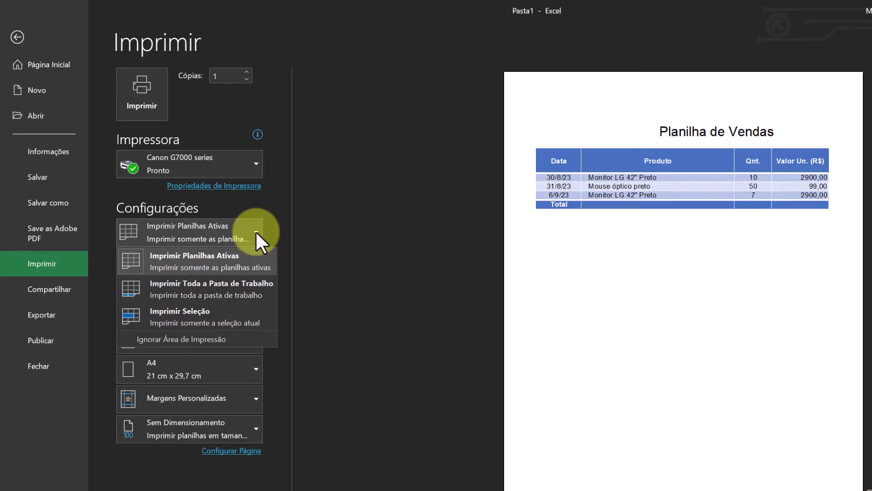
{"action": "left_click", "coordinate": [228, 326]}
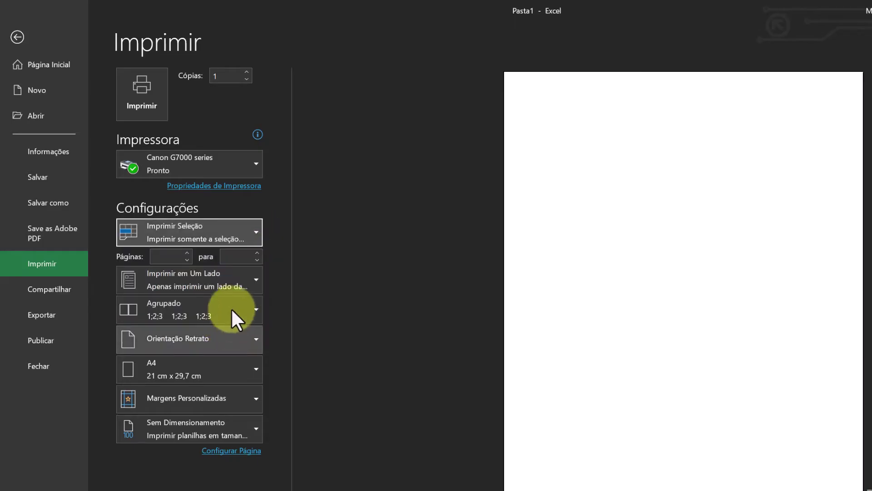
Set the print range to the active sheets (Imprimir Planilhas Ativas) and return to the worksheet without printing
{"action": "left_click", "coordinate": [249, 231]}
{"action": "left_click", "coordinate": [193, 257]}
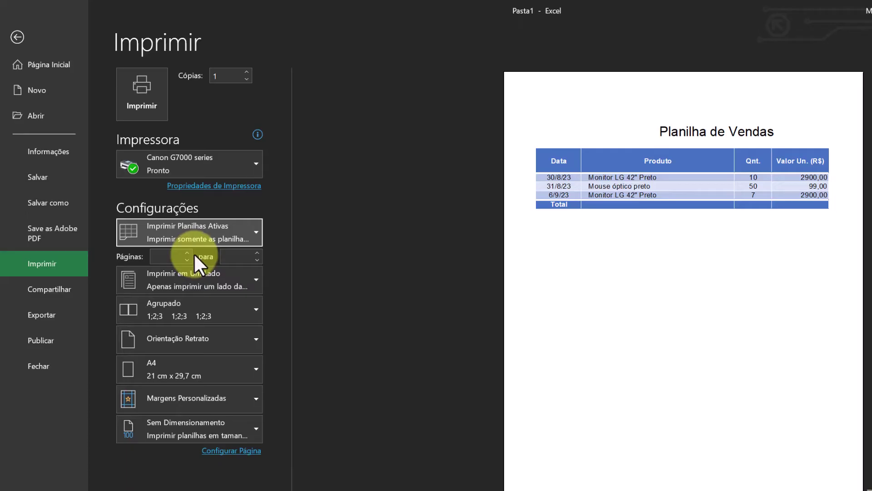
{"action": "left_click", "coordinate": [338, 282]}
{"action": "left_click", "coordinate": [9, 36]}
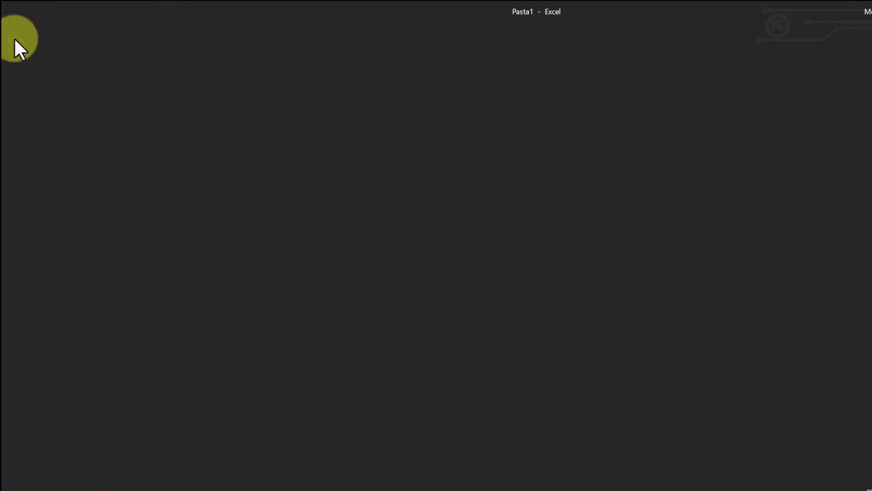